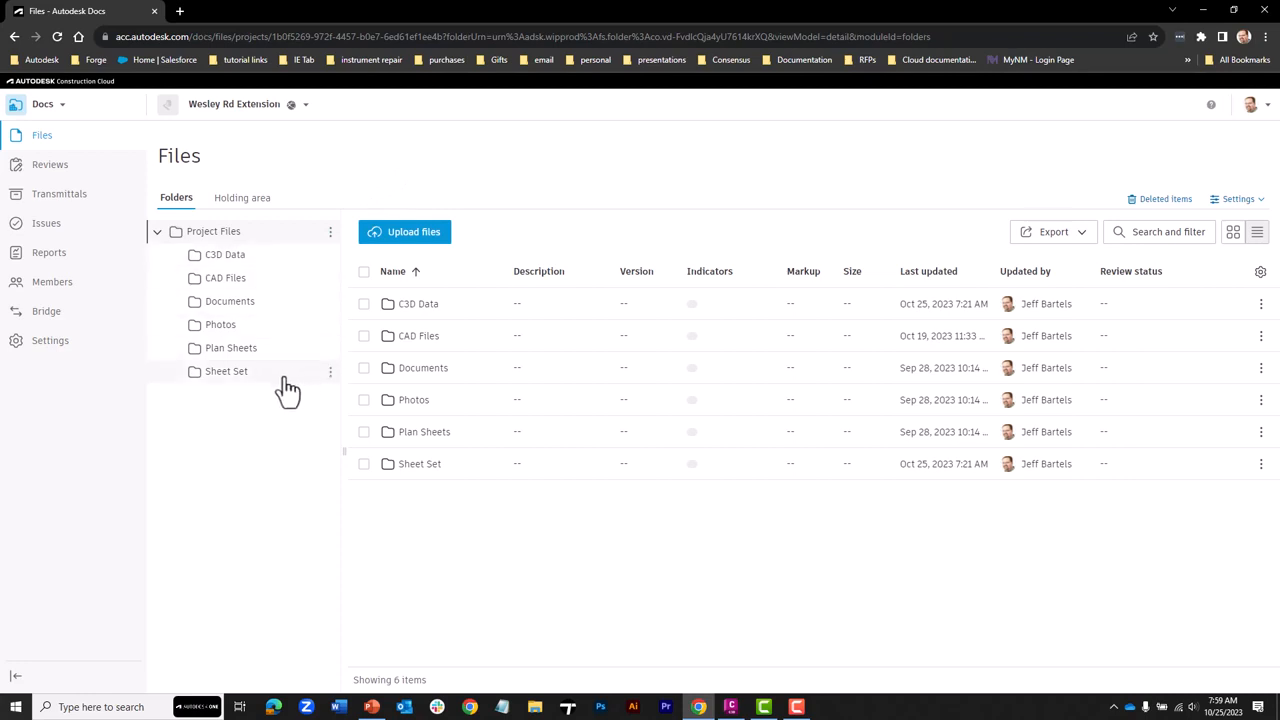
Check the contents of the C3D Data and Sheet Set folders in the Wesley Rd Extension project files
click(232, 262)
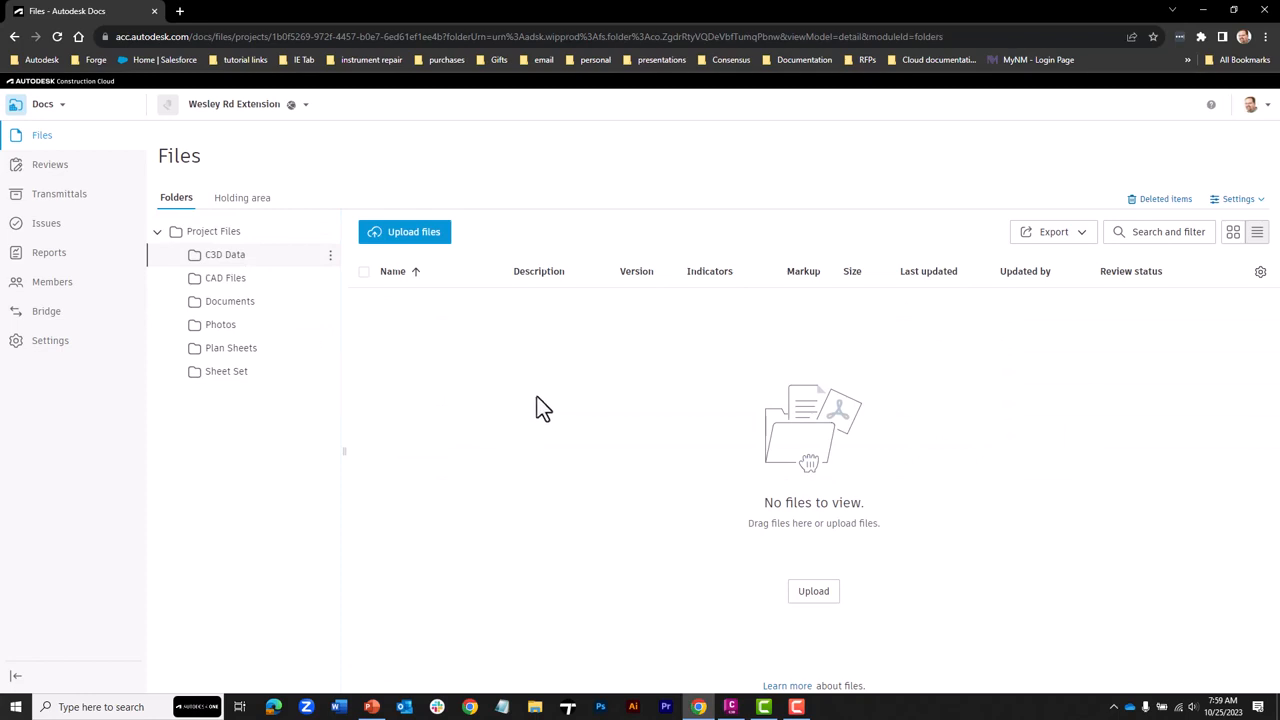
click(234, 379)
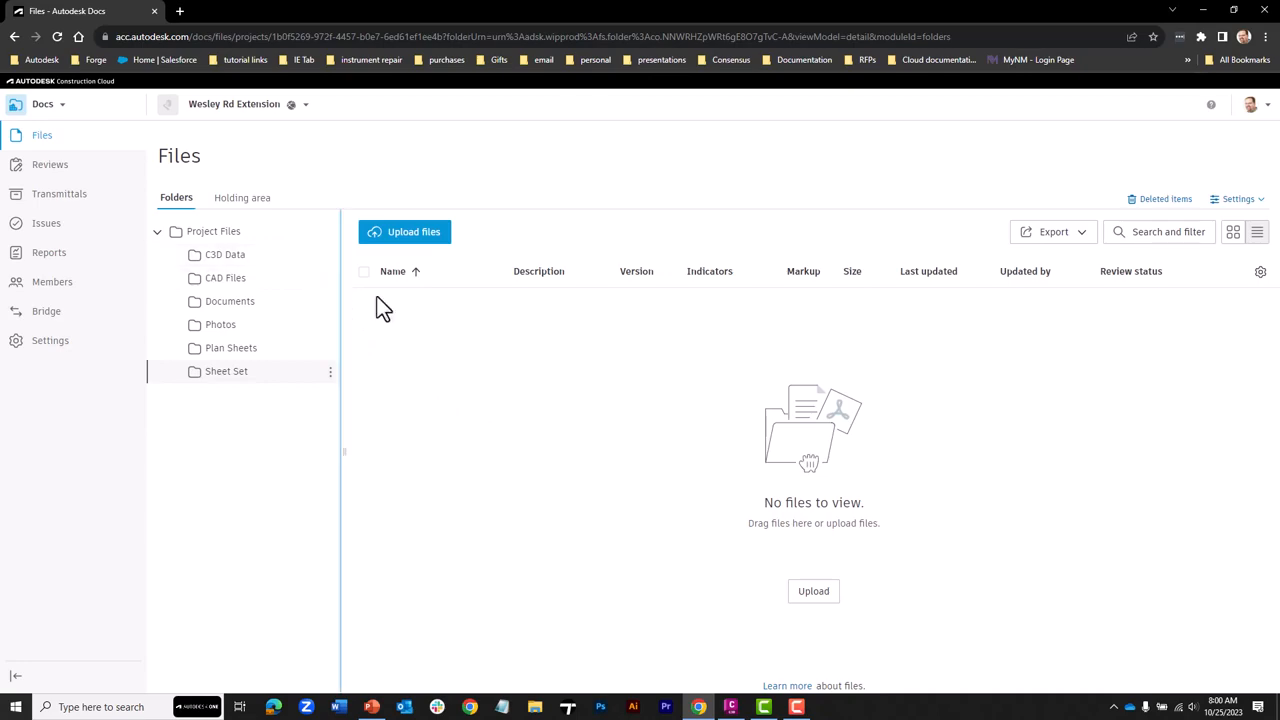
Switch to Civil 3D and open Roadway-Corridor.dwg from Autodesk Docs, in the Wesley Rd Extension project's CAD Files folder under JWB Engineering ACC
click(731, 707)
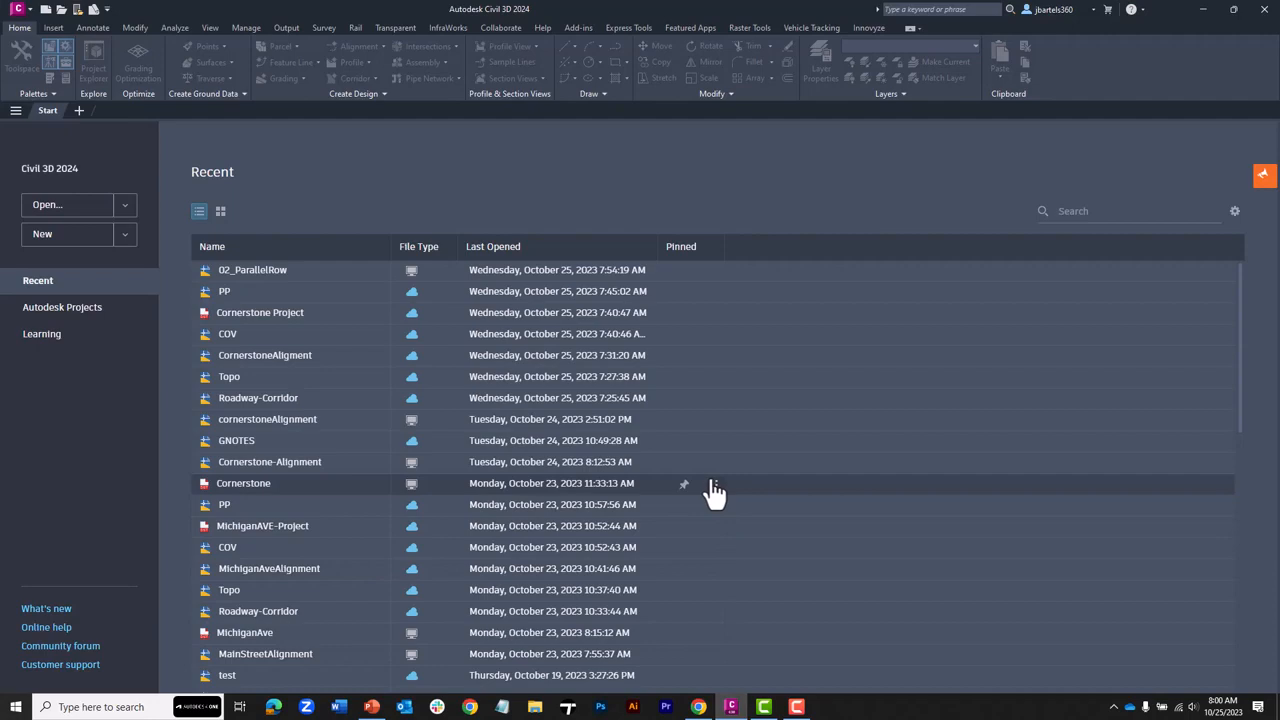
click(62, 8)
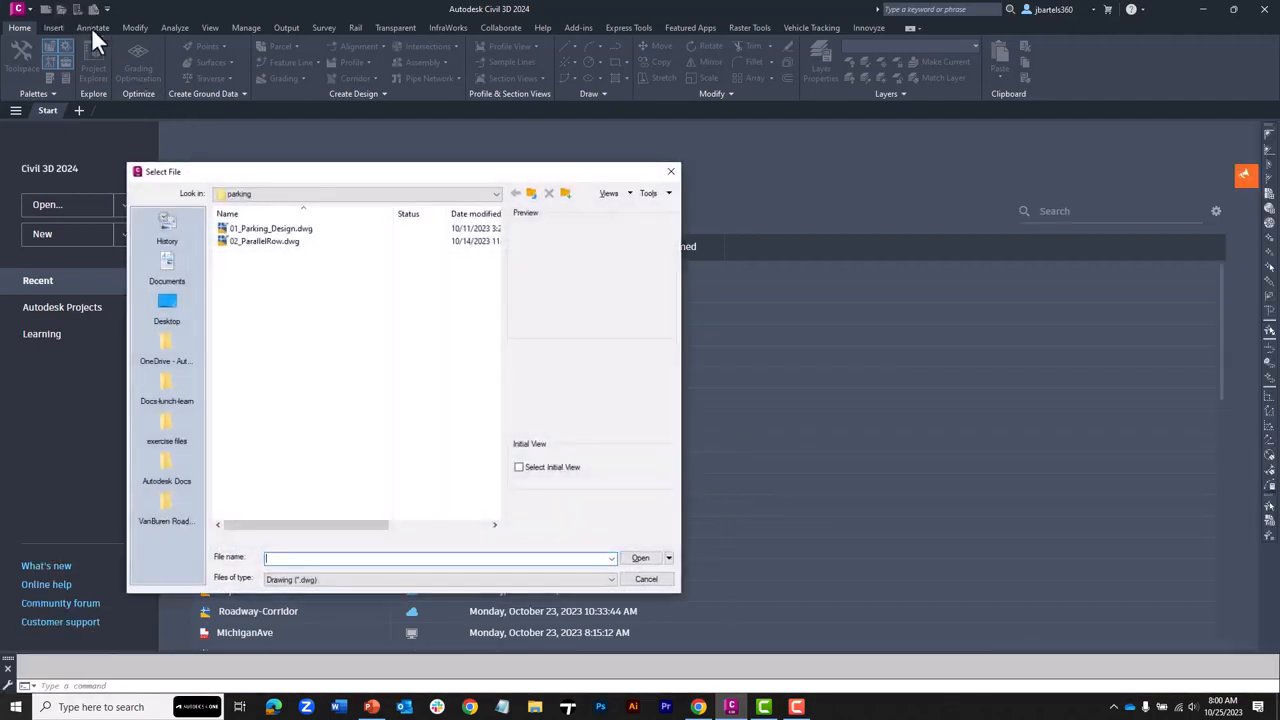
click(268, 193)
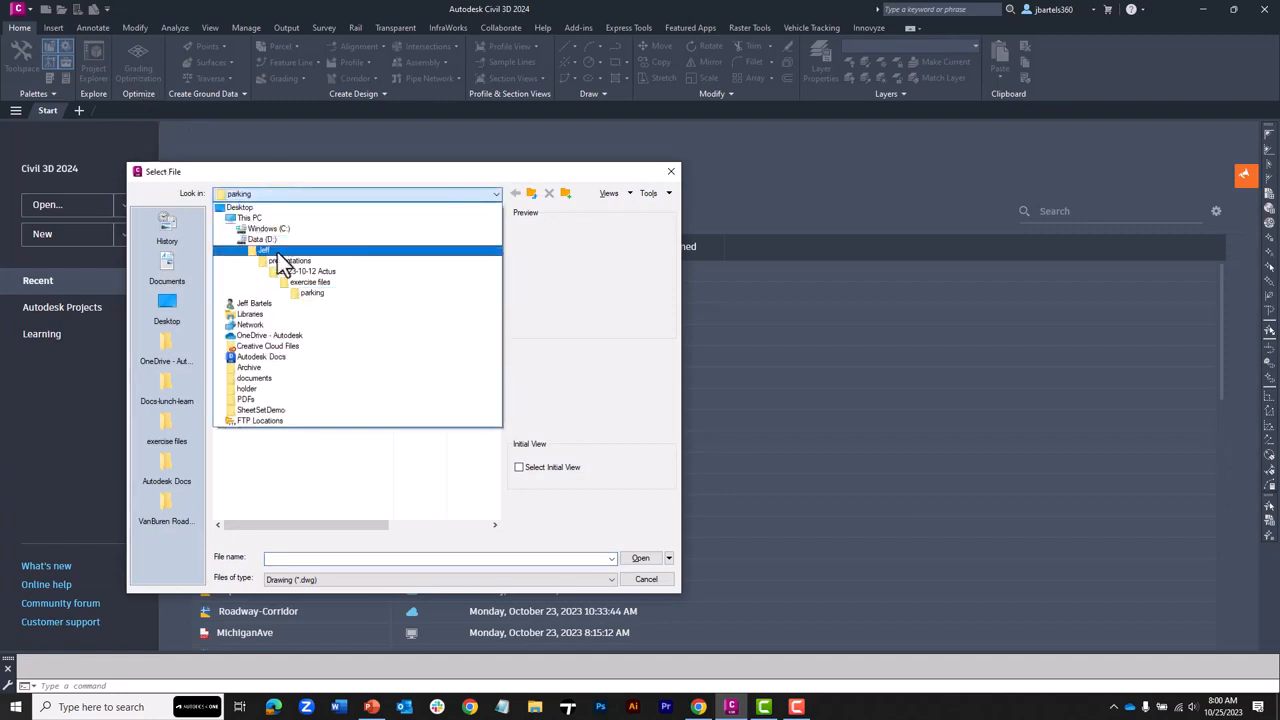
click(283, 356)
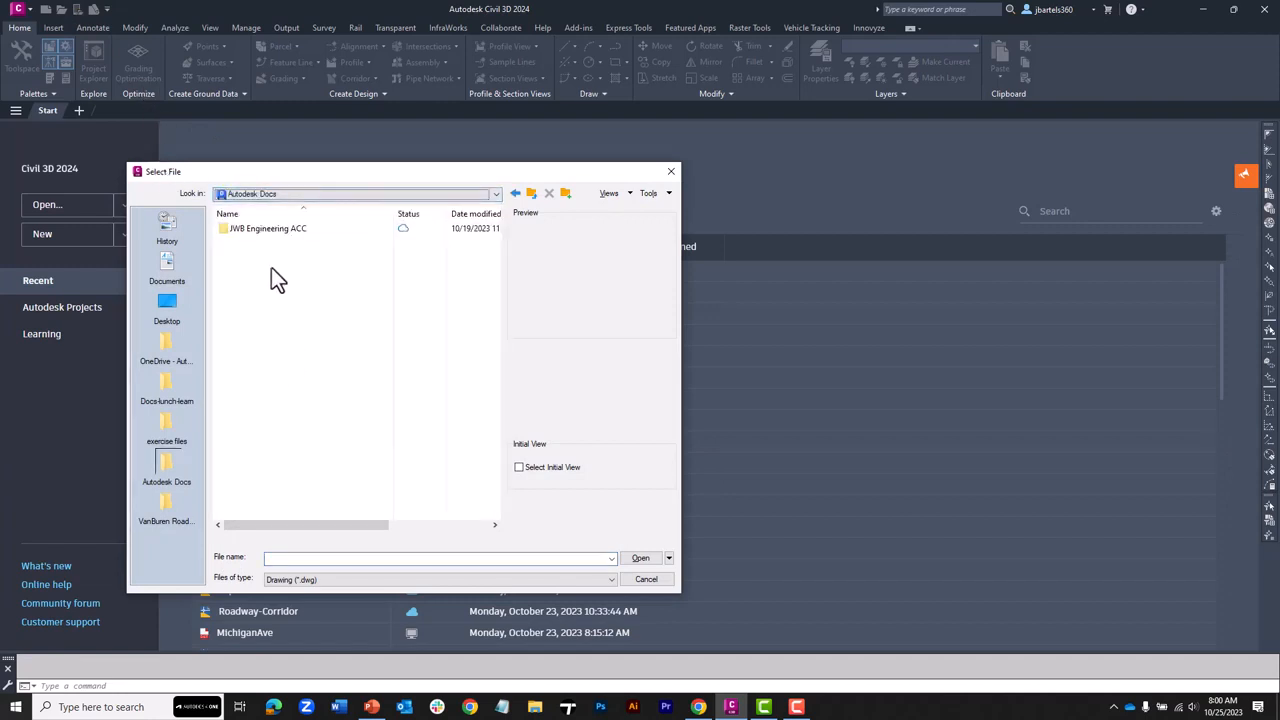
double_click(266, 229)
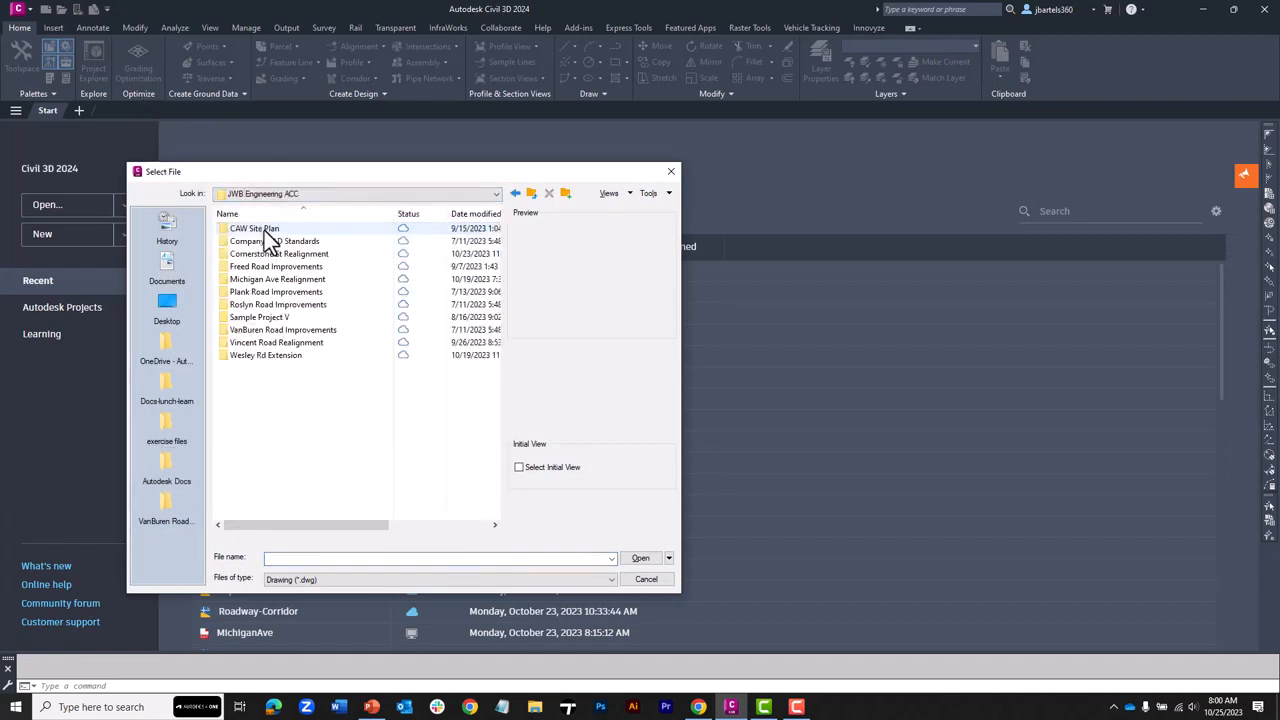
double_click(264, 356)
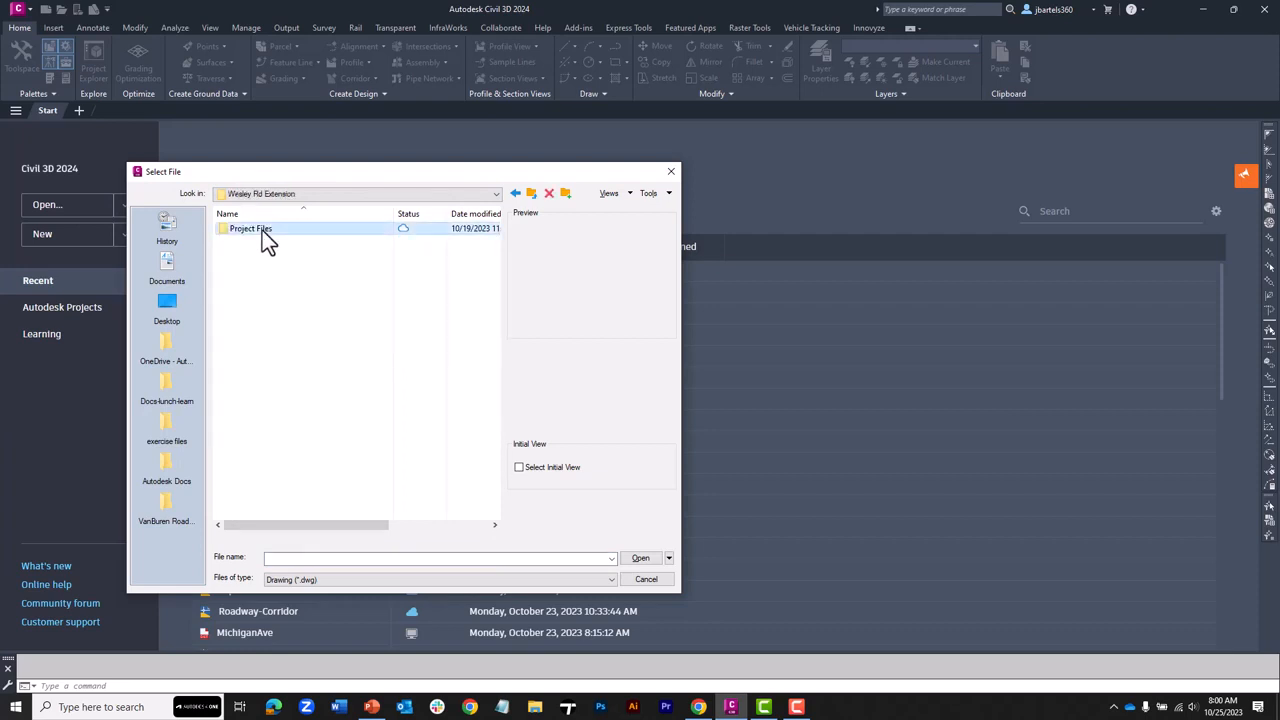
double_click(262, 232)
double_click(261, 244)
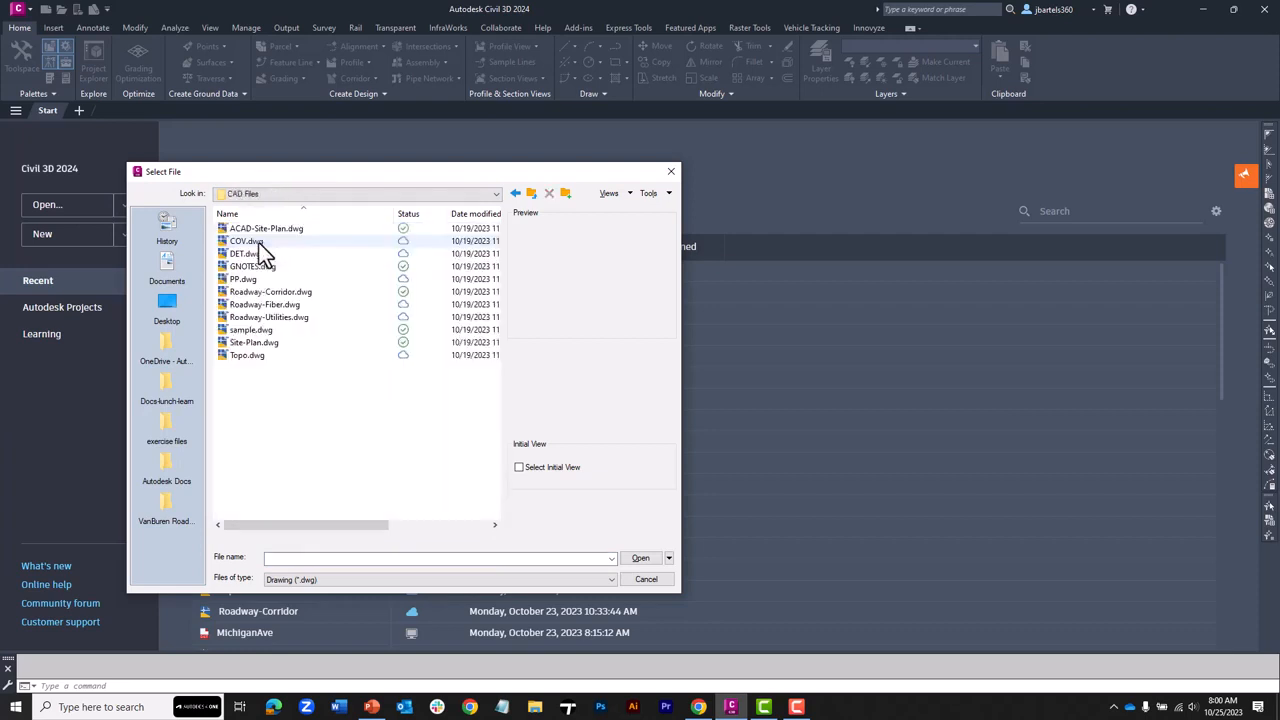
click(228, 292)
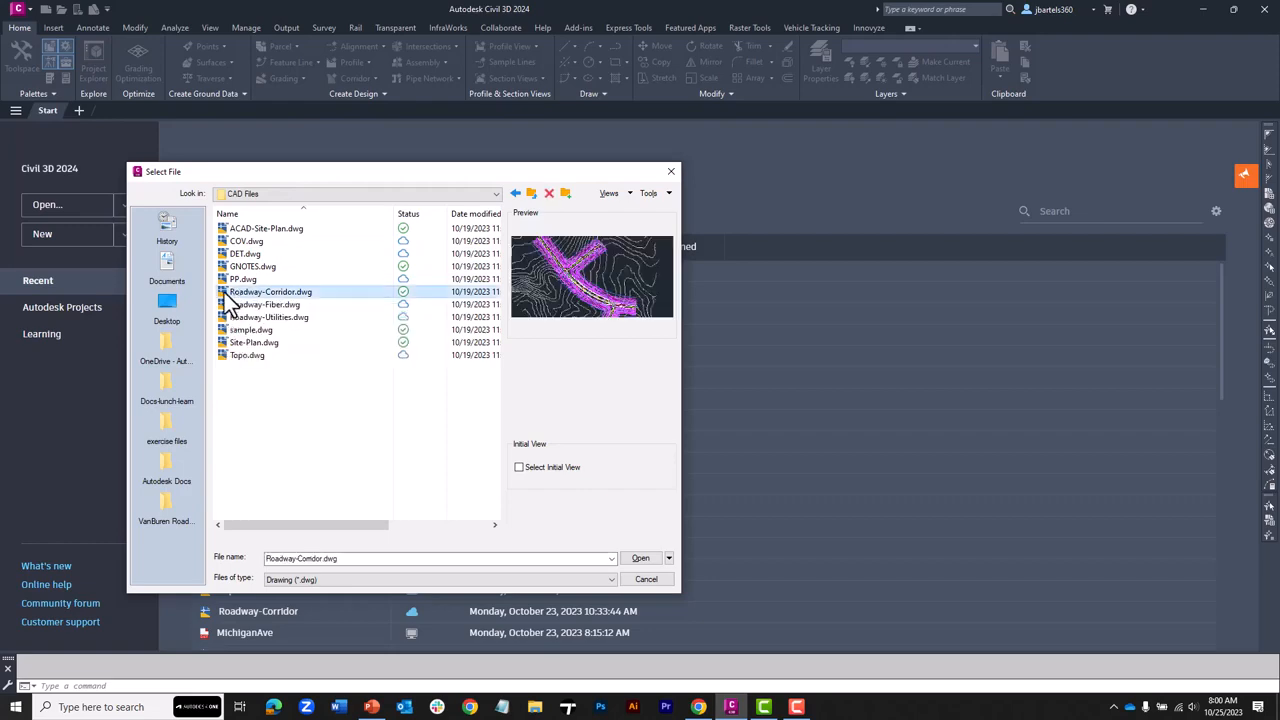
click(640, 558)
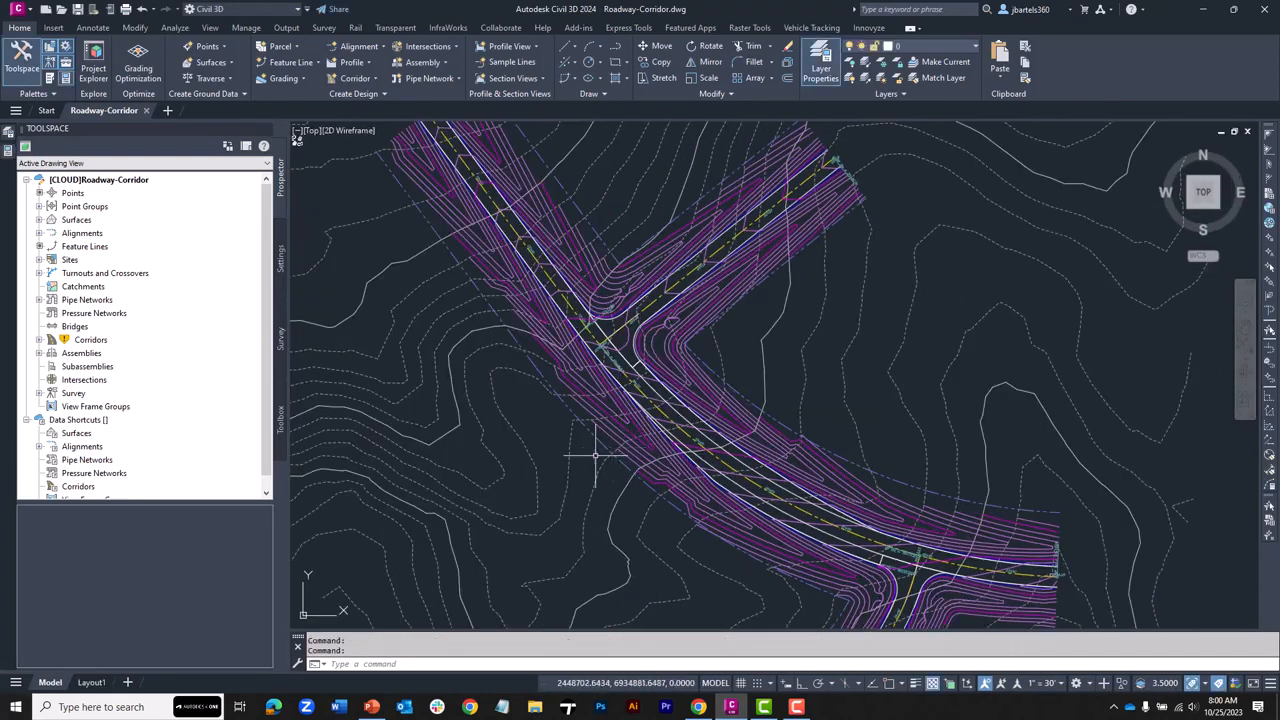
Start attaching a DWG through XREF and browse Autodesk Docs to the Wesley Rd Extension project's CAD Files folder
mouse_move(577, 463)
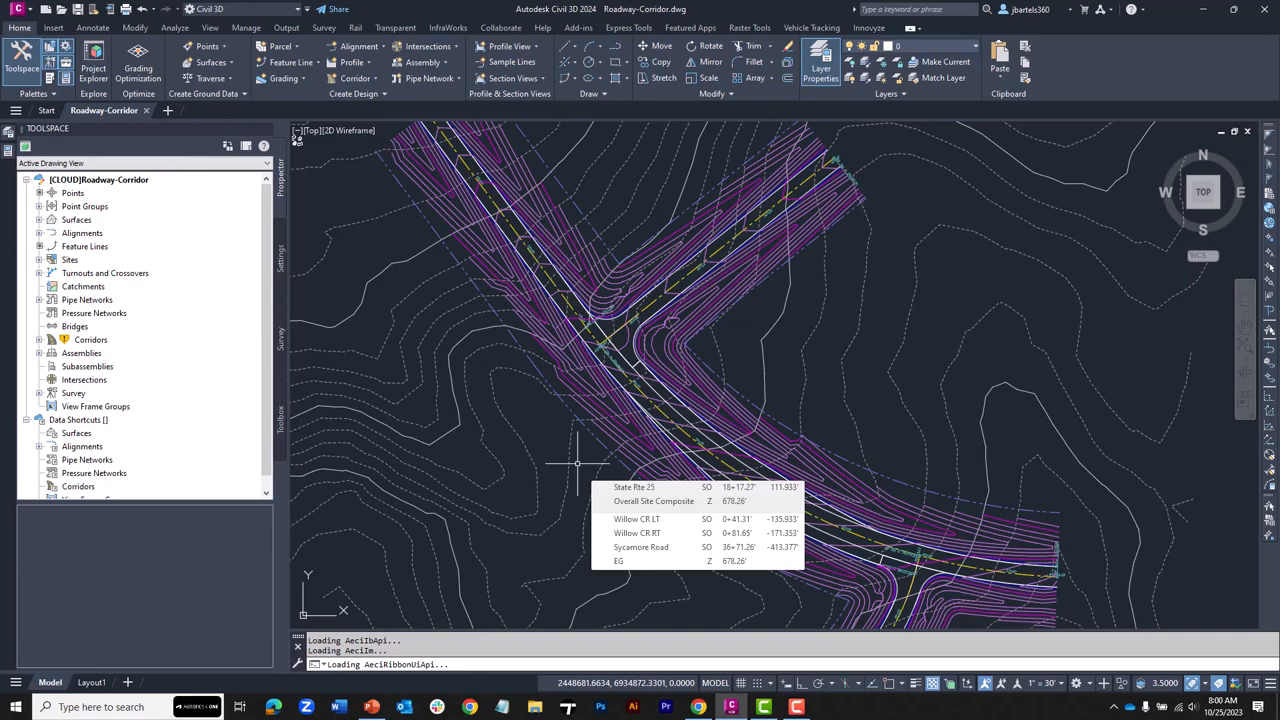
text(xref)
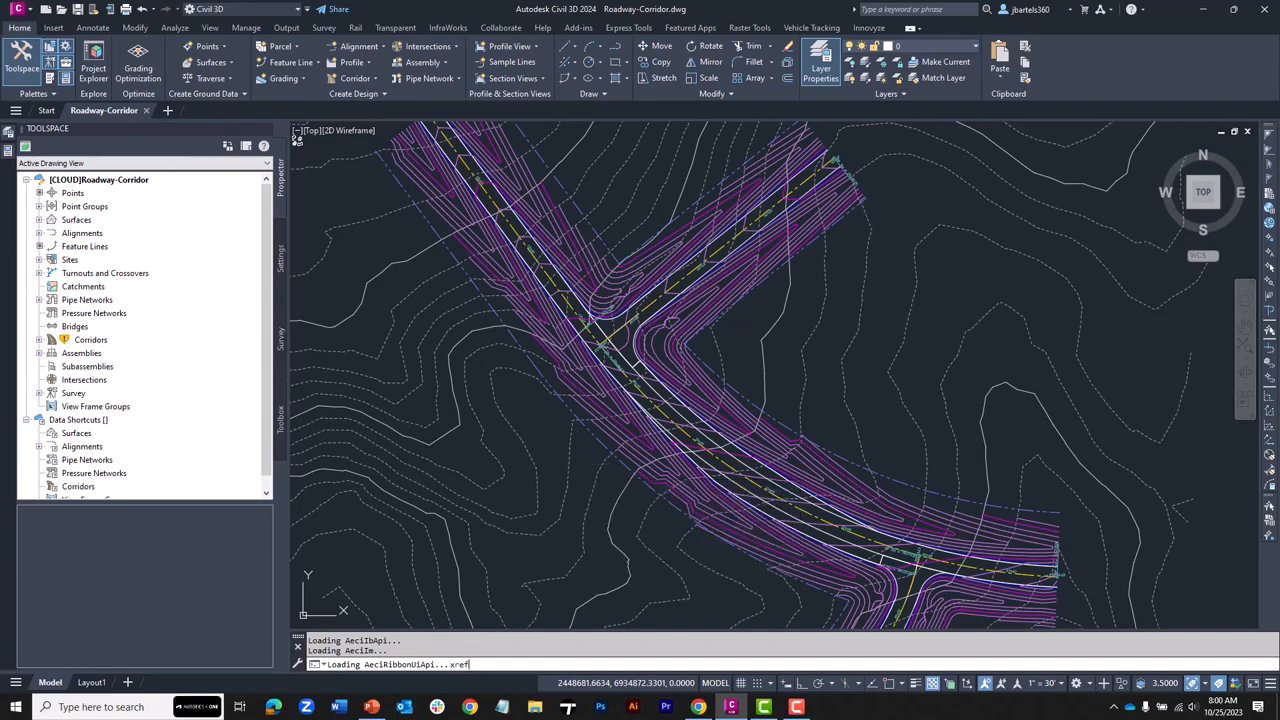
key(Return)
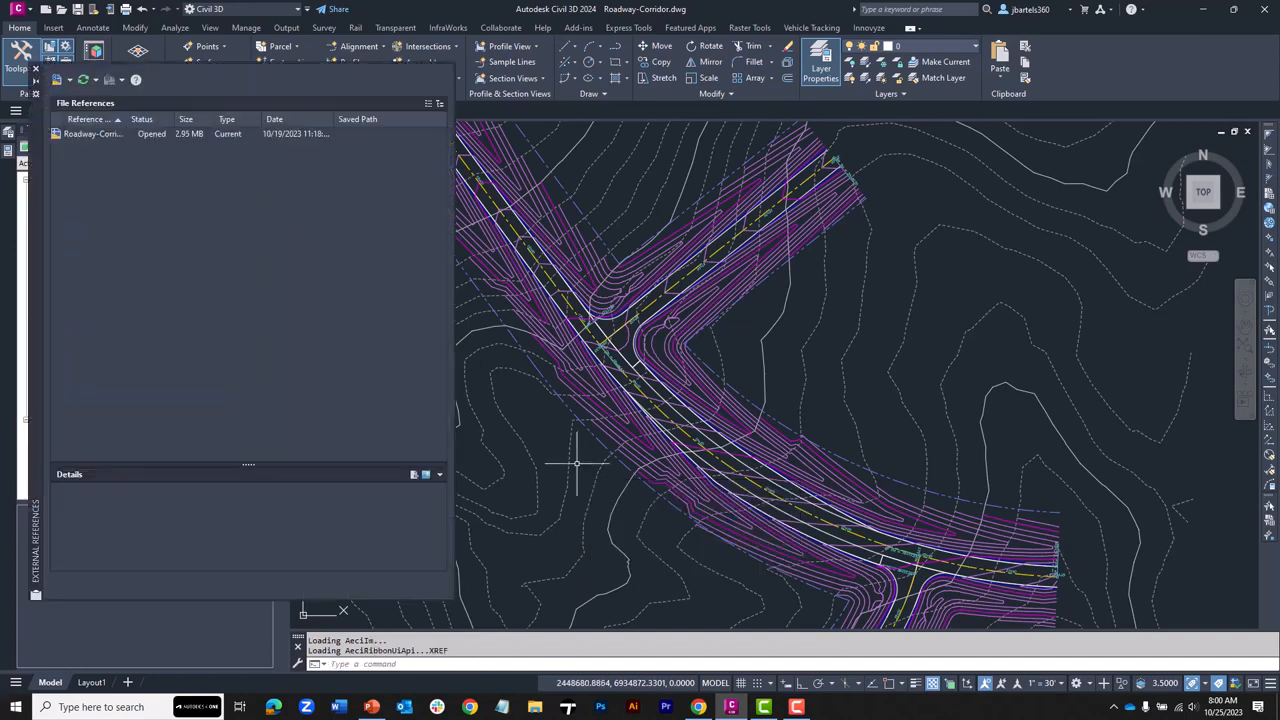
right_click(87, 193)
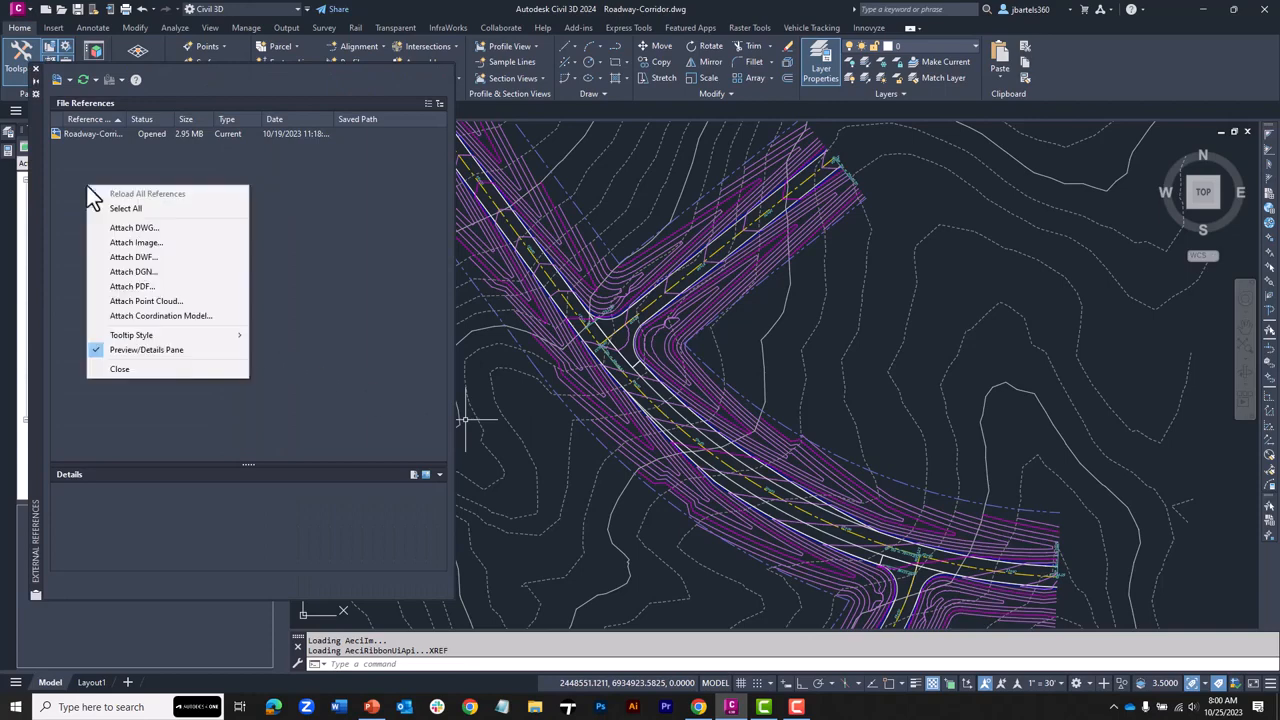
click(114, 228)
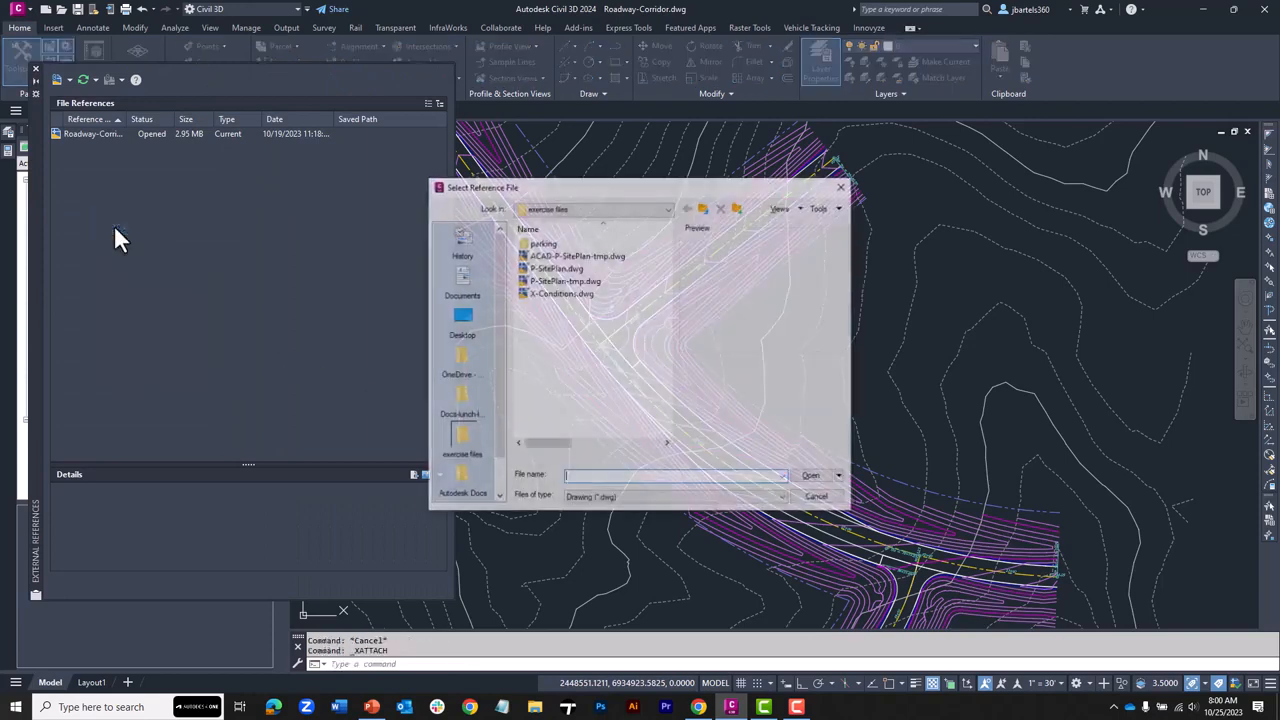
click(548, 208)
click(556, 360)
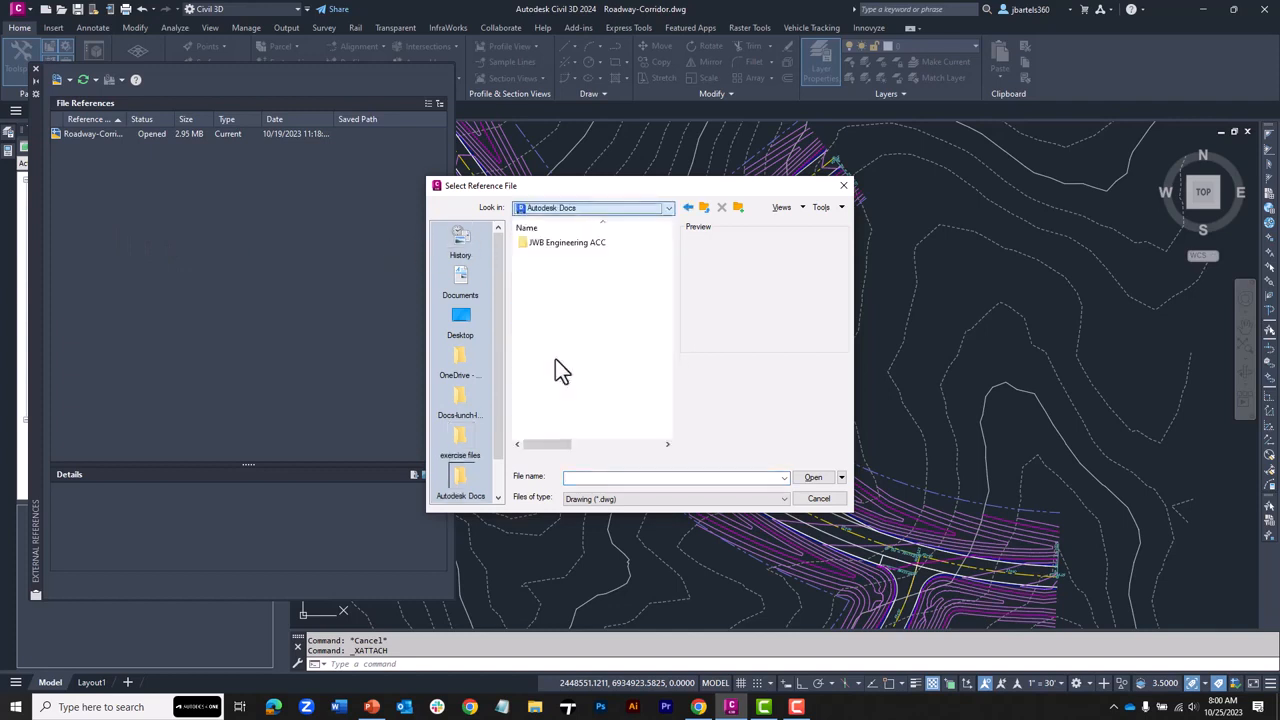
double_click(557, 245)
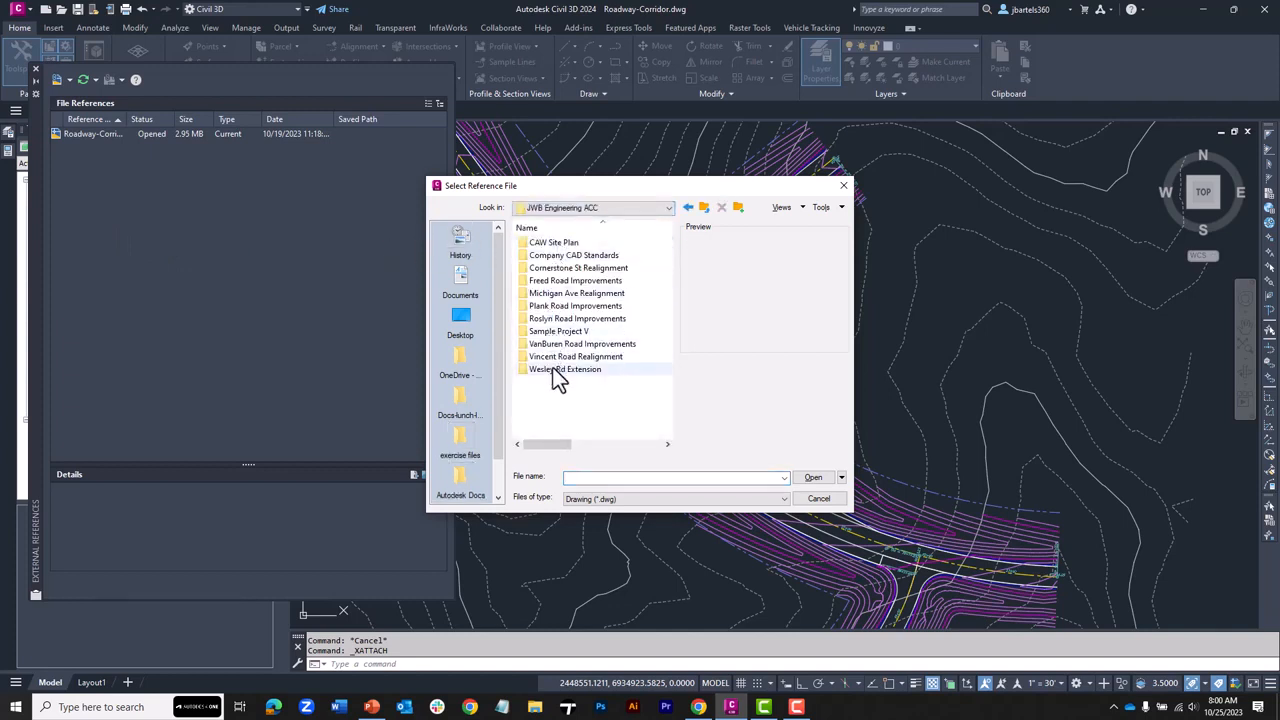
double_click(556, 369)
double_click(549, 245)
double_click(549, 257)
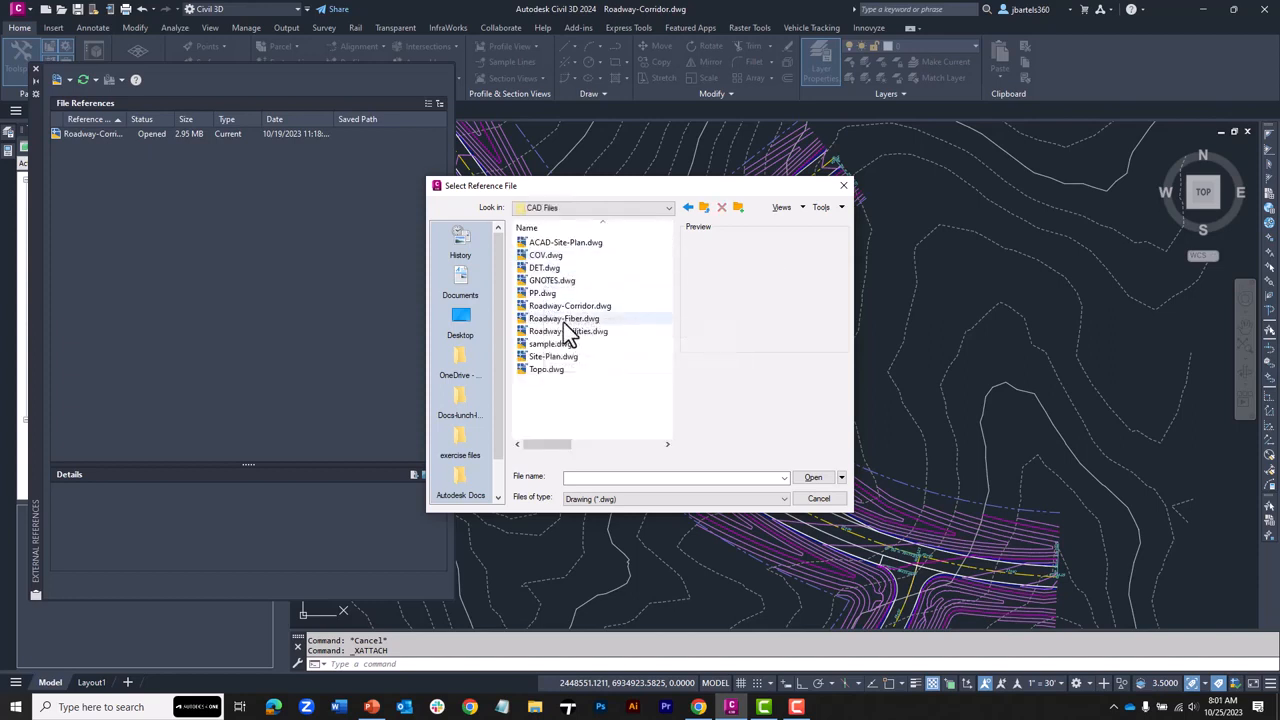
Attach Roadway-Fiber.dwg and Roadway-Utilities.dwg together as overlay references with relative paths
click(577, 320)
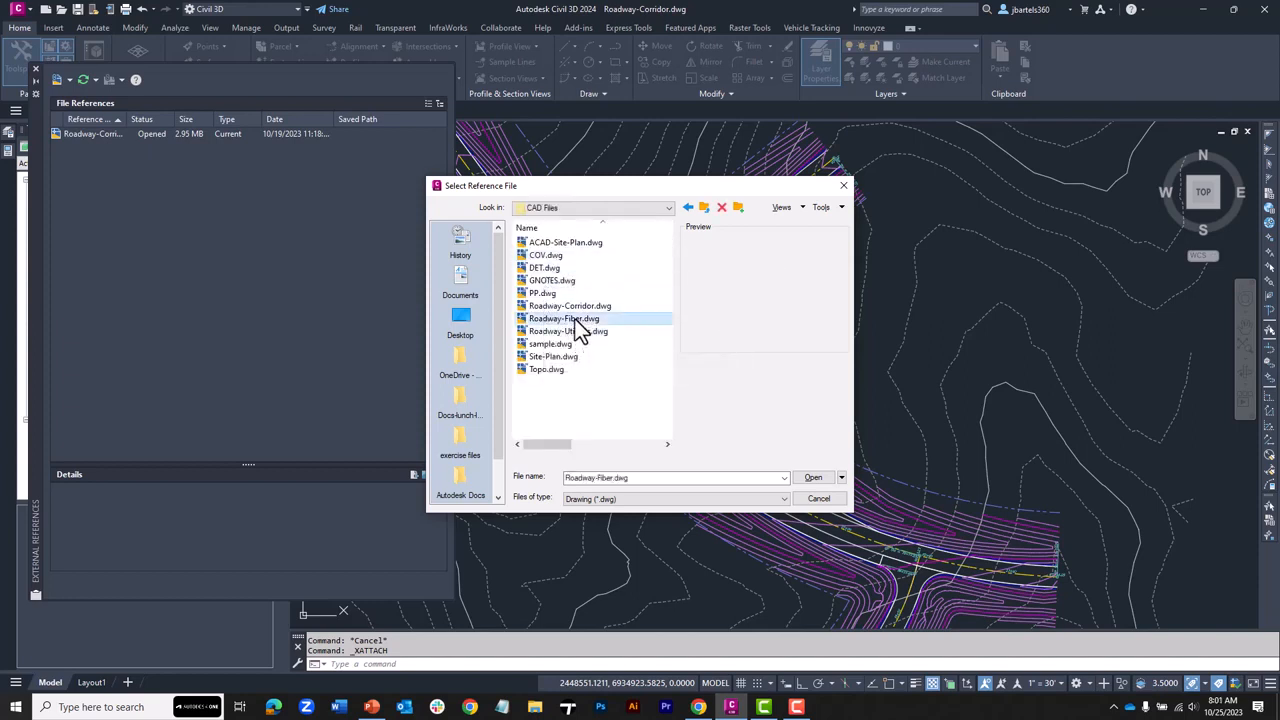
ctrl+click(577, 332)
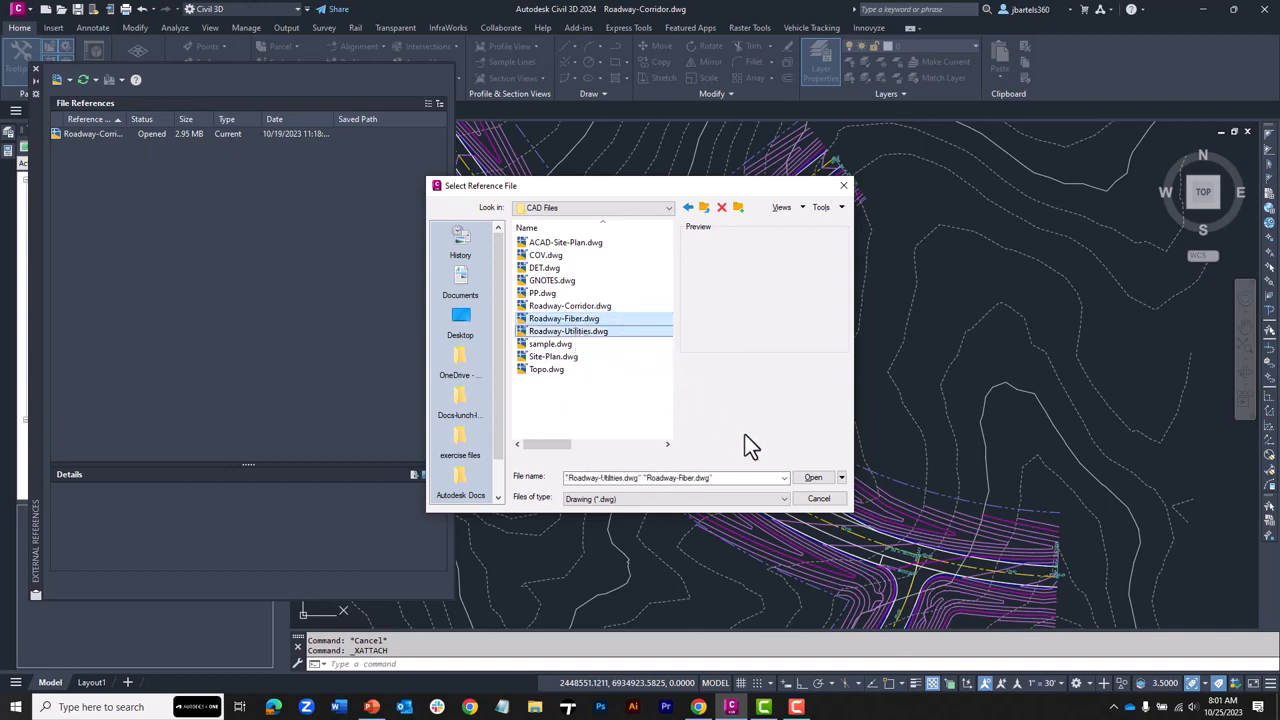
click(808, 478)
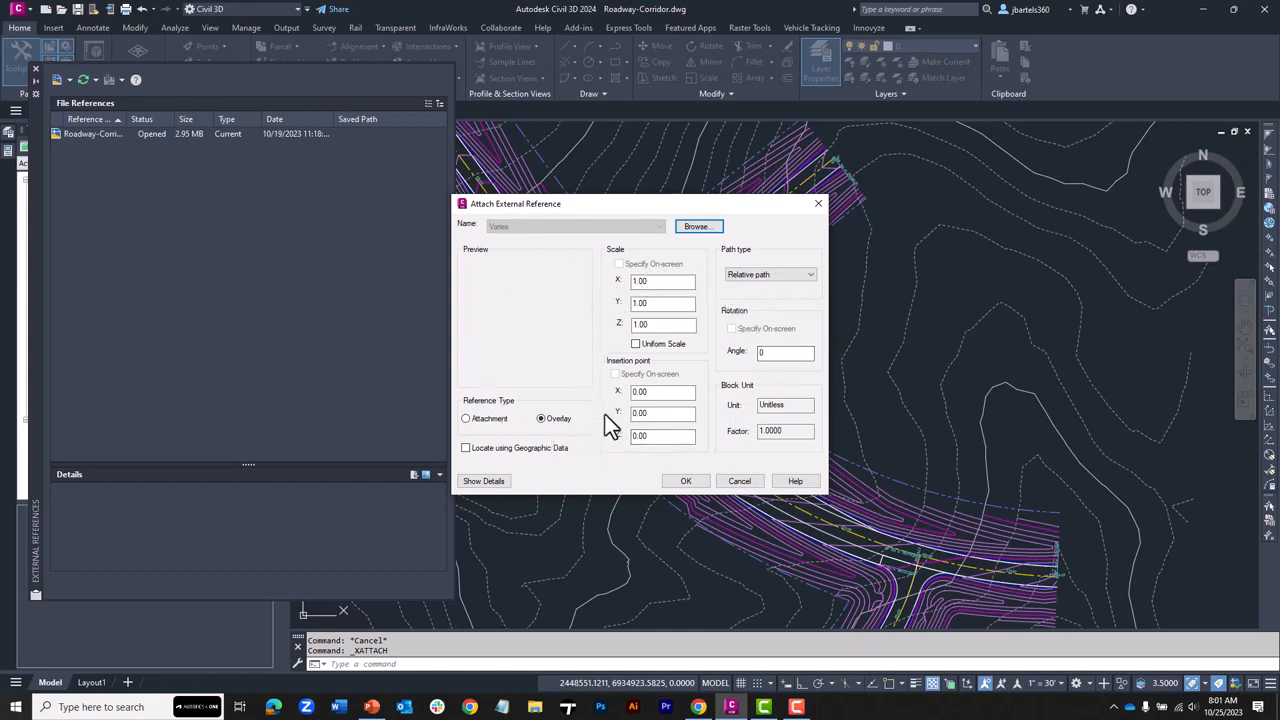
click(680, 481)
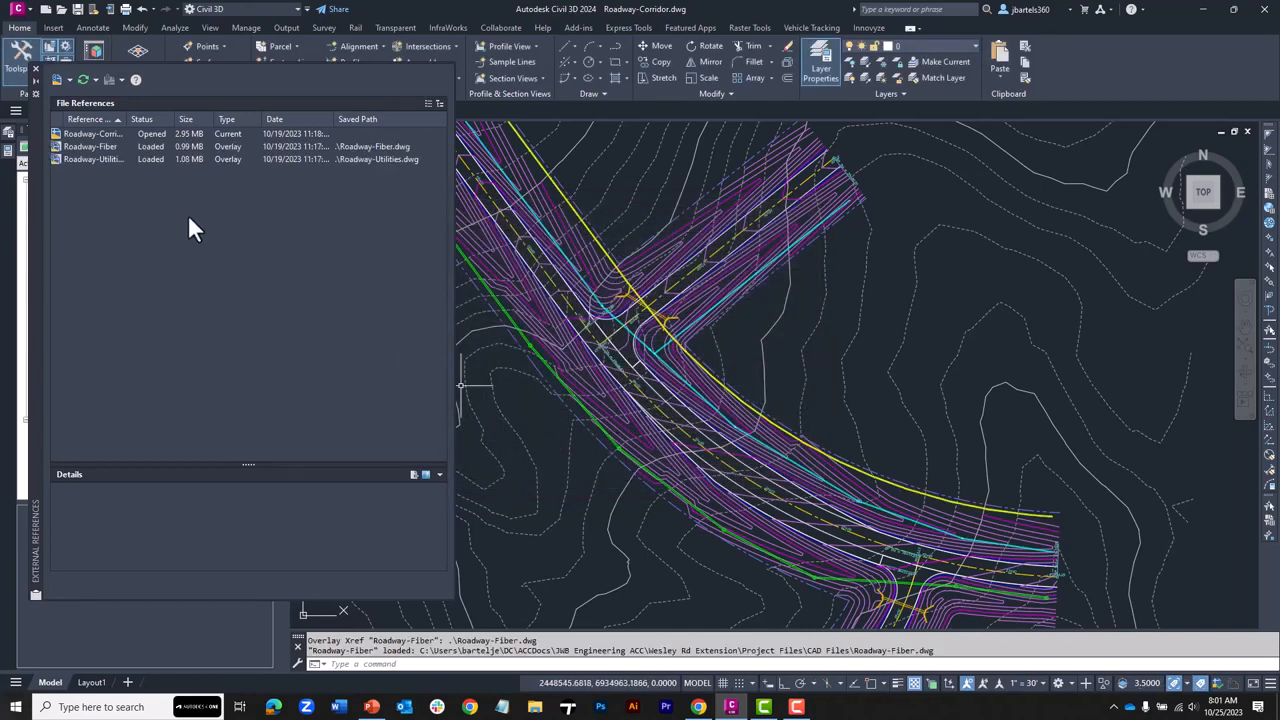
Highlight the Roadway-Fiber and Roadway-Utilities references to identify their linework in the drawing, and close the External References palette
click(91, 145)
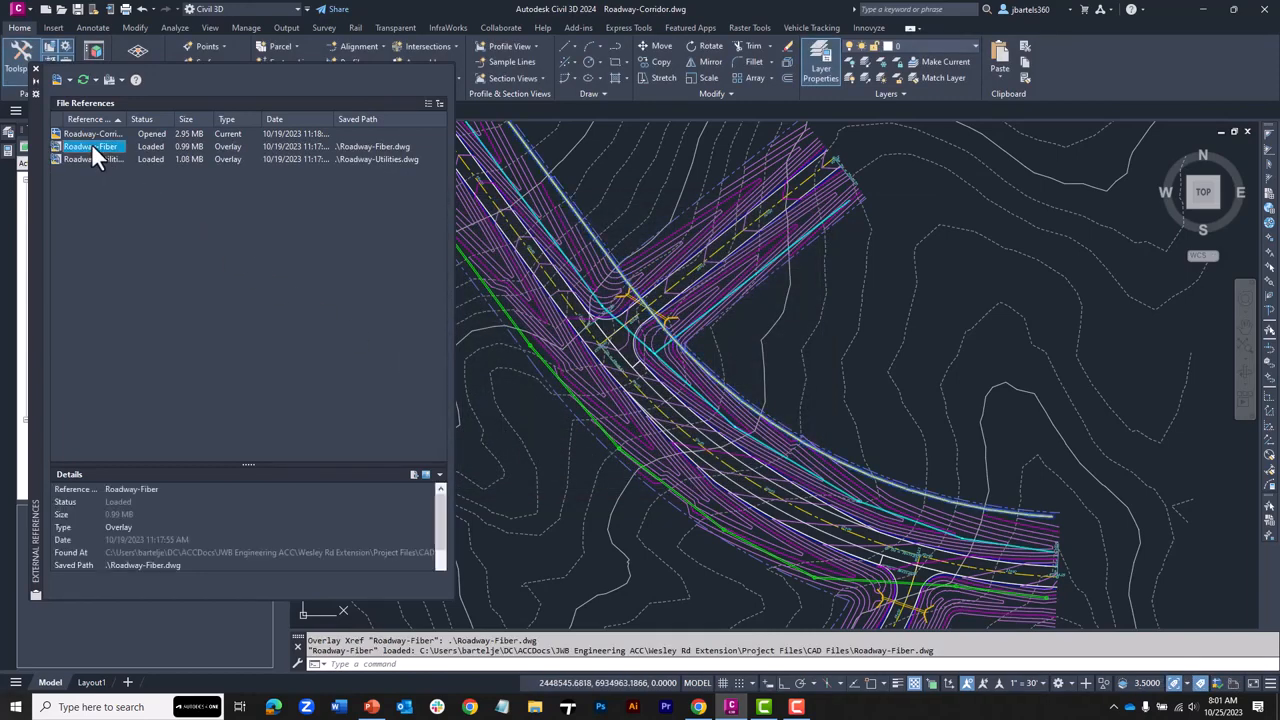
click(89, 158)
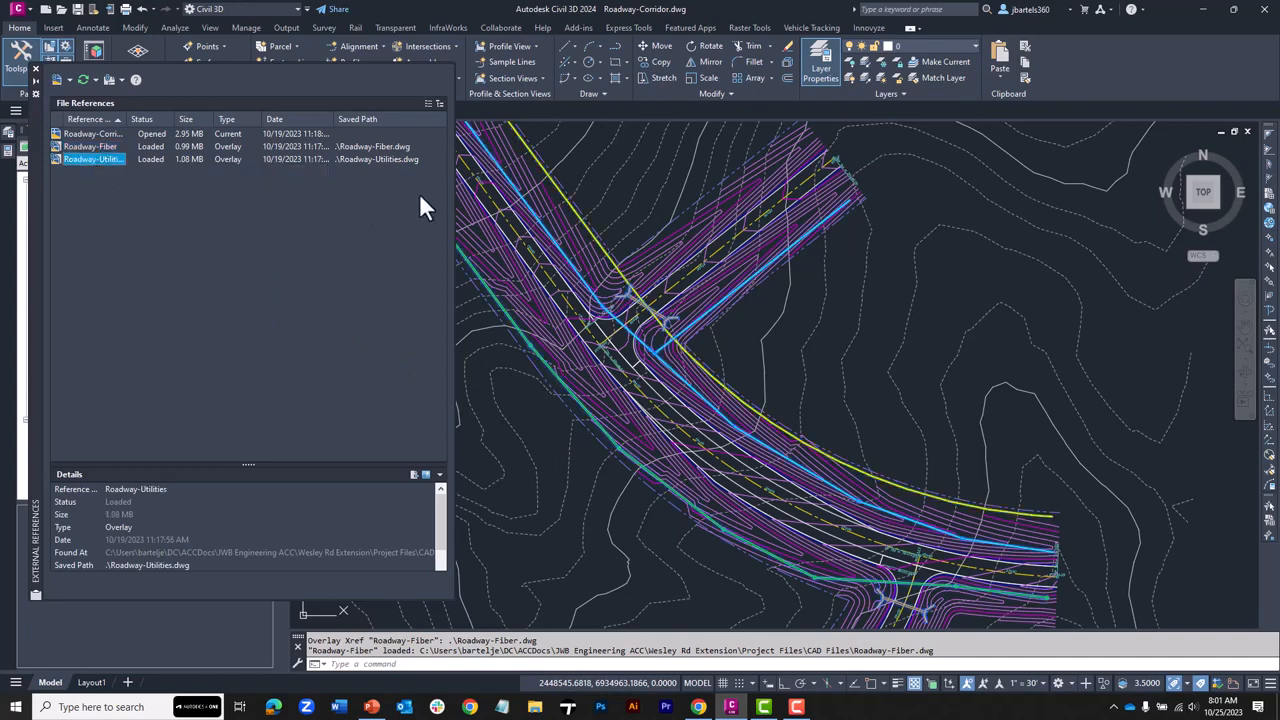
key(Escape)
click(559, 190)
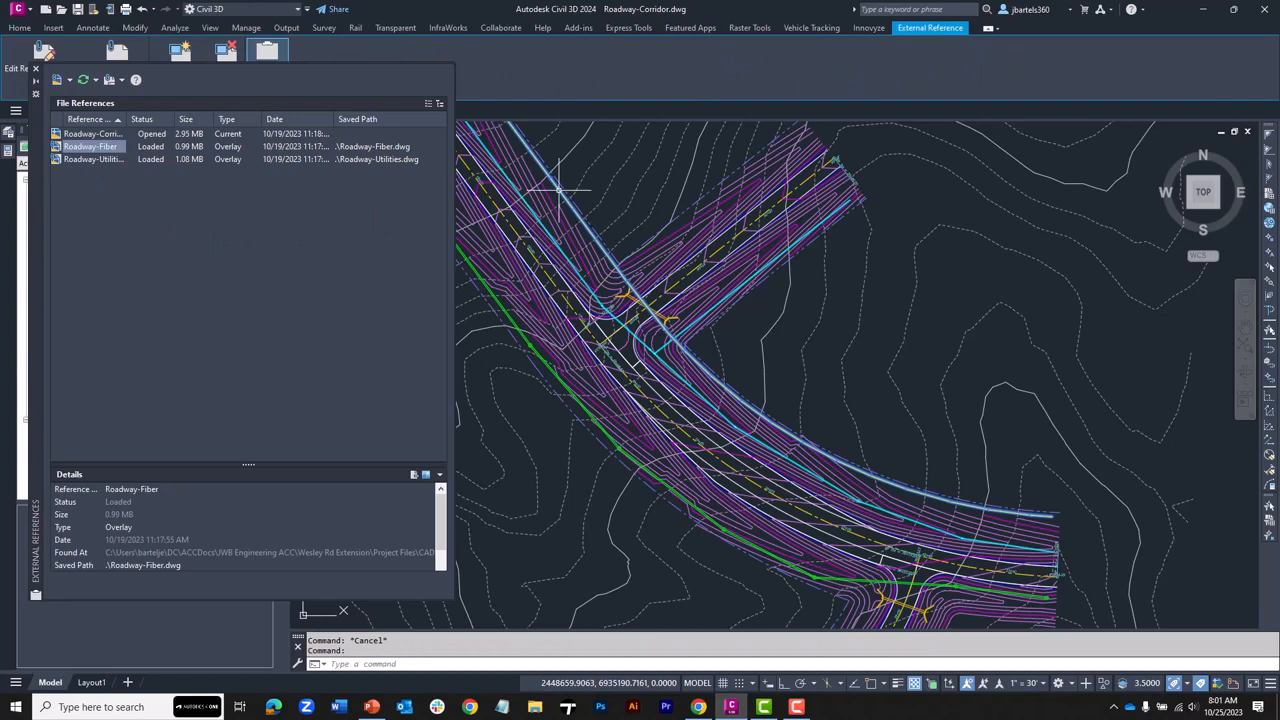
key(Escape)
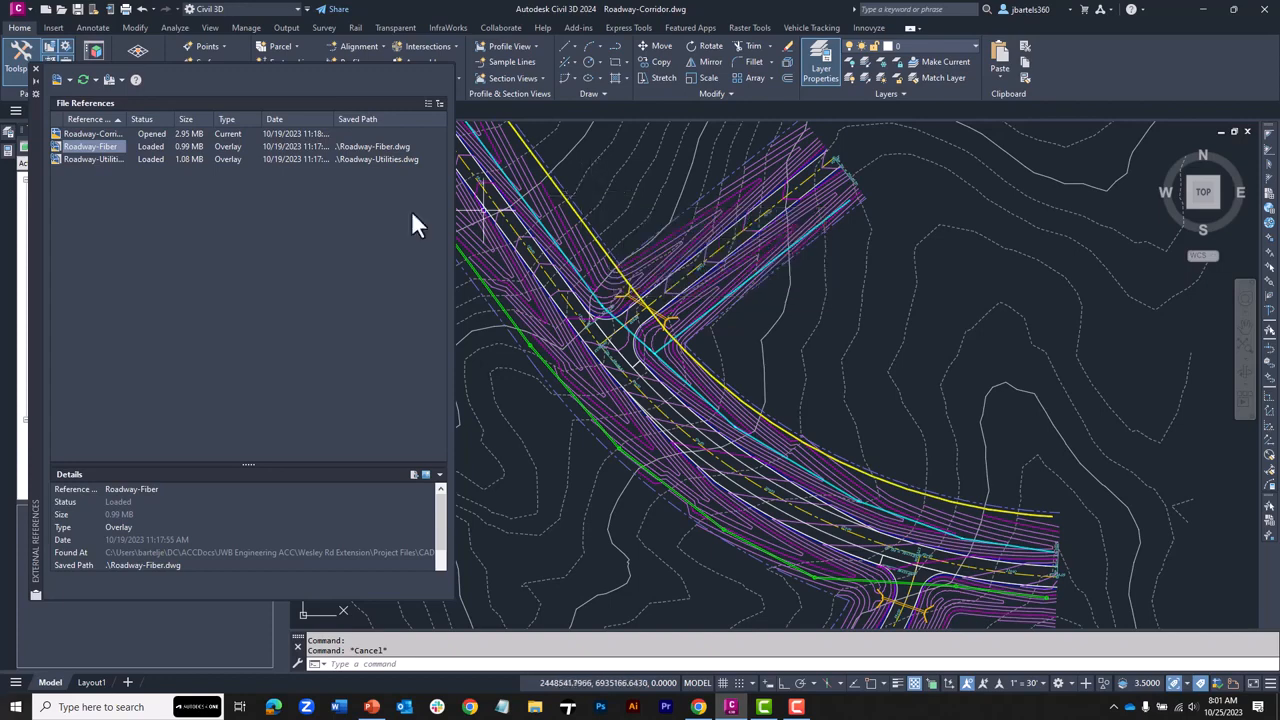
click(35, 68)
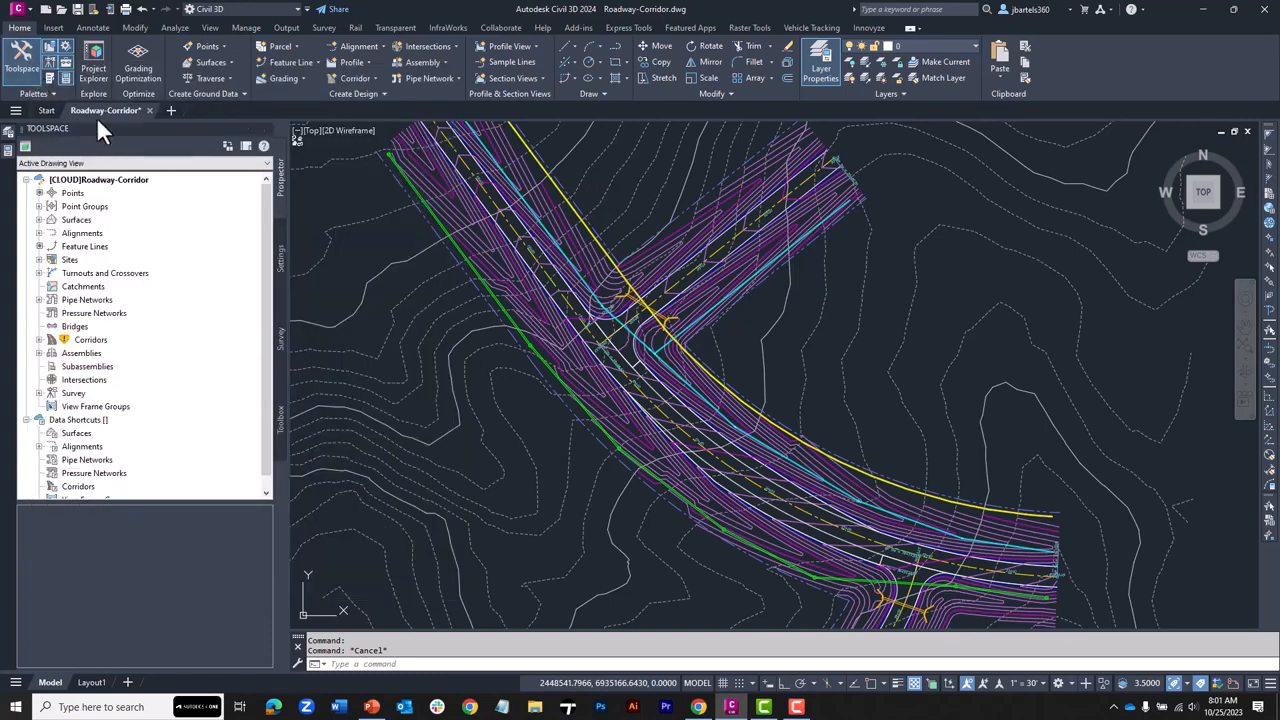
Save the Roadway-Corridor drawing and close it
click(75, 8)
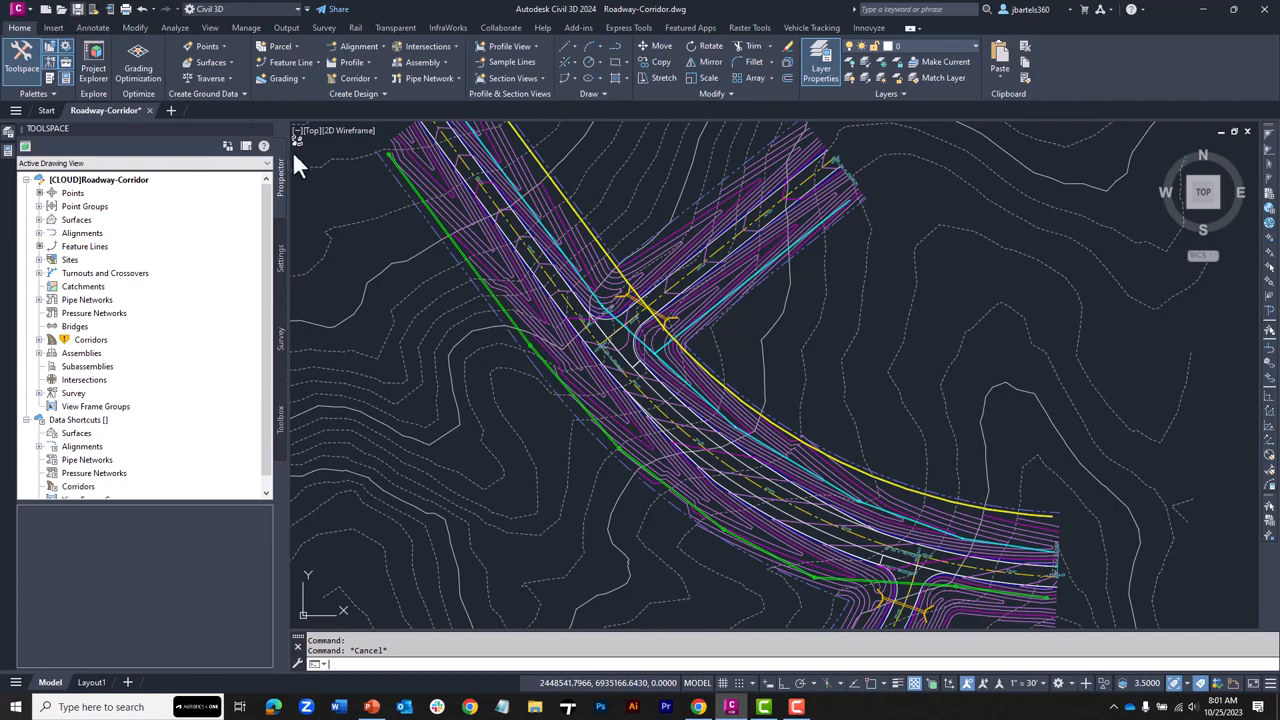
mouse_move(333, 186)
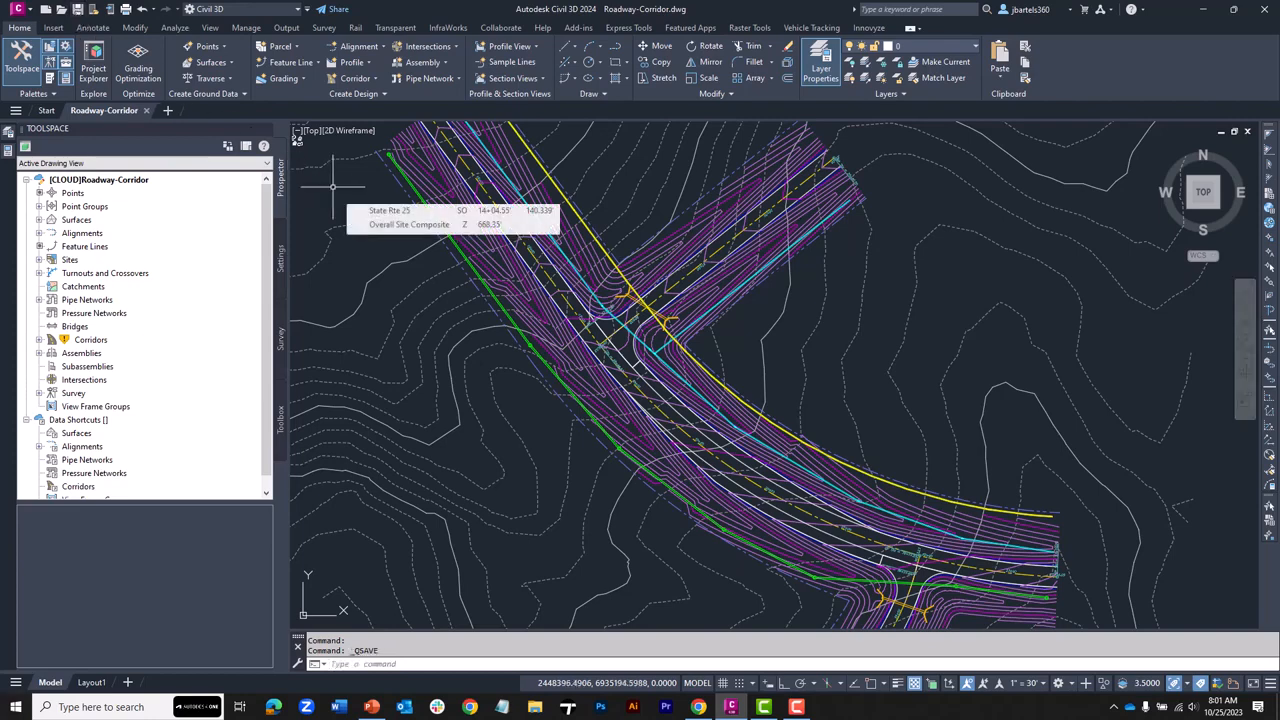
click(146, 110)
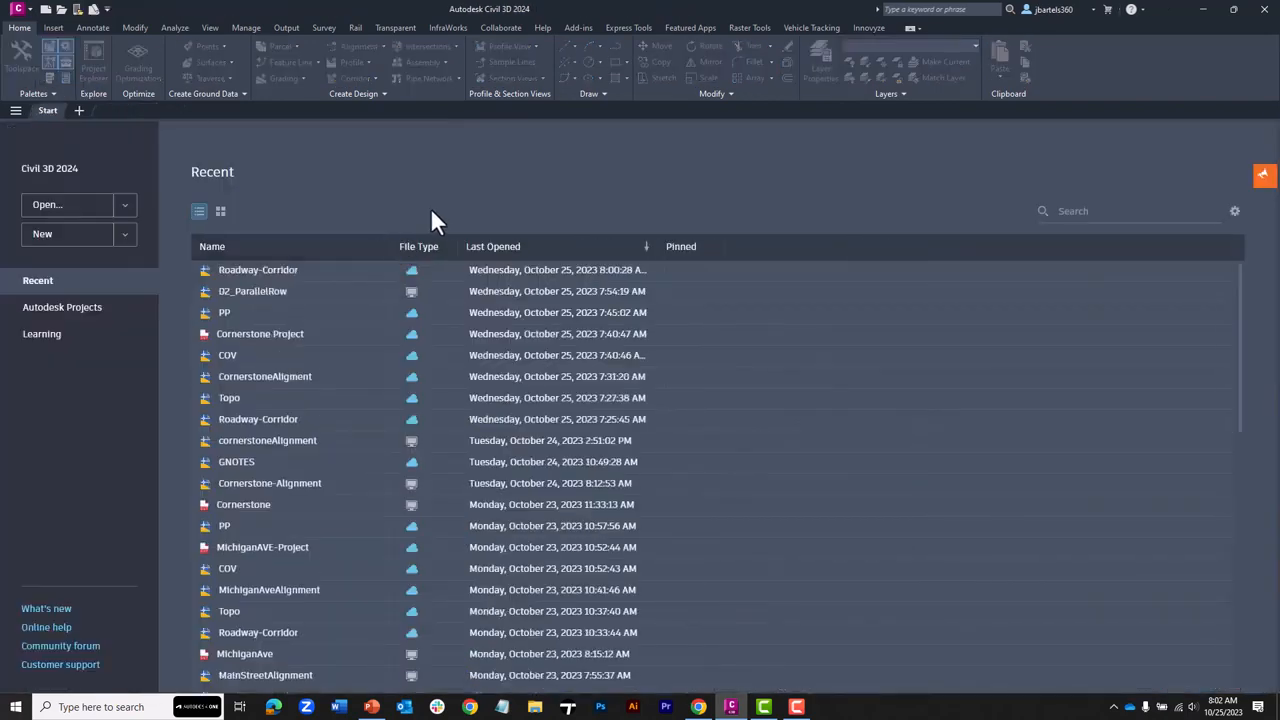
Open Topo.dwg from the project's CAD Files folder
click(60, 11)
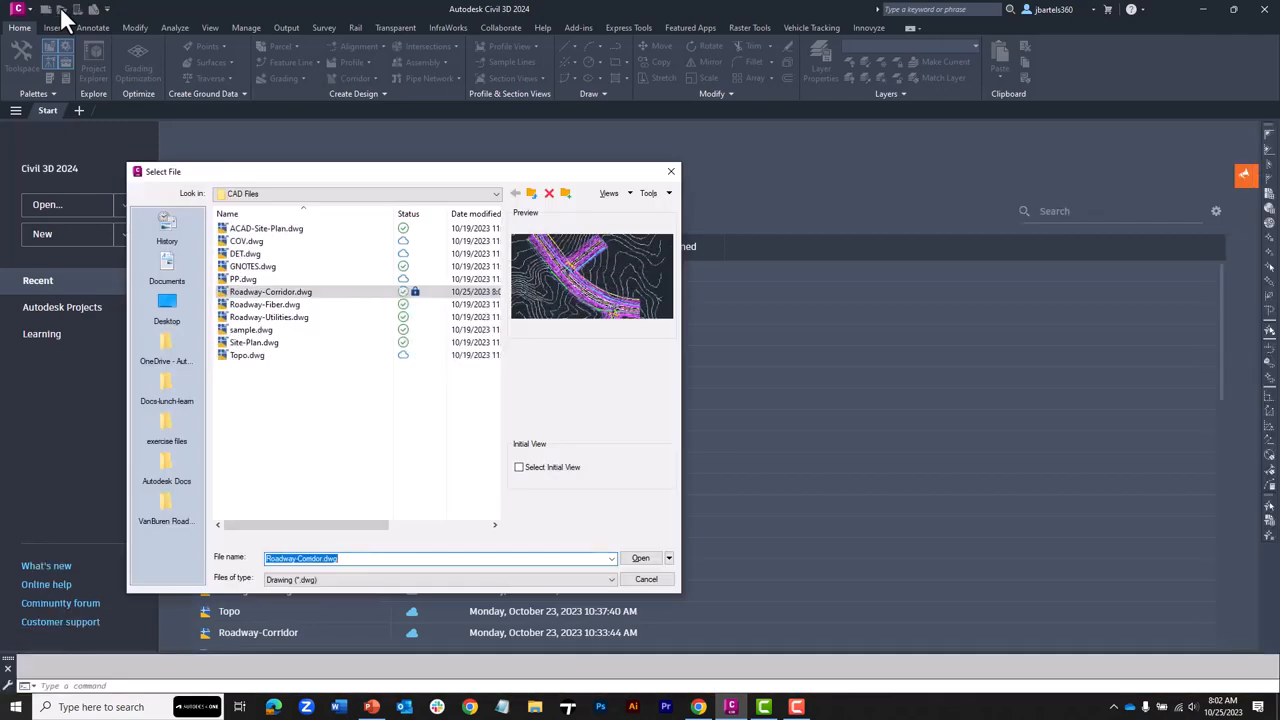
click(241, 356)
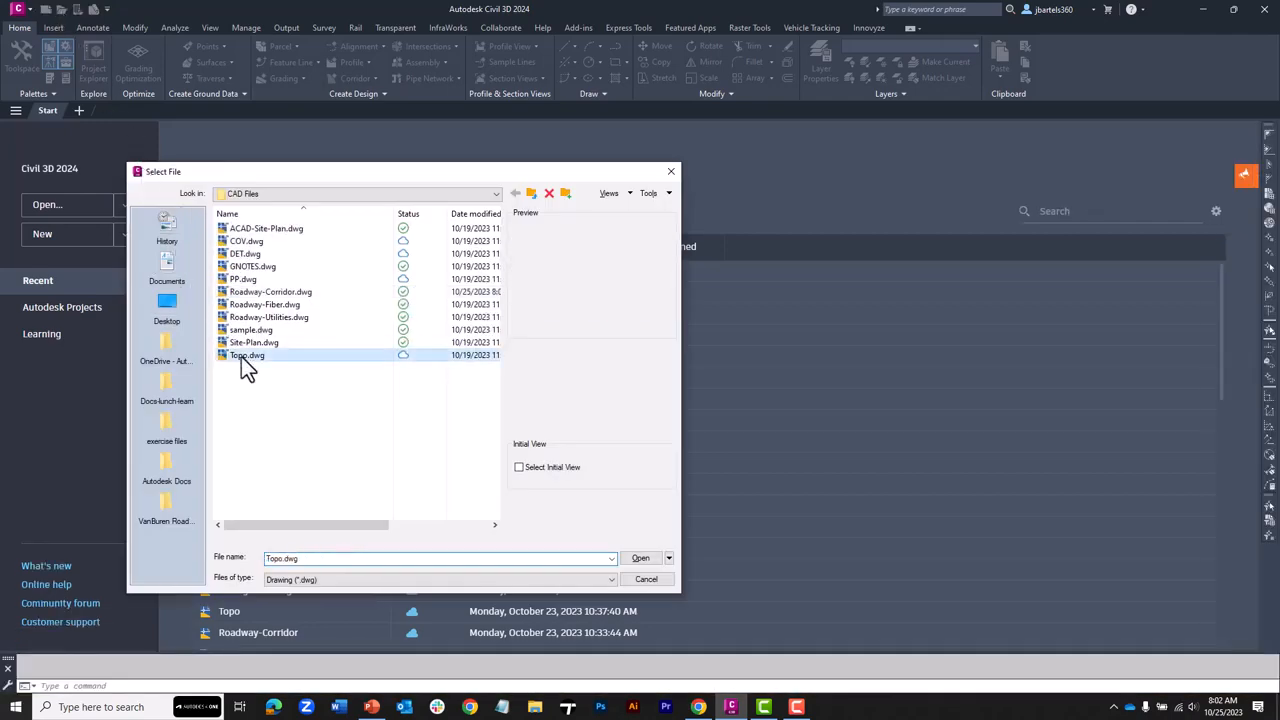
click(640, 558)
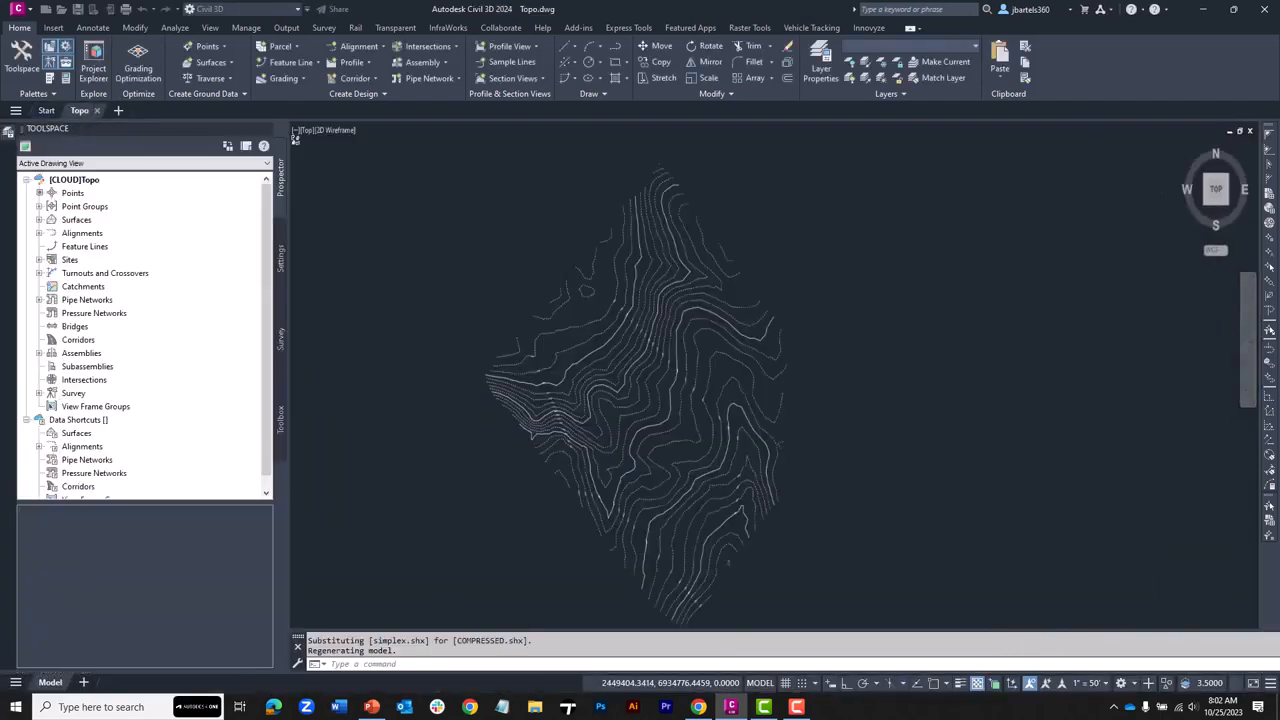
scroll(726, 402, up, 5)
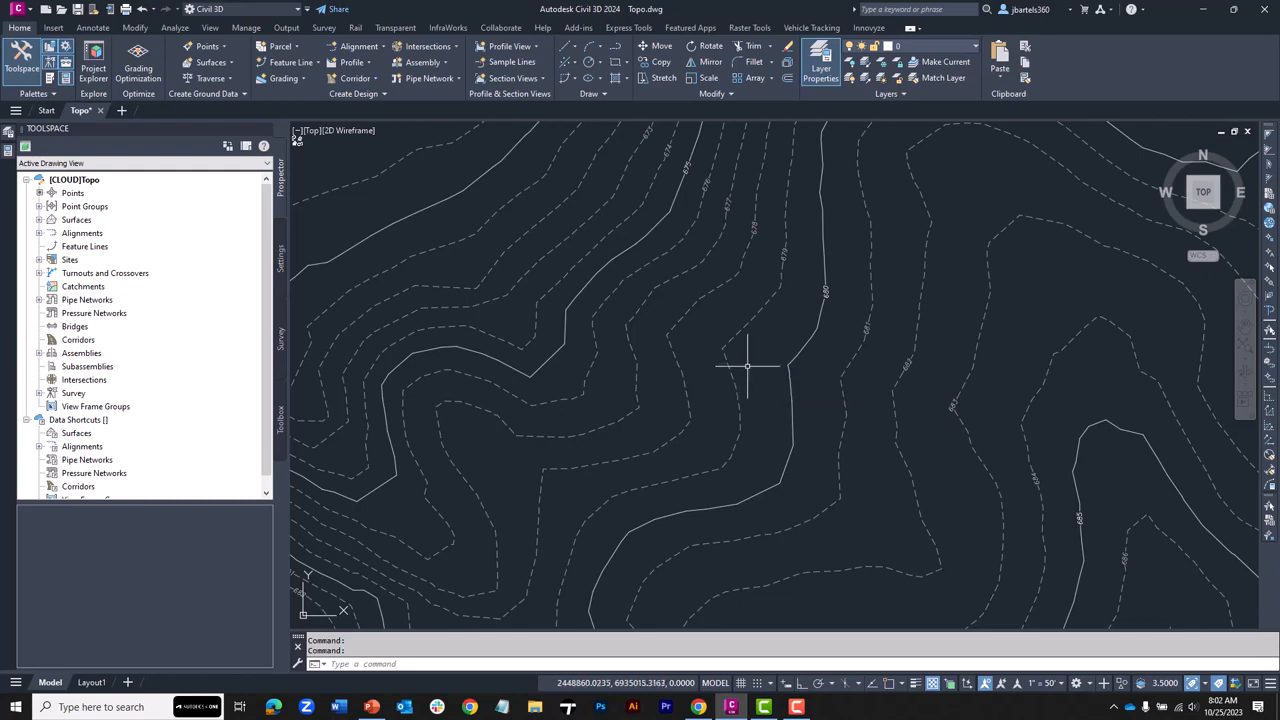
Set the data shortcuts working folder to C3D Data under Wesley Rd Extension's Project Files in the JWB Engineering ACC hub
click(247, 27)
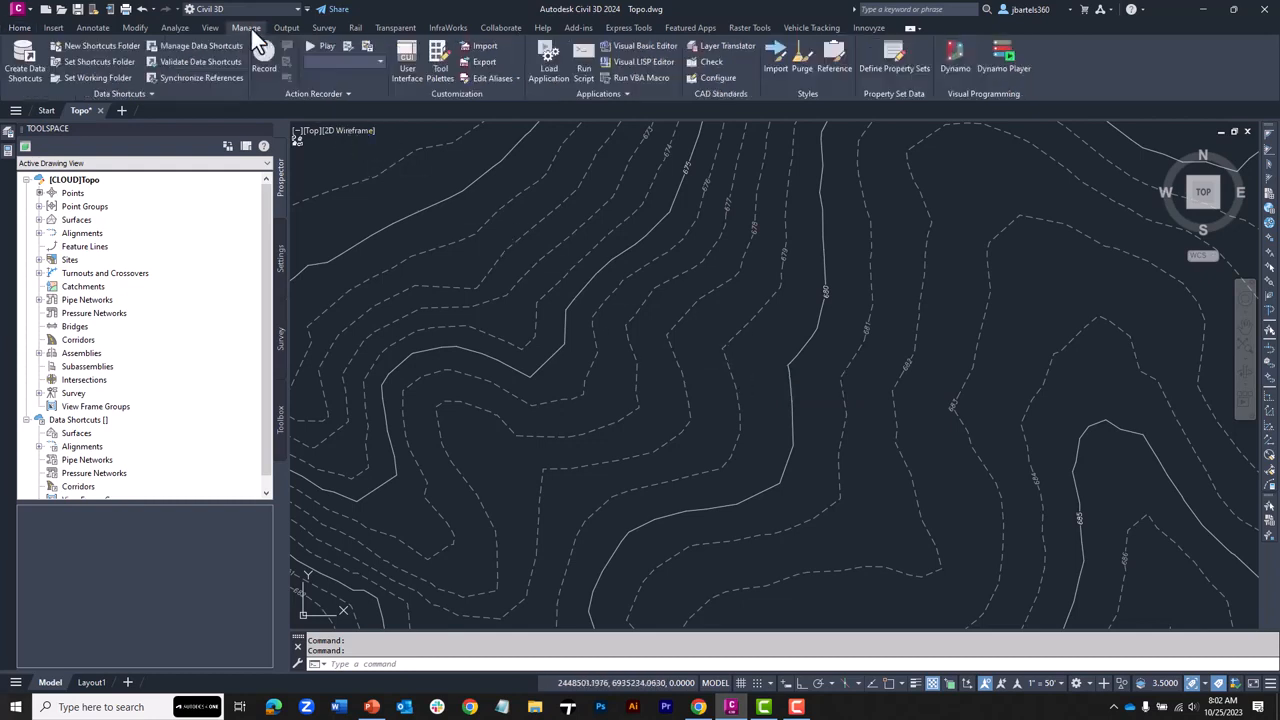
click(110, 77)
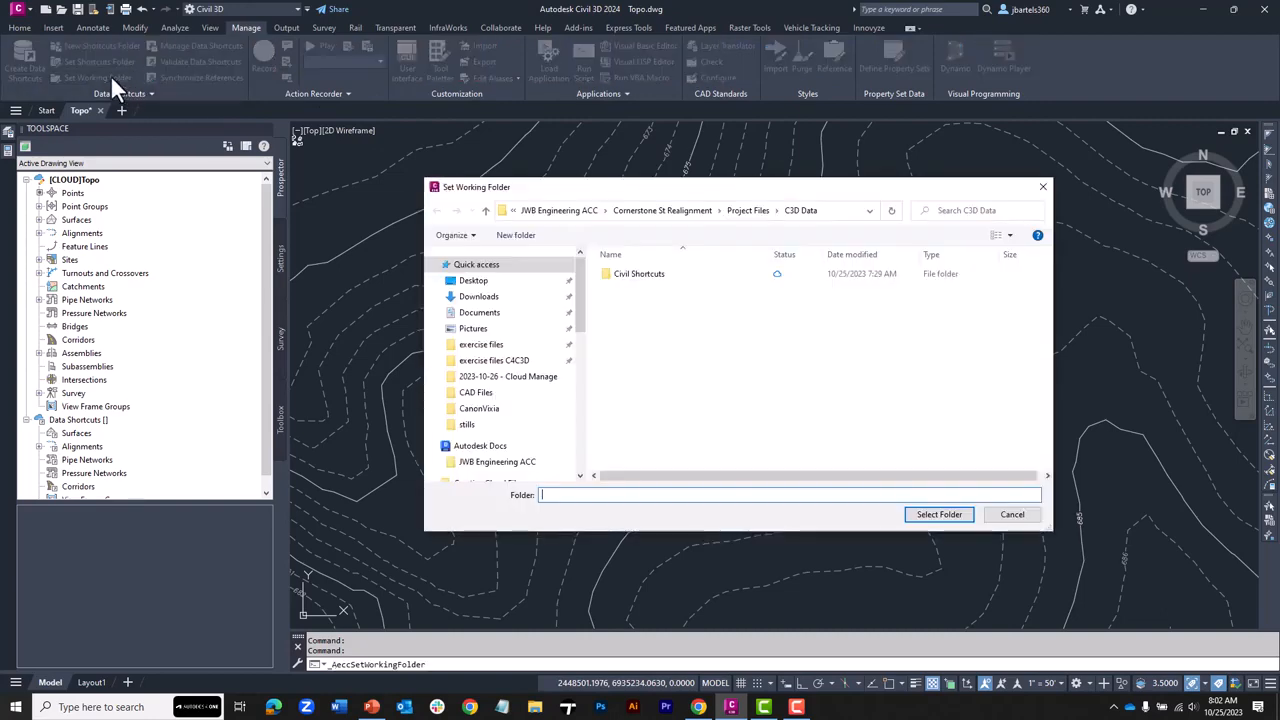
click(497, 463)
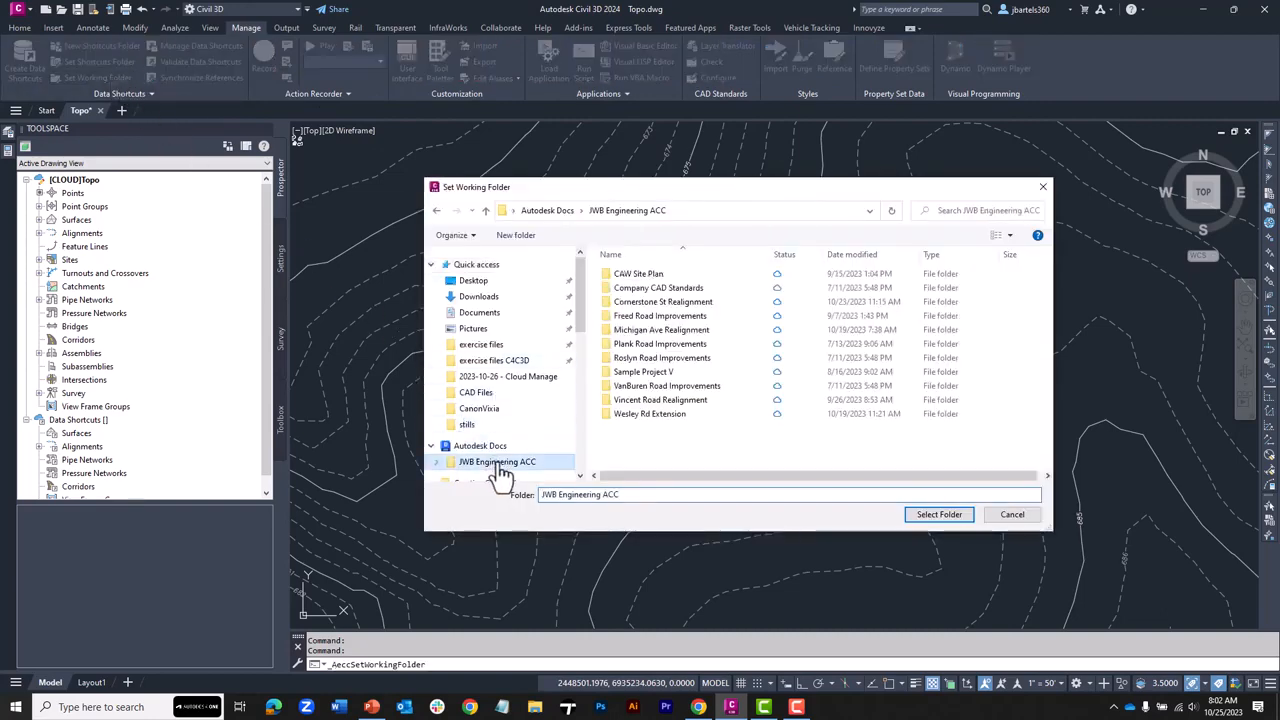
double_click(603, 411)
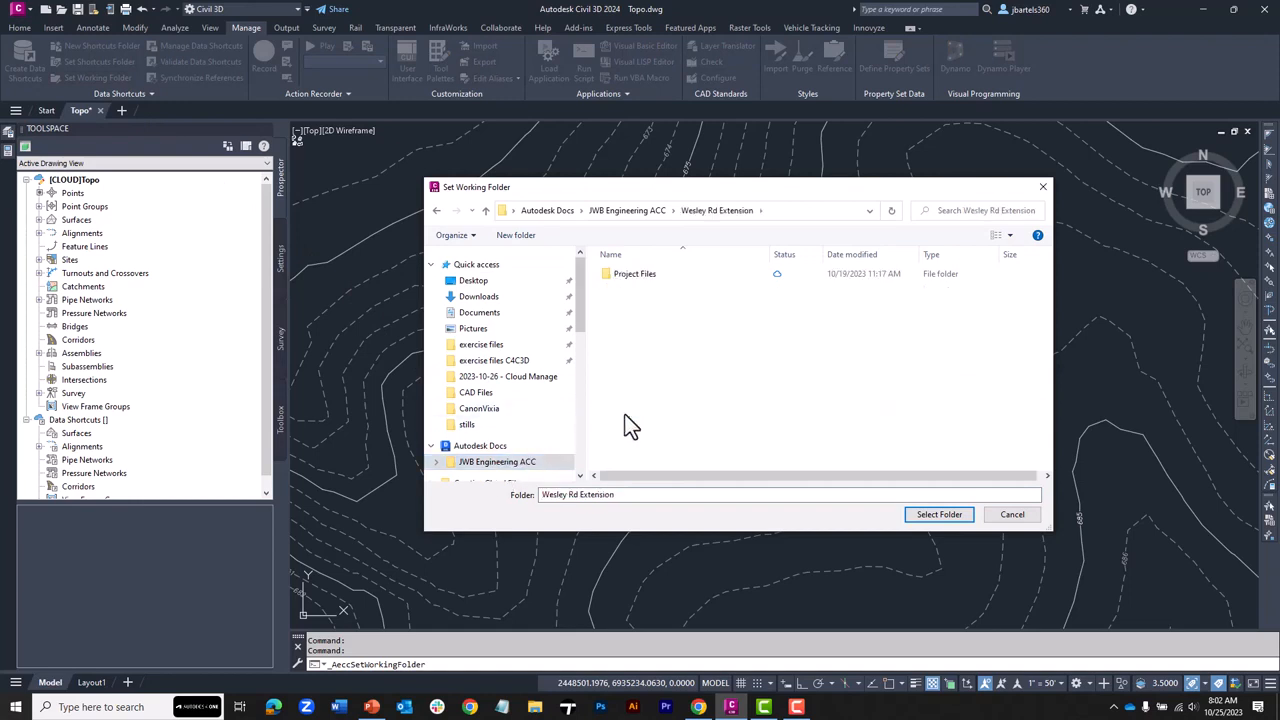
double_click(631, 275)
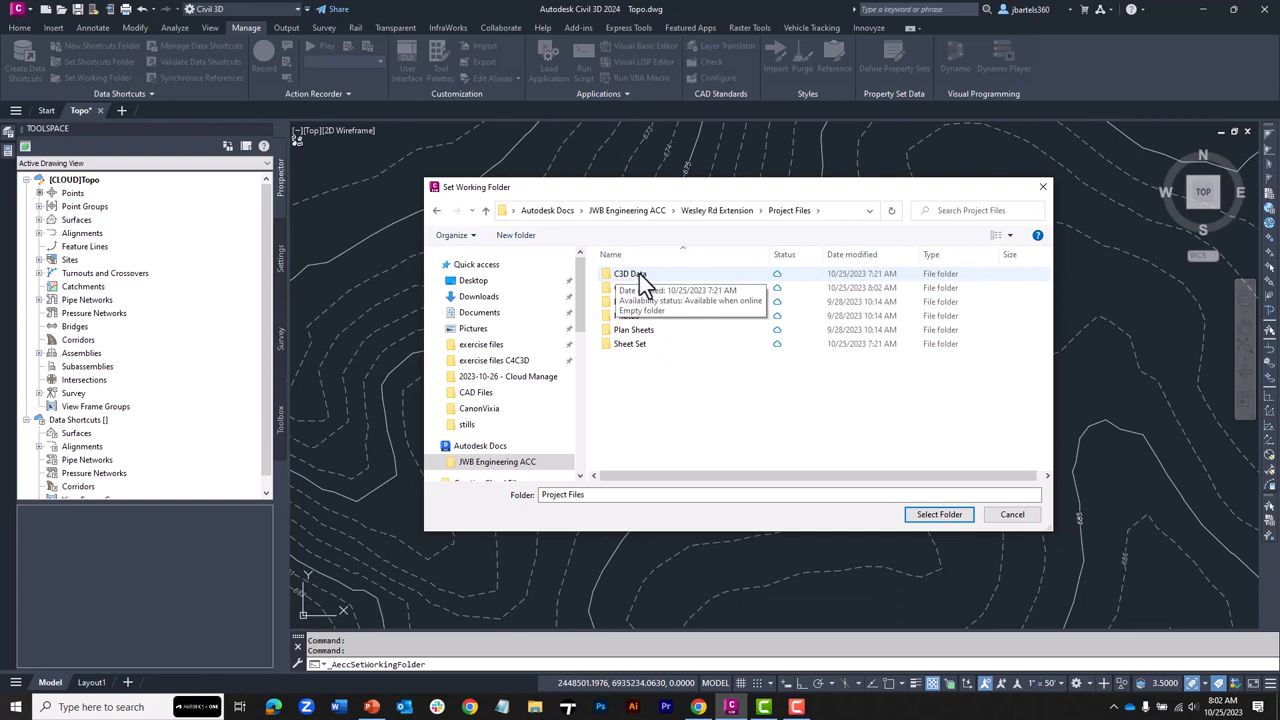
click(641, 276)
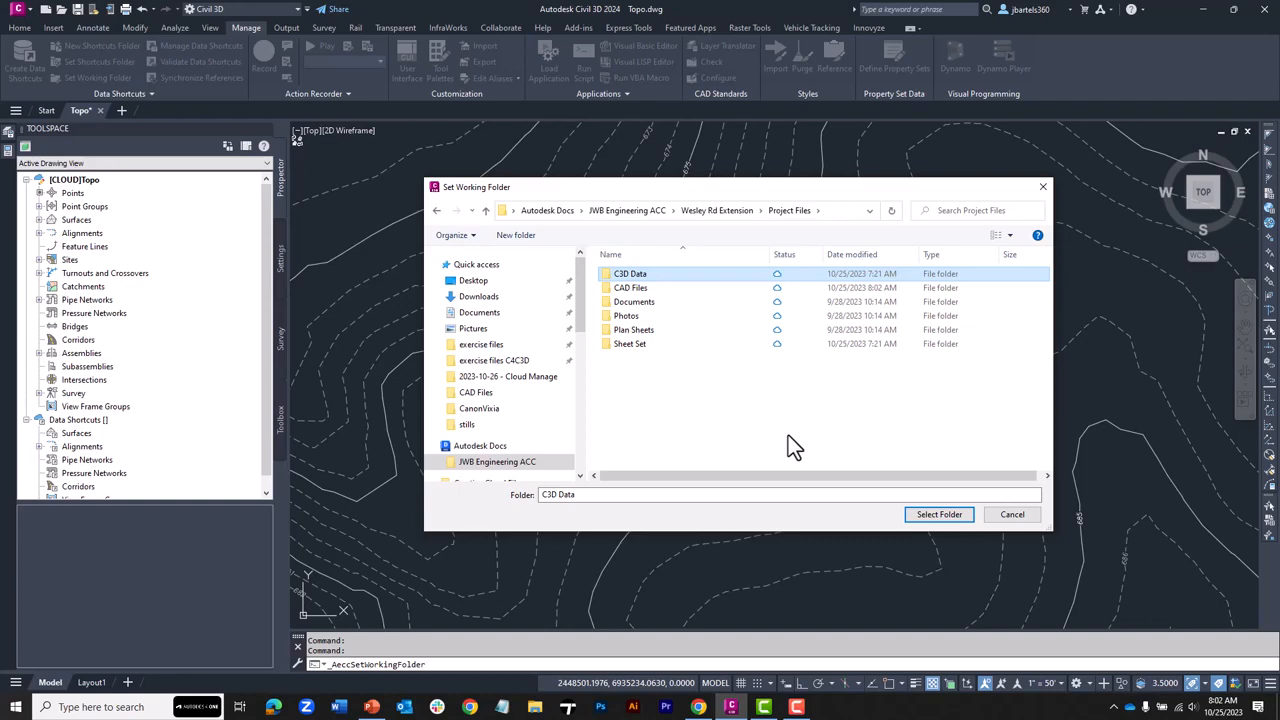
click(925, 514)
Switch to the browser to check the project's folders in Autodesk Docs, and return to Civil 3D
click(699, 707)
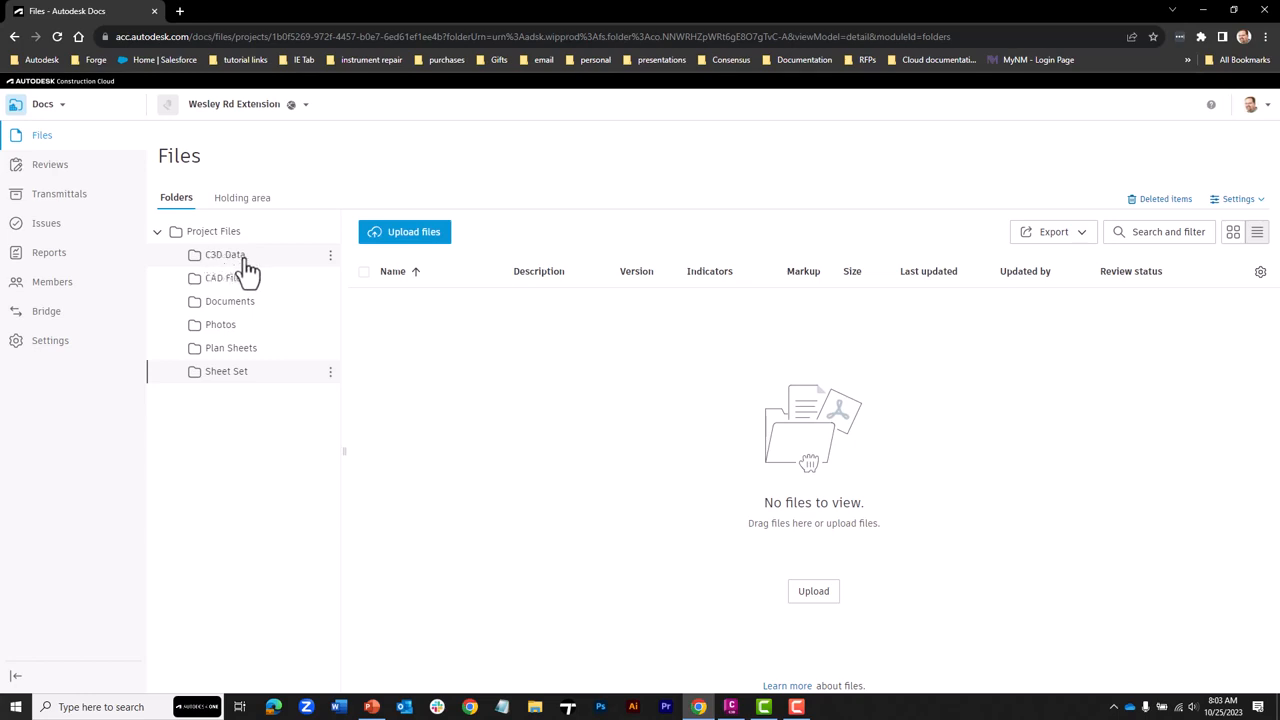
click(730, 707)
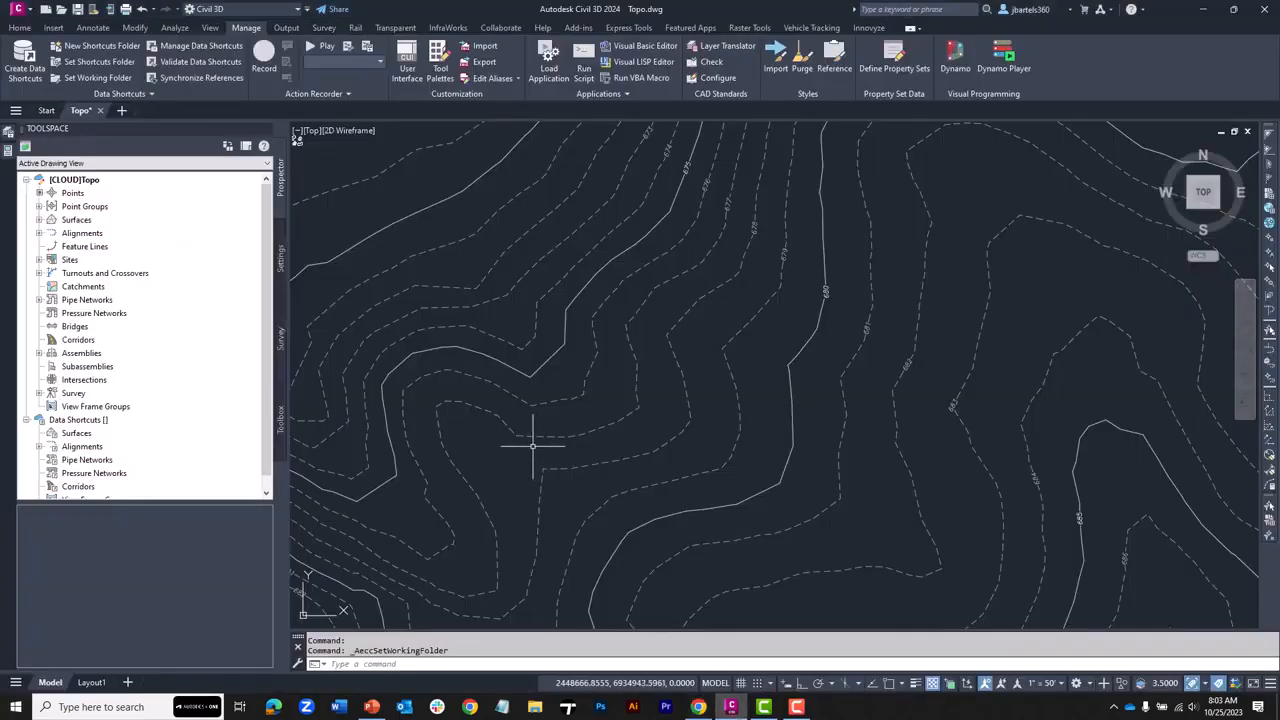
Create a new data shortcuts folder named Civil Shortcuts in the working folder, without using a project template
click(112, 46)
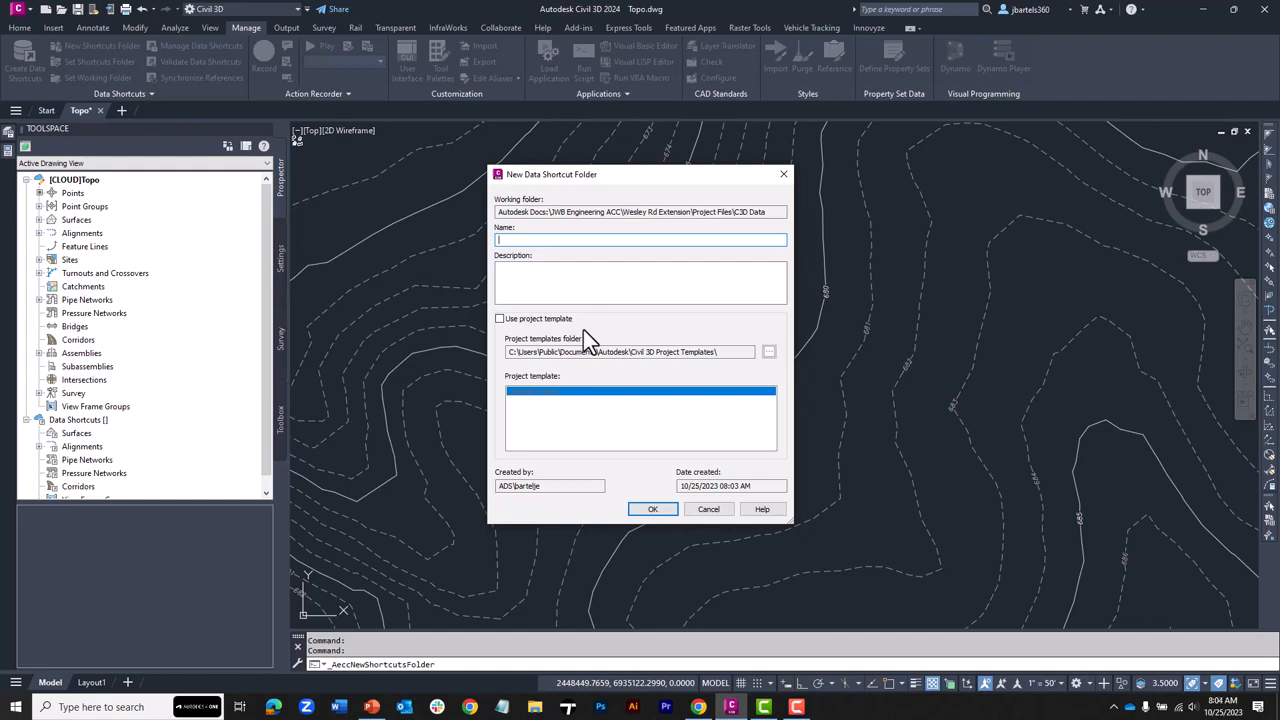
click(500, 320)
click(499, 319)
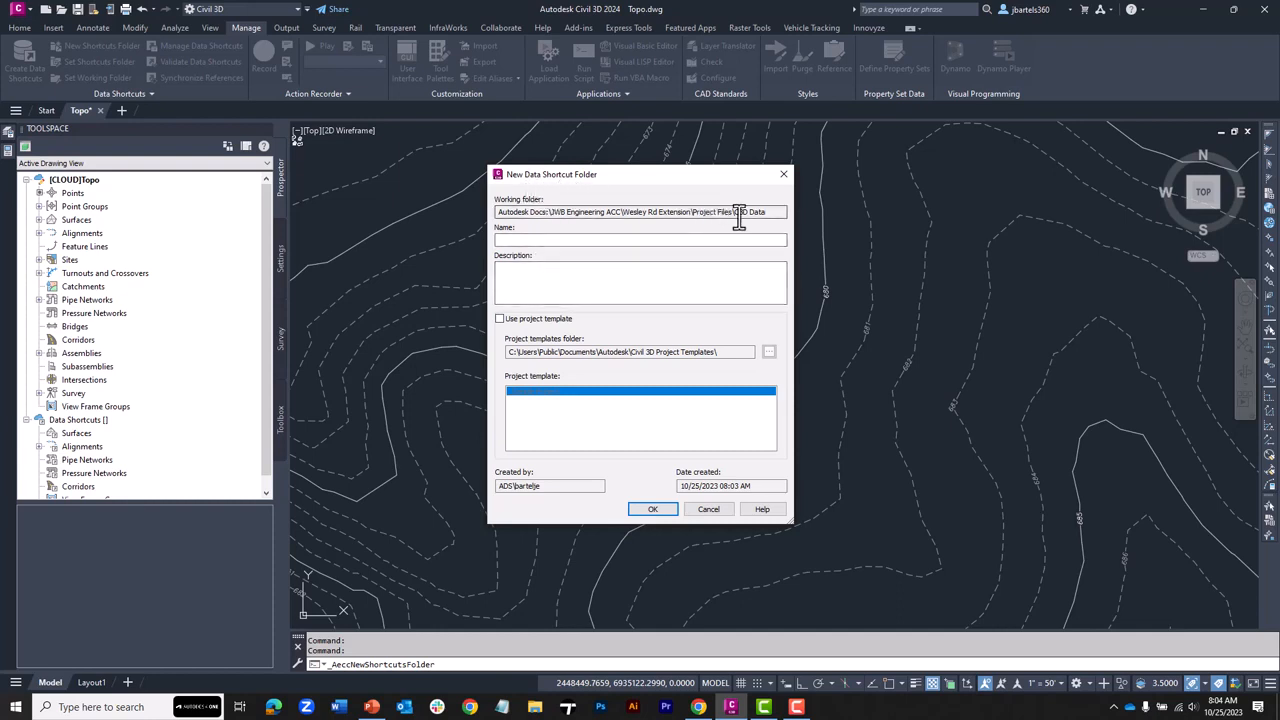
click(535, 240)
text(Civil Shortcuts)
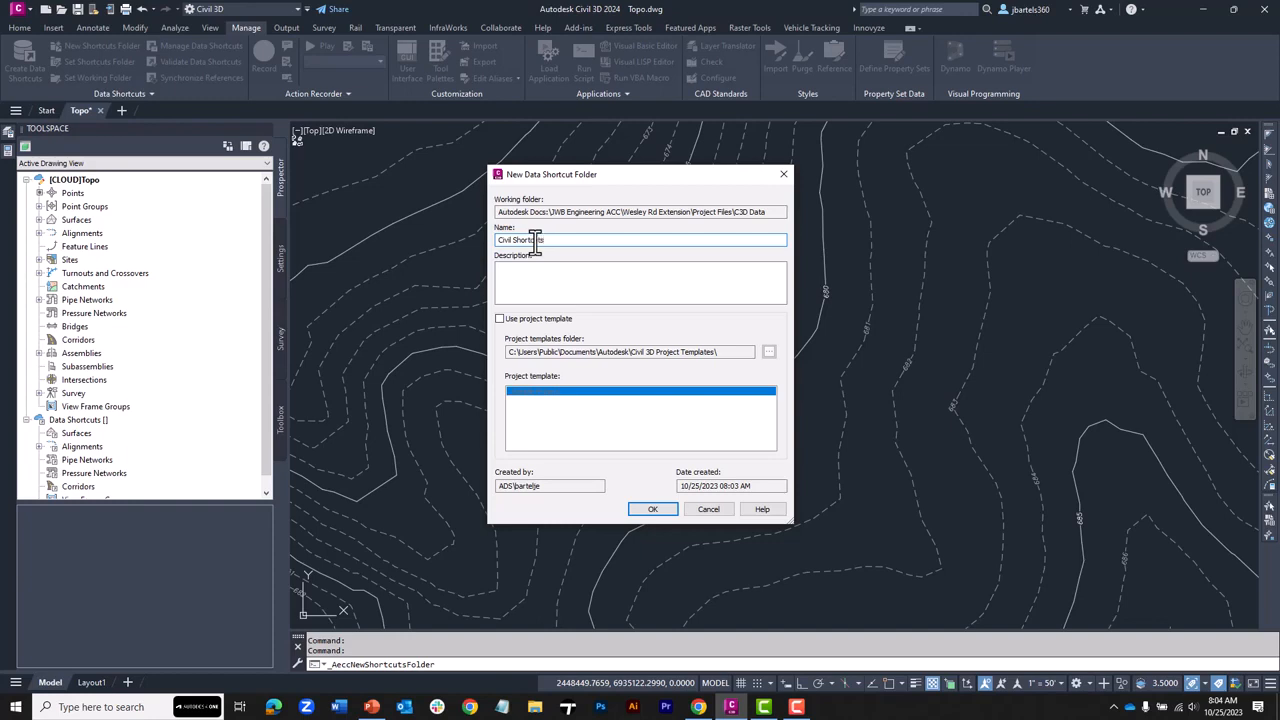
click(652, 510)
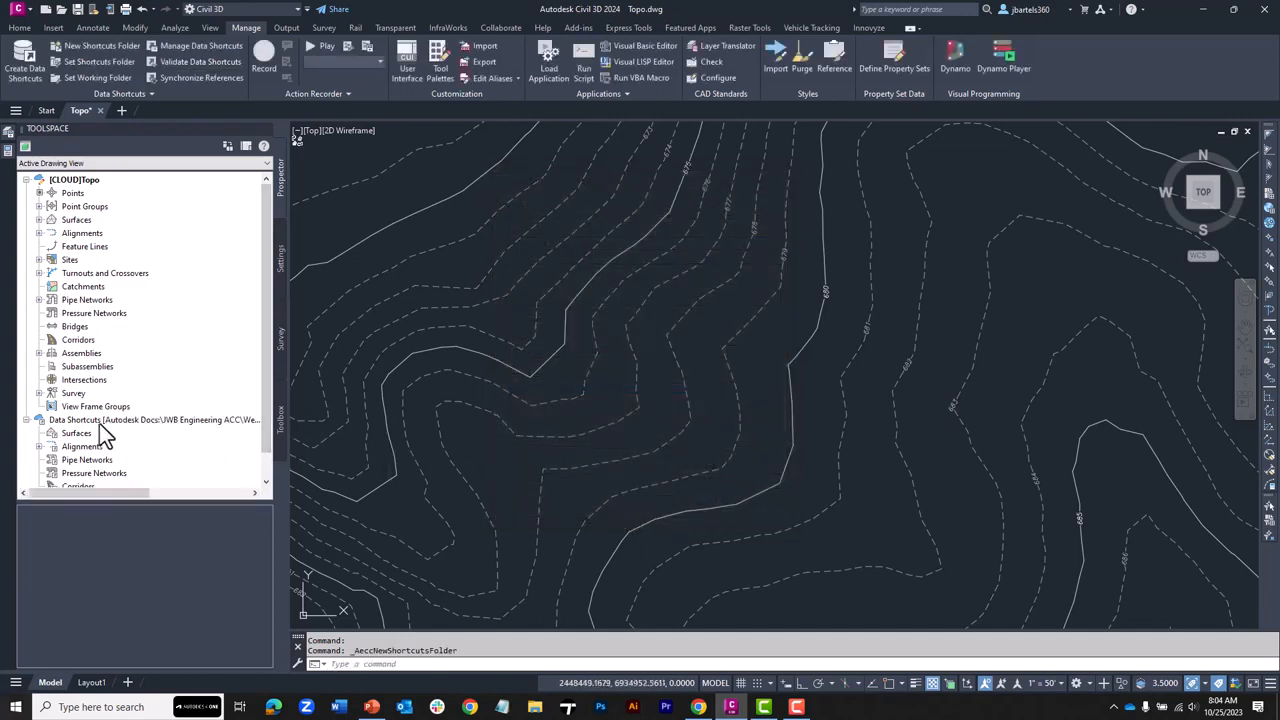
Create a data shortcut for the EG surface in the Topo drawing
click(26, 63)
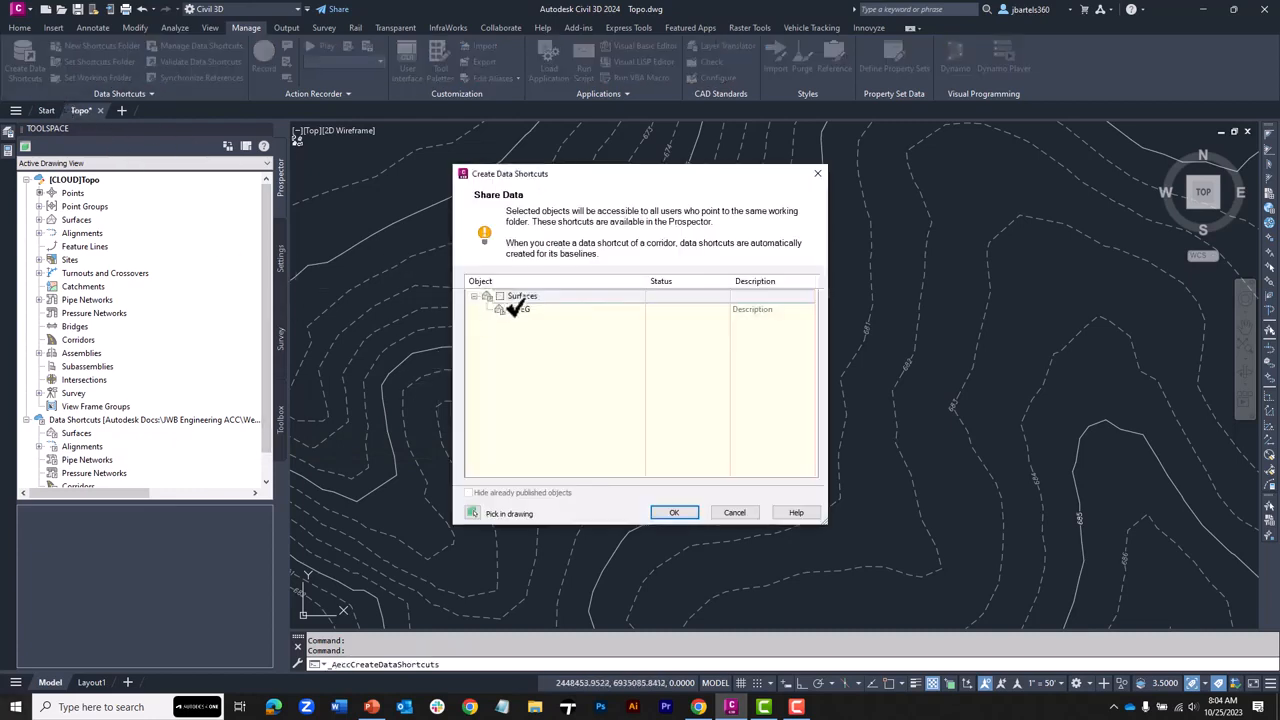
click(500, 309)
click(674, 512)
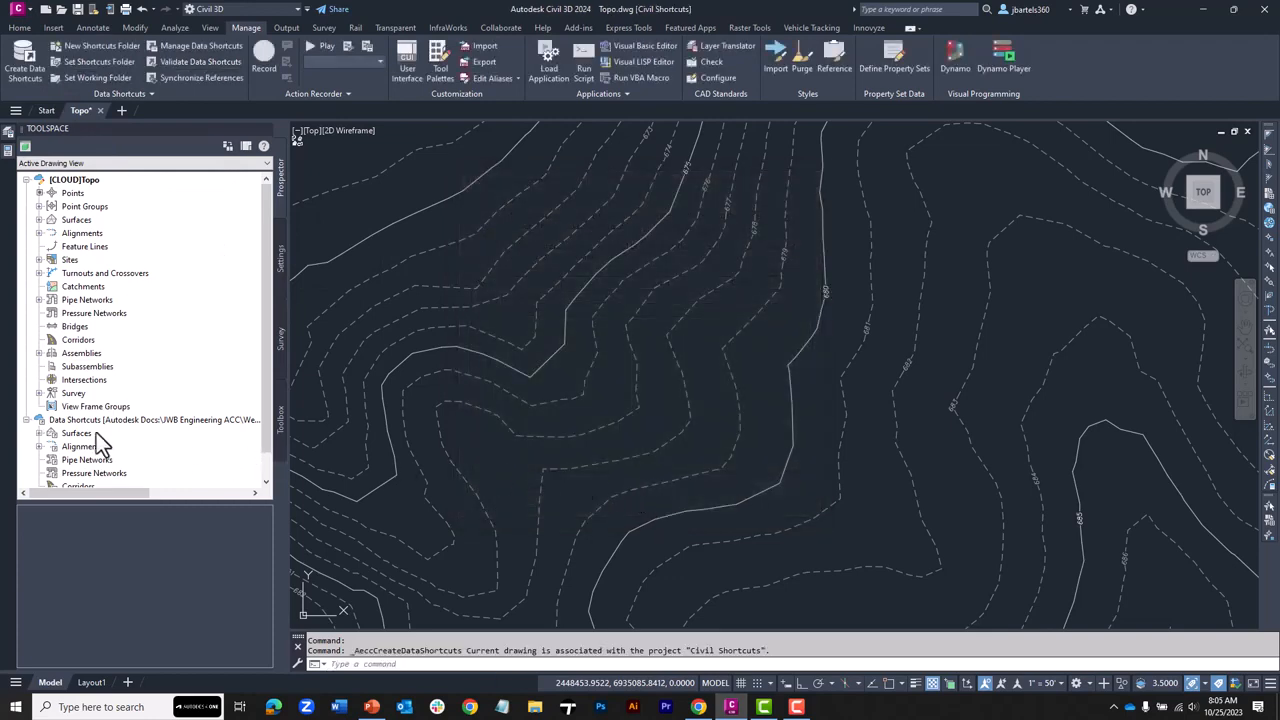
Examine the source file name and source location of the EG surface's data shortcut
click(39, 433)
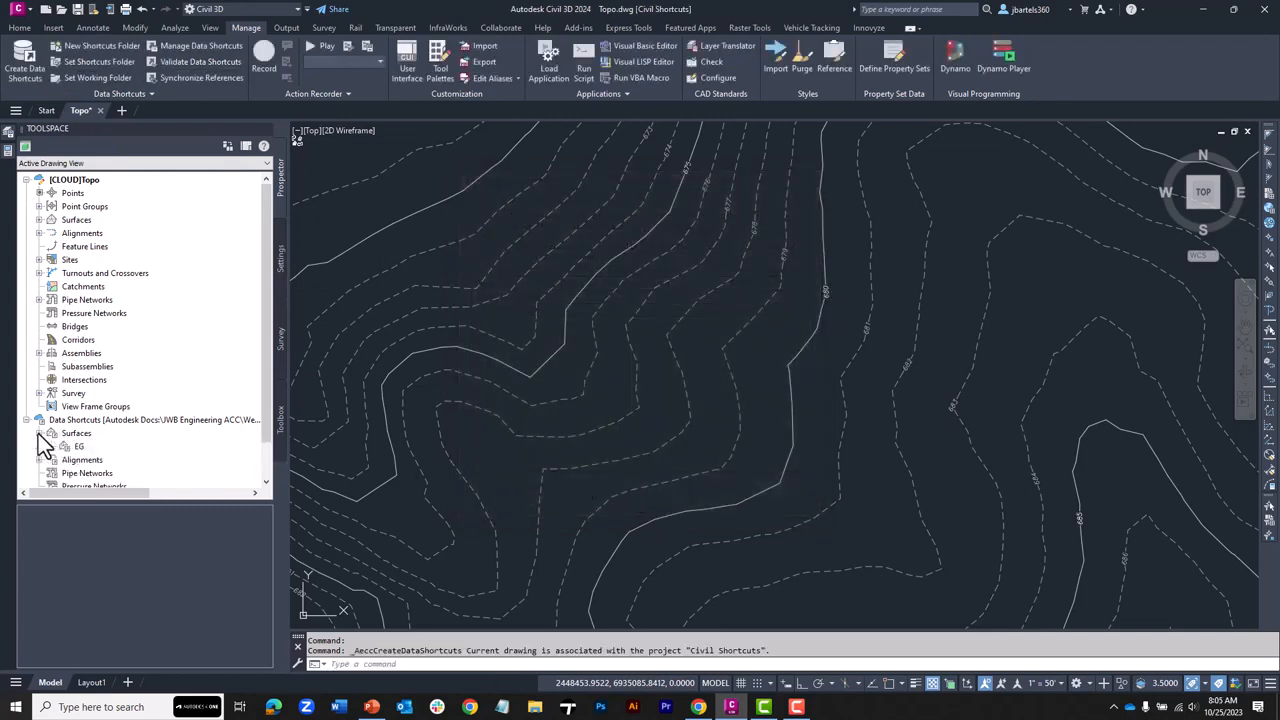
click(79, 447)
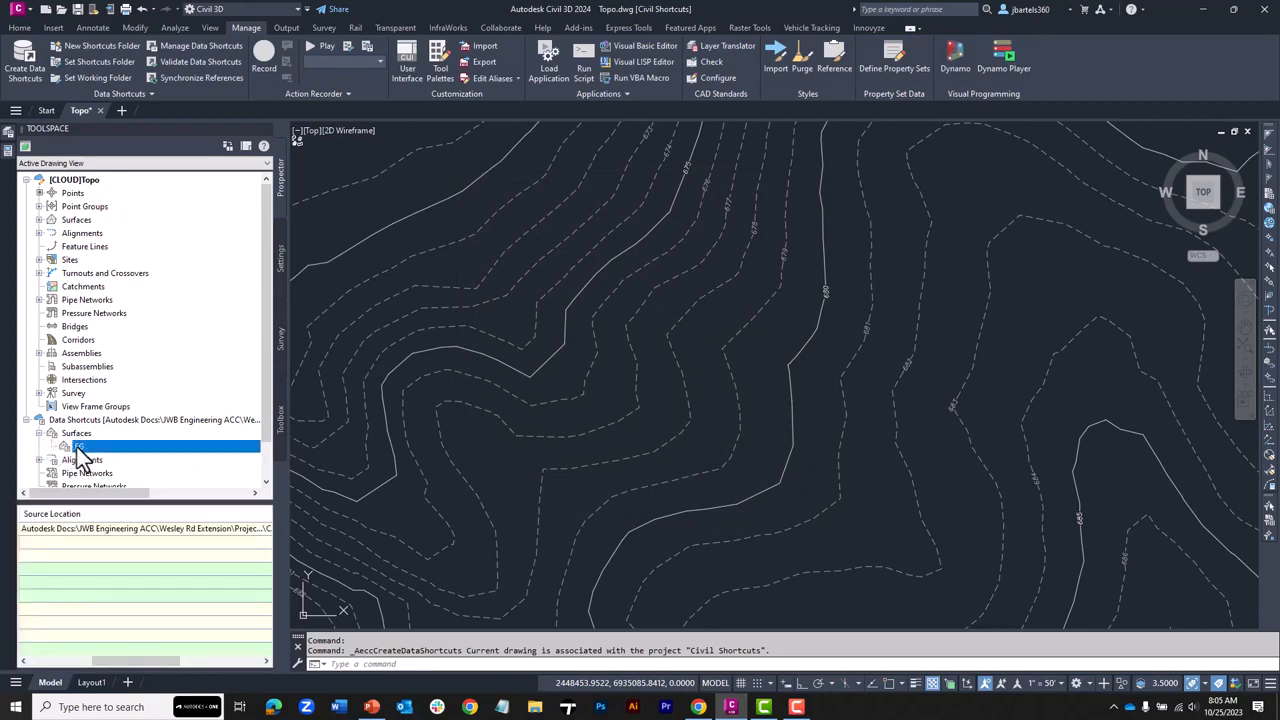
drag(122, 659, 50, 662)
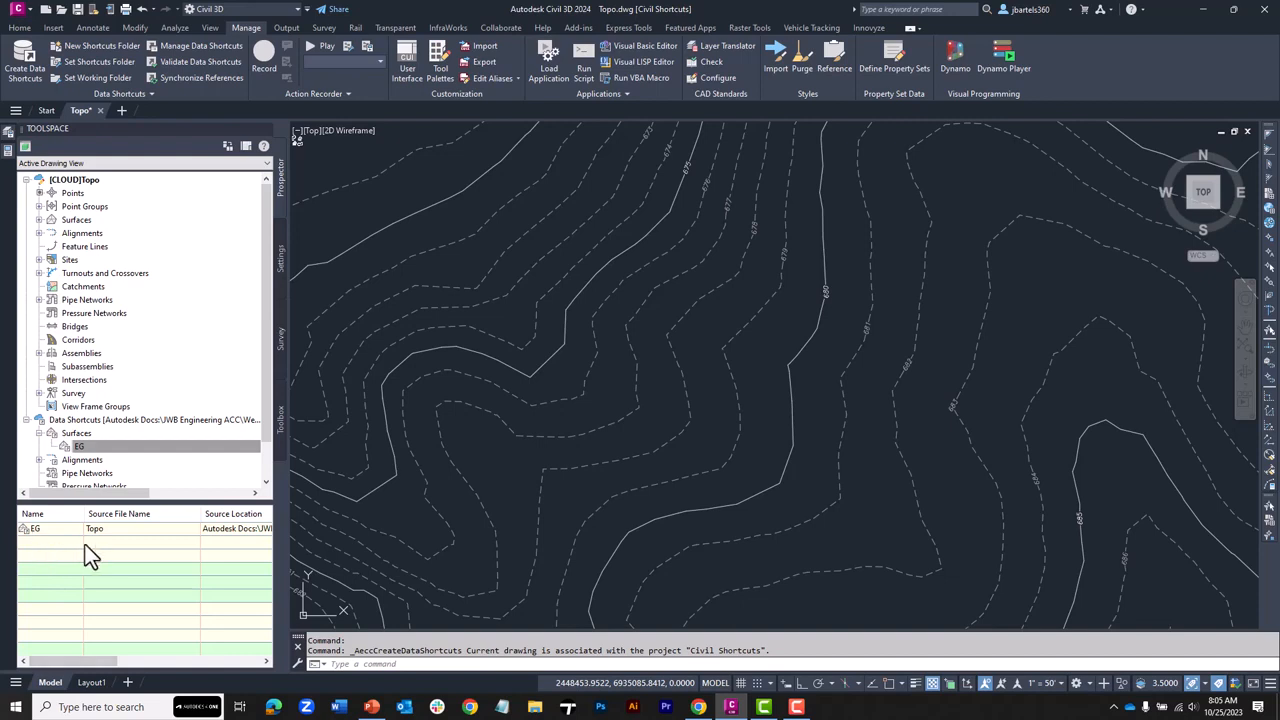
drag(84, 659, 149, 670)
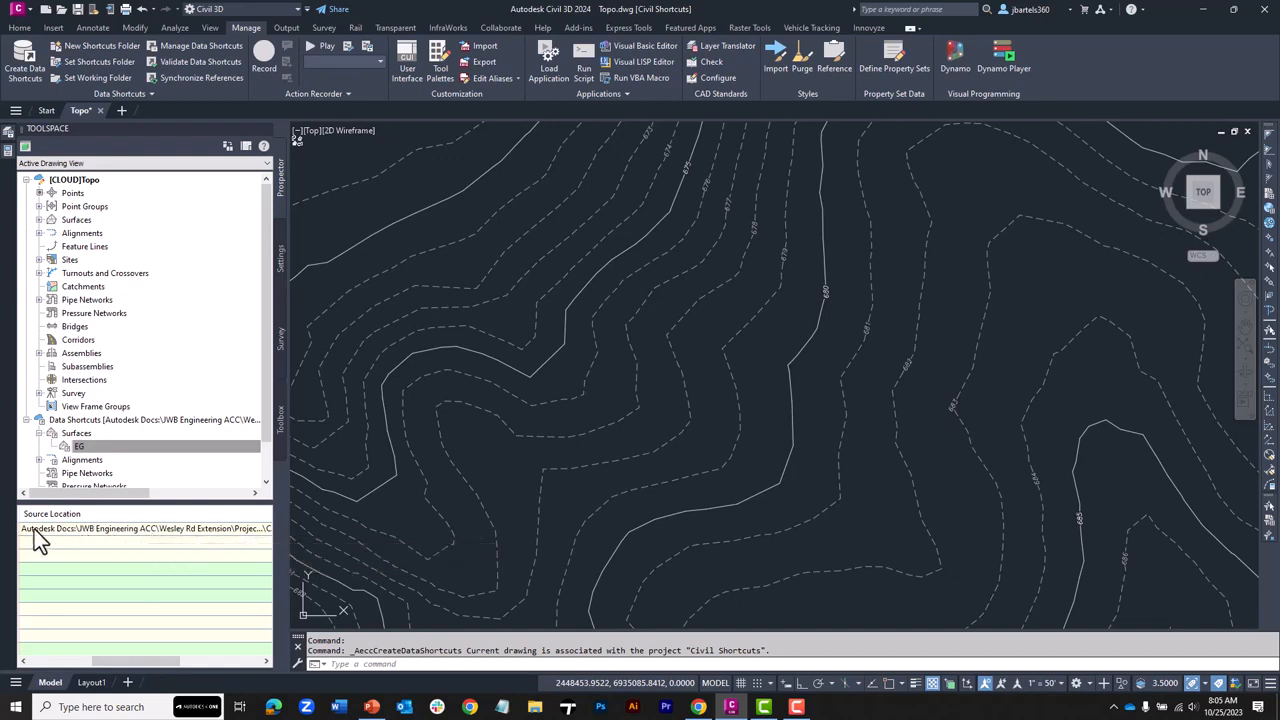
Save the Topo drawing and close it
key(Escape)
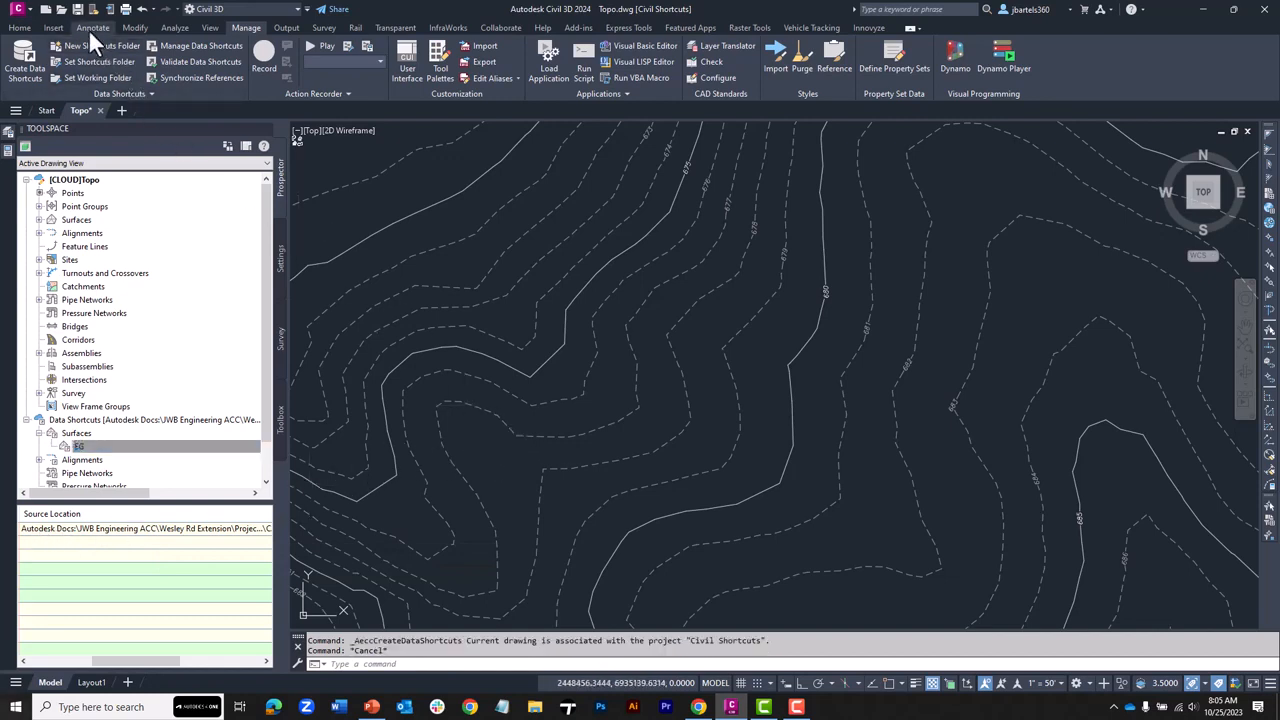
key(ctrl+s)
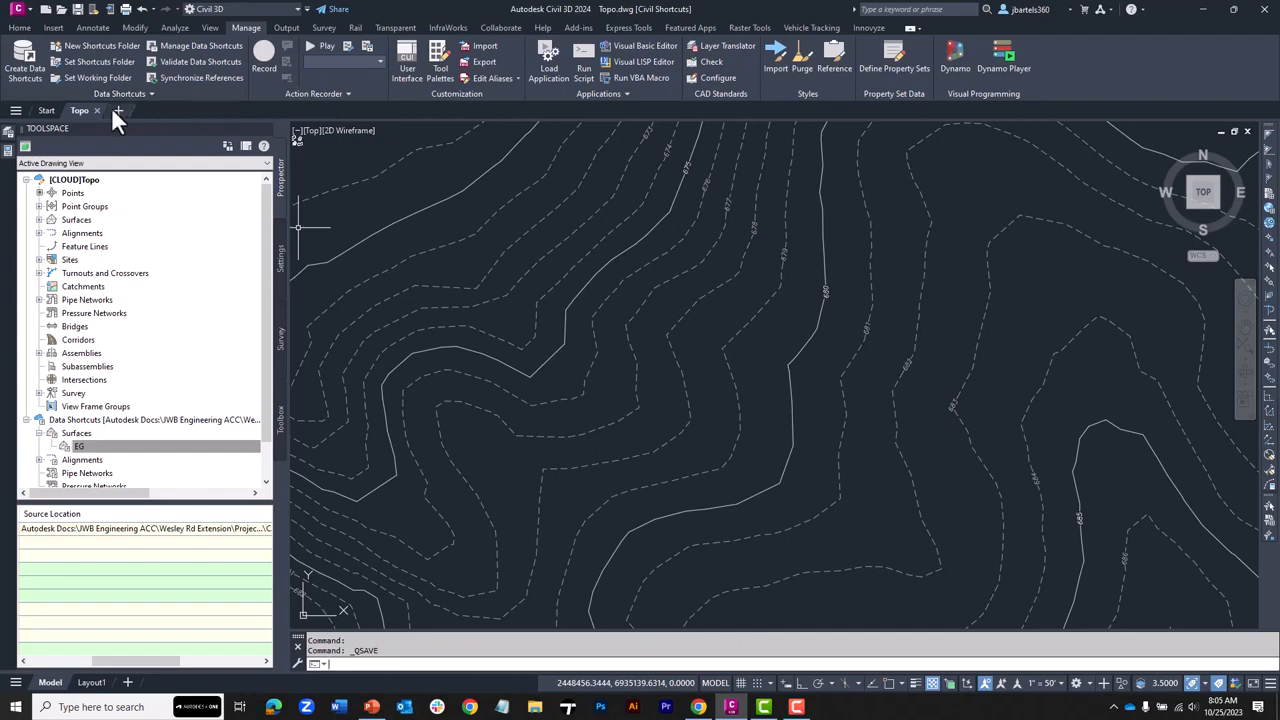
click(97, 110)
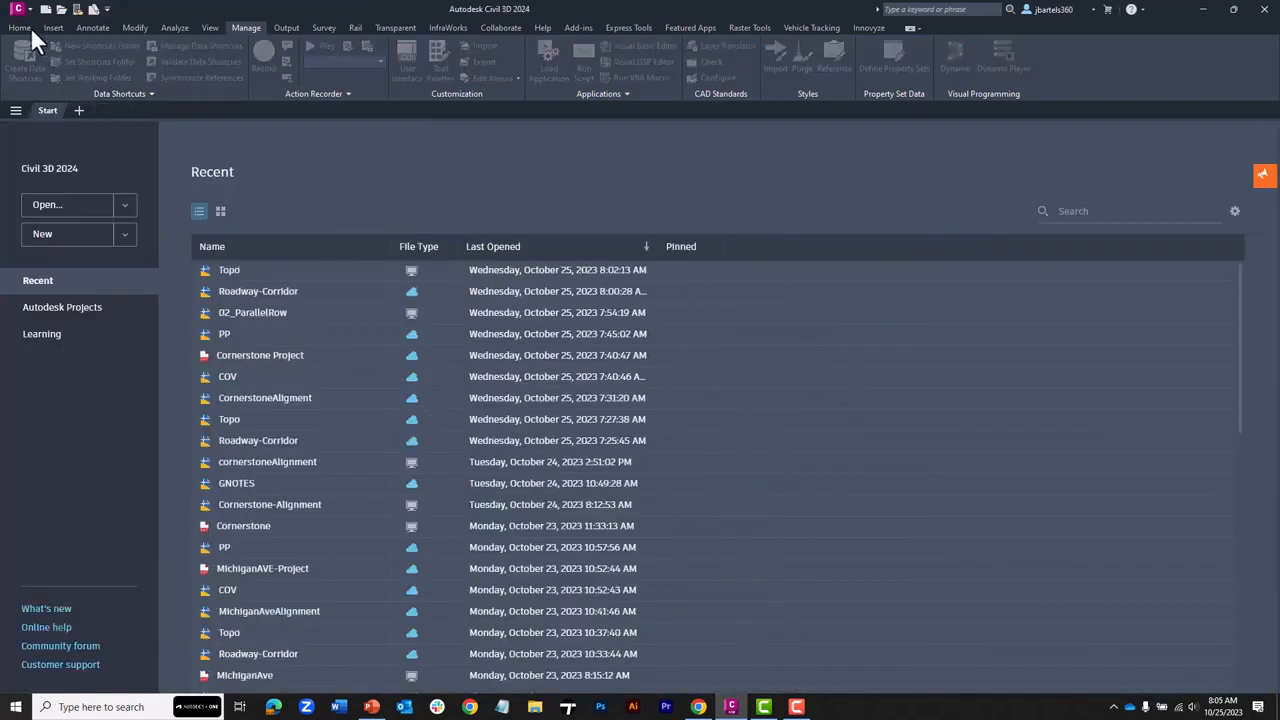
Start a new drawing from the $2024_template.dwt template
click(18, 10)
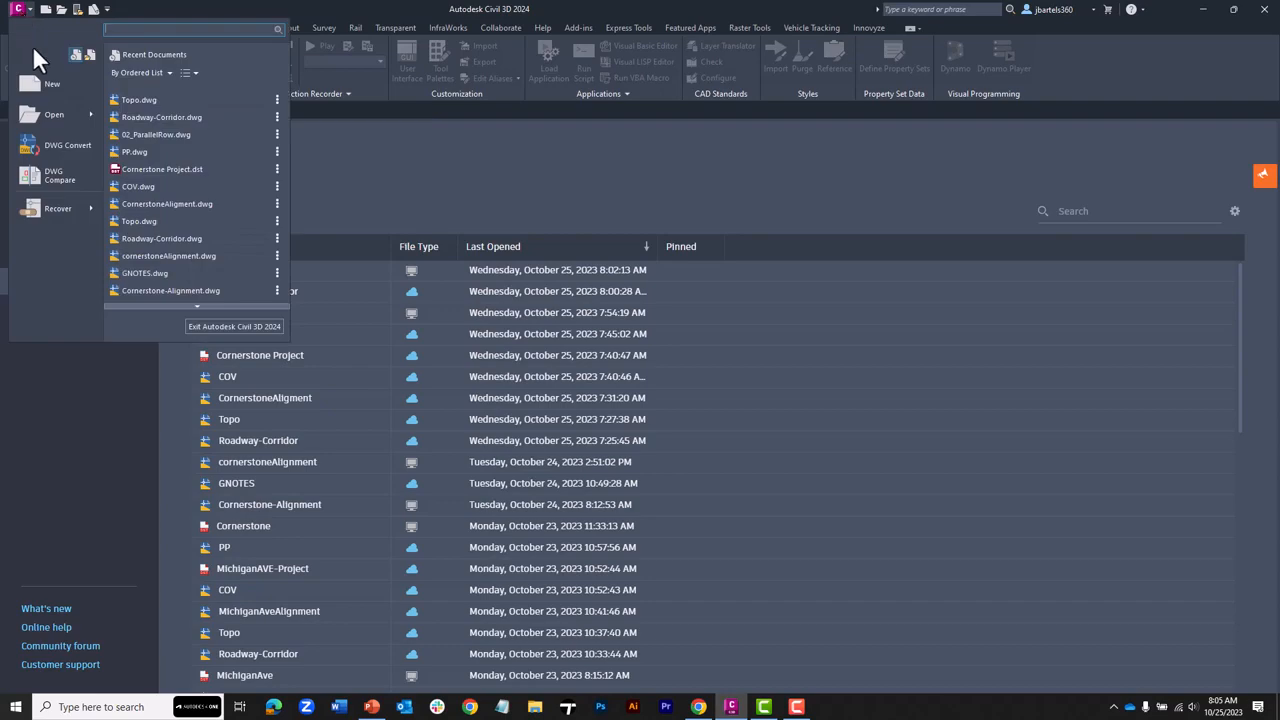
click(42, 82)
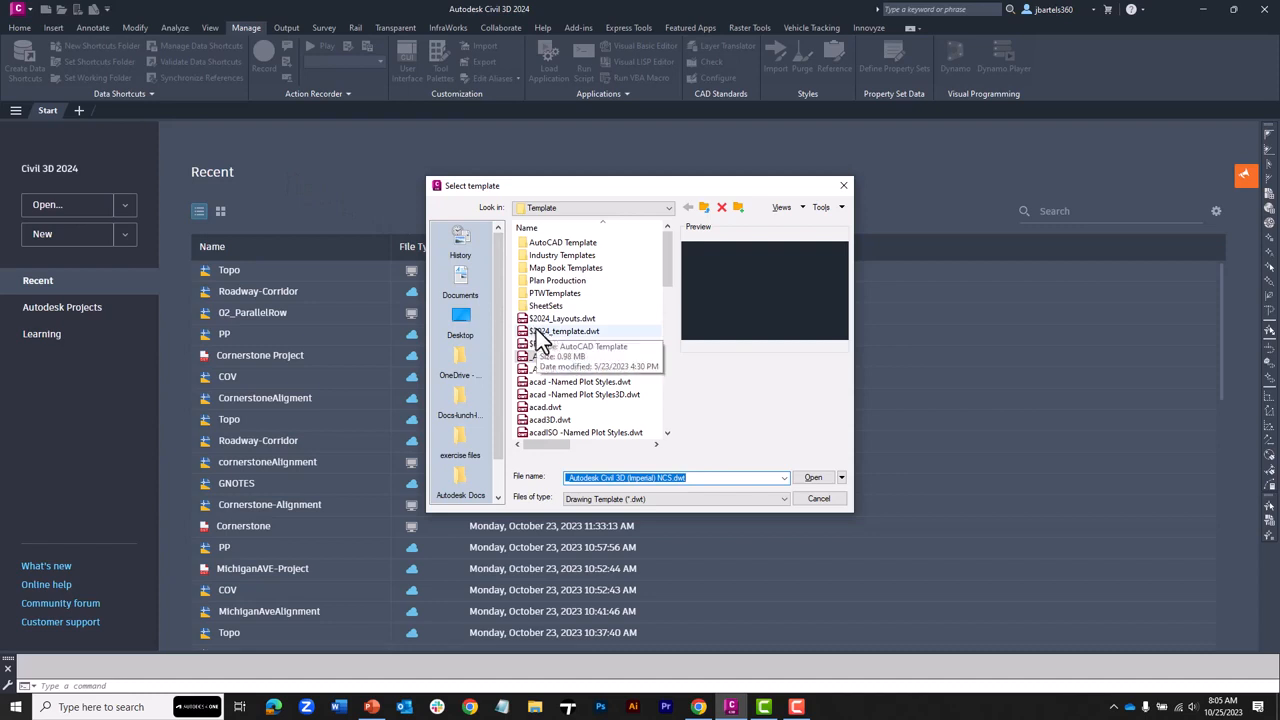
click(537, 332)
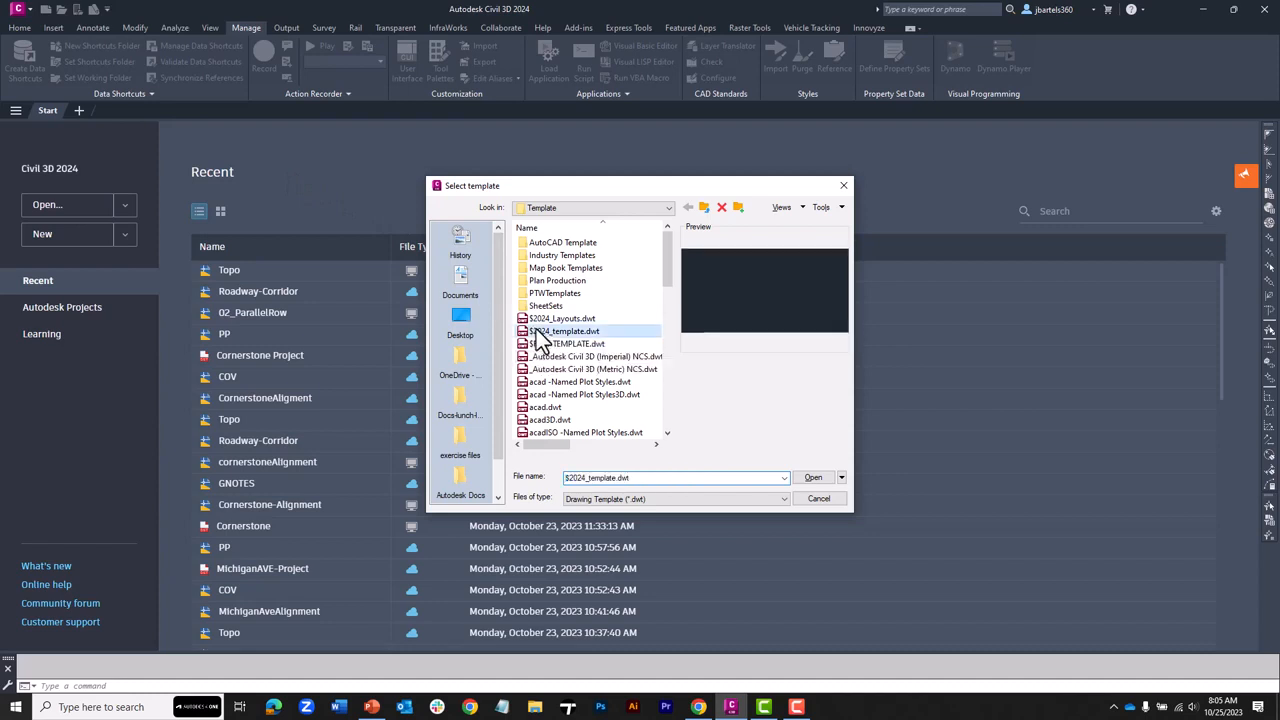
click(812, 478)
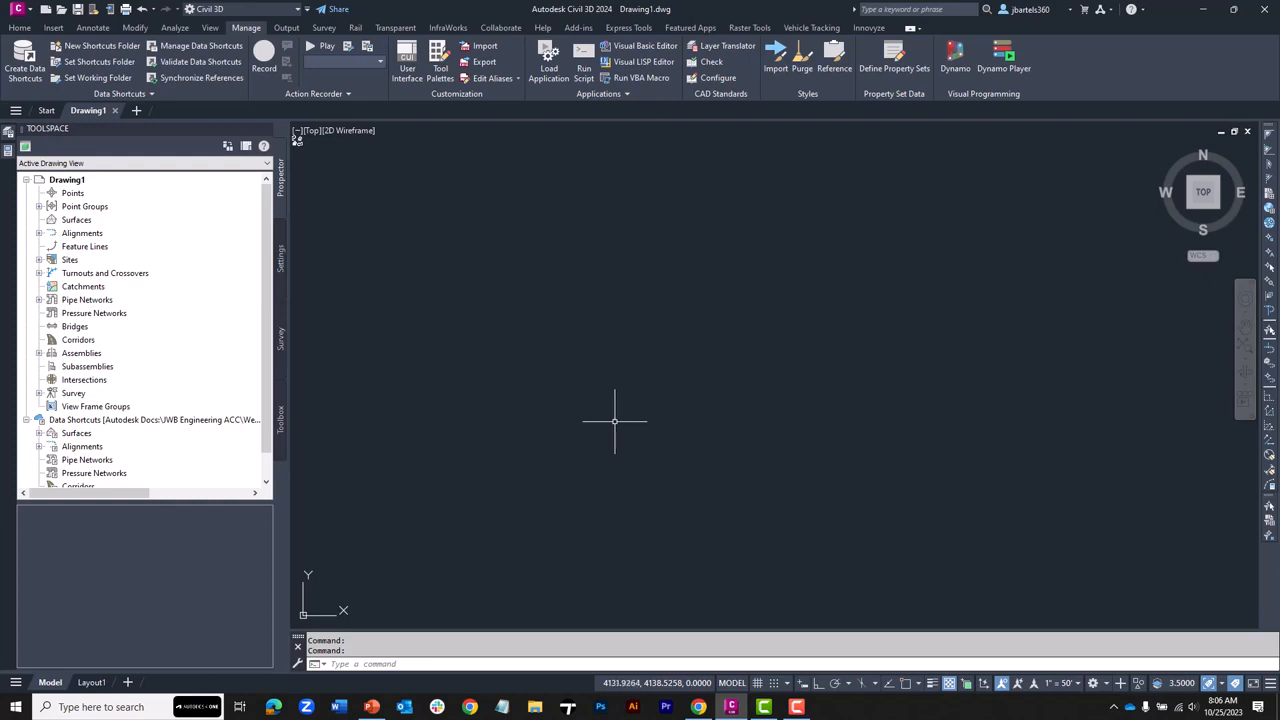
Save the new drawing as WesleyAlignment.dwg in the project's CAD Files folder
text(saveas)
key(Return)
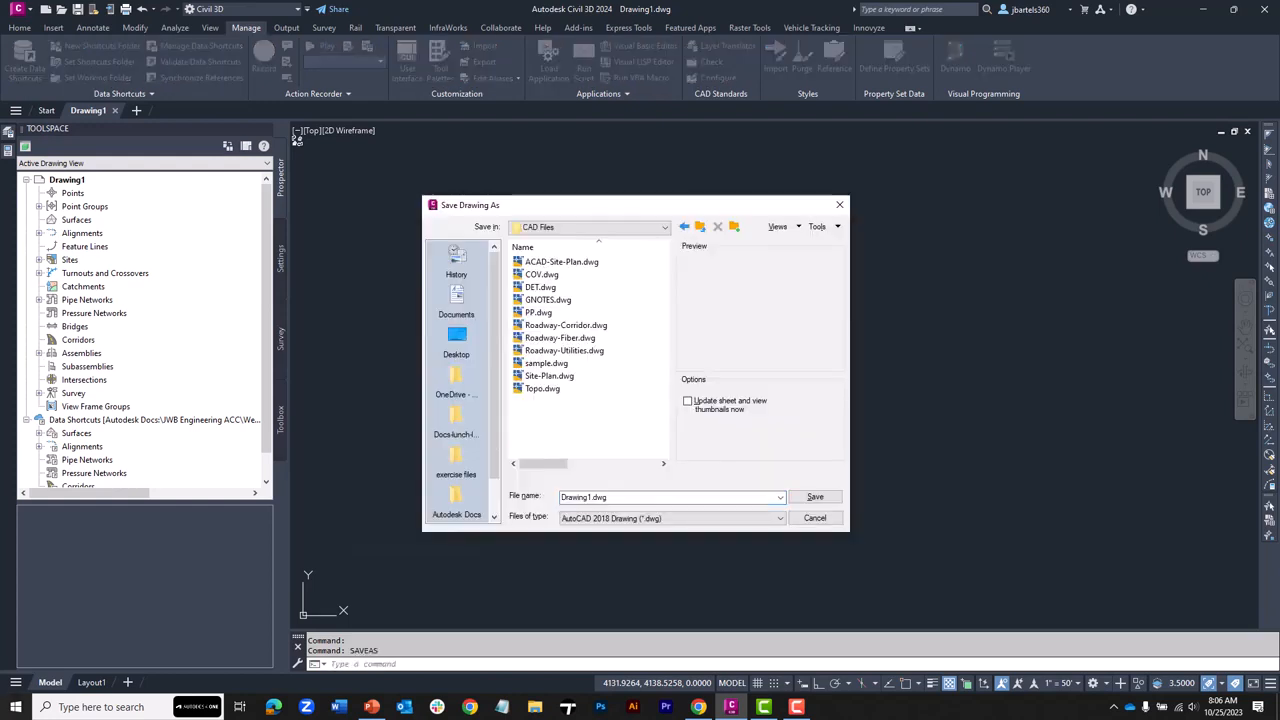
double_click(574, 494)
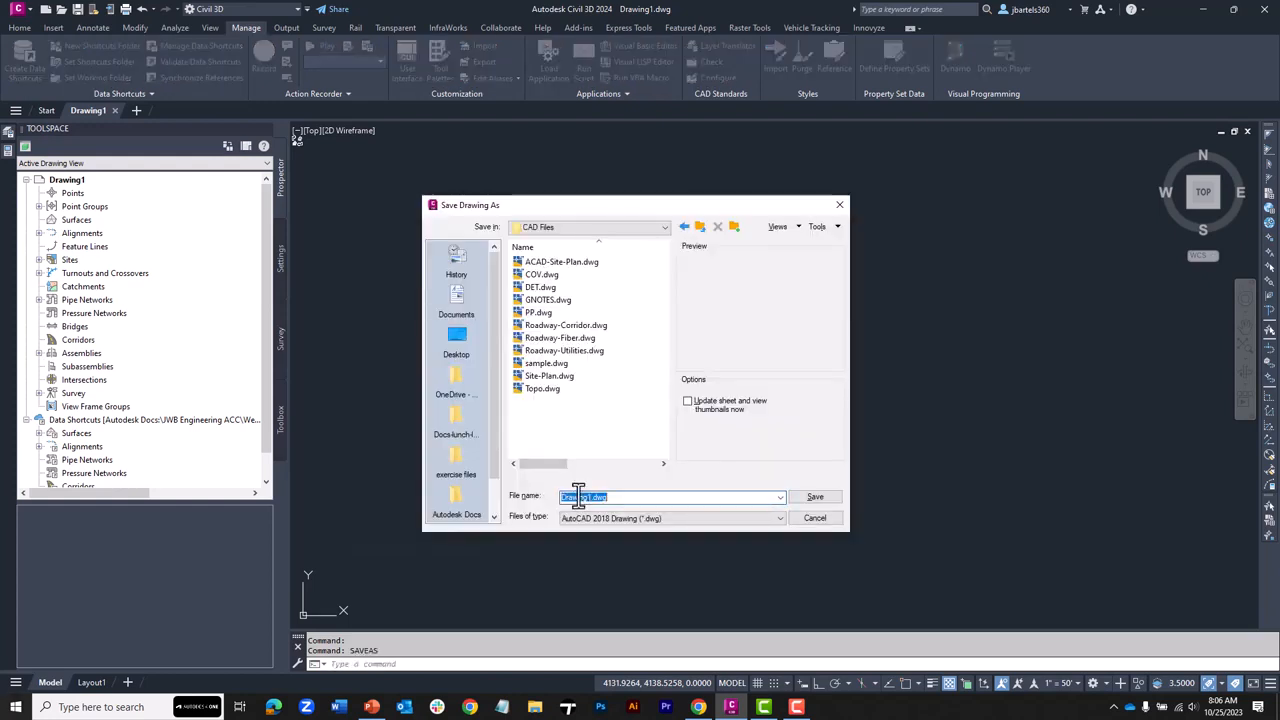
text(W)
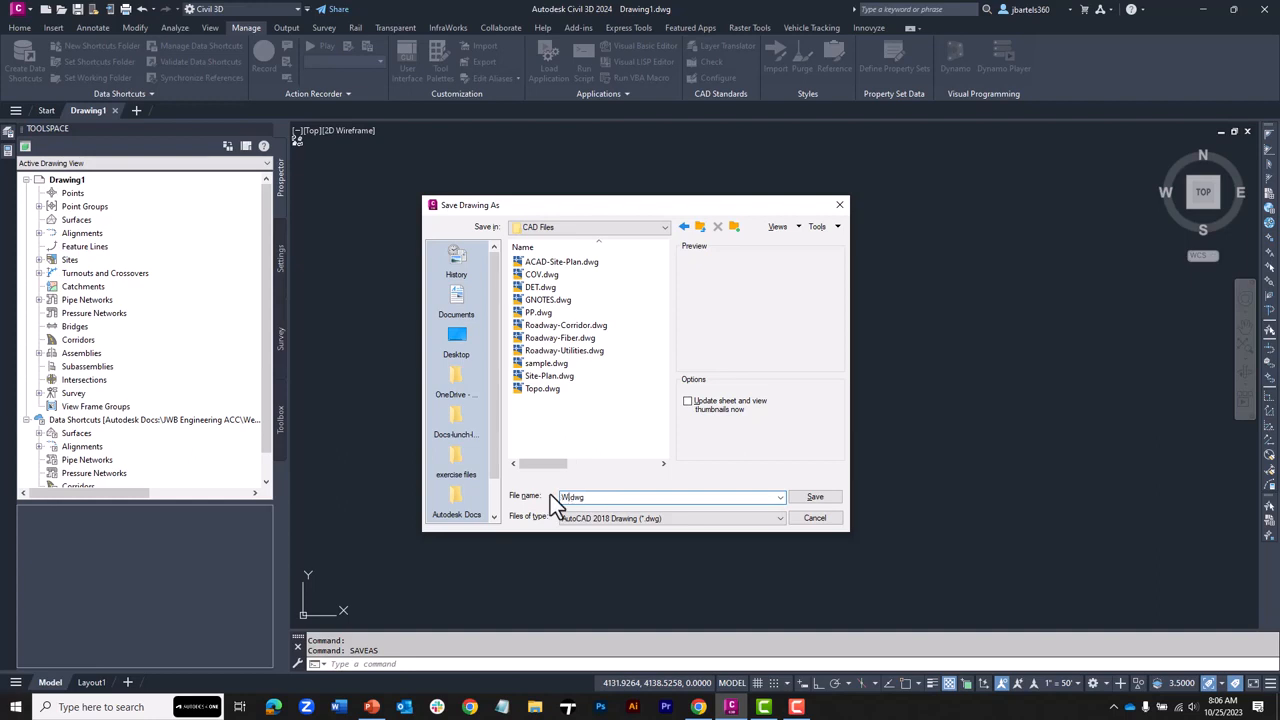
text(esleyAlignment)
click(796, 494)
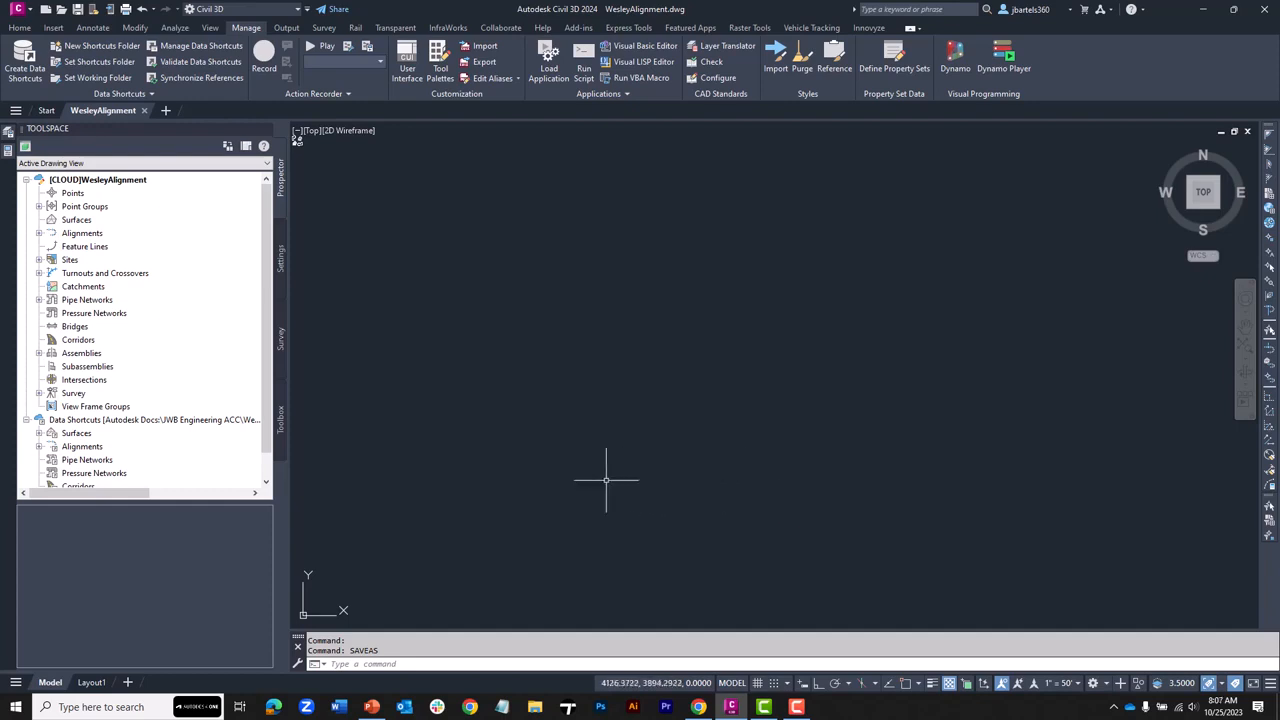
Reference the EG surface from the data shortcuts into the WesleyAlignment drawing with the ADSK-EXIST 1 AND 5 style, and display its contours
click(39, 433)
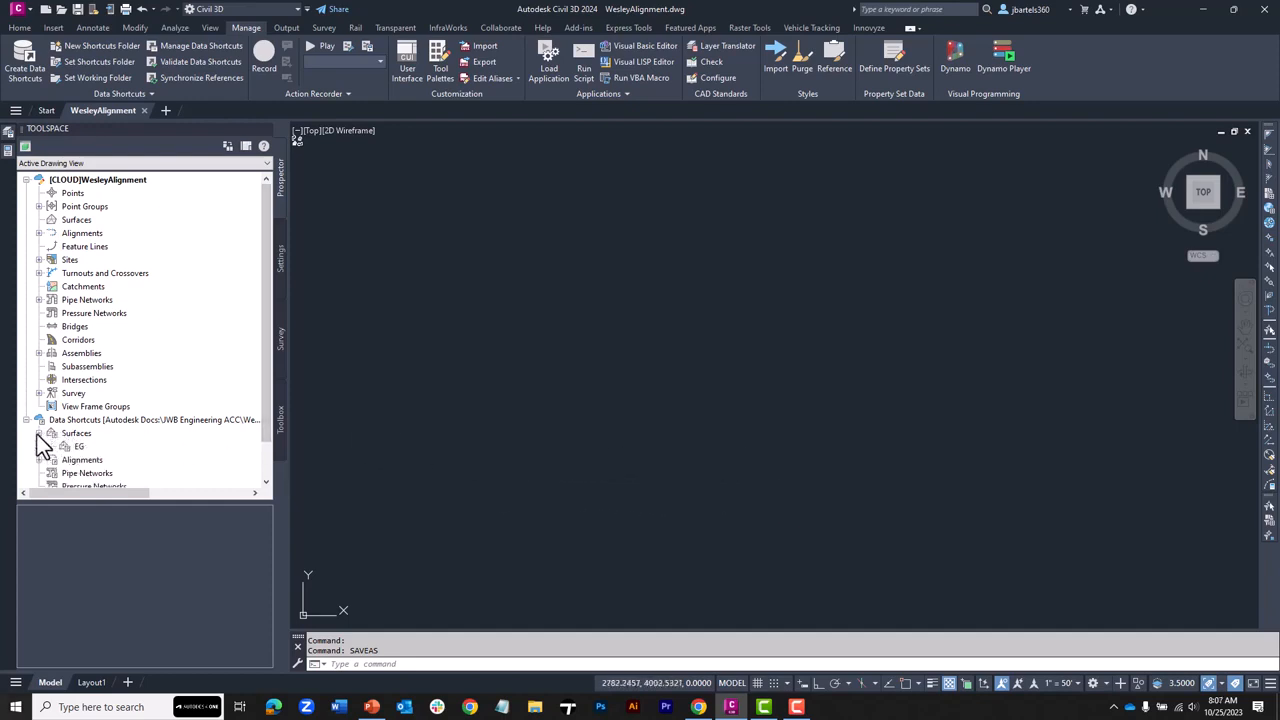
click(79, 446)
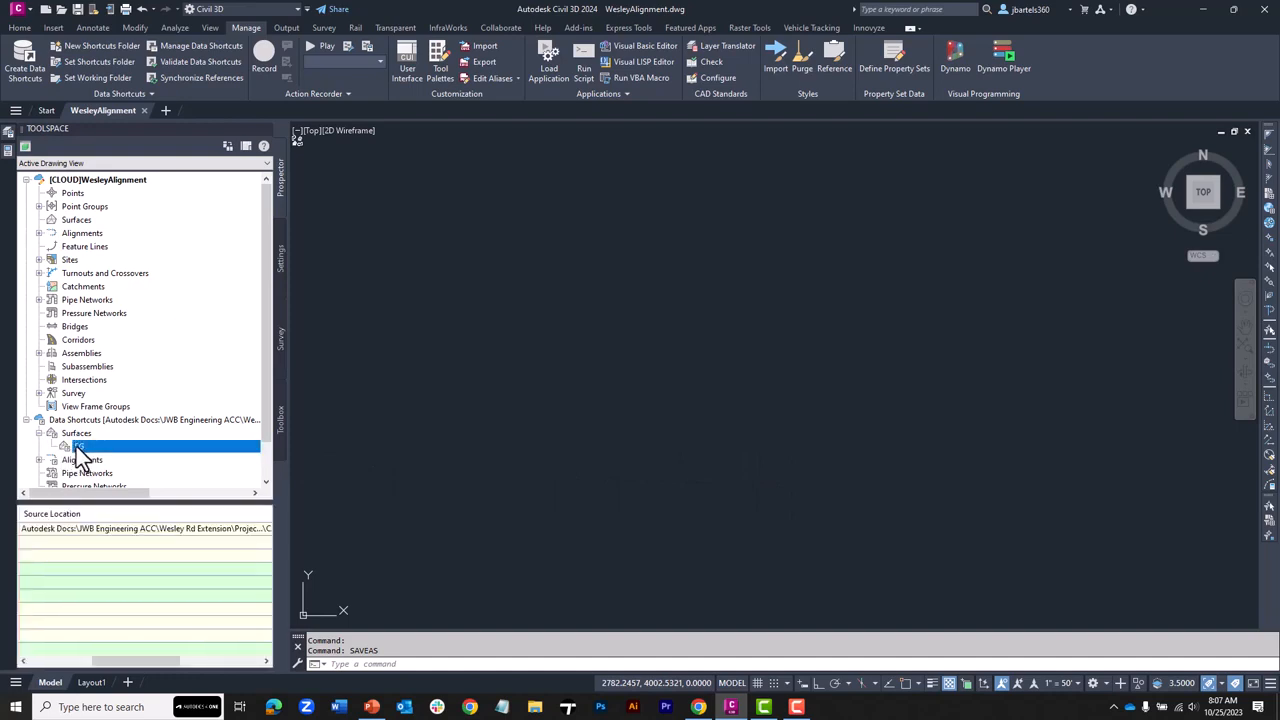
mouse_move(65, 455)
mouse_down()
mouse_move(566, 400)
mouse_move(586, 378)
mouse_up()
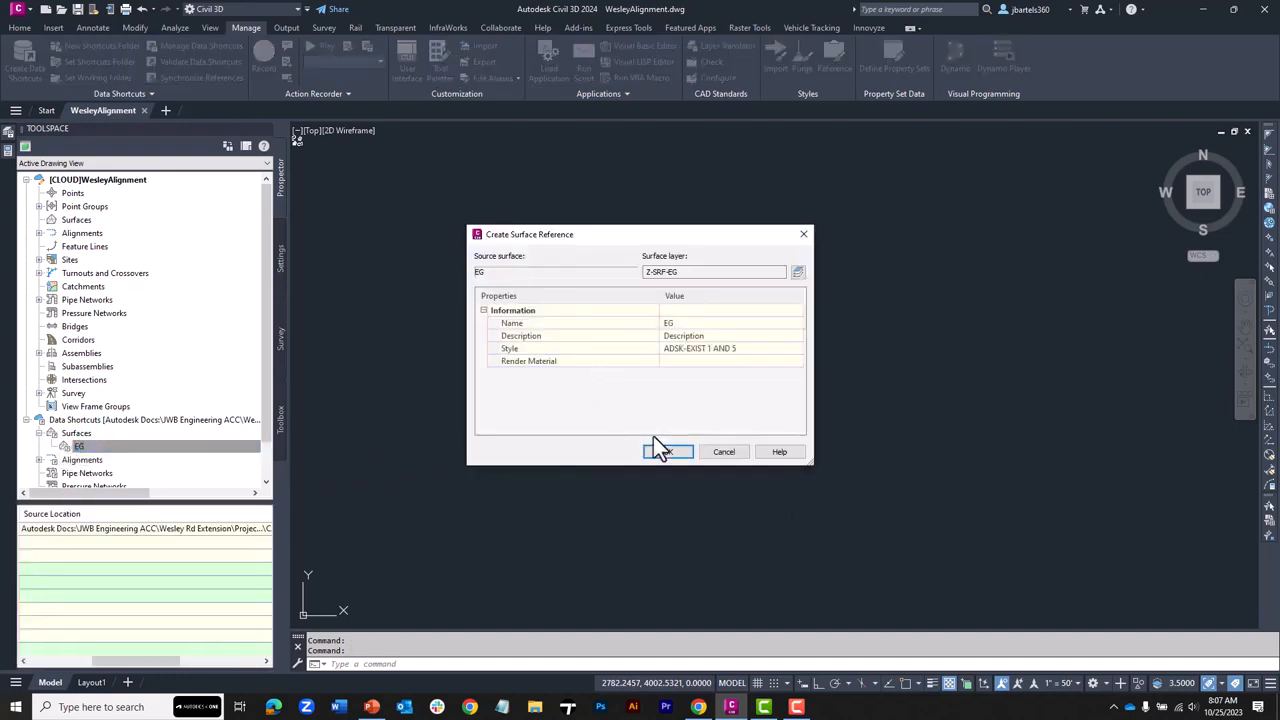
click(667, 453)
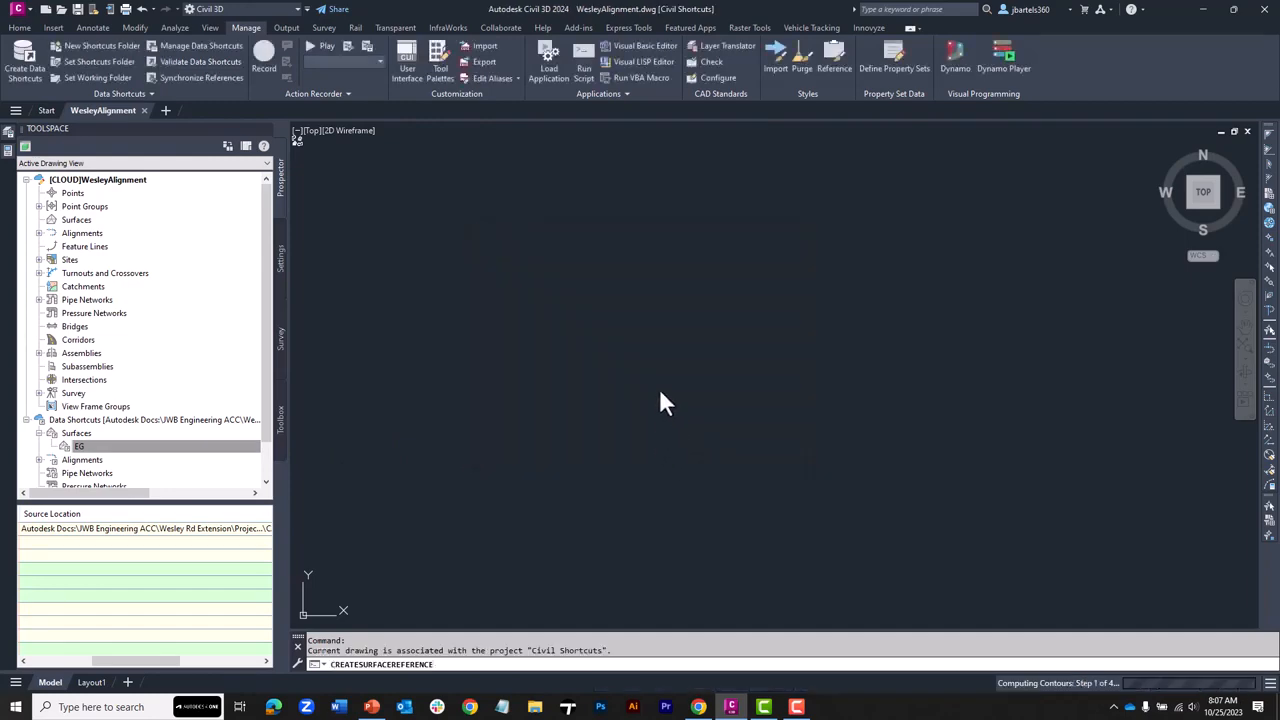
middle_click(660, 383)
middle_click(660, 383)
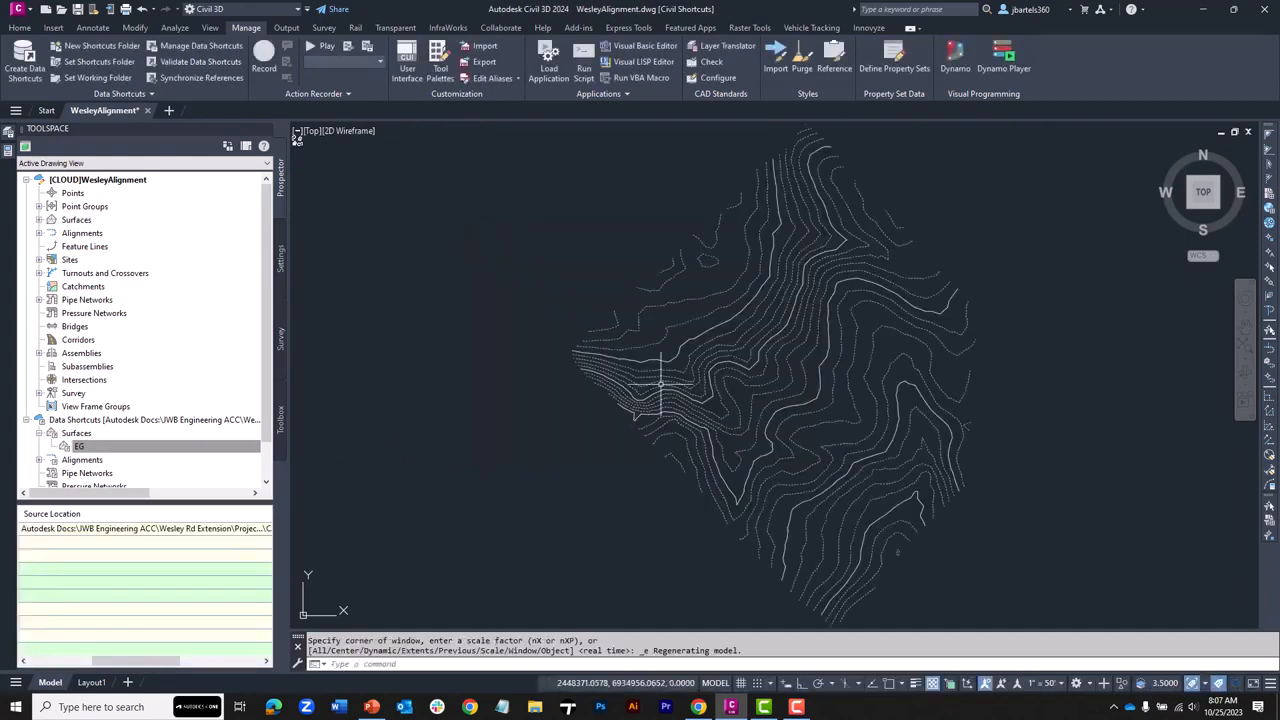
scroll(808, 377, up, 4)
middle_drag(808, 377, 757, 381)
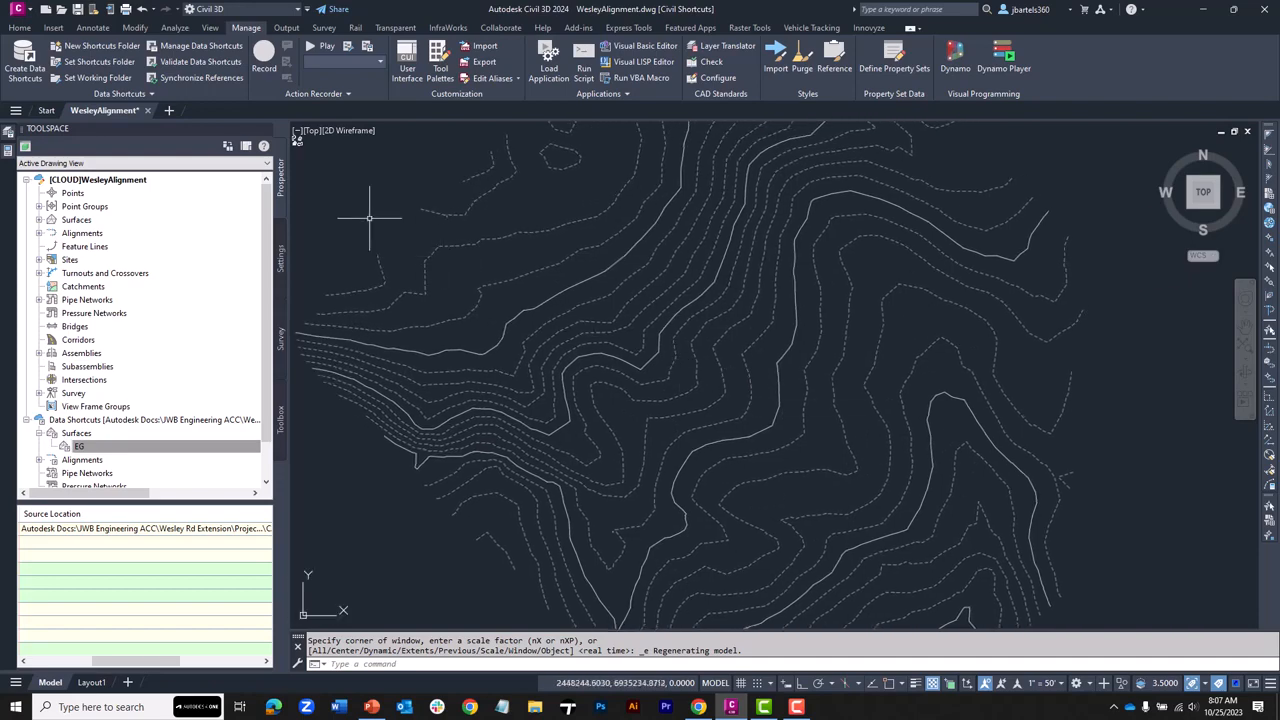
Start a new centerline alignment layout named Wesley with the ADSK-PROP CL style and the ADSK-LABEL SET labels
click(19, 27)
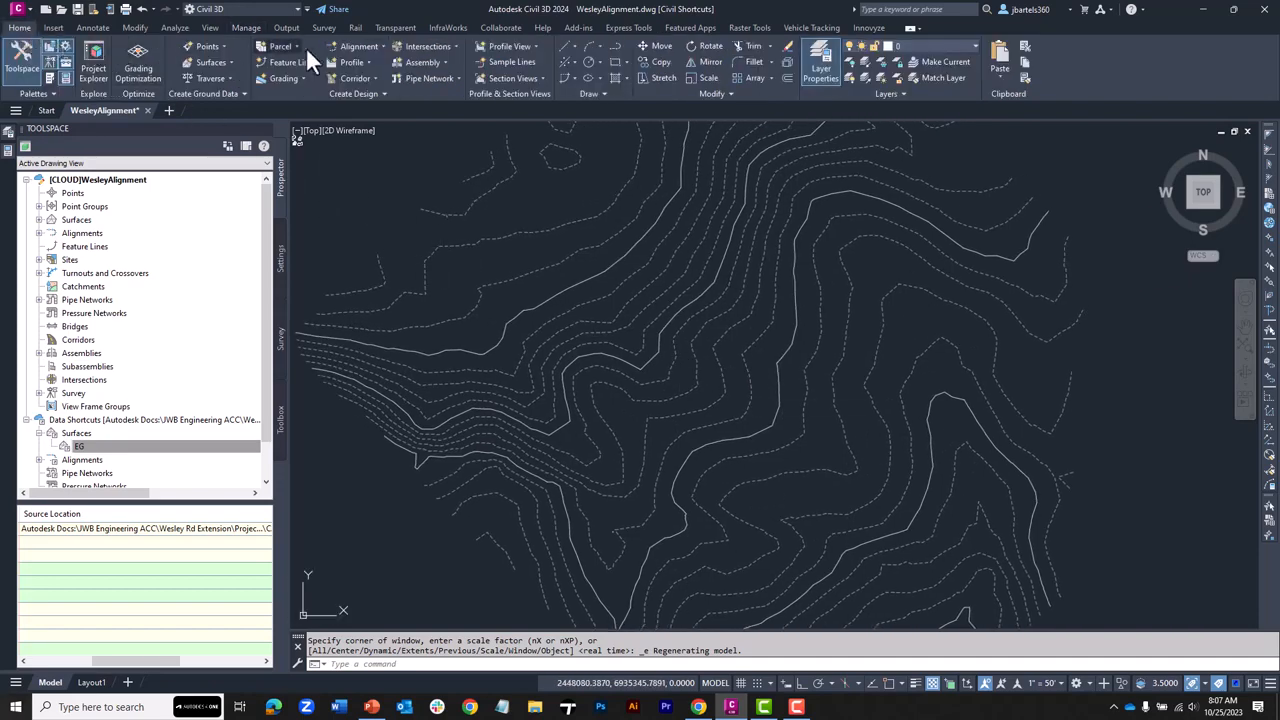
click(350, 45)
click(361, 65)
drag(366, 181, 254, 177)
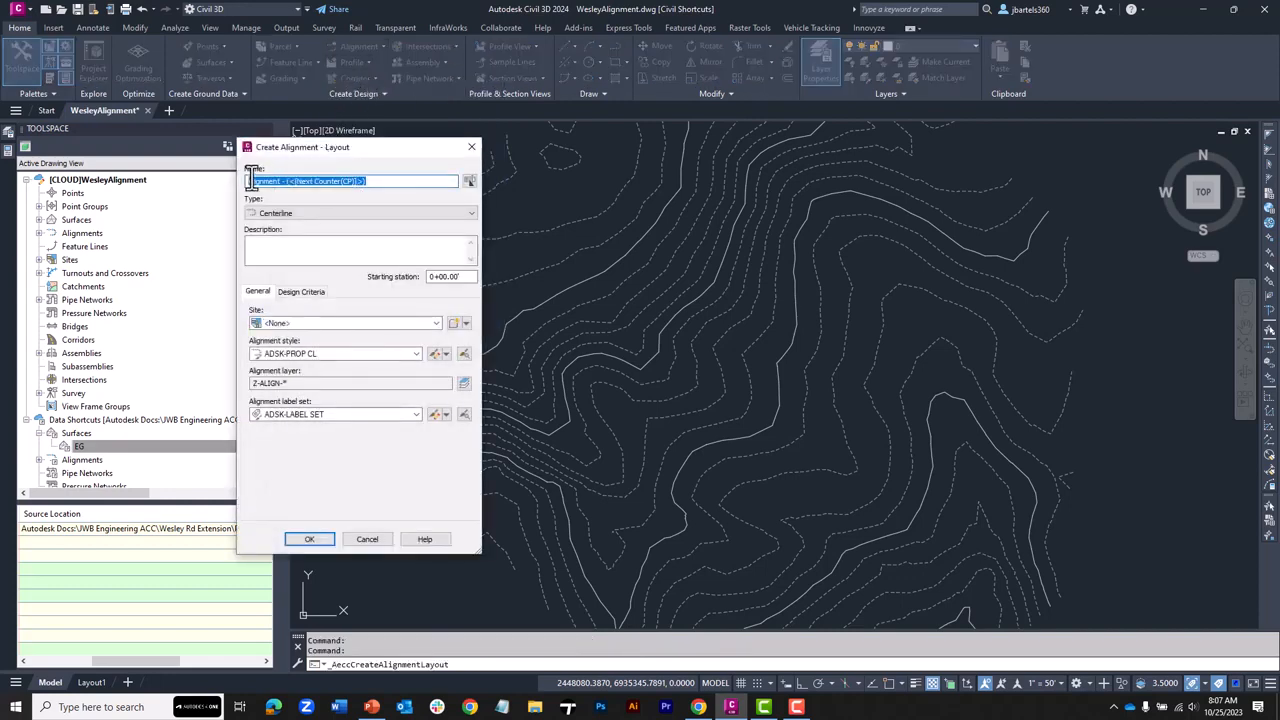
text(Wesley)
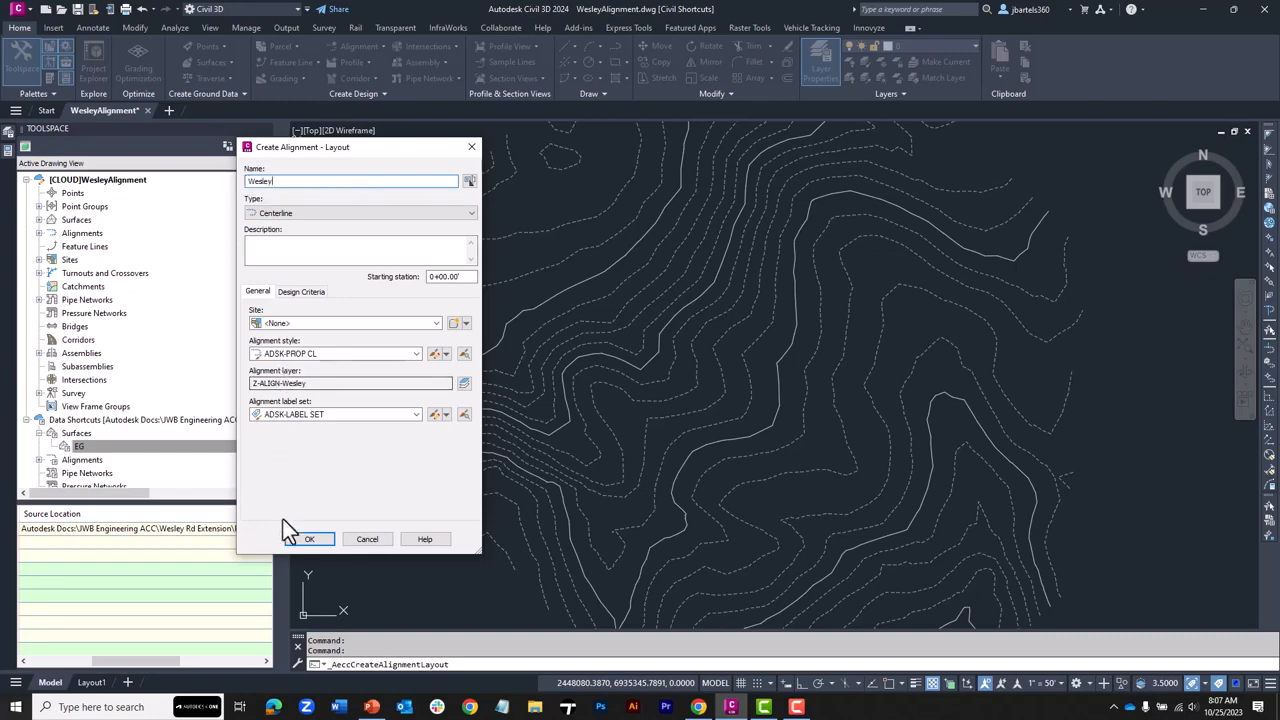
click(307, 538)
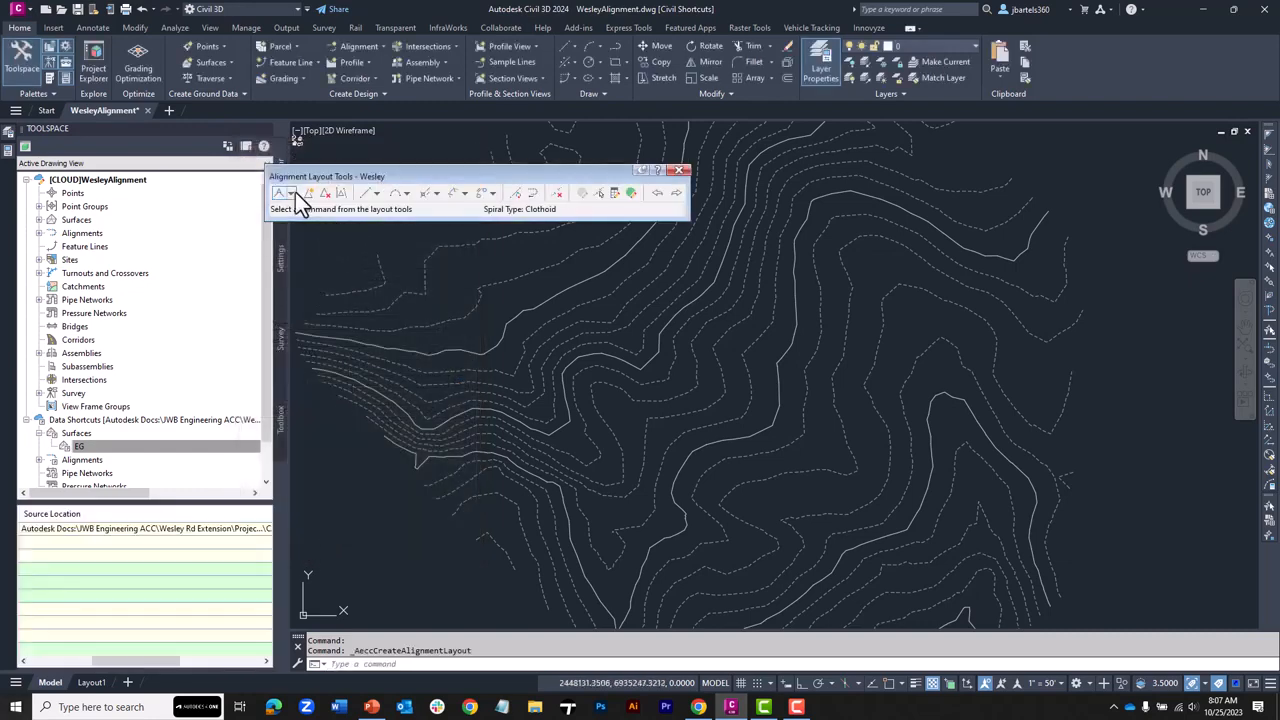
Lay out the Wesley alignment as tangents with curves through four points across the contours, about 1,042 ft long
click(290, 193)
click(284, 222)
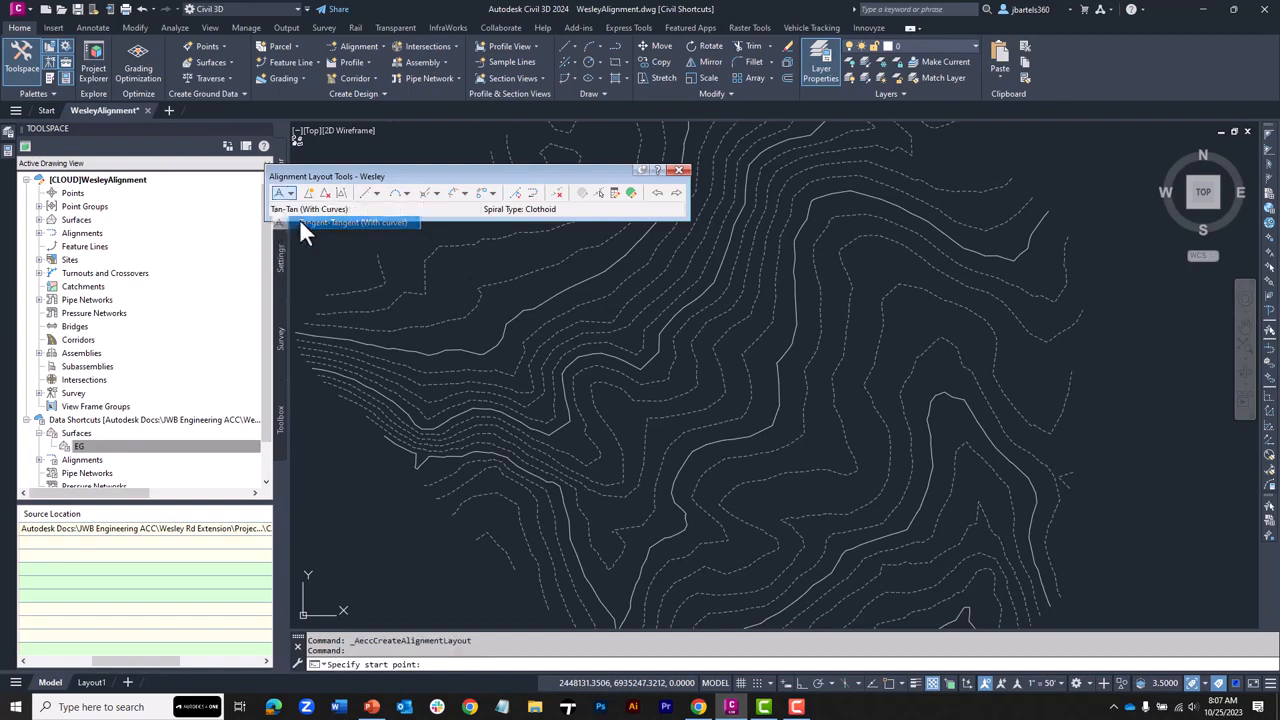
click(481, 240)
click(676, 312)
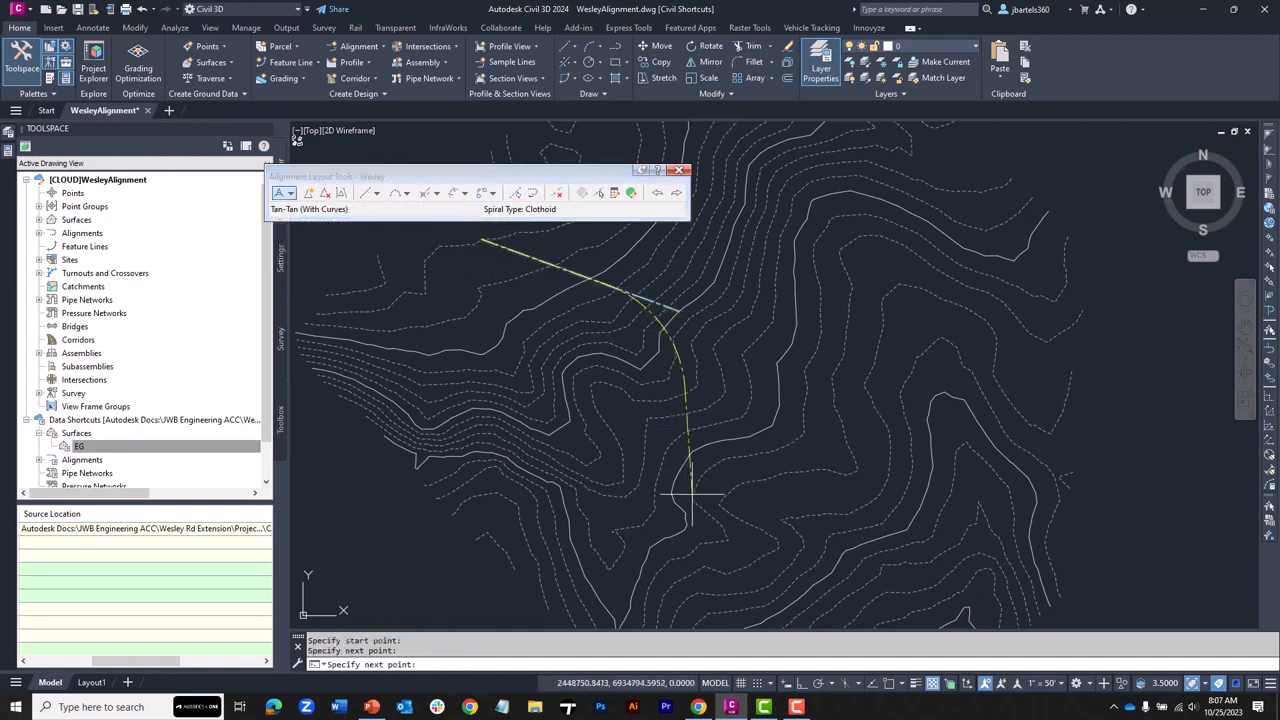
click(706, 515)
click(946, 533)
key(Return)
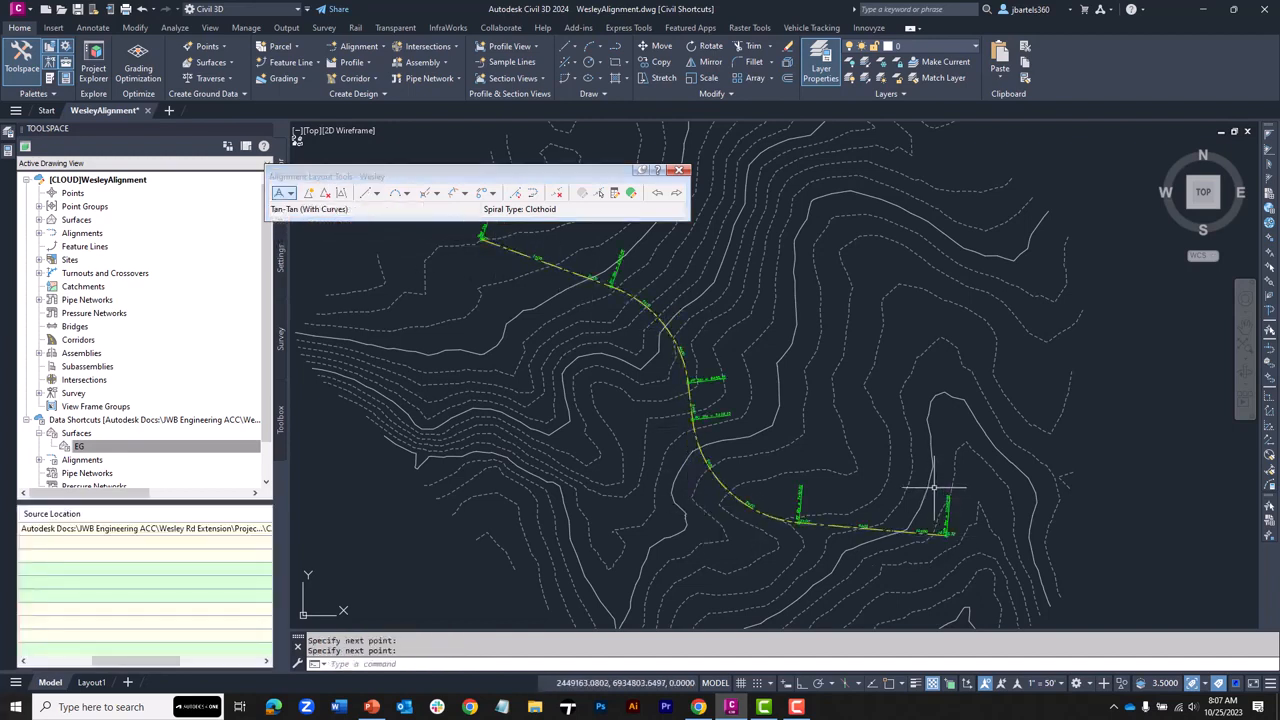
click(681, 172)
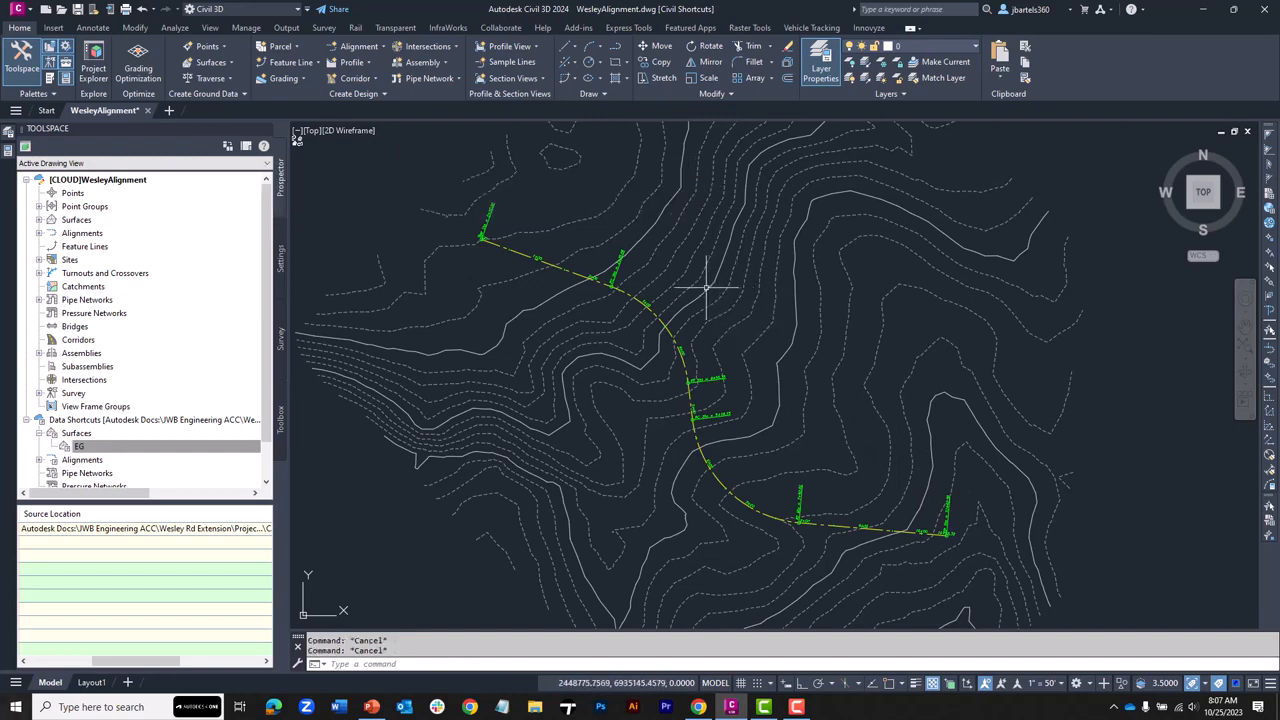
Create a profile of the EG surface along the Wesley alignment and place its profile view to the right of the contours
click(549, 262)
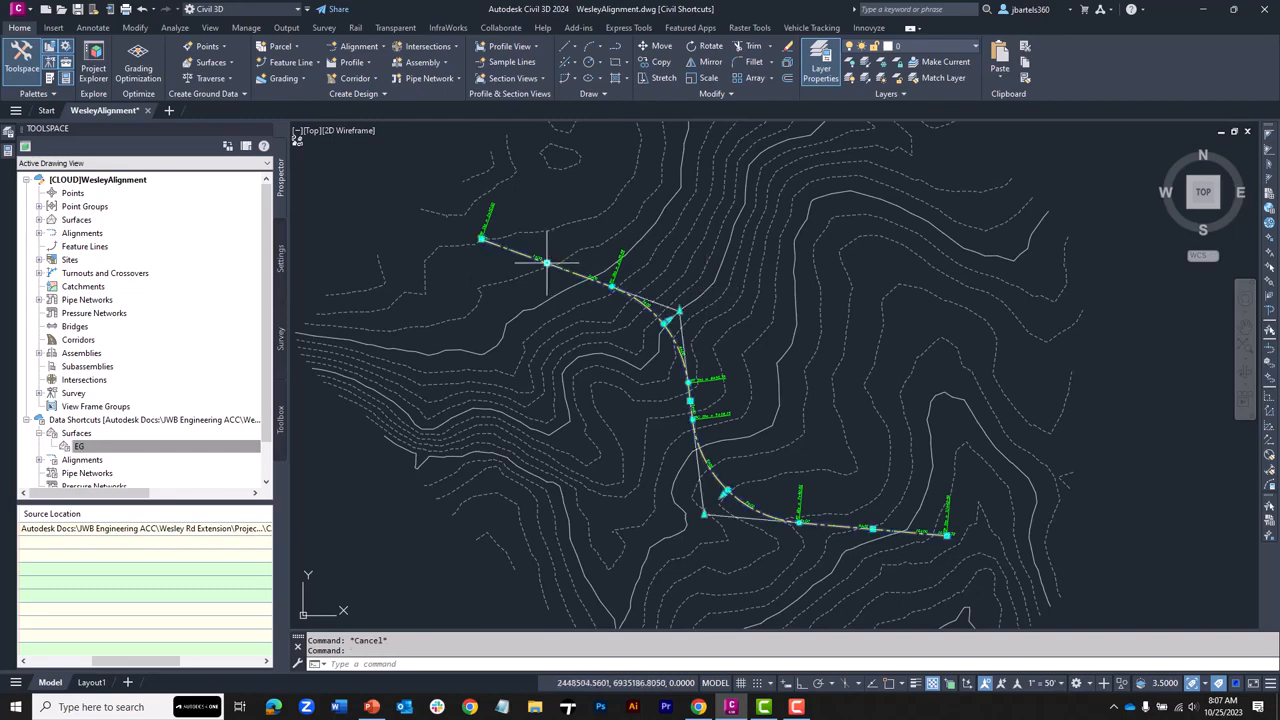
click(590, 48)
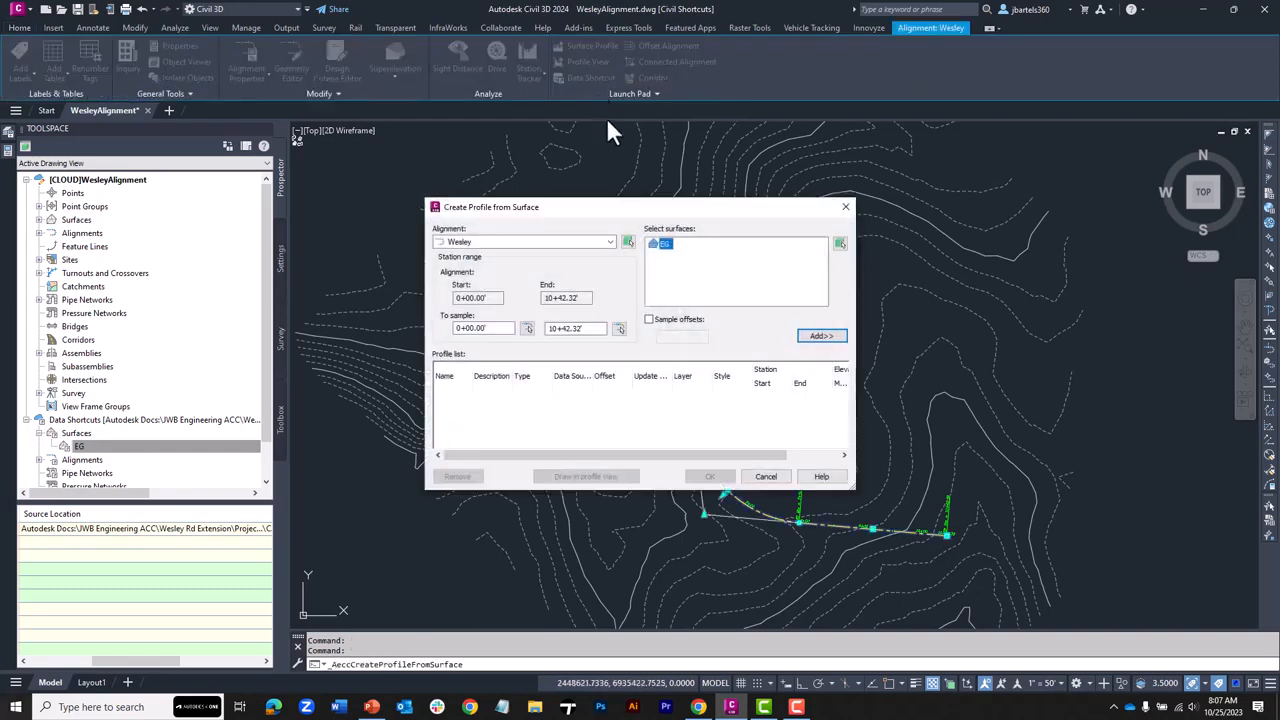
click(820, 336)
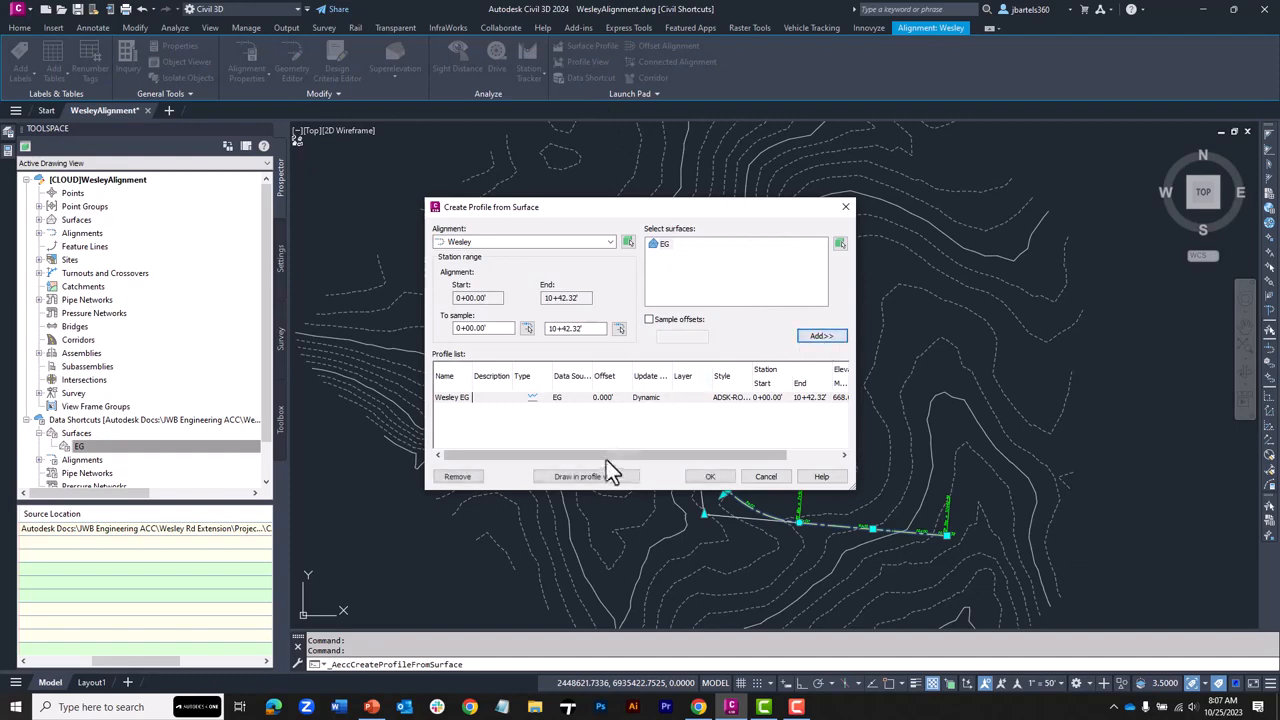
click(600, 477)
click(818, 537)
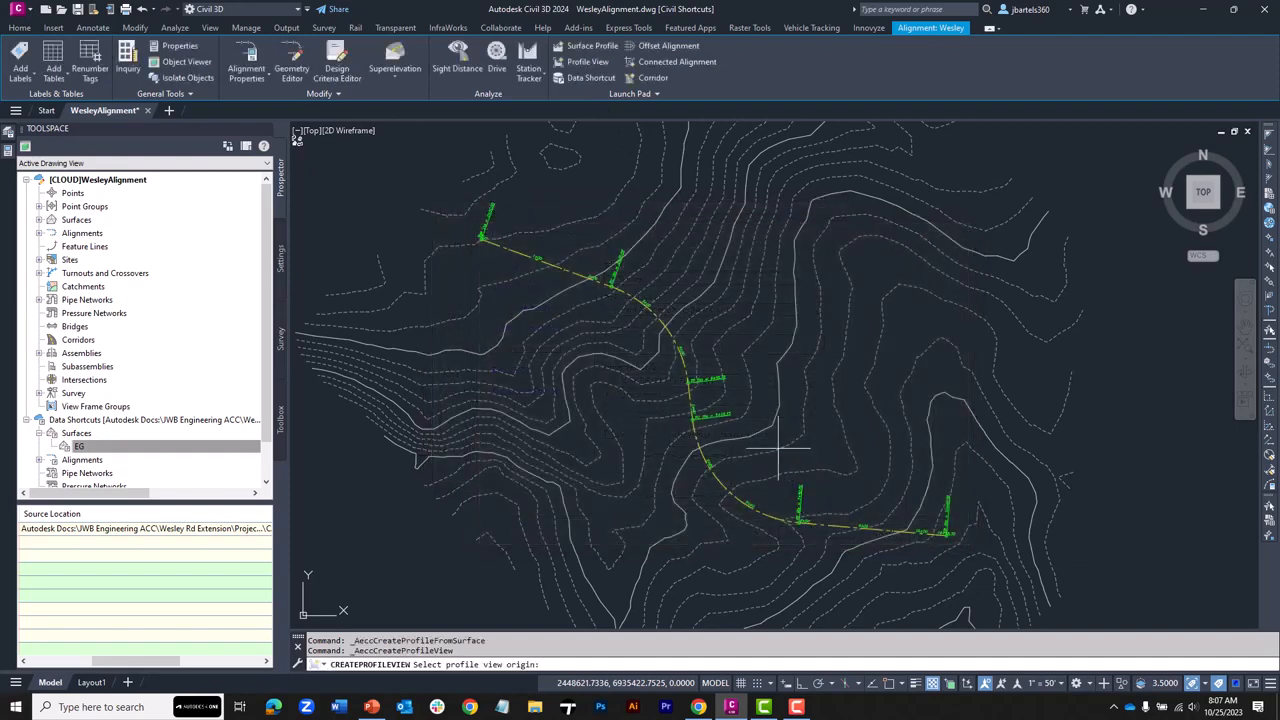
scroll(800, 432, down, 4)
middle_drag(807, 436, 633, 419)
click(769, 445)
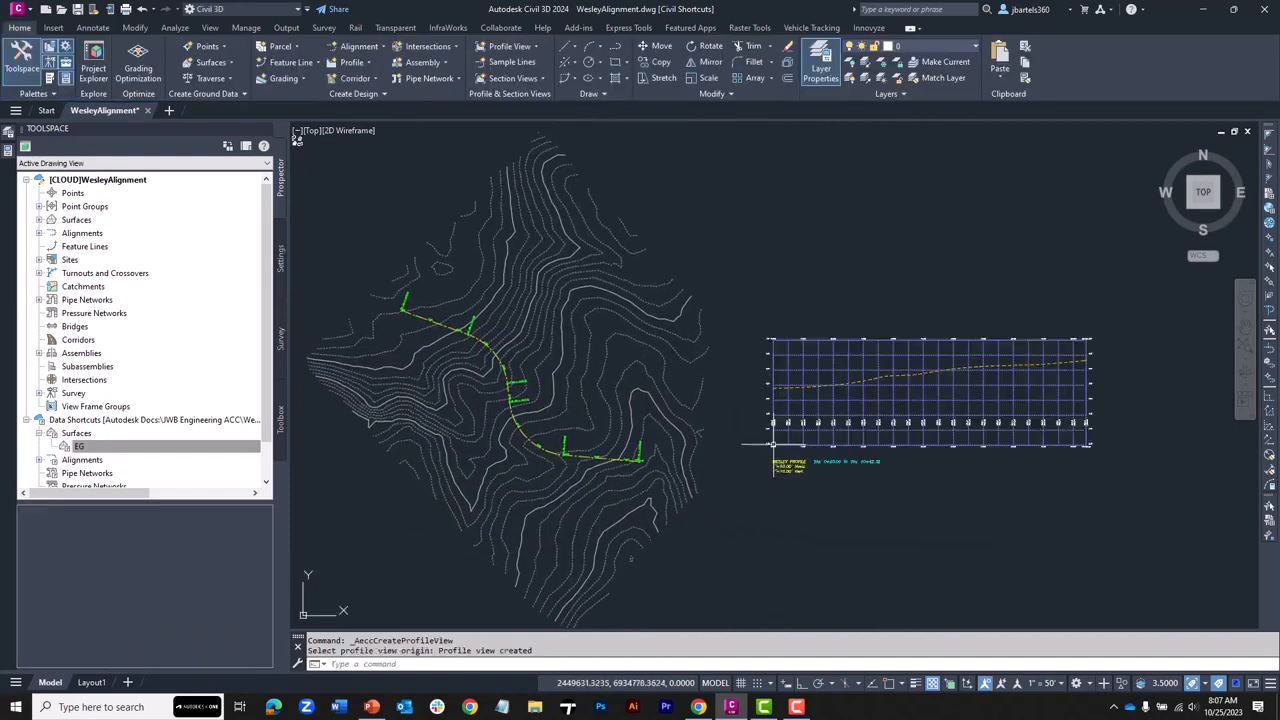
Save the drawing and create data shortcuts for the Wesley alignment and its Wesley EG profile
click(77, 9)
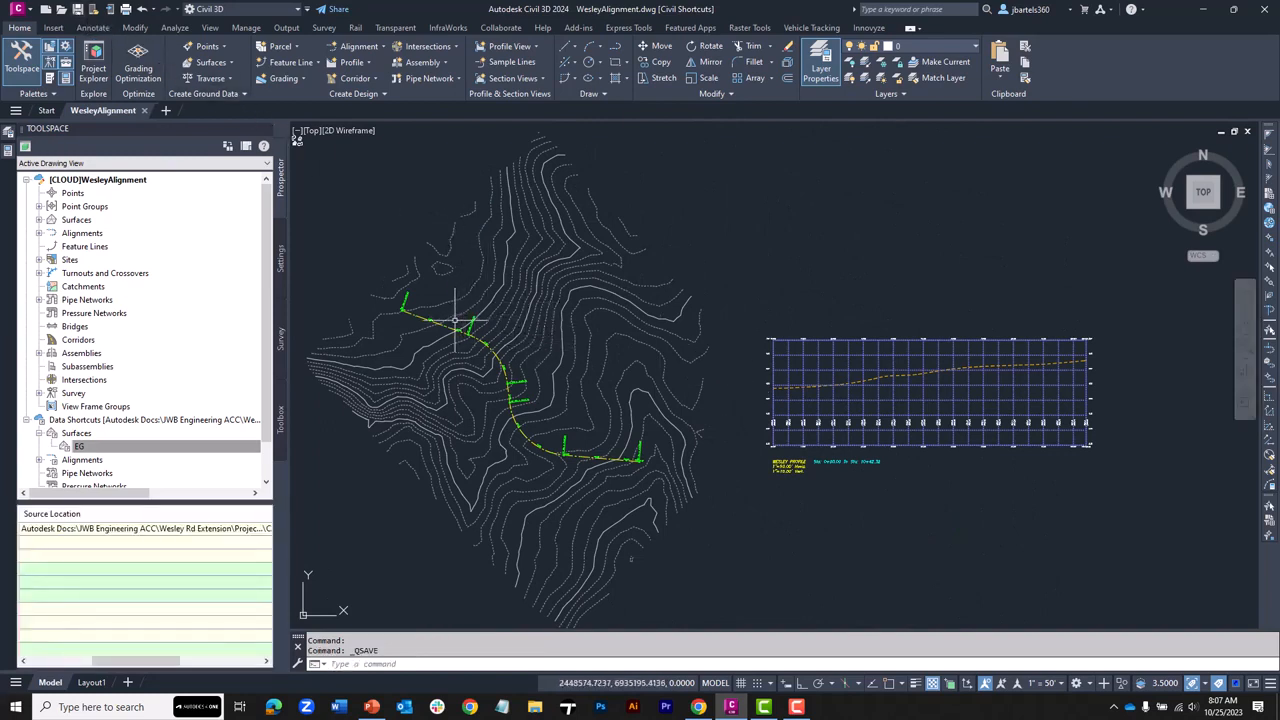
click(785, 385)
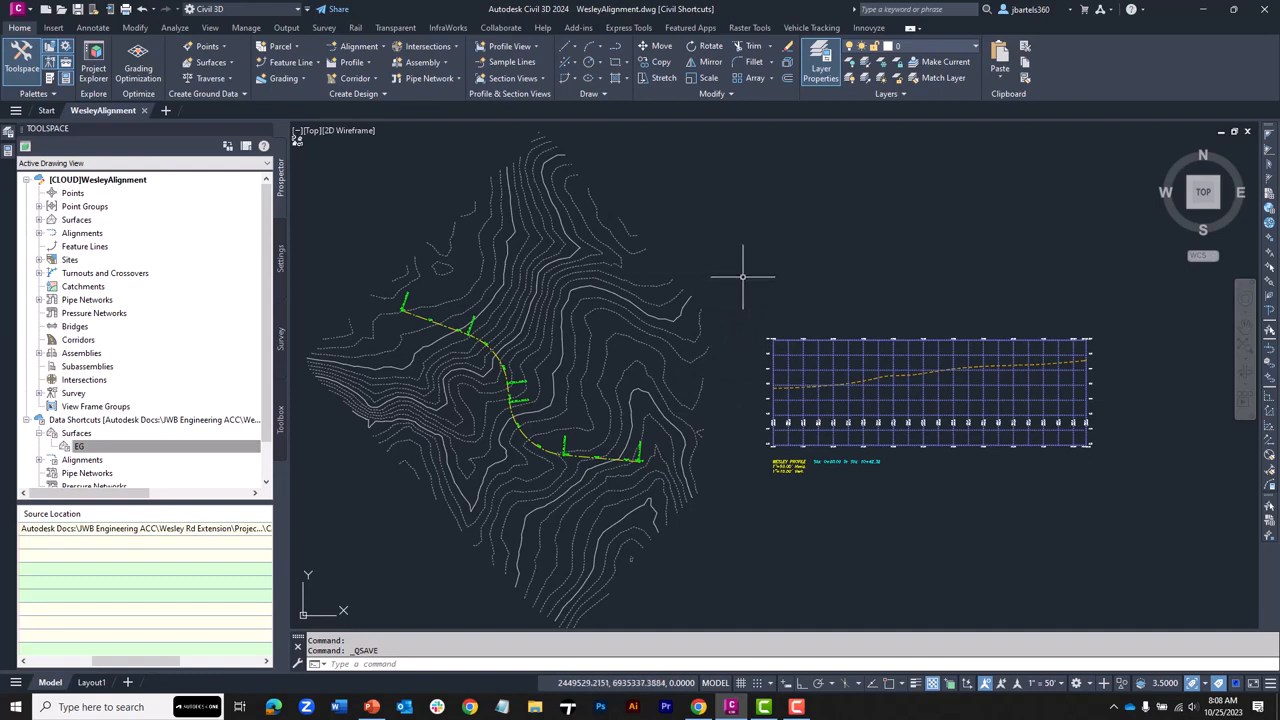
click(250, 26)
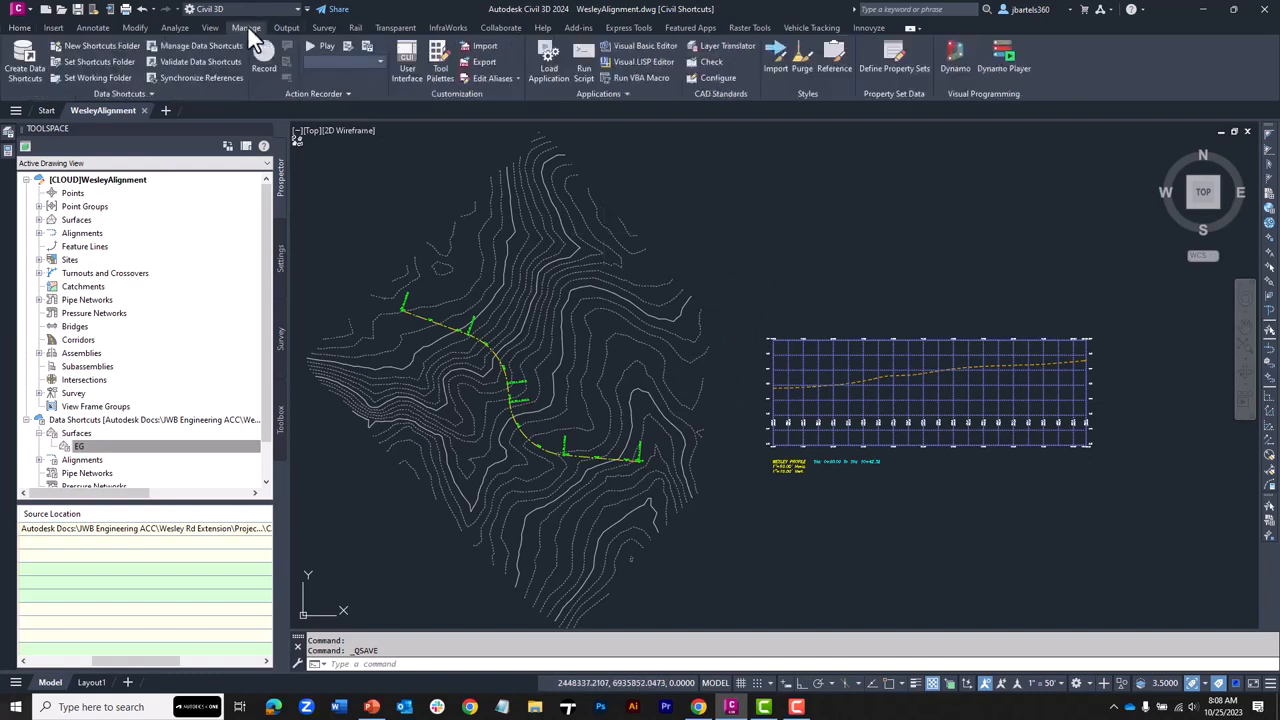
click(22, 75)
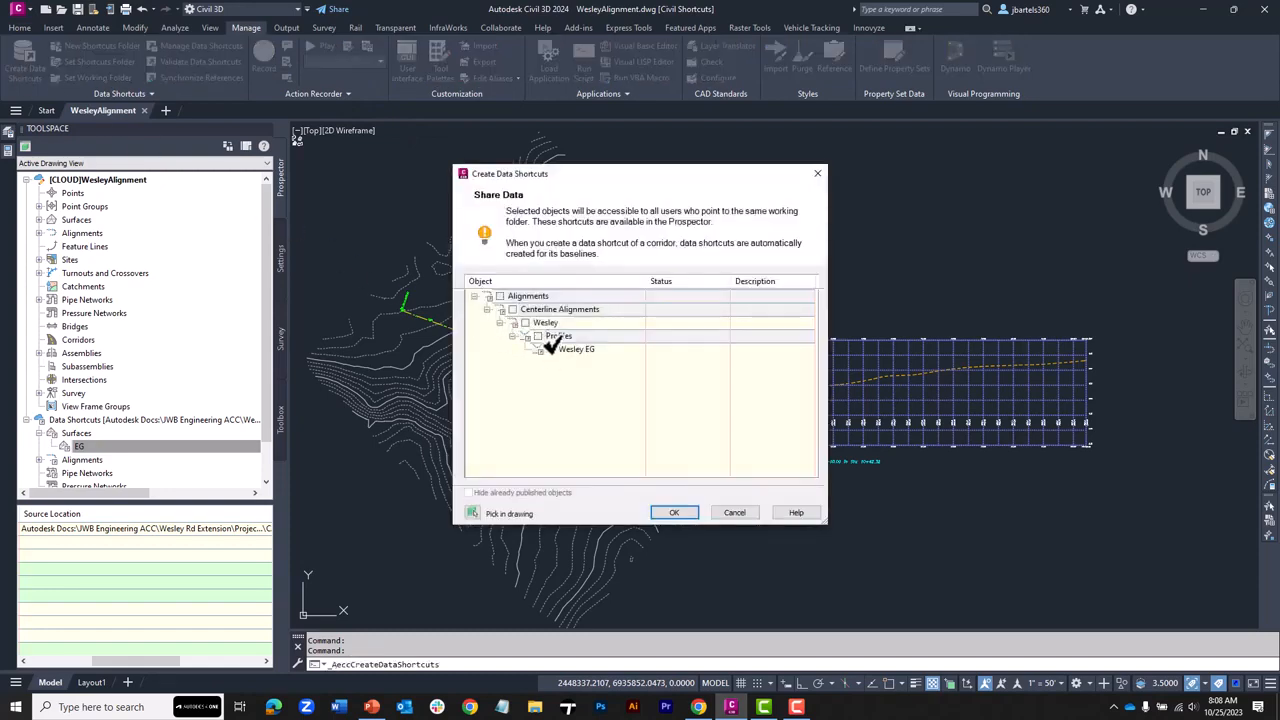
click(572, 350)
click(674, 513)
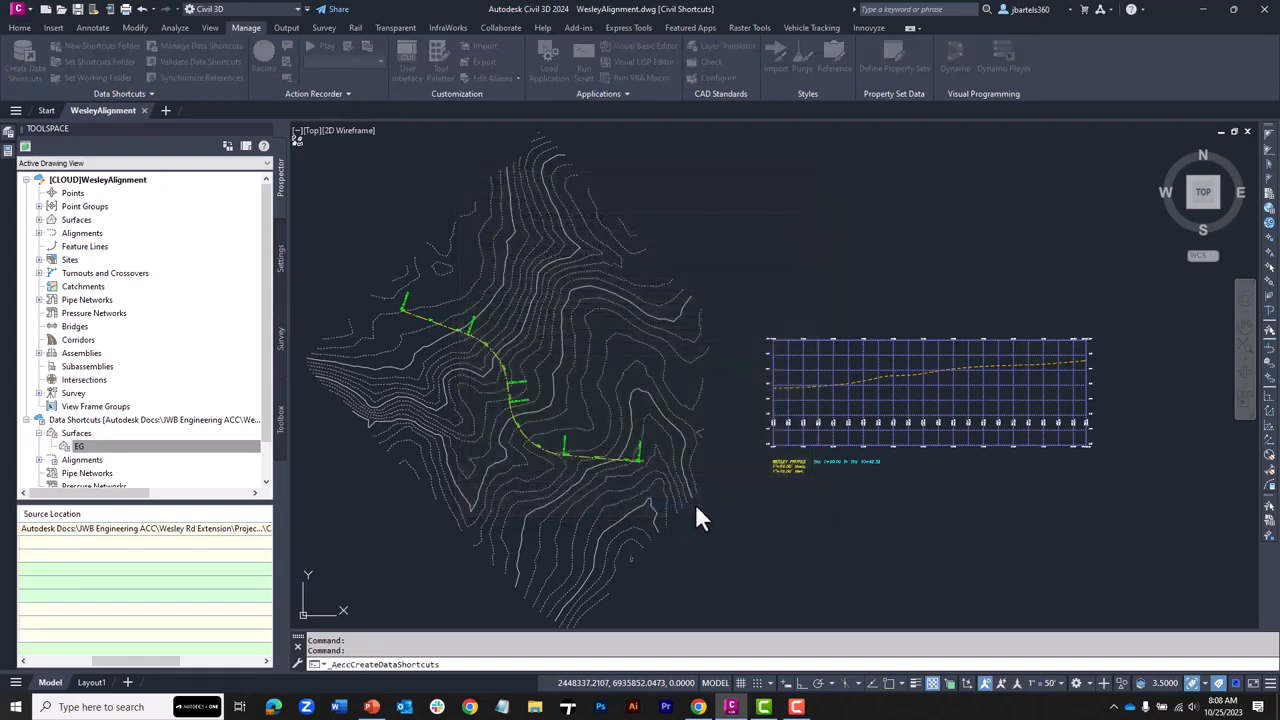
Expand the alignment data shortcuts down to the profiles of the Wesley centerline alignment
click(38, 460)
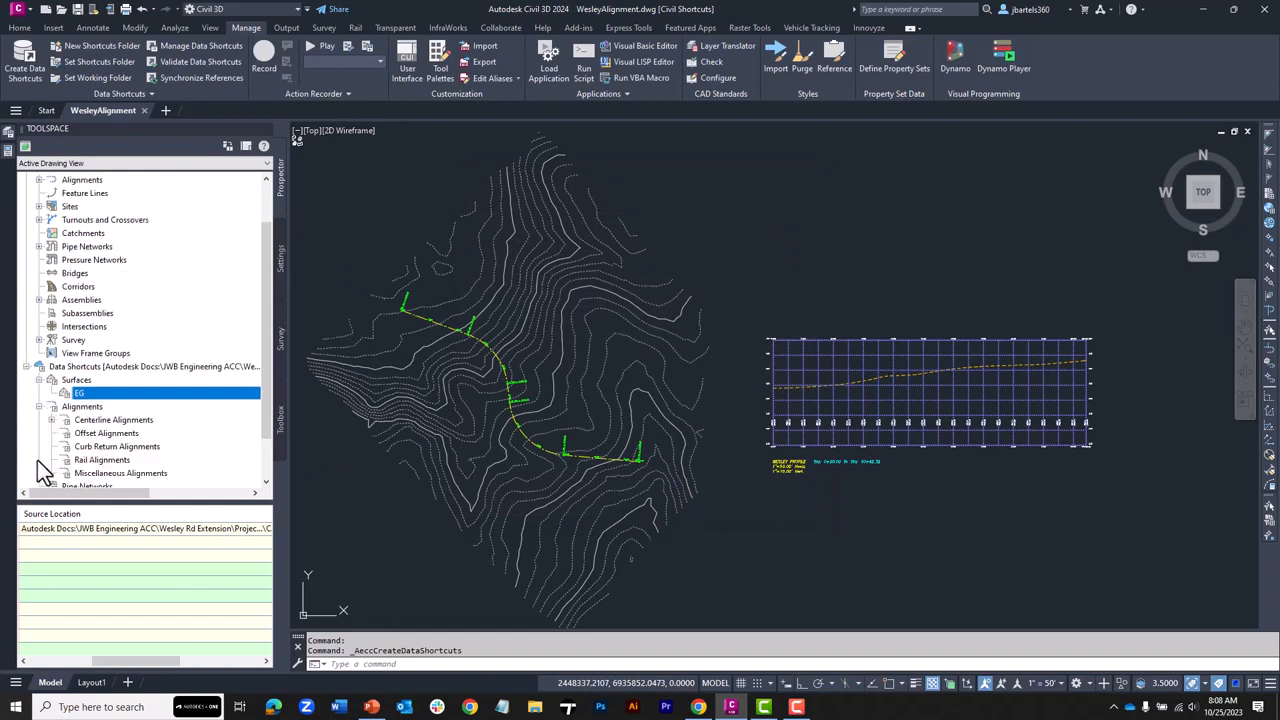
click(51, 420)
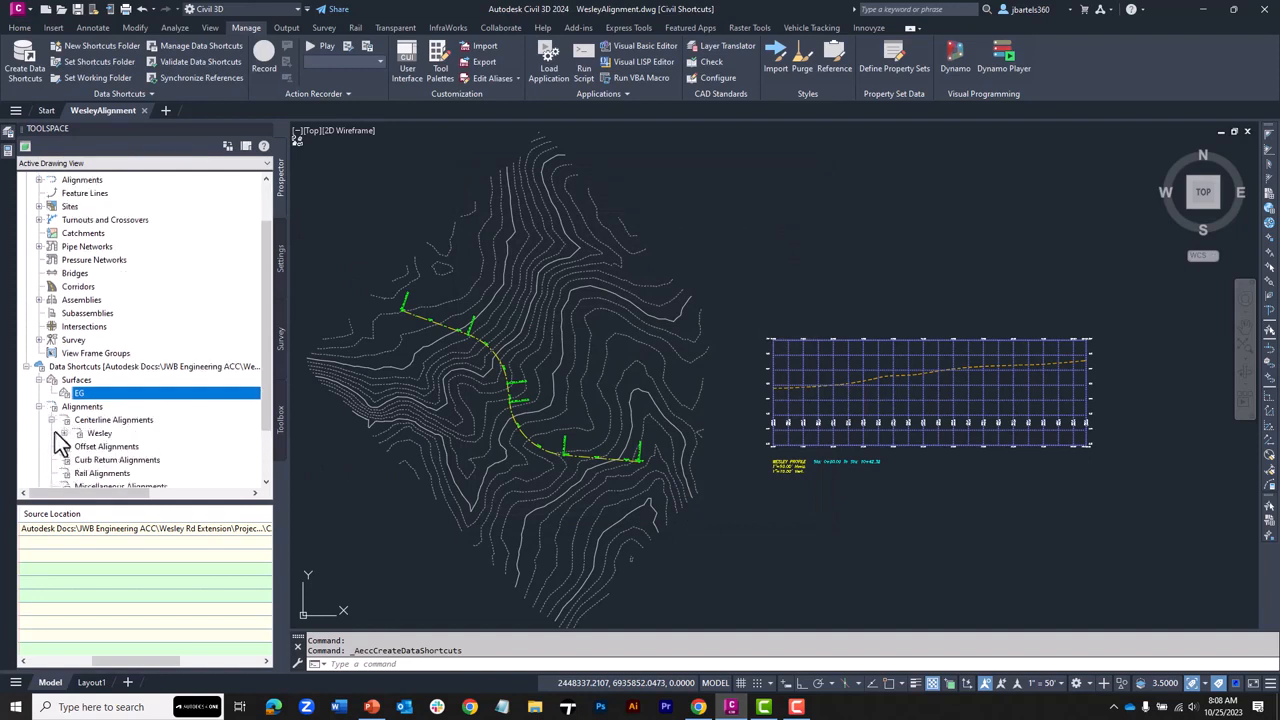
click(65, 433)
click(77, 447)
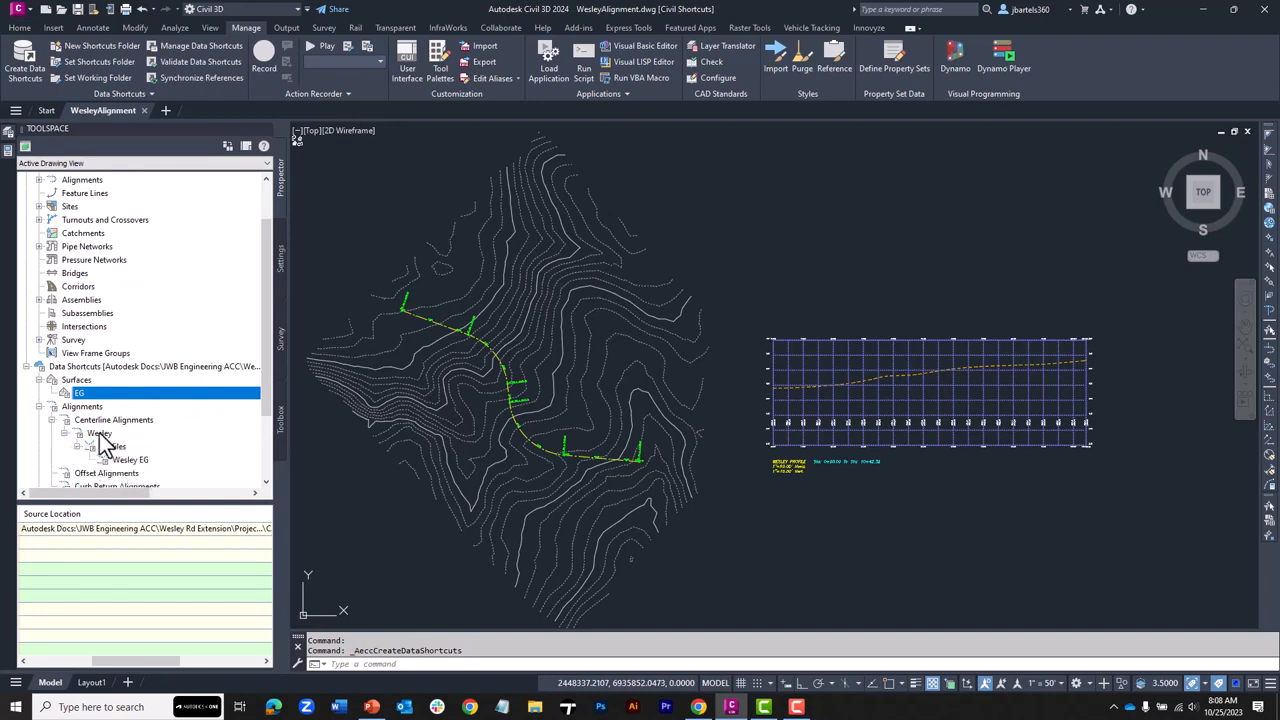
Close the WesleyAlignment drawing and start a new drawing
key(Escape)
key(Escape)
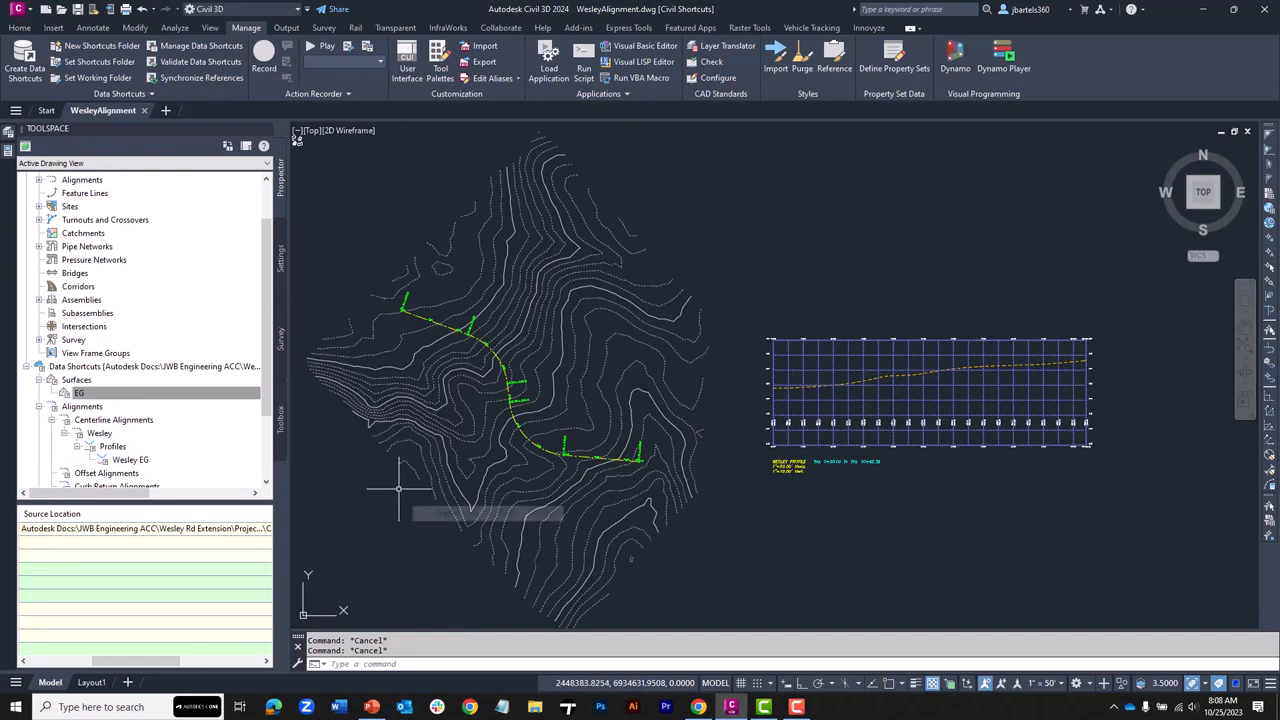
click(144, 110)
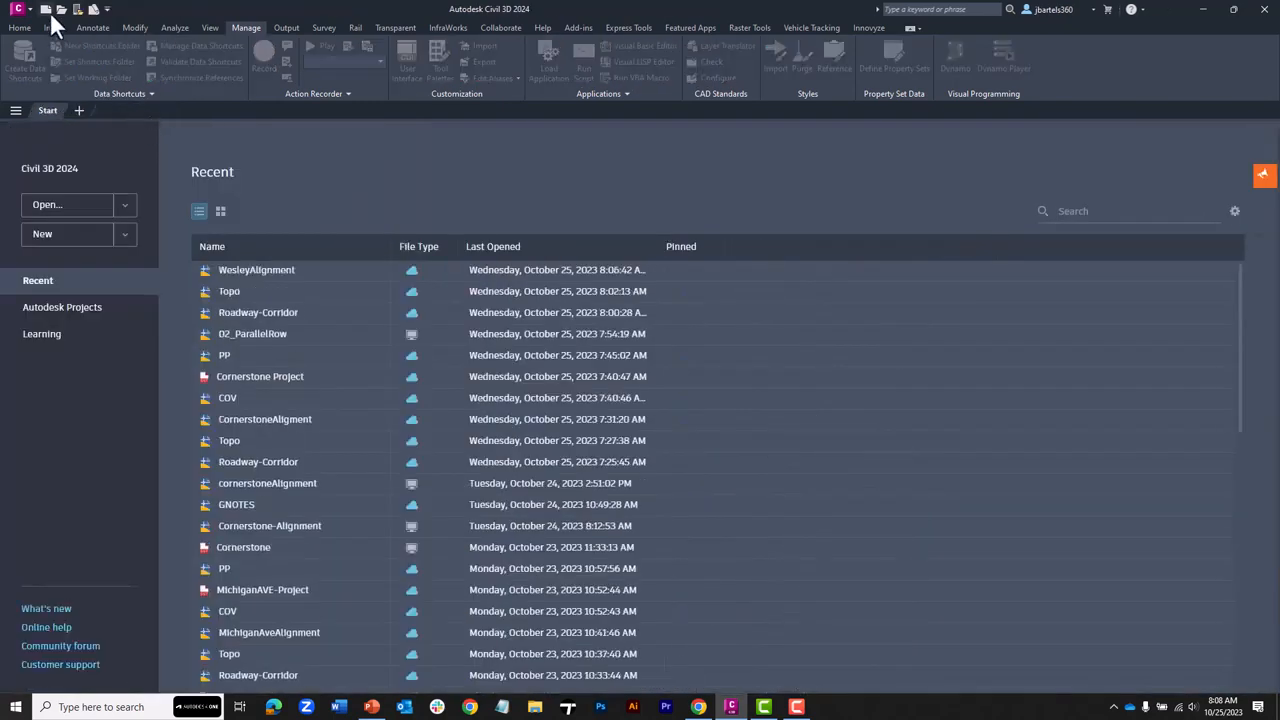
click(47, 10)
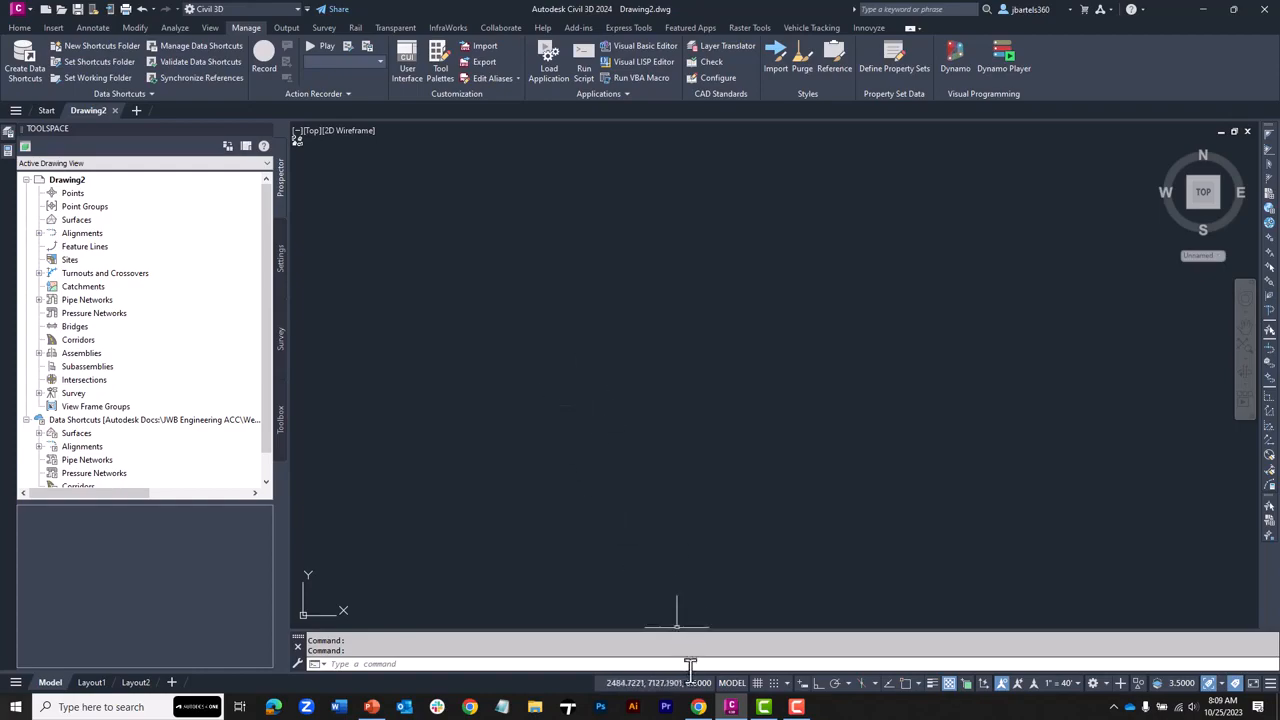
Switch to Autodesk Docs in the browser, search all projects for "CAD" and open the Company CAD Standards project
click(698, 707)
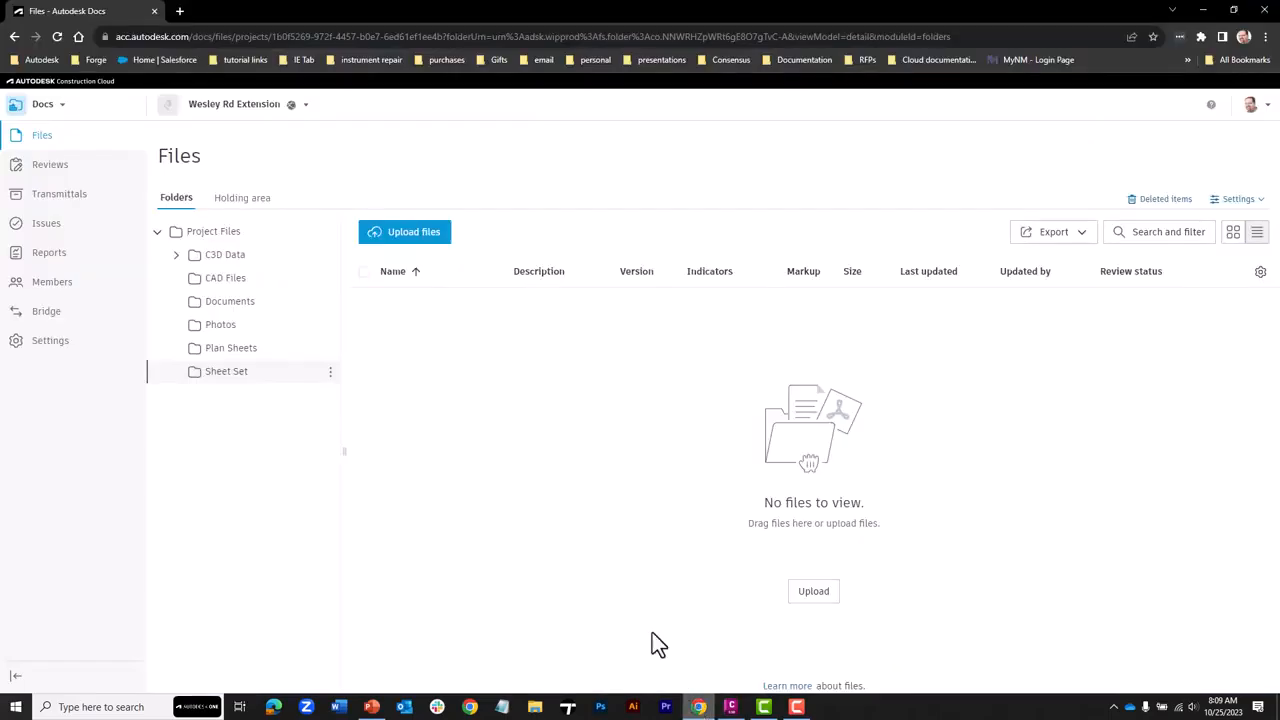
click(305, 104)
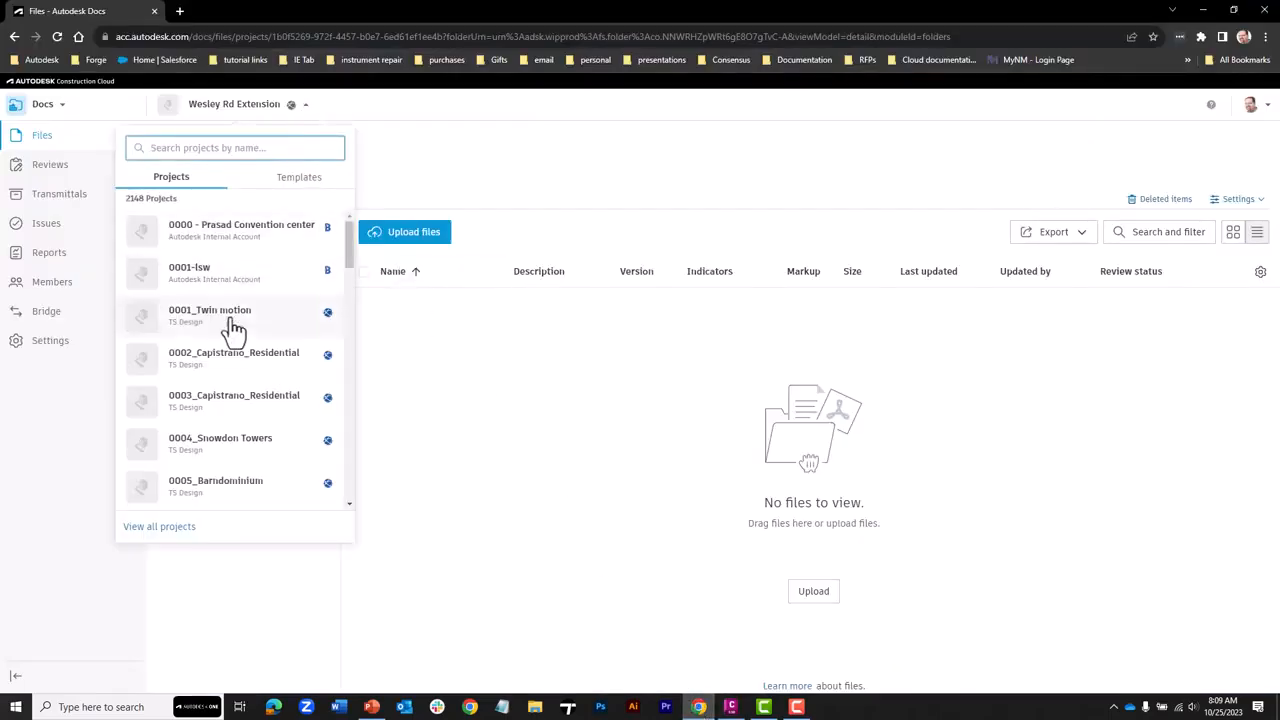
click(176, 527)
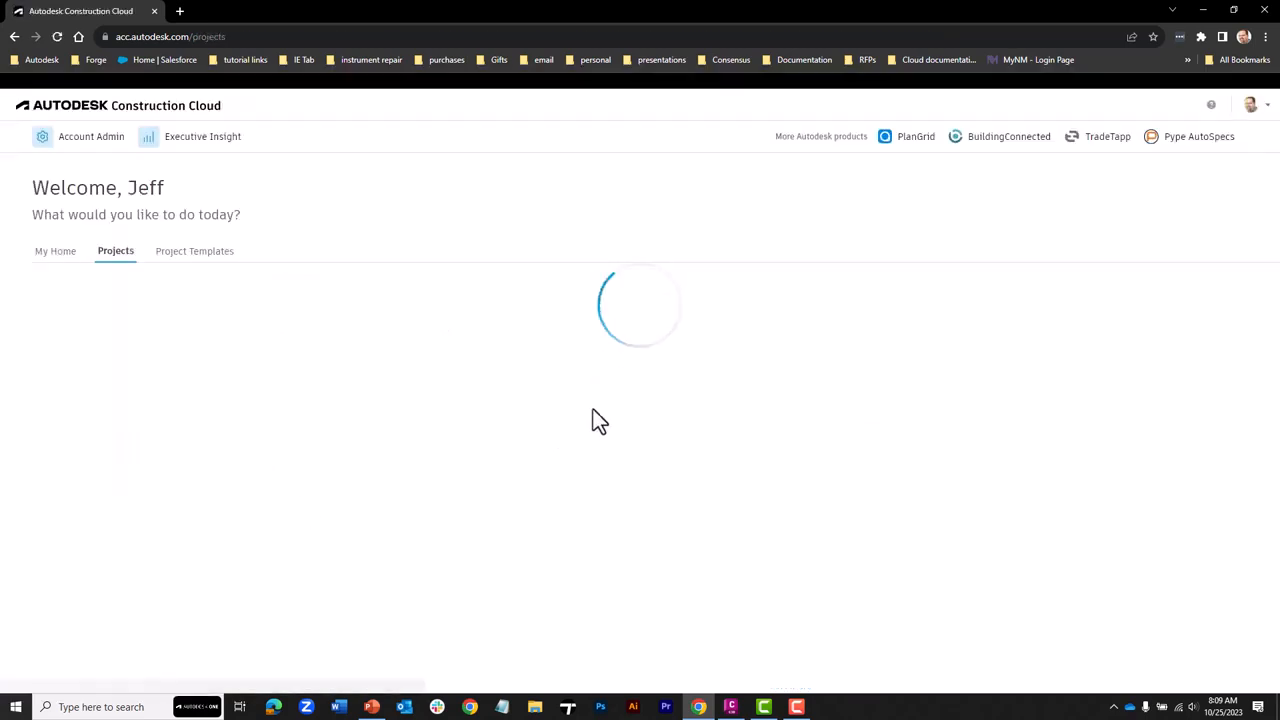
click(1065, 296)
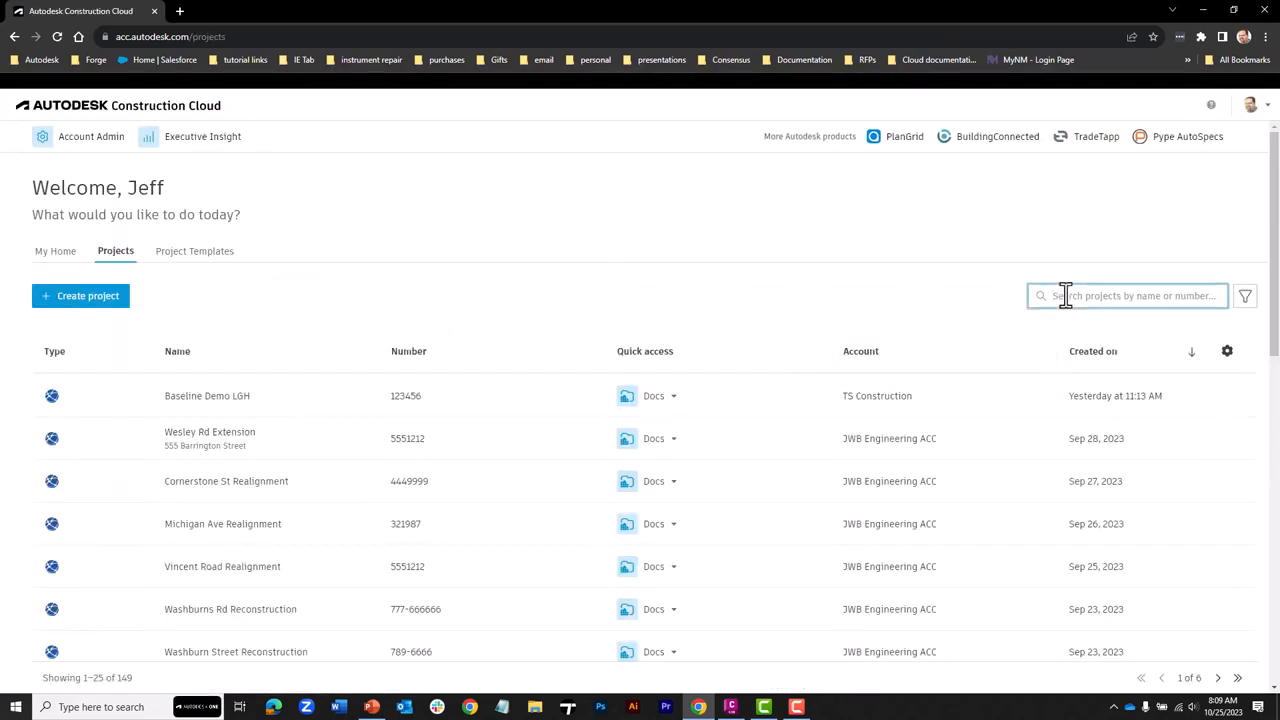
text(CAD)
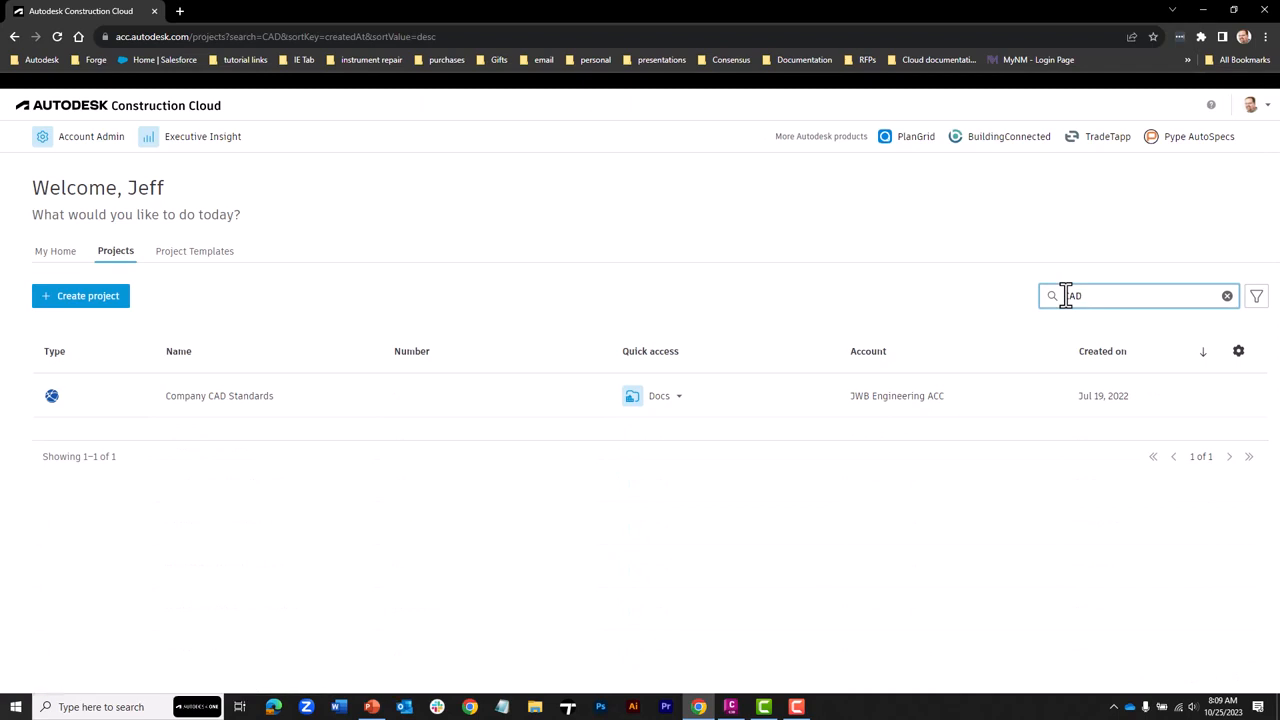
click(245, 396)
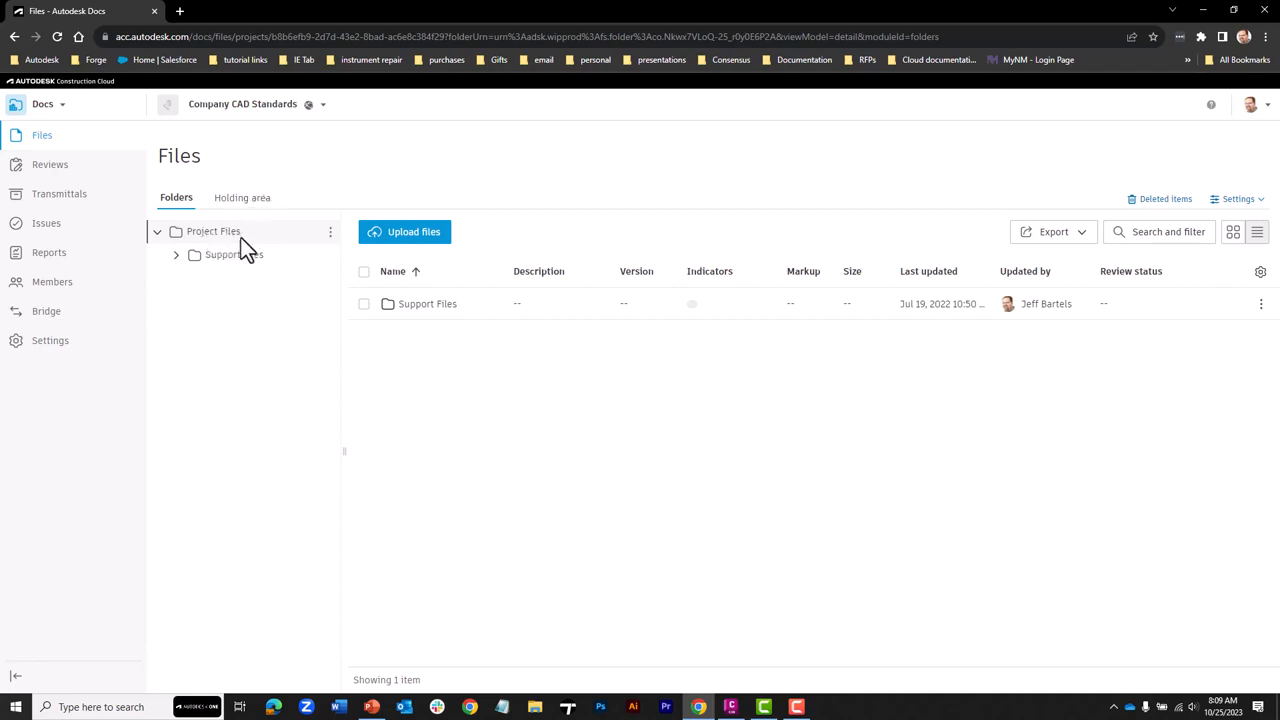
Review the contents of the Fonts, Line Types, Pen Tables and Sheet Set folders under Support Files
click(174, 256)
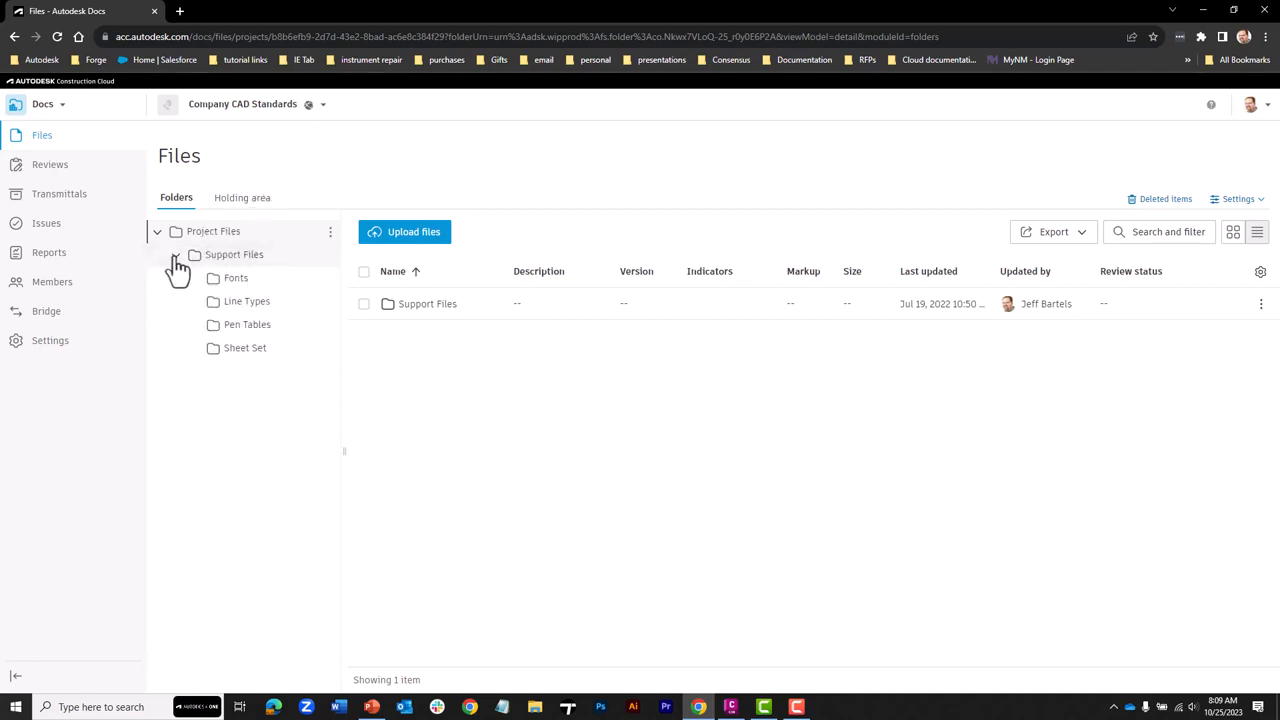
click(237, 281)
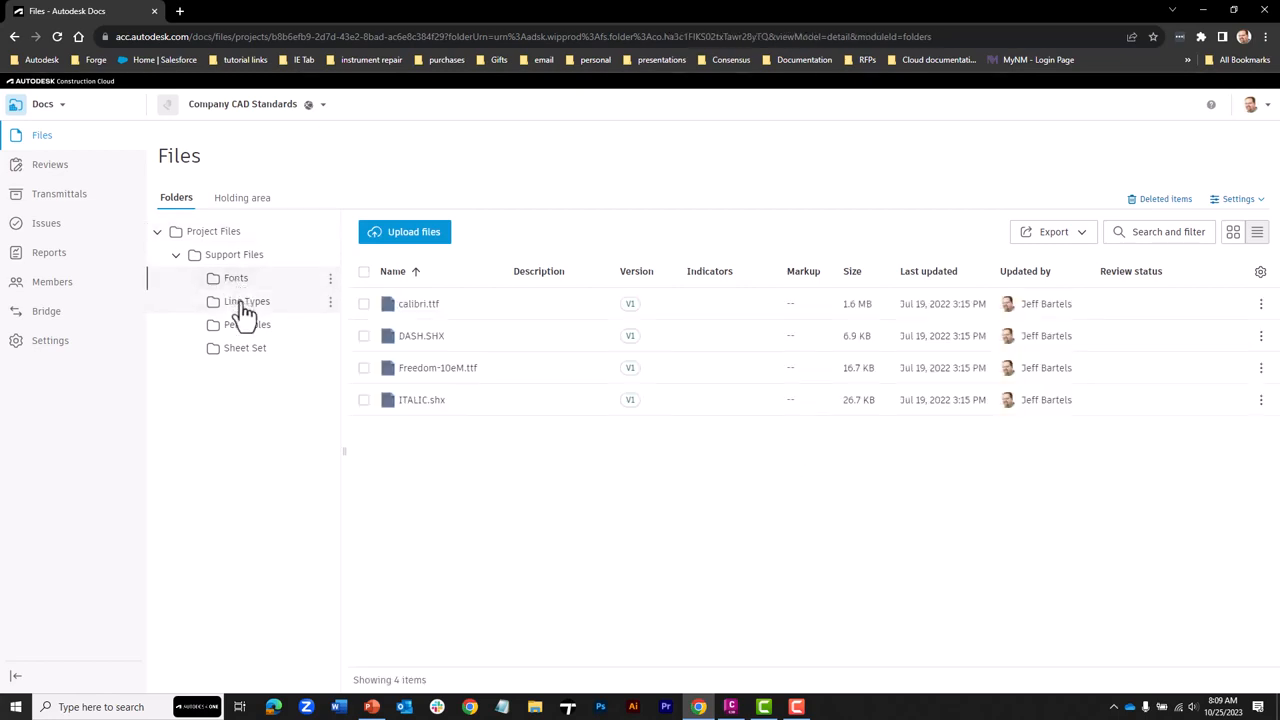
click(240, 301)
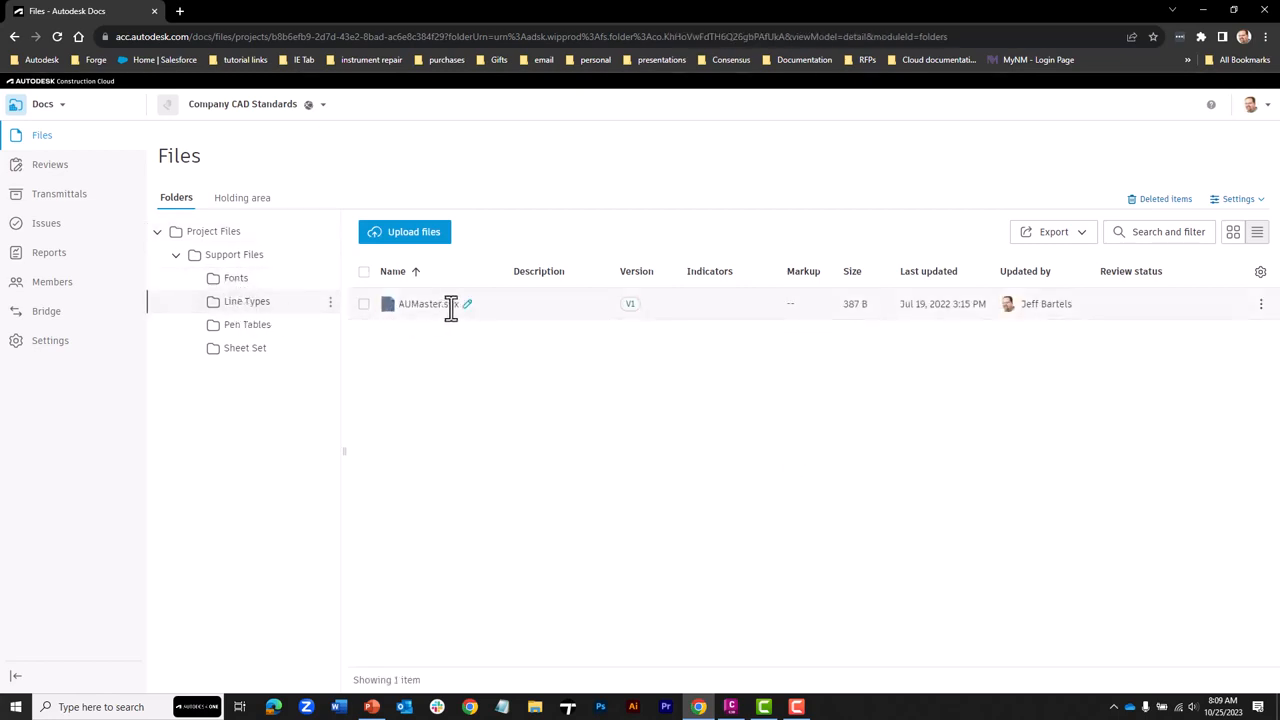
click(233, 328)
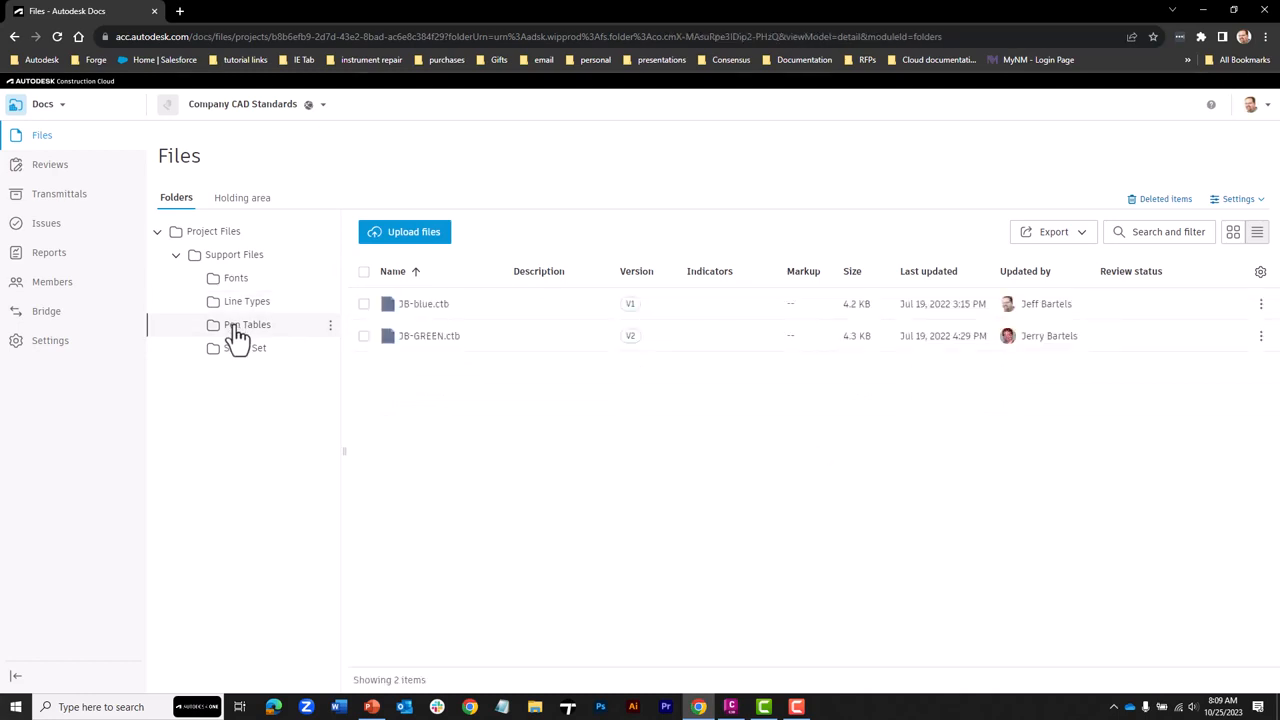
click(238, 350)
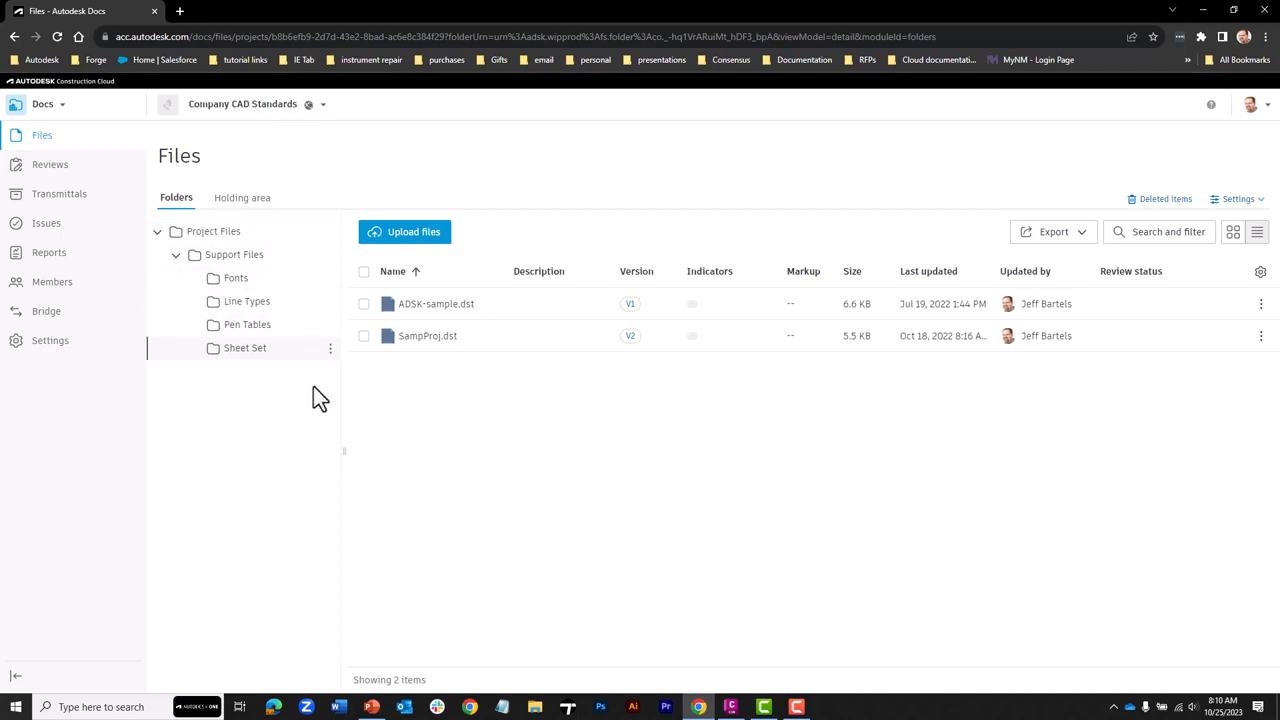
Search the Autodesk Docs projects for "wesley" and open the Wesley Rd Extension project
click(321, 106)
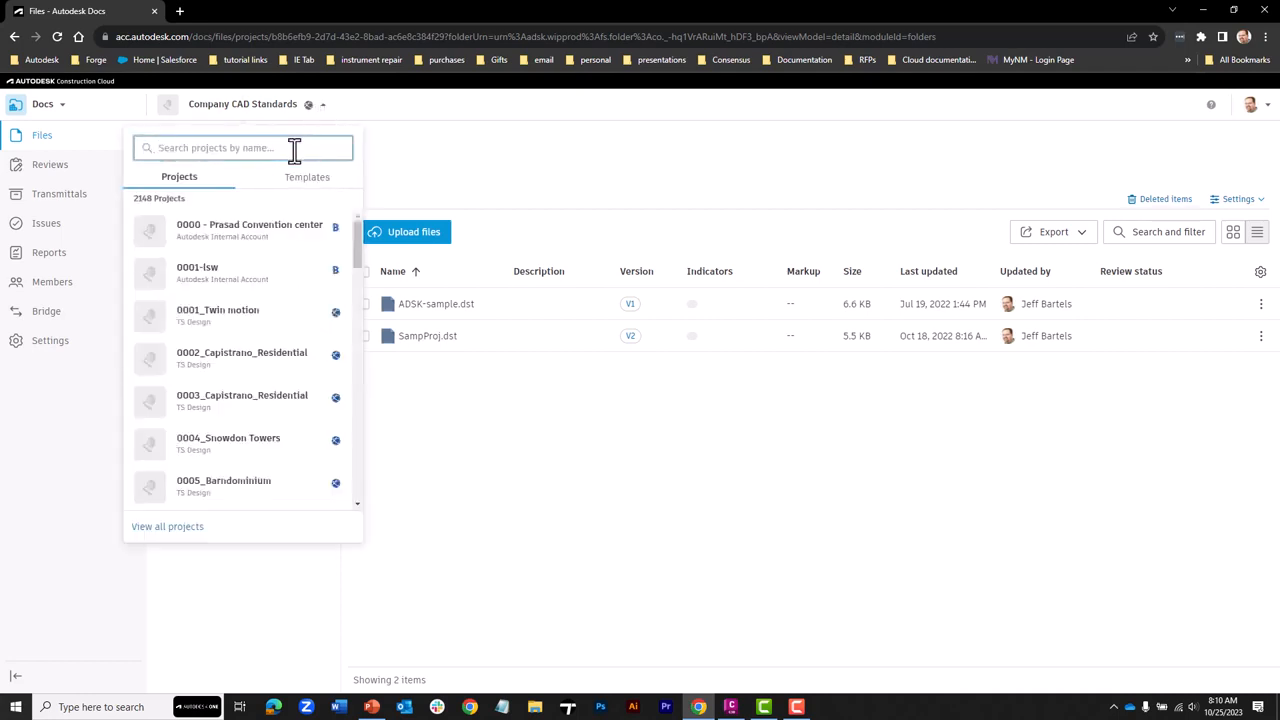
text(wesley)
click(246, 232)
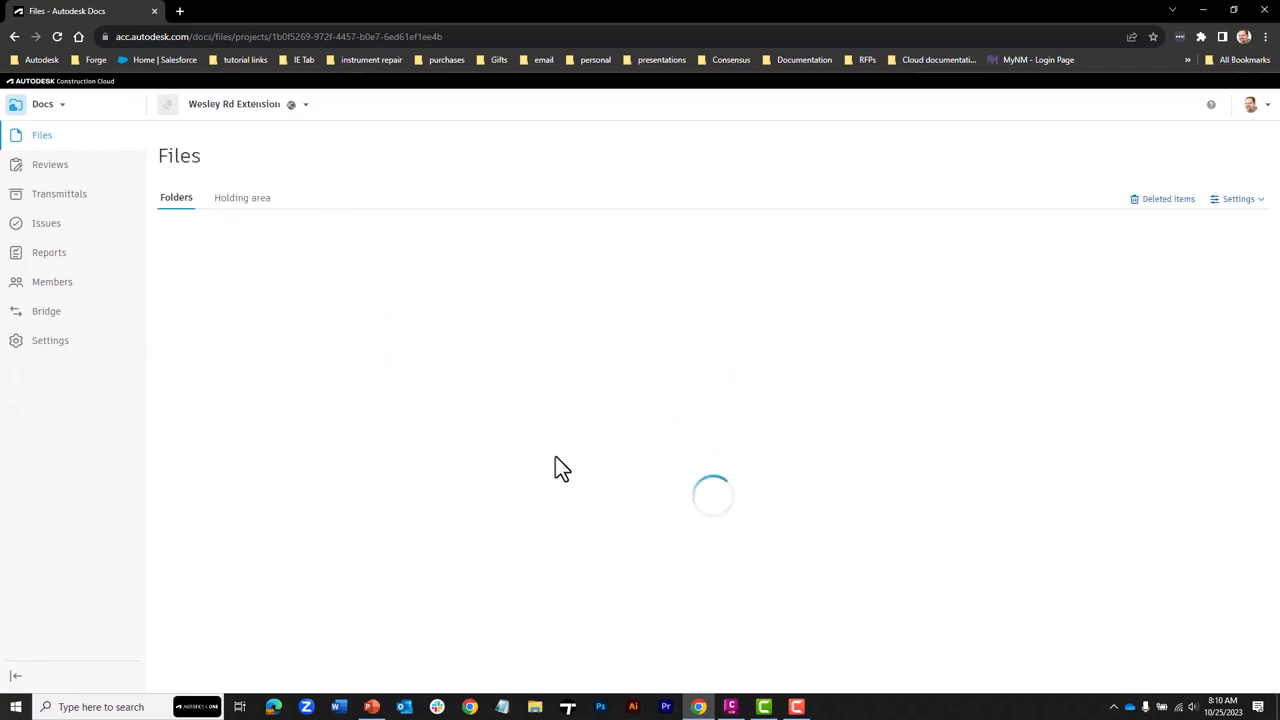
Switch to Civil 3D, open the Sheet Set Manager and start a new sheet set using a cloud example sheet set
click(731, 706)
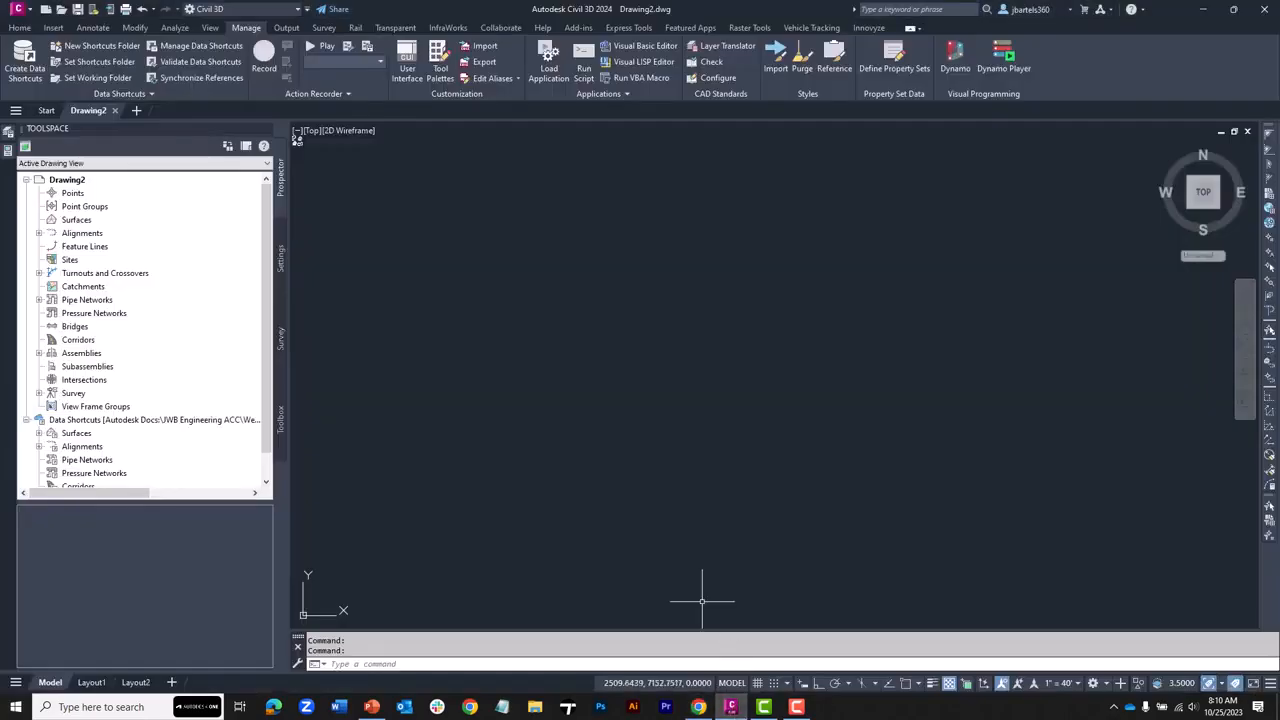
click(21, 28)
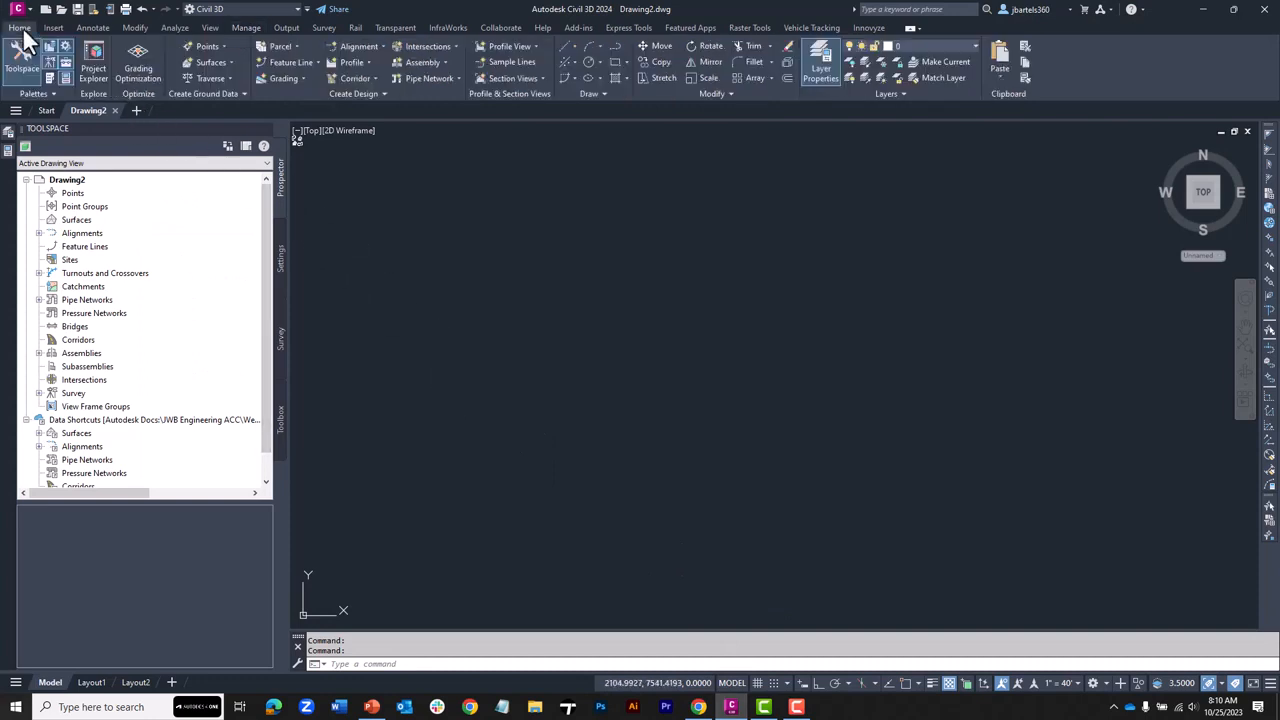
click(42, 92)
click(71, 124)
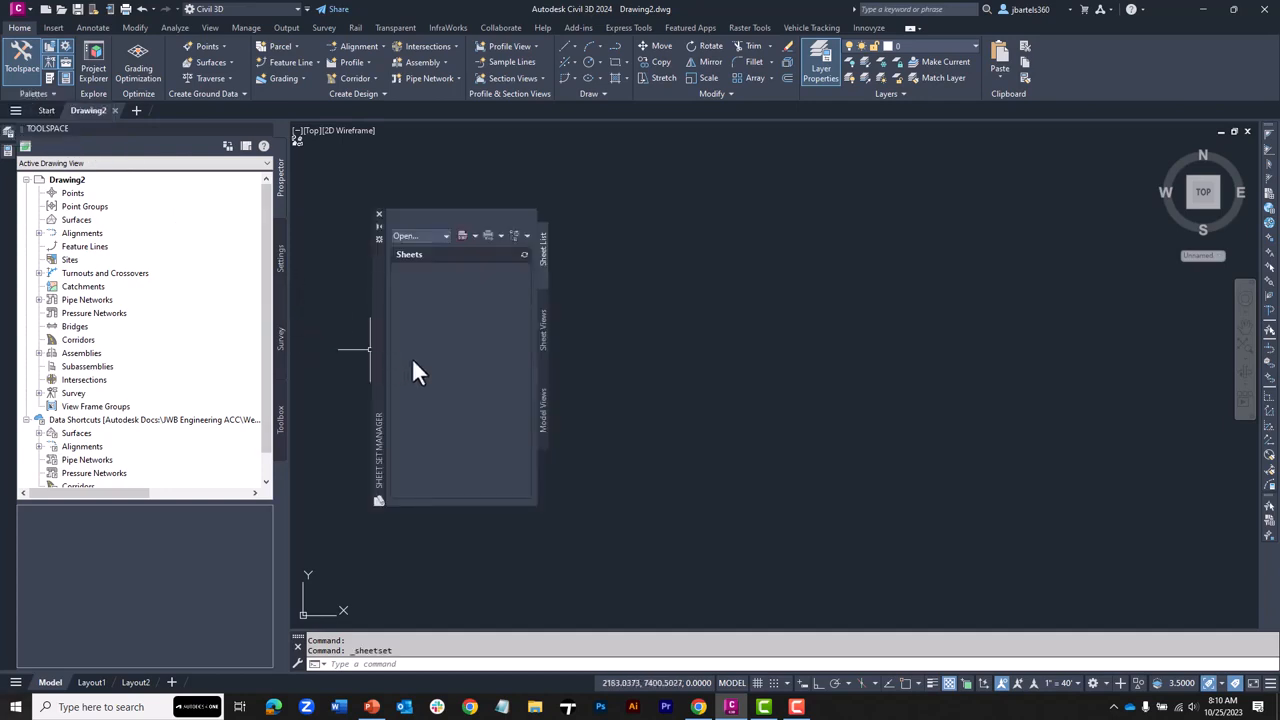
click(445, 236)
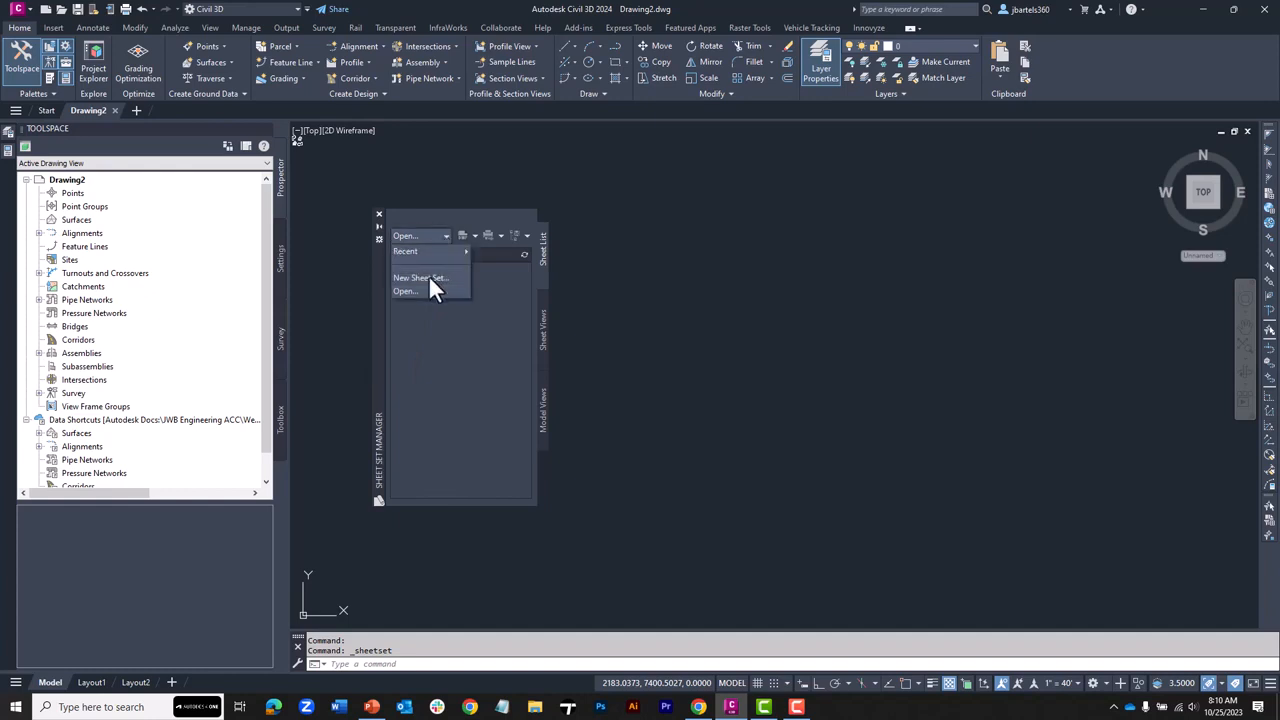
click(429, 278)
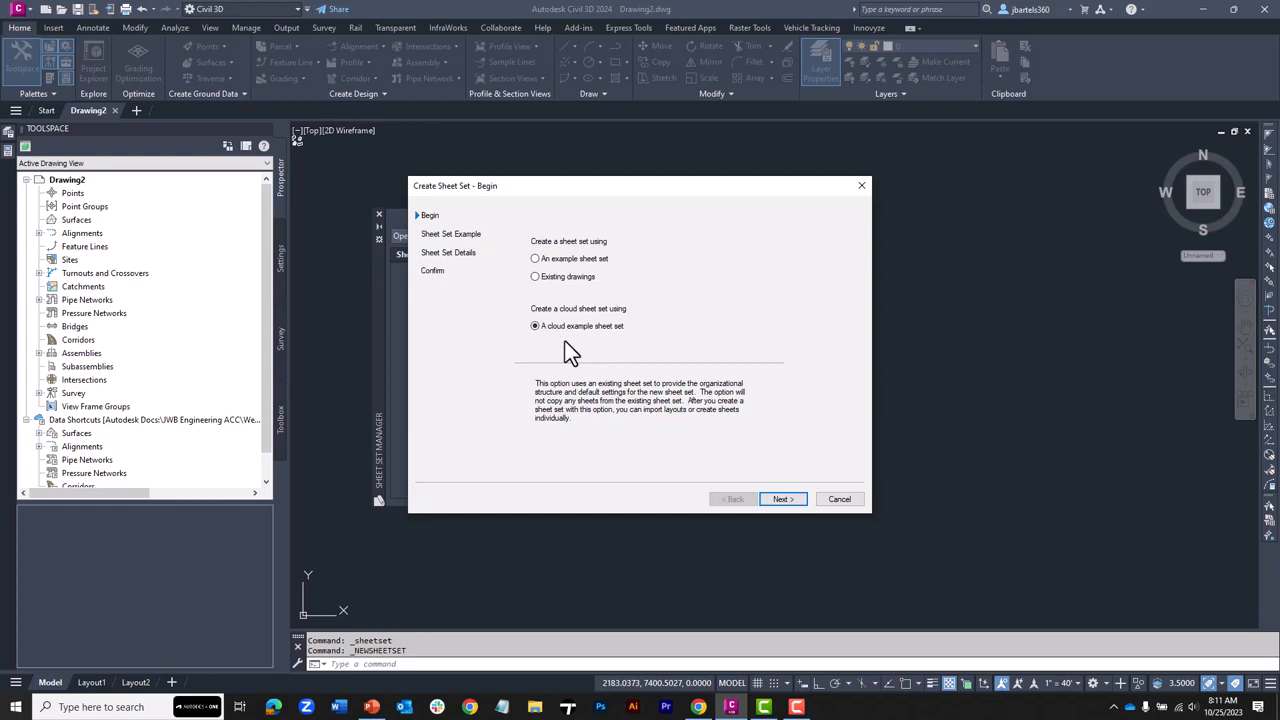
click(782, 499)
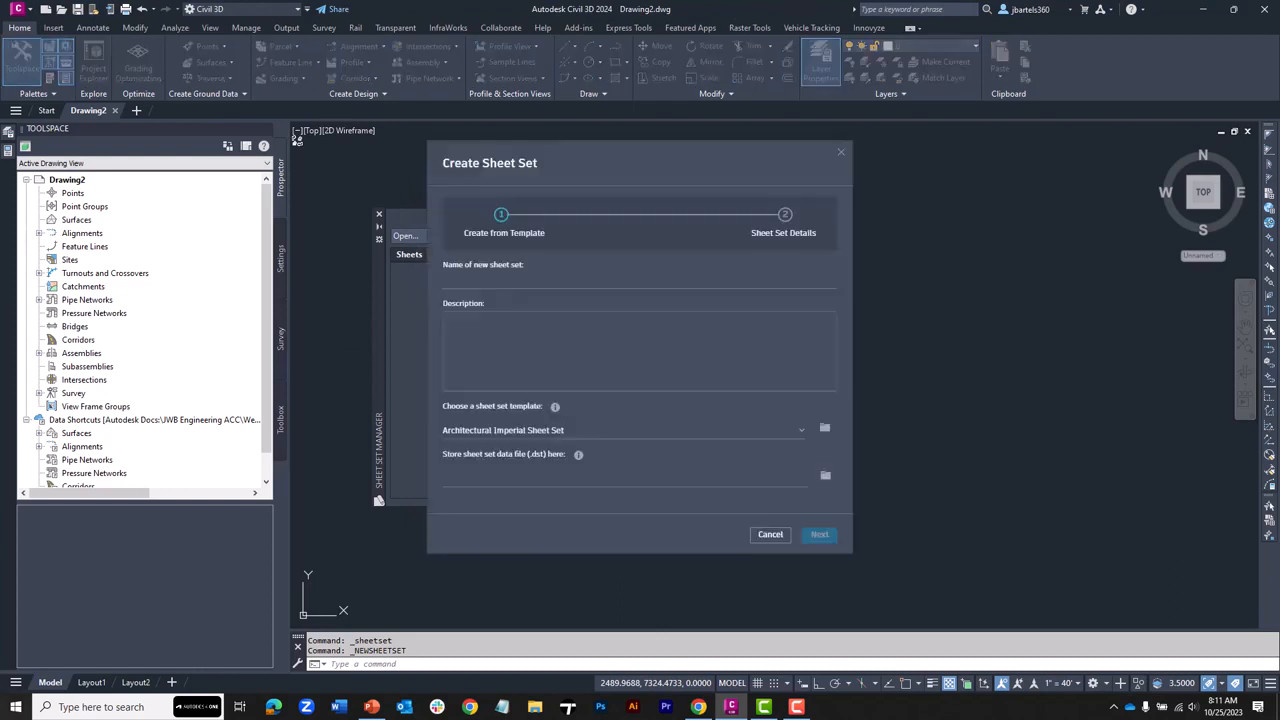
Name the new sheet set "Wesley Project"
click(475, 280)
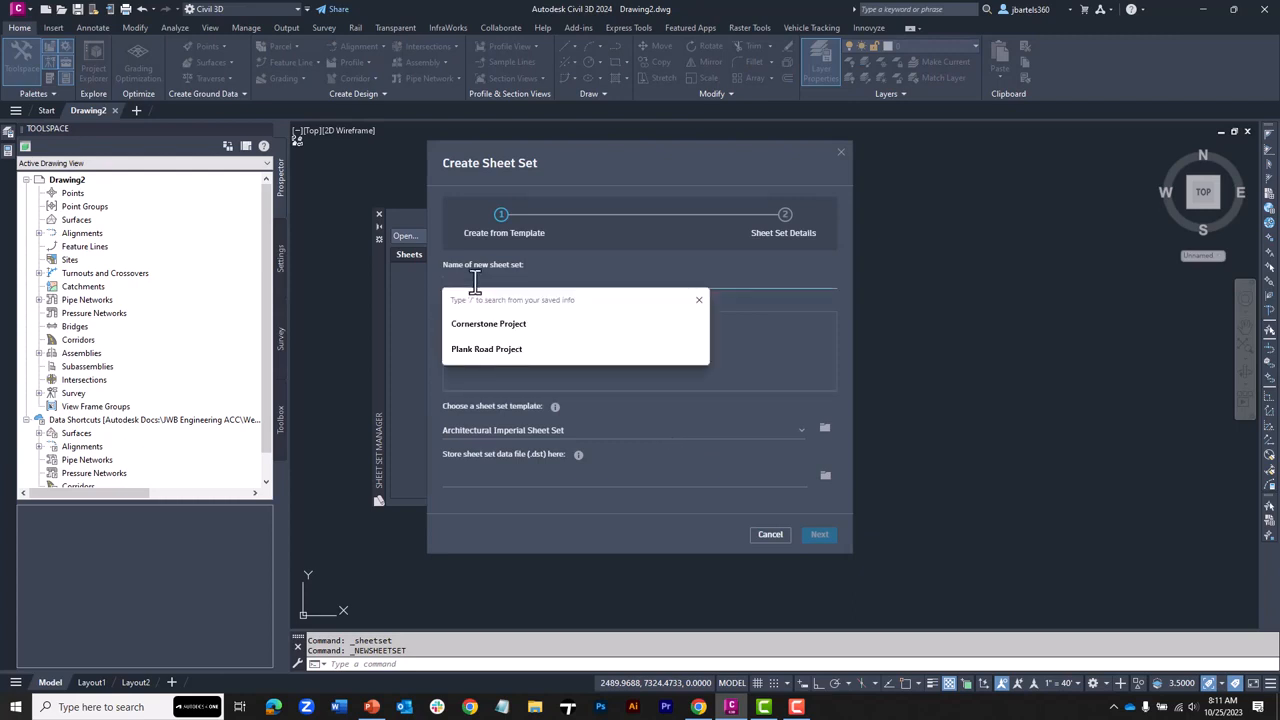
text(Wesley)
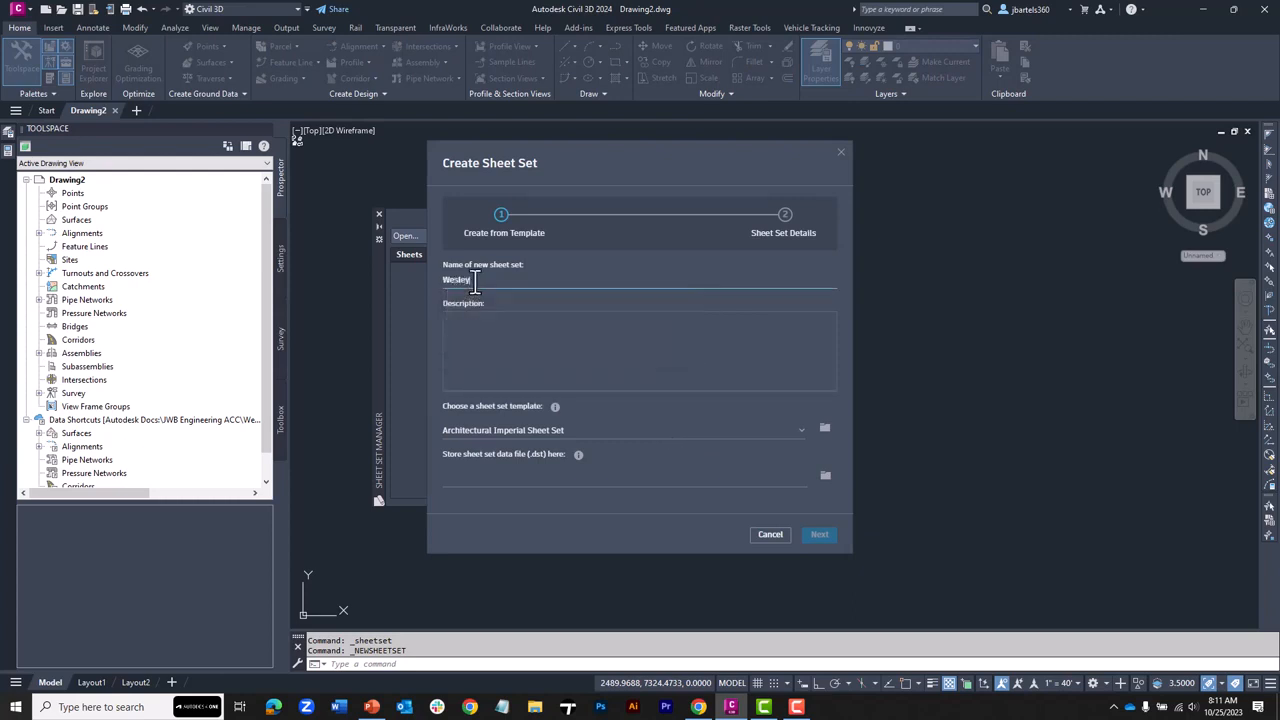
text( Project)
Choose SampProj.dst from the Company CAD Standards project's Project Files, Support Files, Sheet Set folder as the sheet set template
click(800, 437)
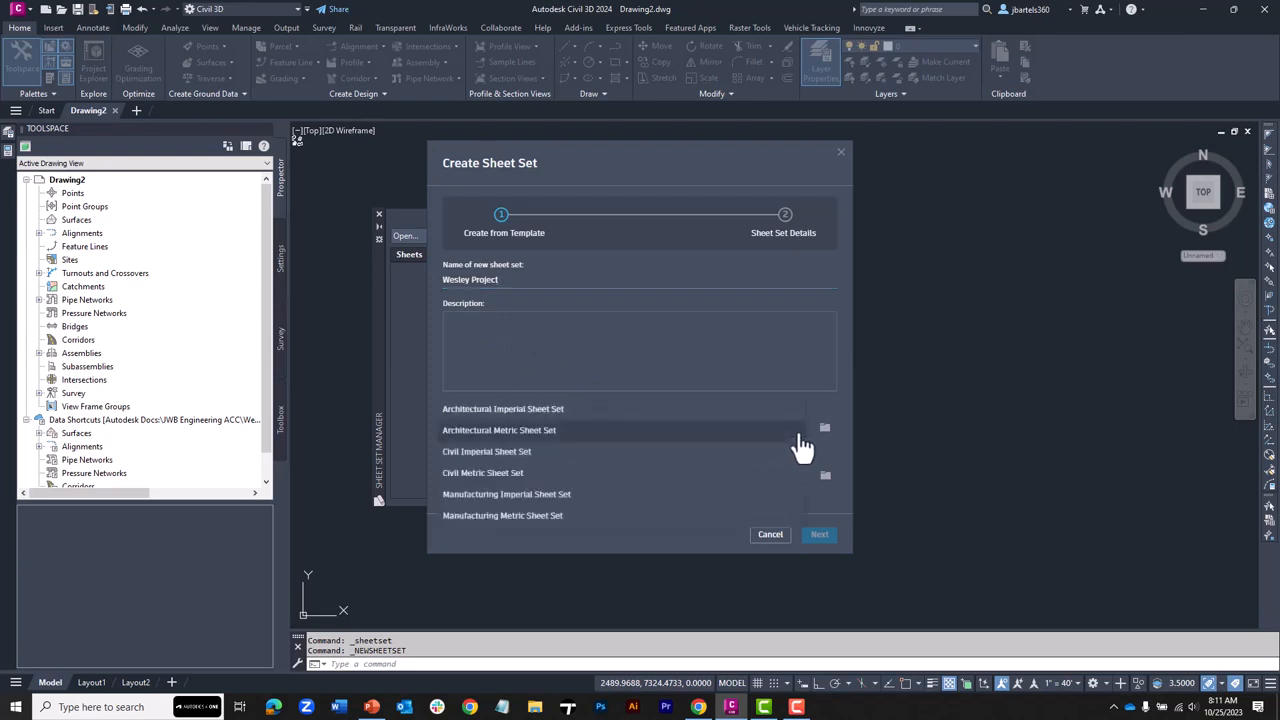
click(811, 406)
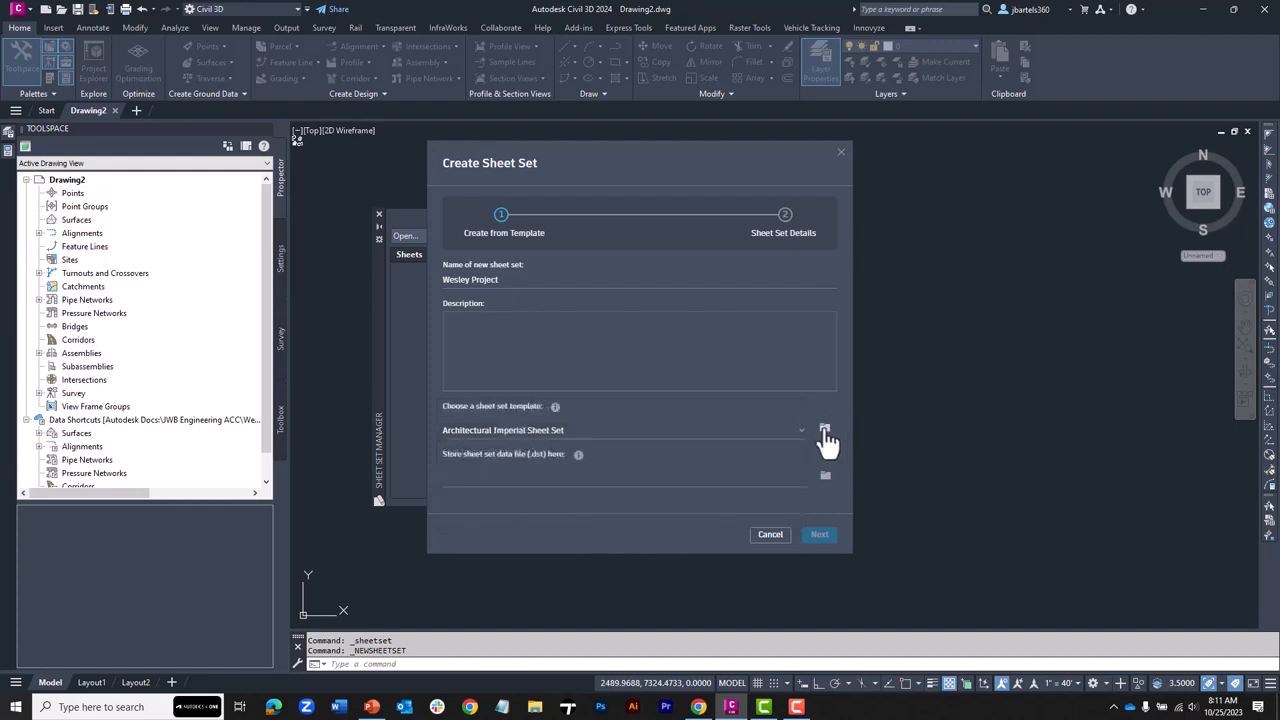
click(825, 431)
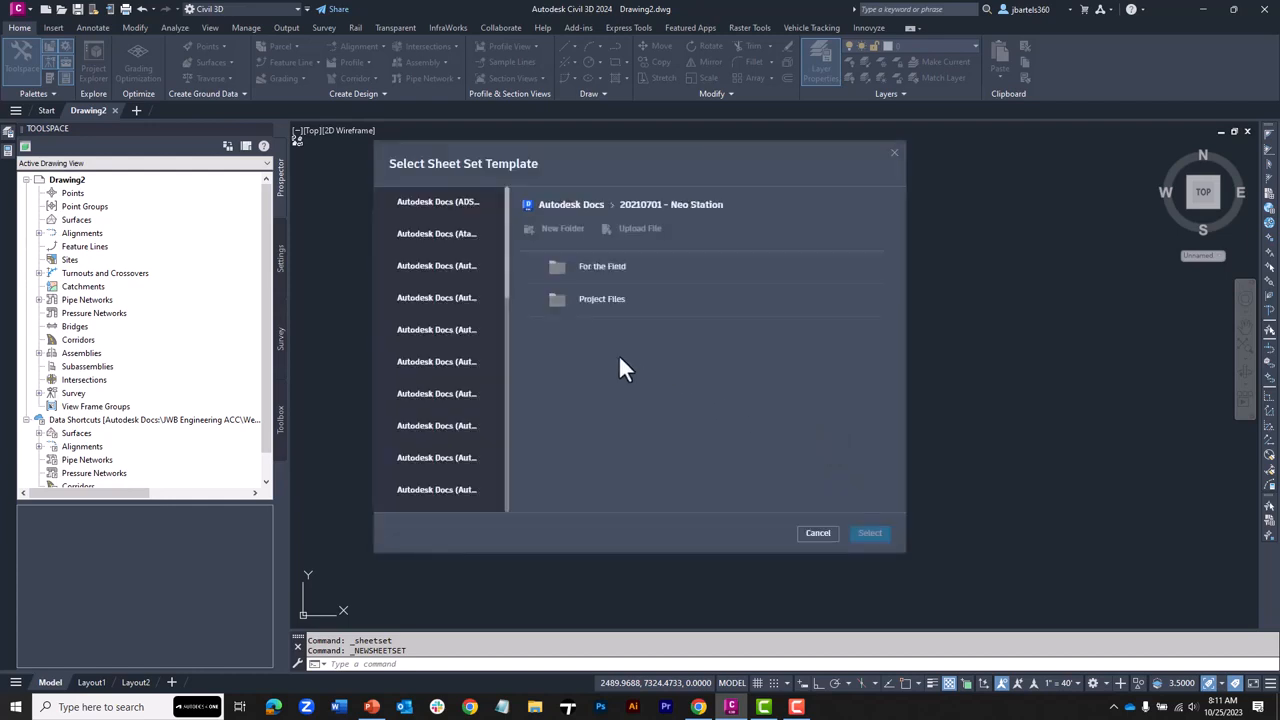
drag(506, 274, 510, 453)
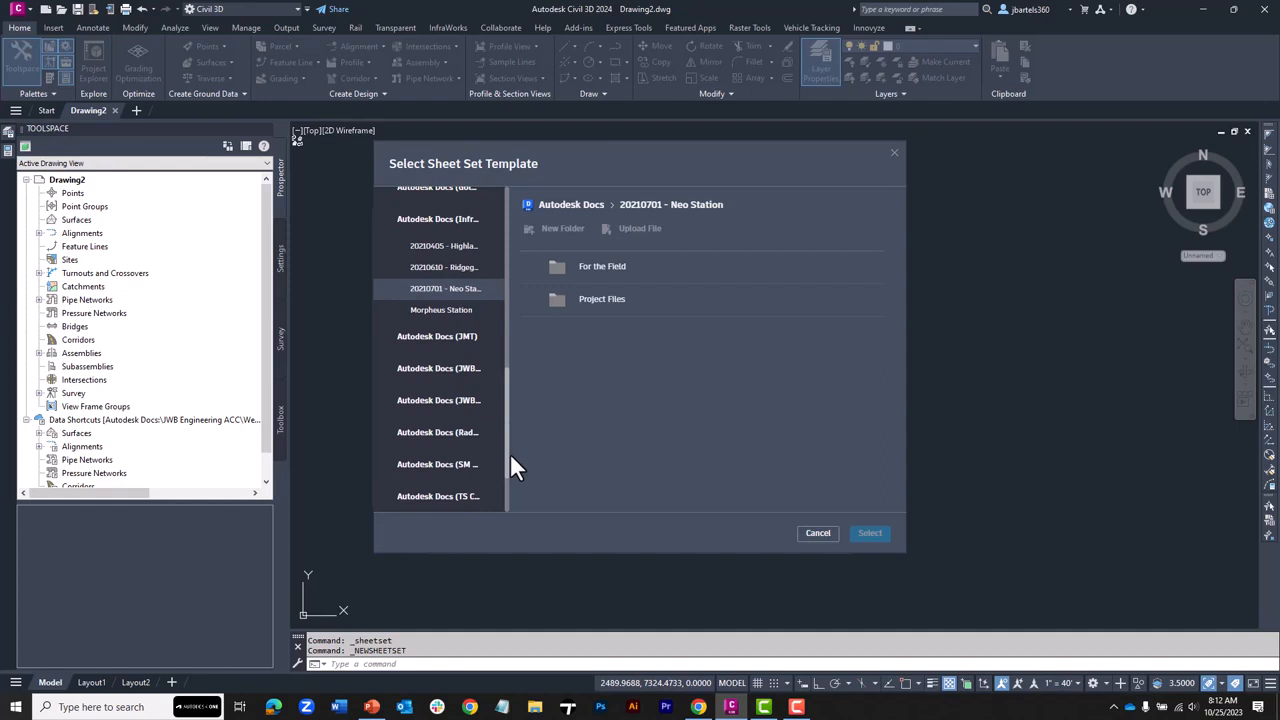
click(460, 403)
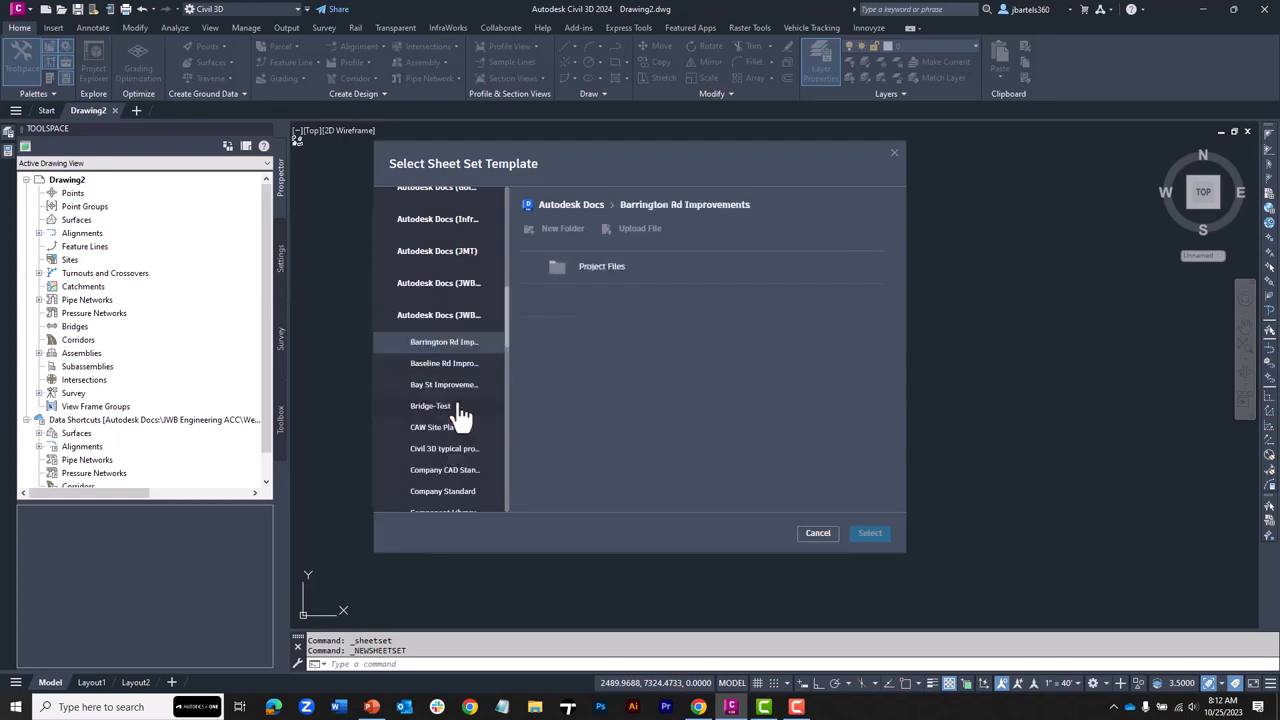
click(456, 474)
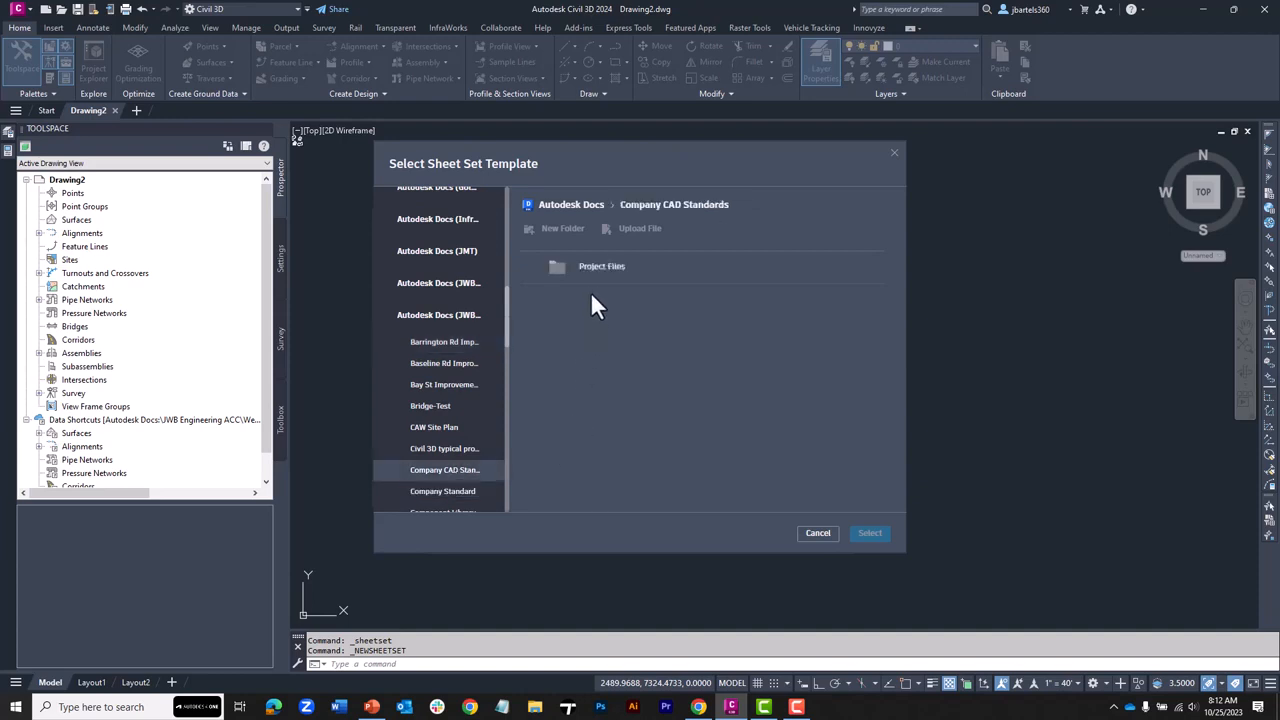
click(601, 267)
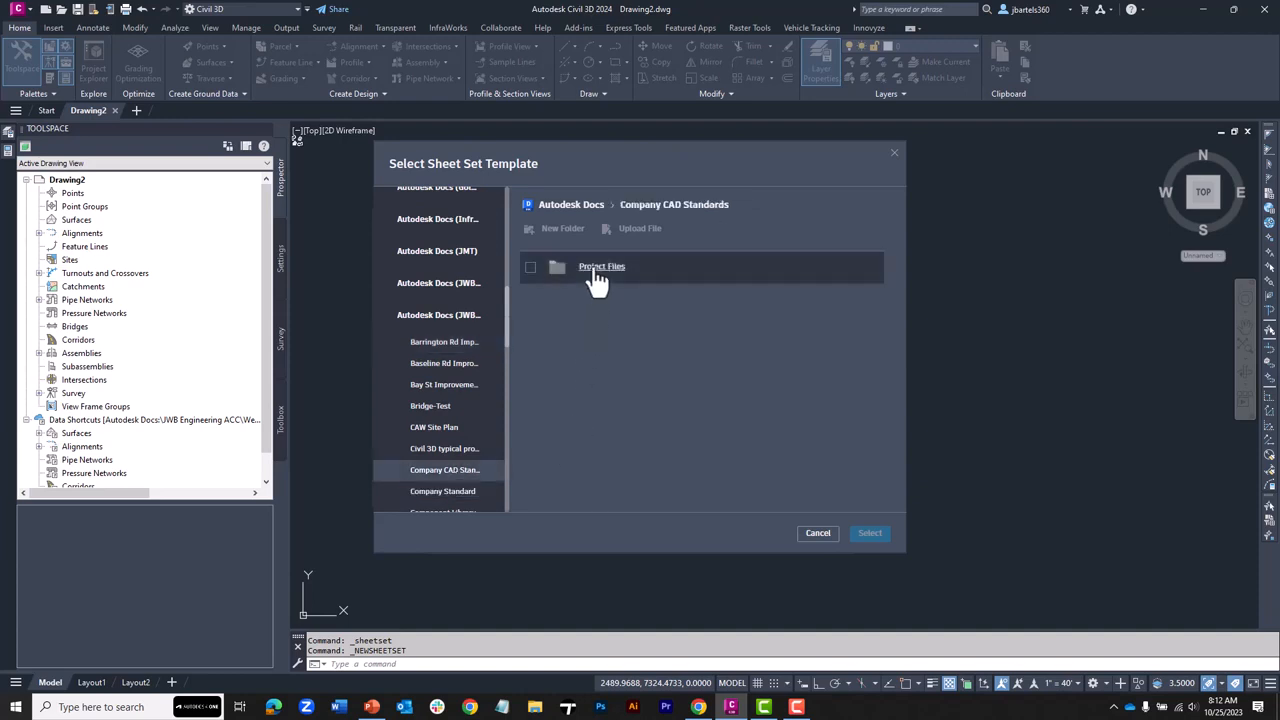
click(594, 272)
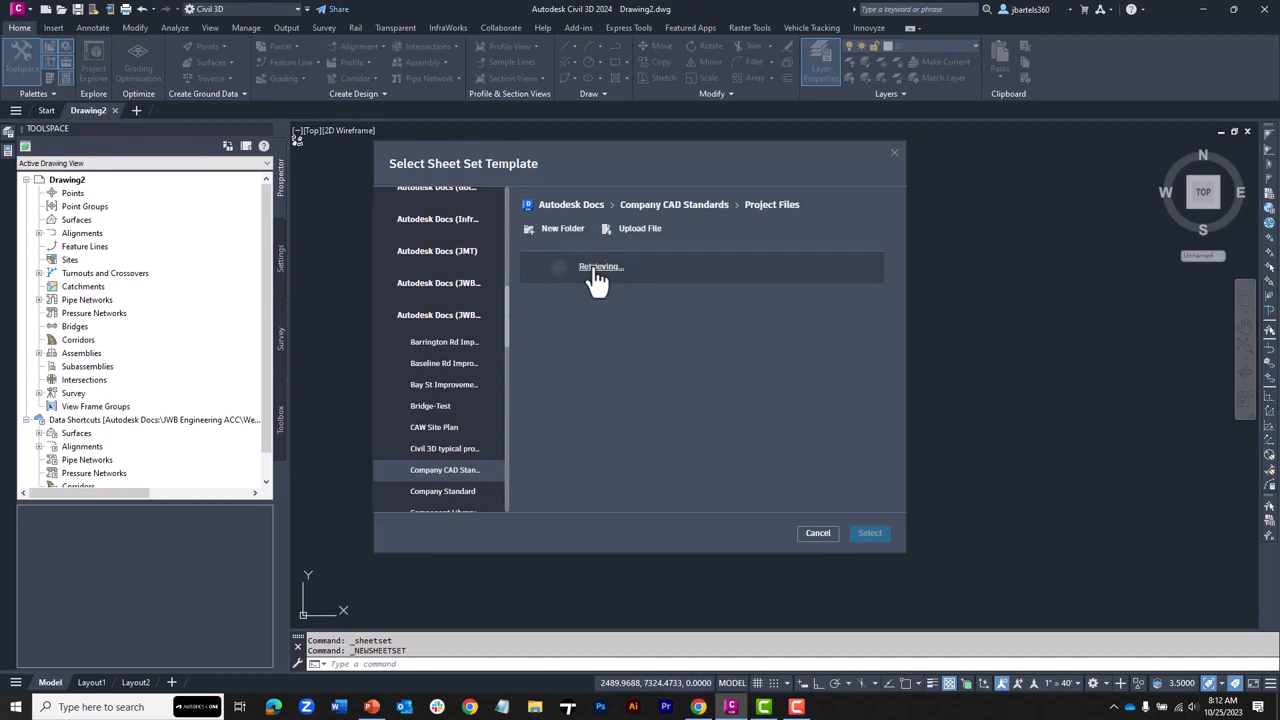
click(596, 367)
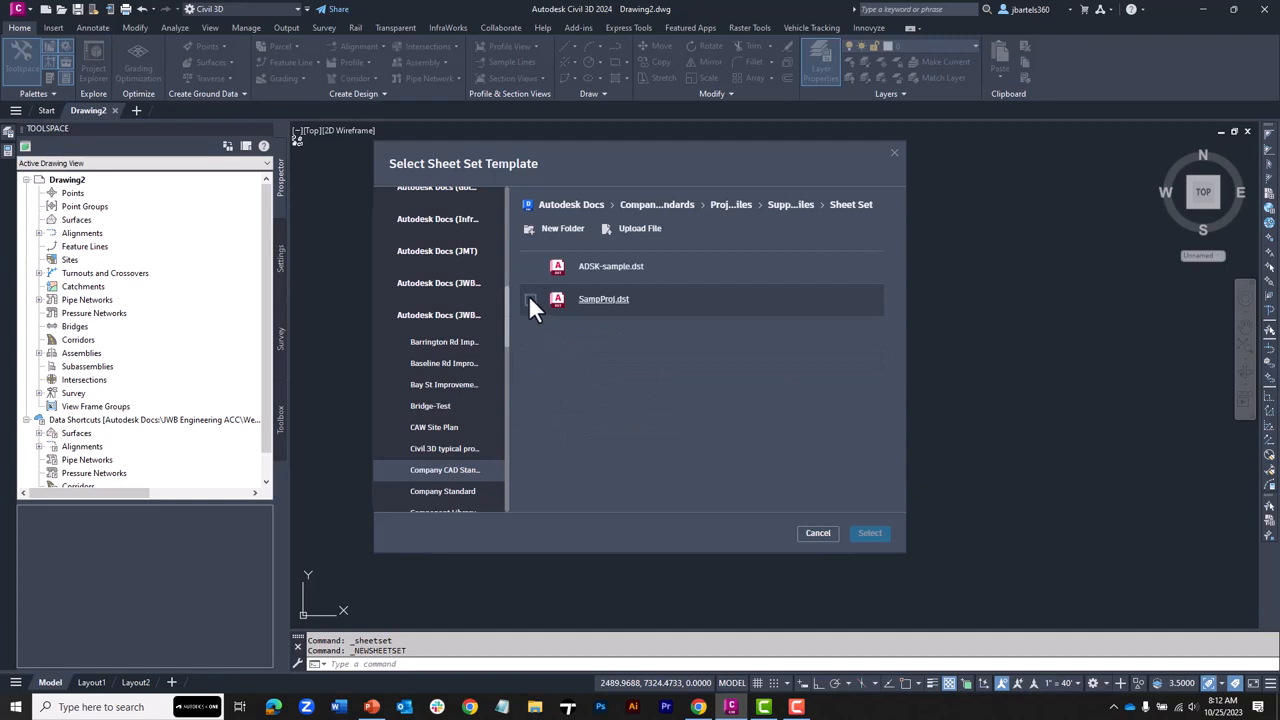
click(530, 299)
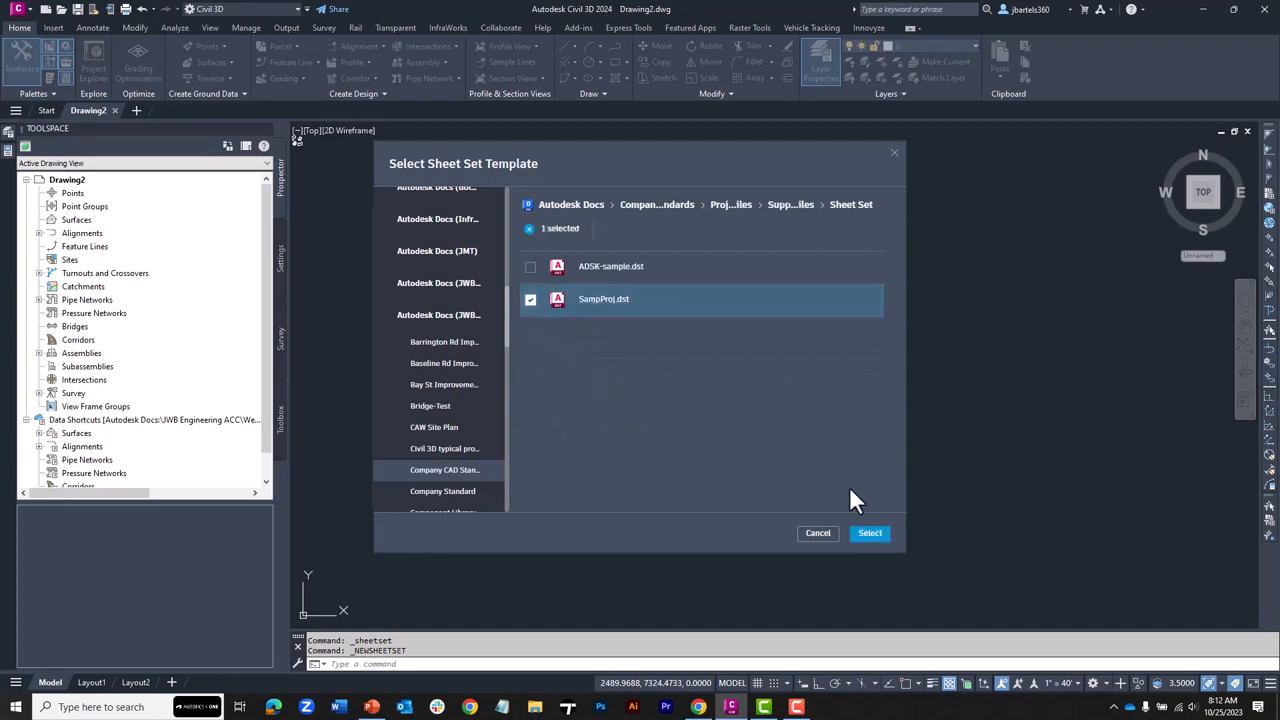
click(868, 533)
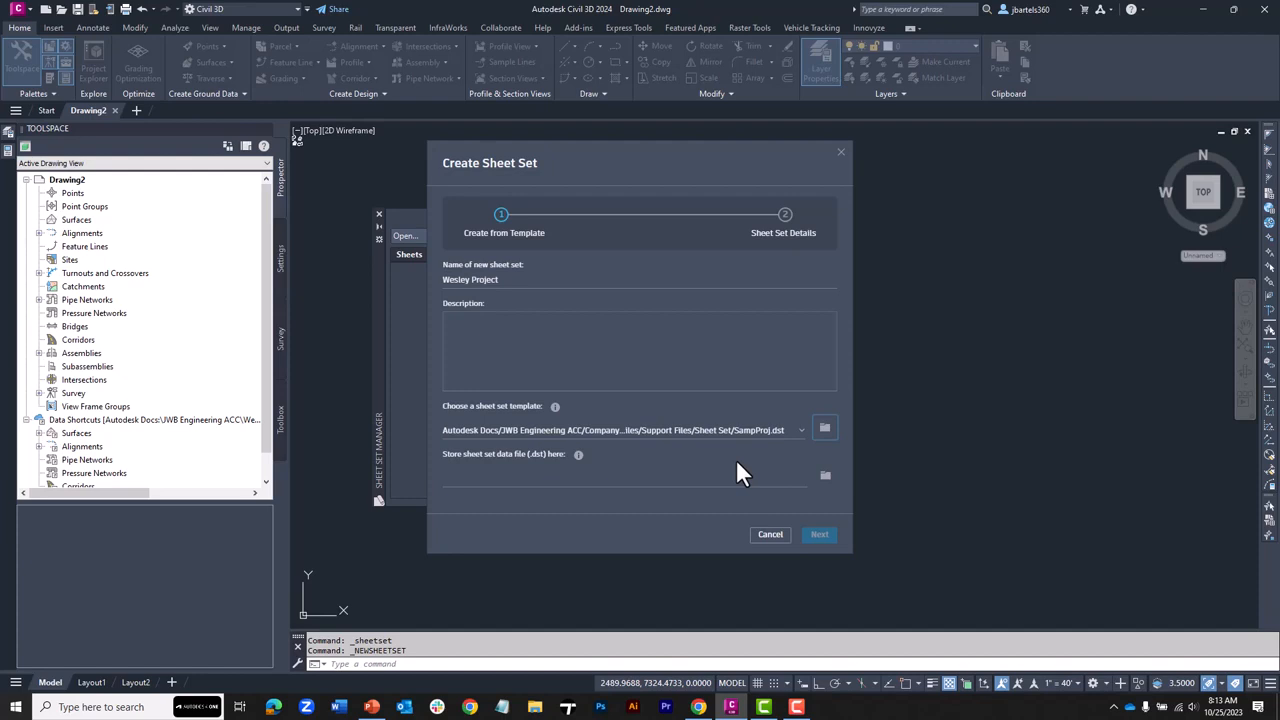
Set the sheet set data file's storage location to the Sheet Set folder in the Wesley Rd Extension project's Project Files
click(825, 476)
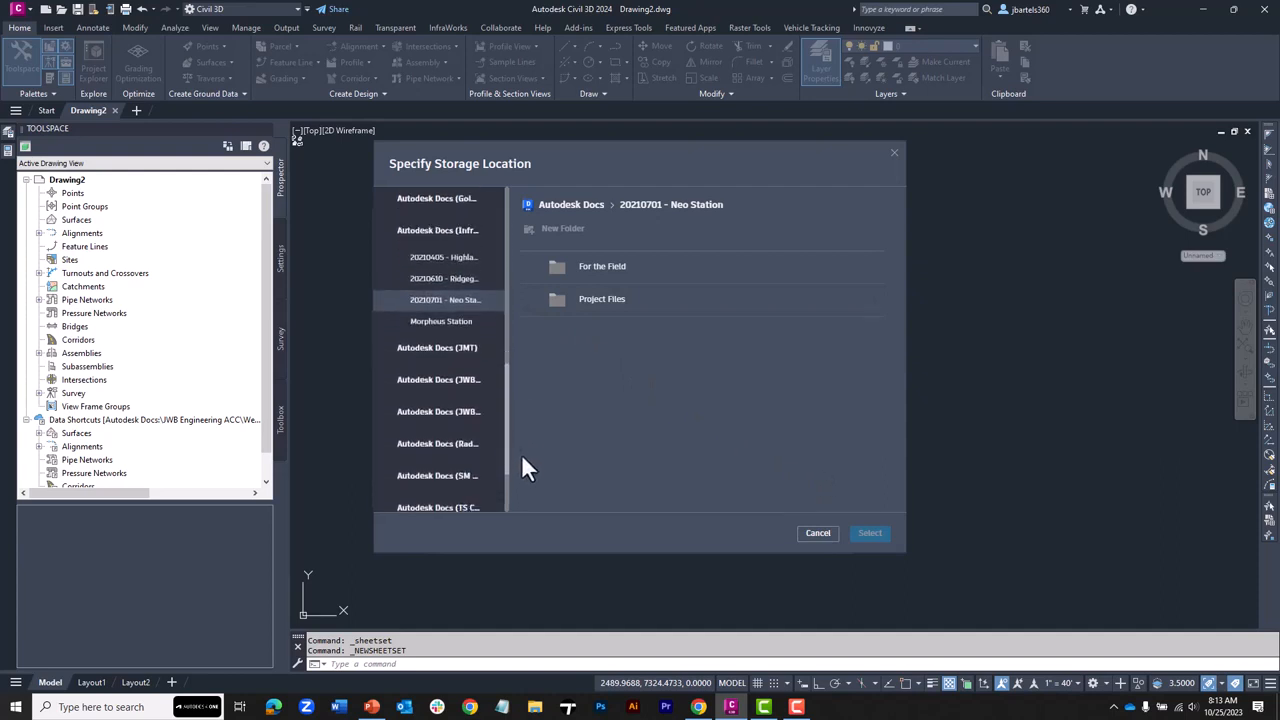
click(471, 413)
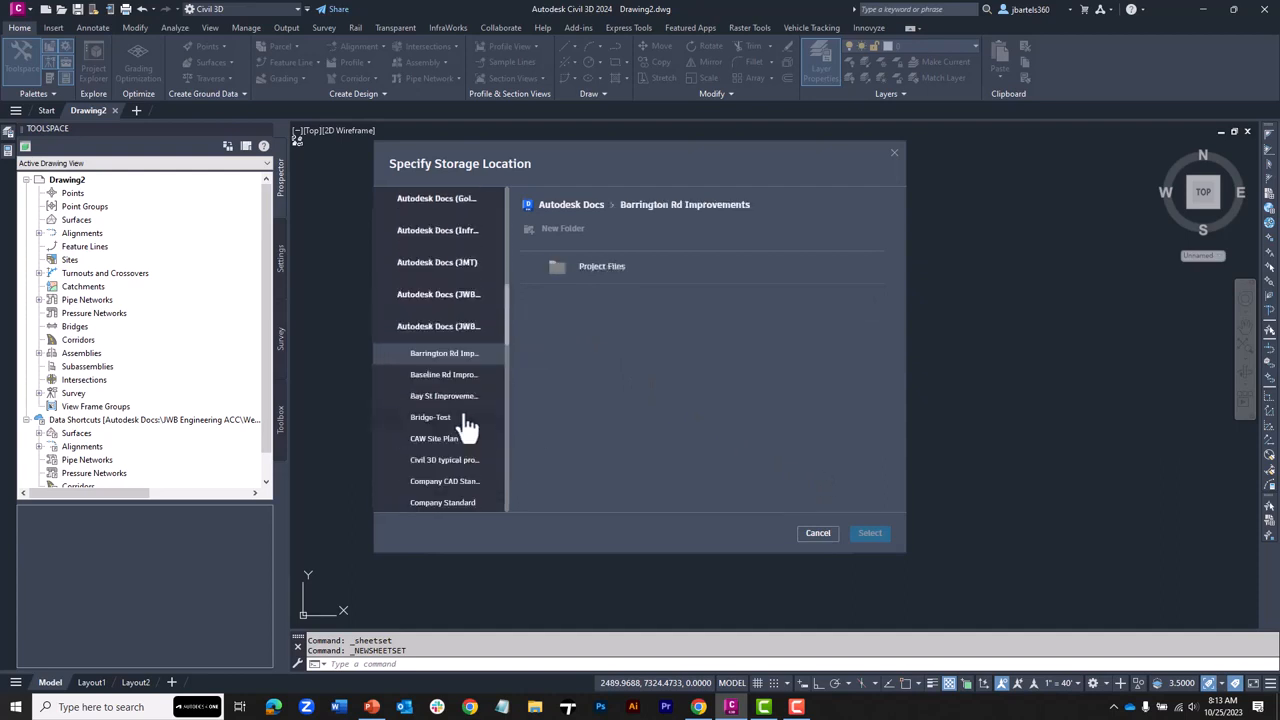
scroll(468, 425, down, 10)
scroll(468, 425, down, 4)
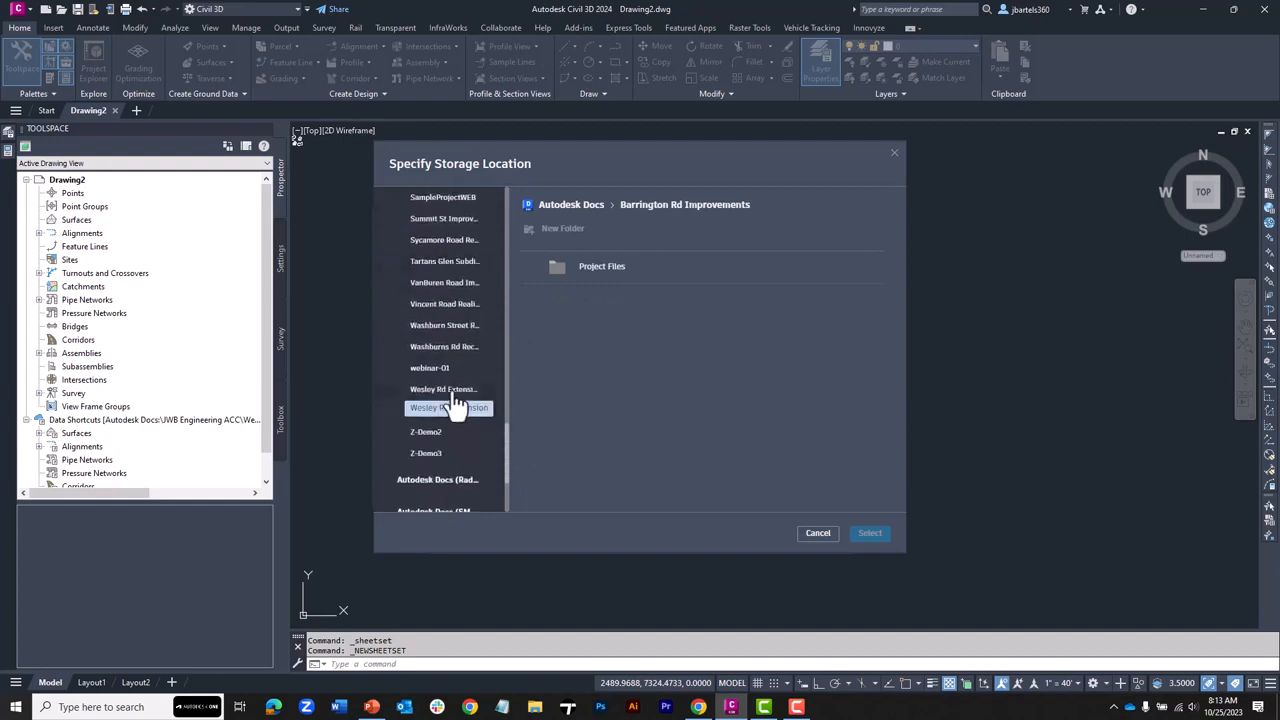
click(455, 392)
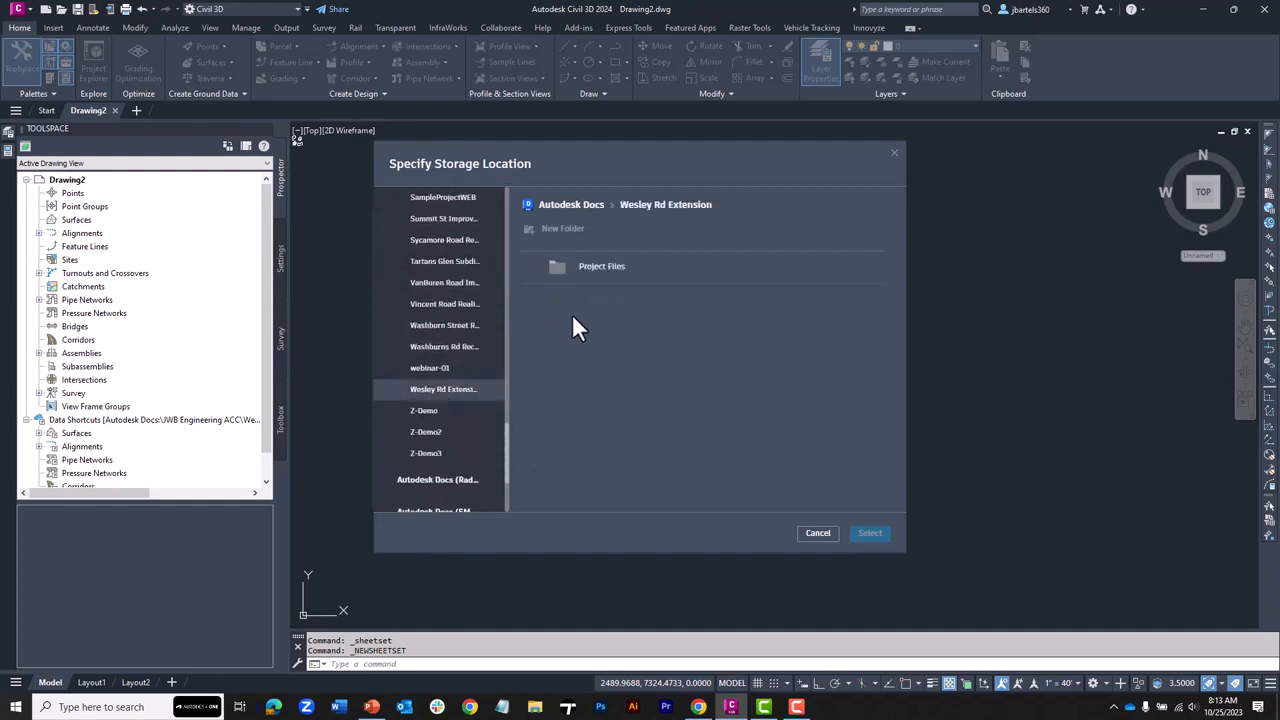
double_click(595, 272)
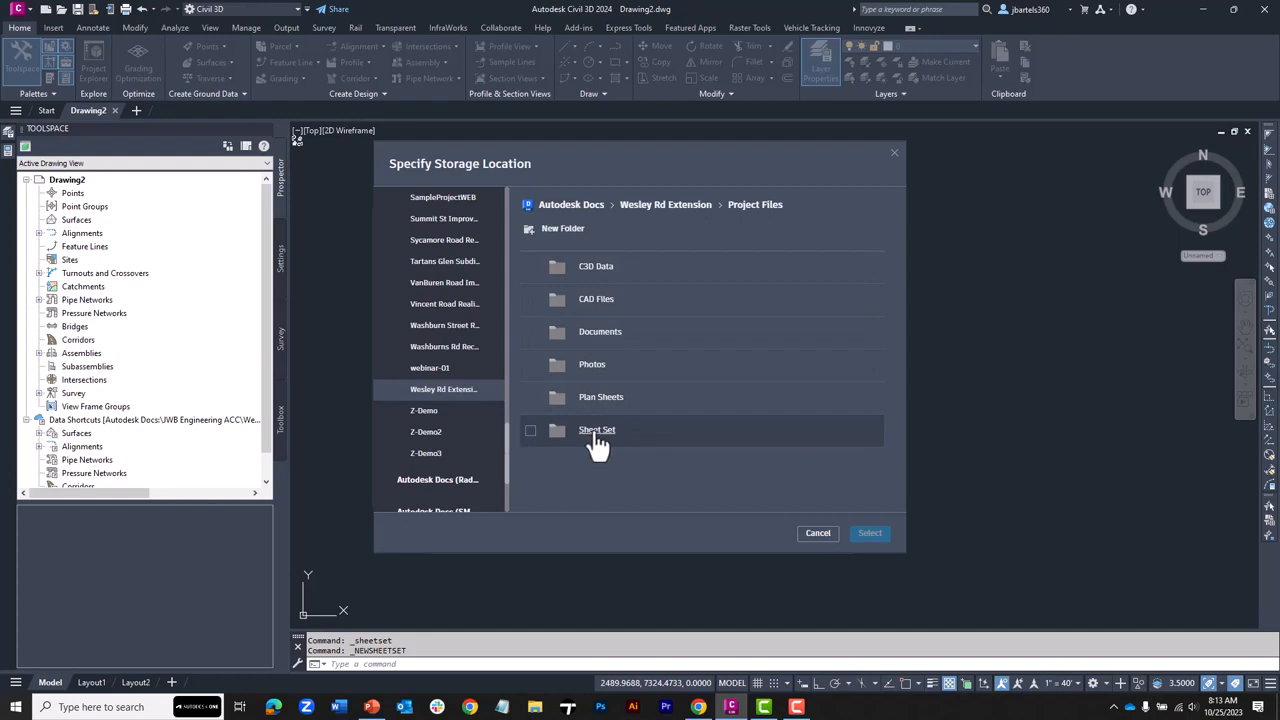
click(530, 430)
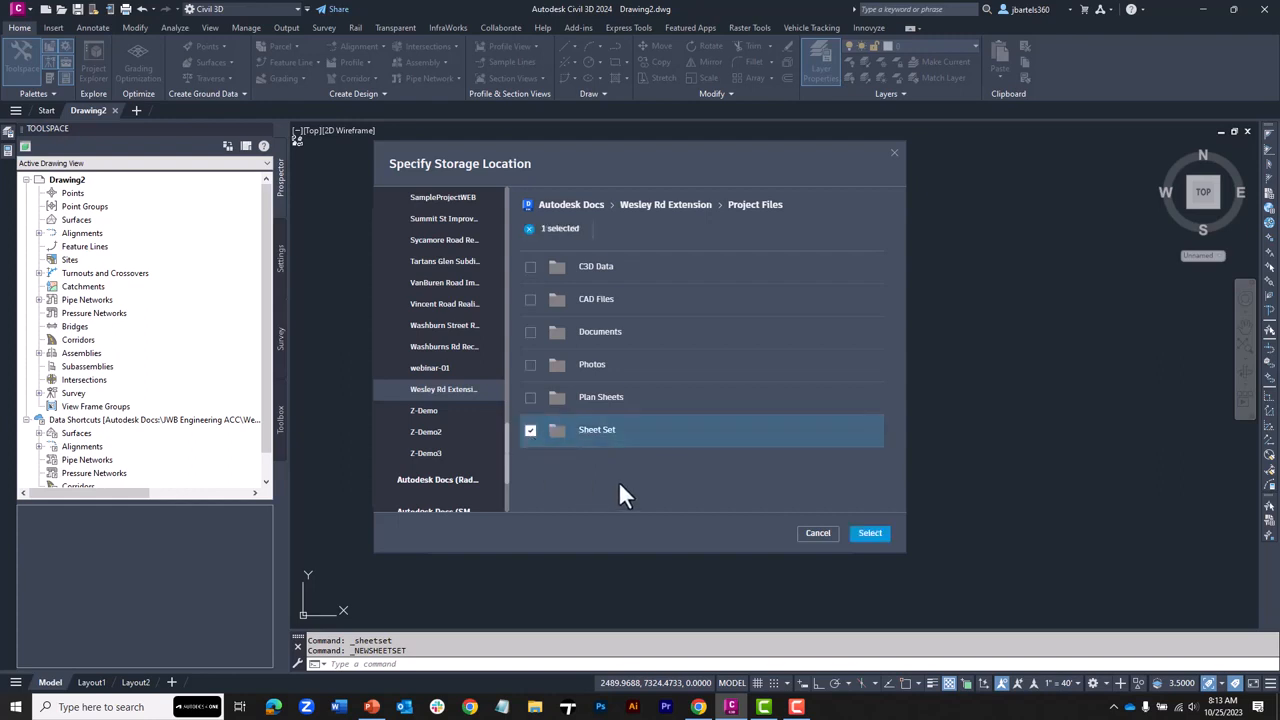
click(866, 536)
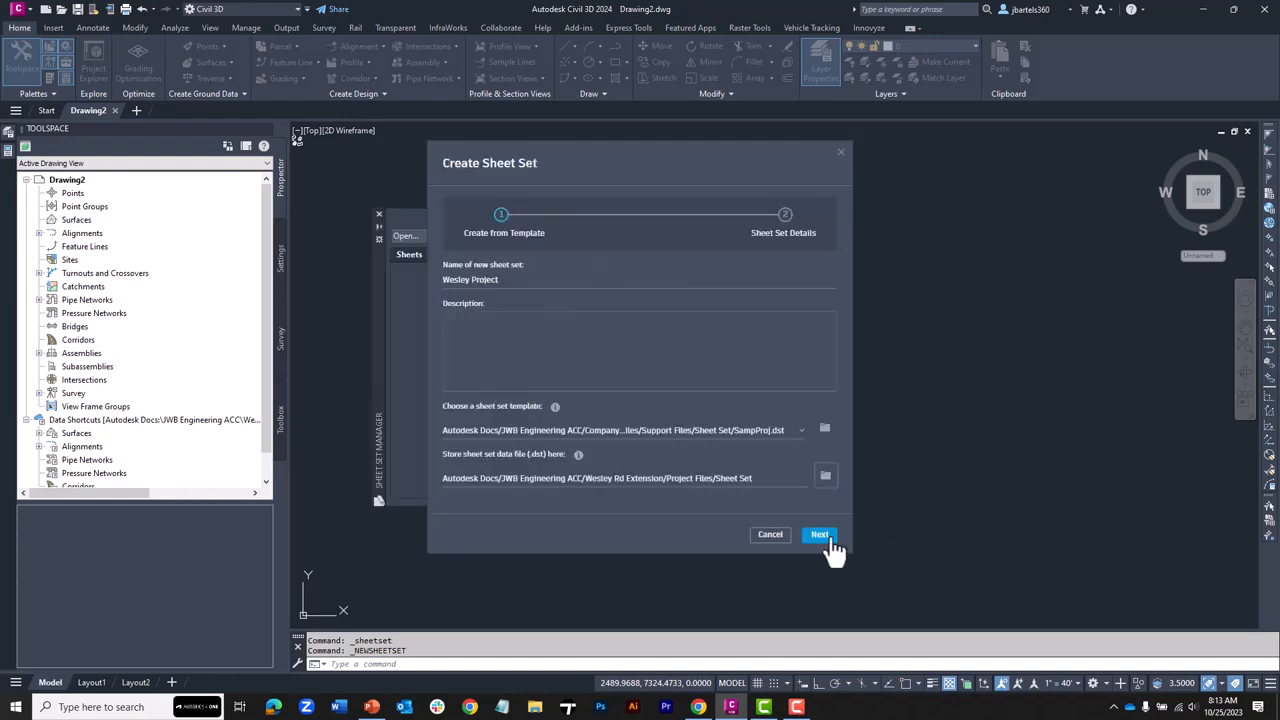
Review the sheet set details and create the Wesley Project sheet set
click(832, 537)
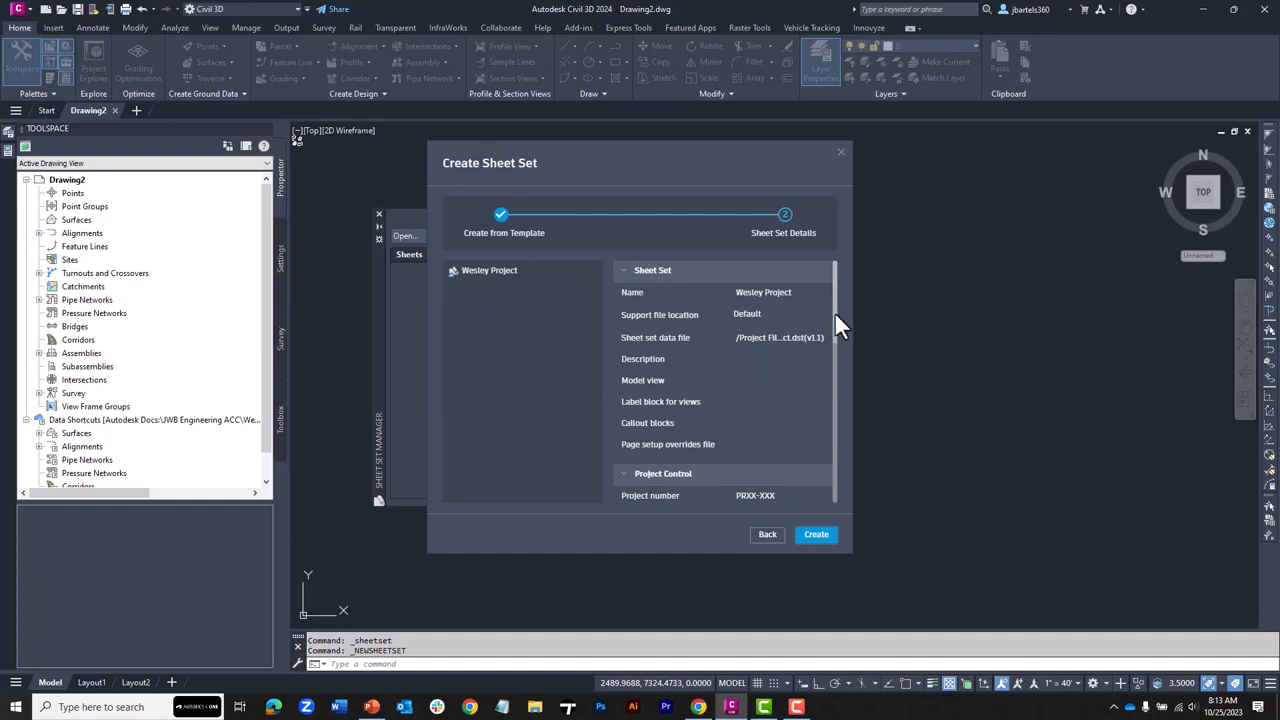
drag(836, 316, 846, 355)
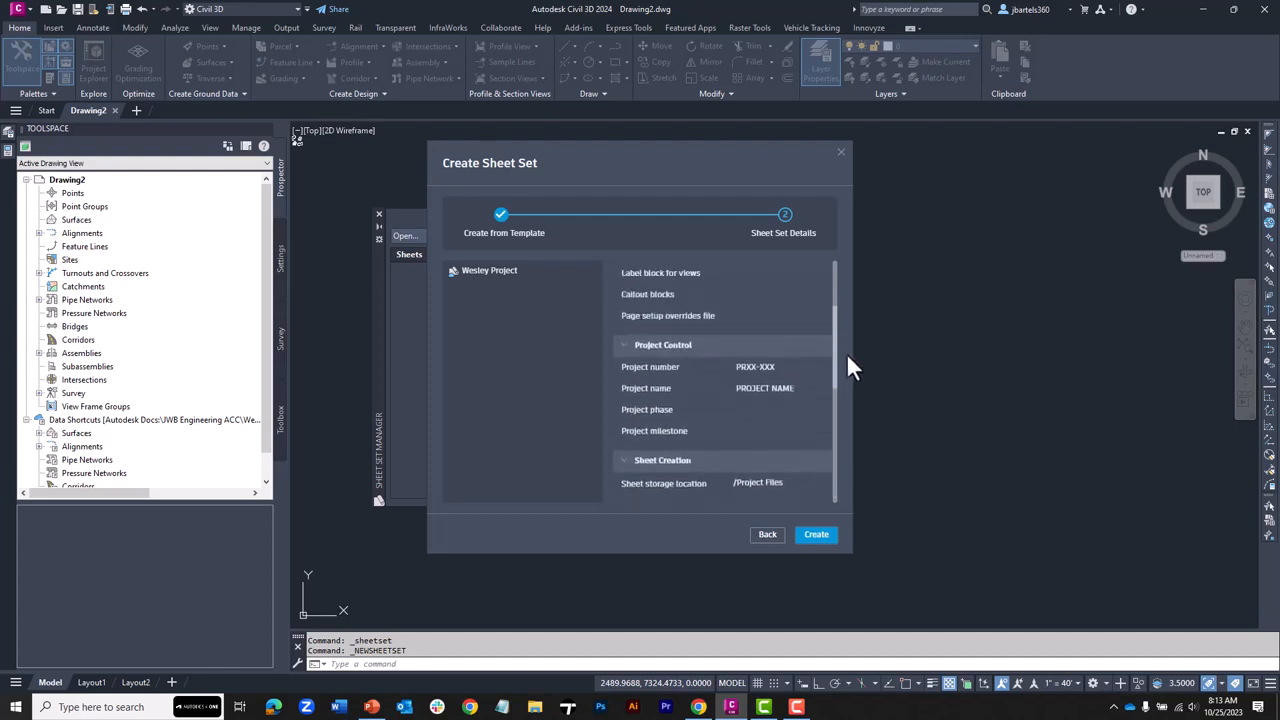
click(816, 536)
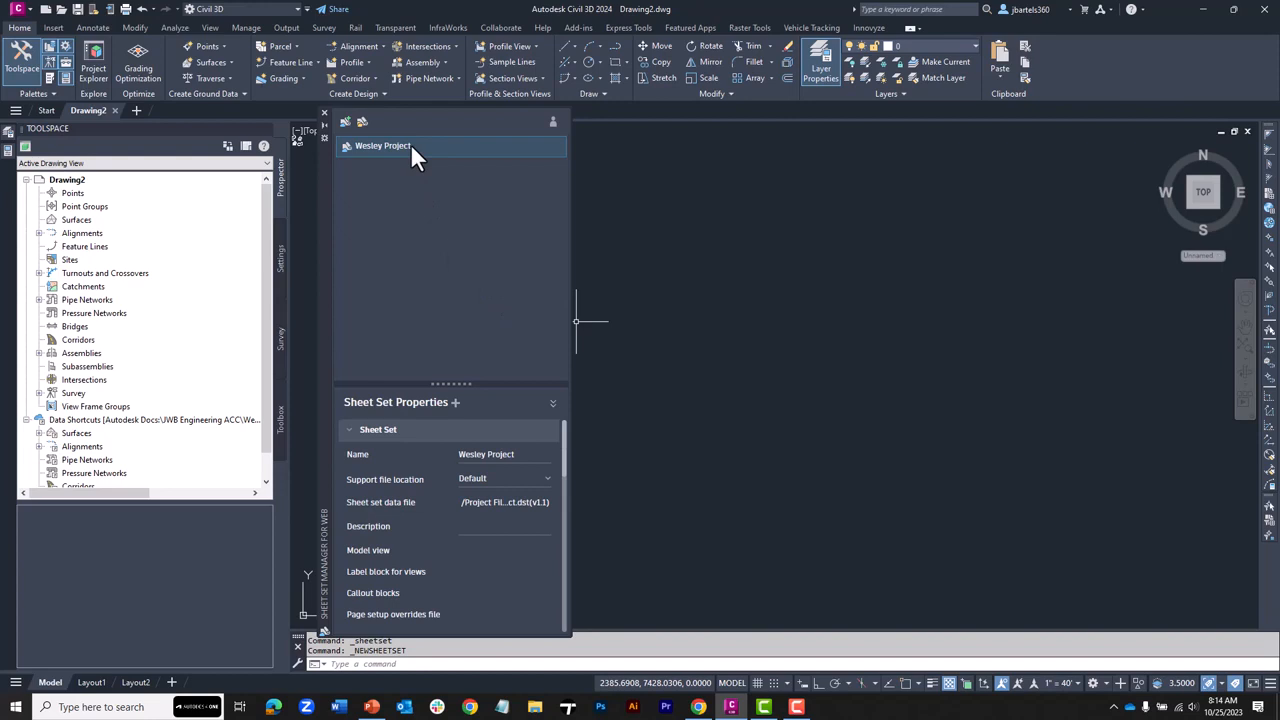
Set the sheet set's project name to "Wesley Road" and its project number to PR-009993333
drag(566, 437, 557, 487)
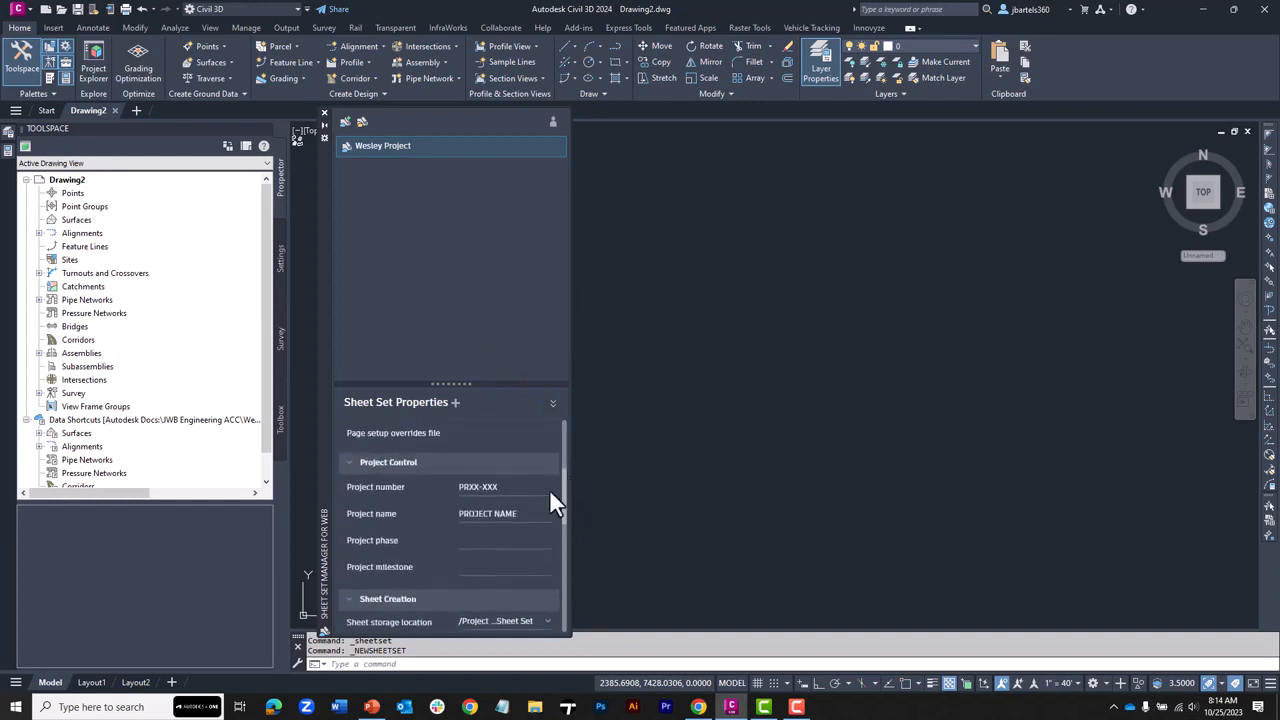
click(462, 518)
text(Wesley Road)
click(490, 487)
text(PR-009993333)
click(456, 404)
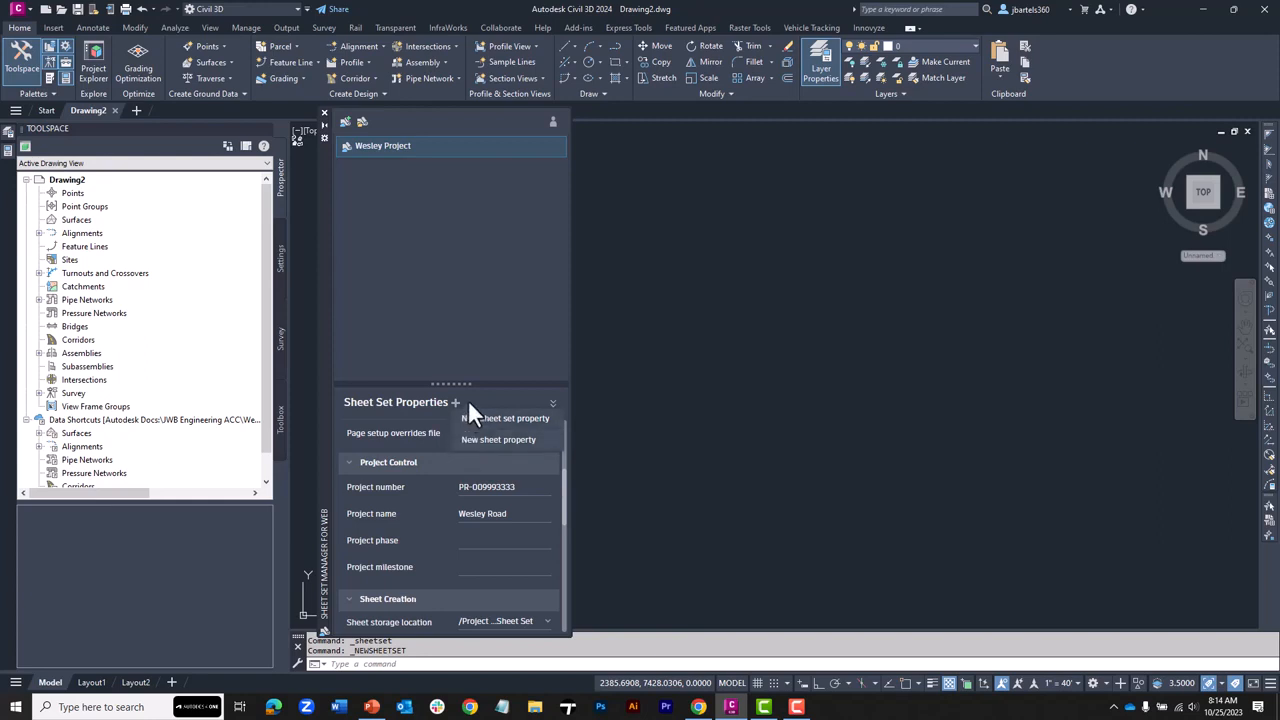
click(470, 403)
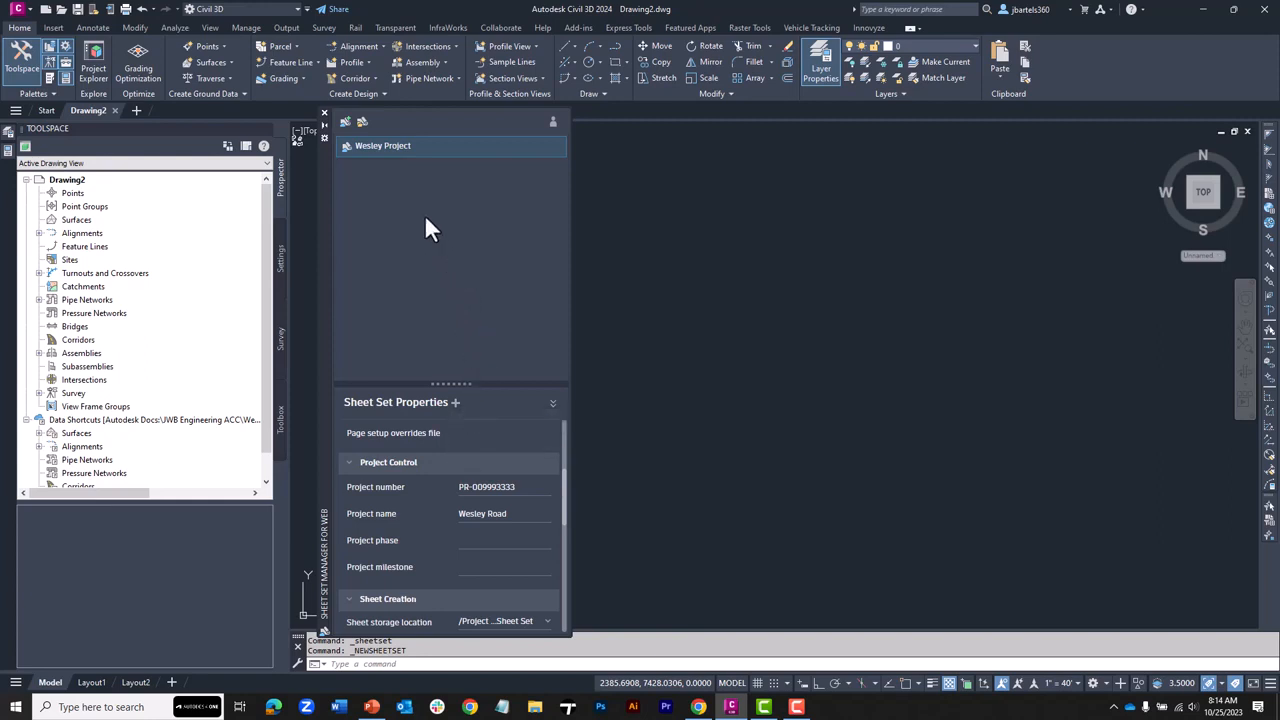
Choose COV.dwg, DET.dwg and GNOTES.dwg from the project's CAD Files folder for import into the Wesley Project sheet set
right_click(387, 142)
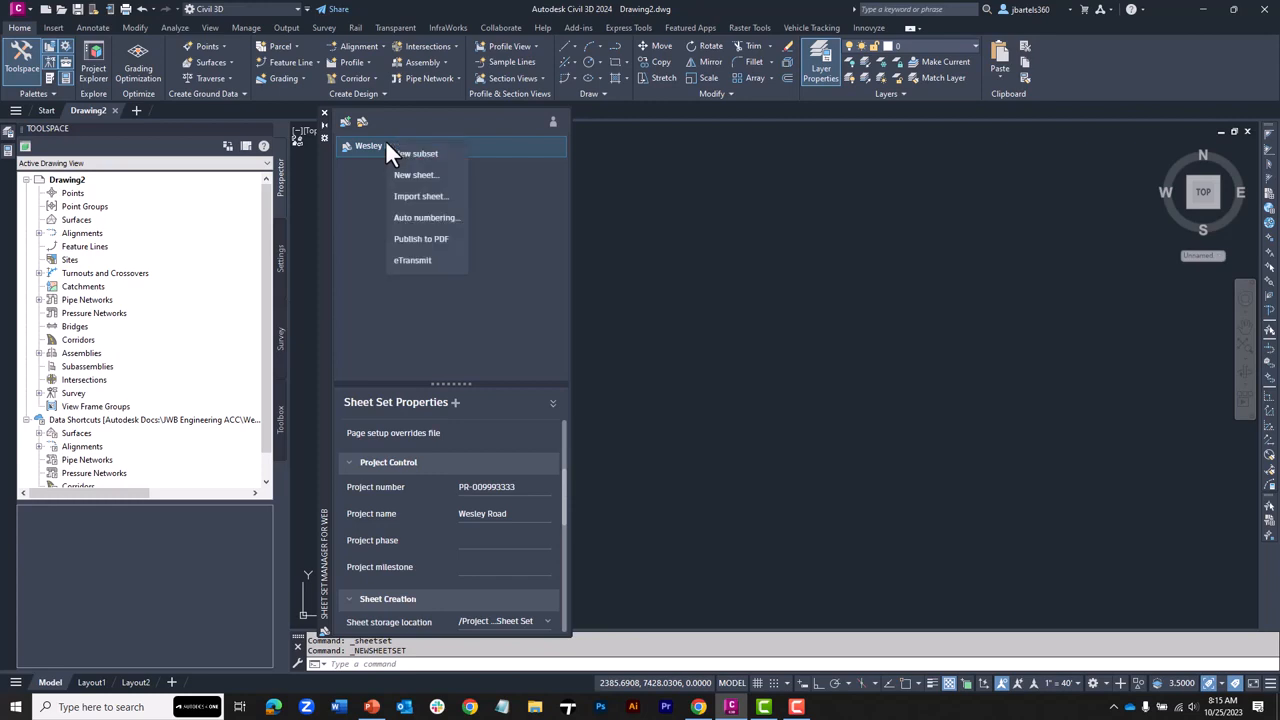
click(401, 197)
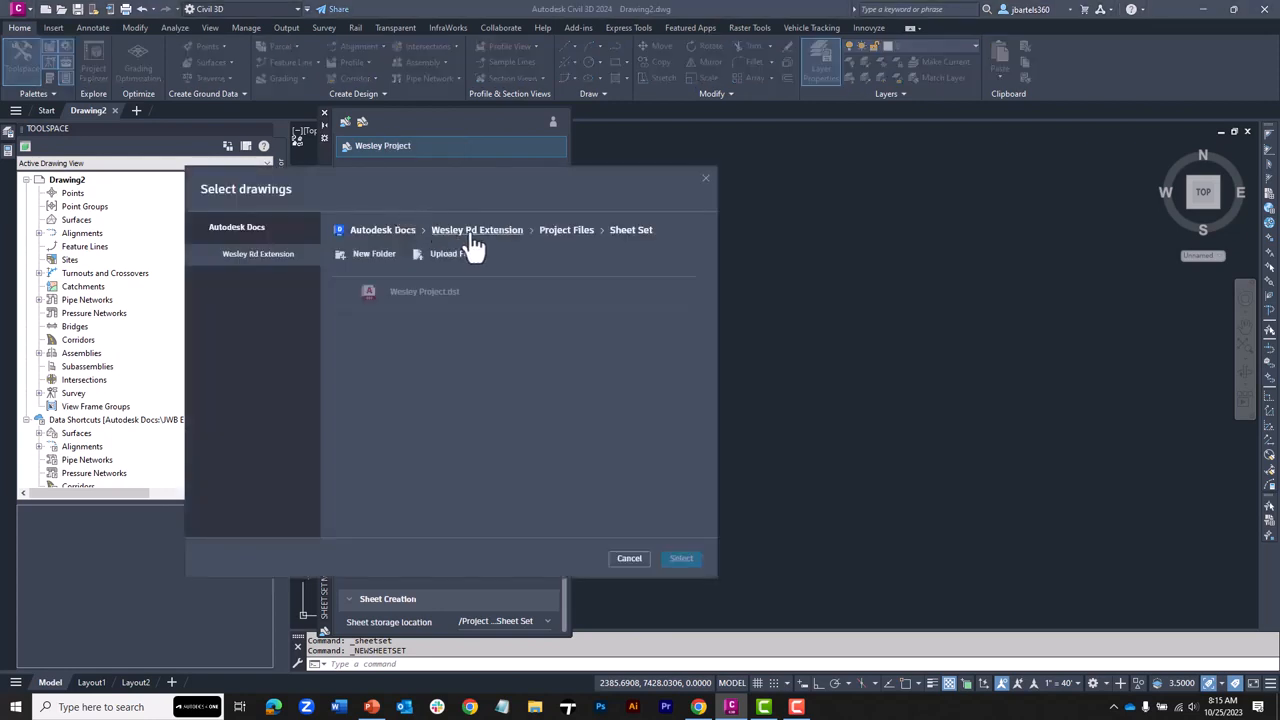
click(566, 232)
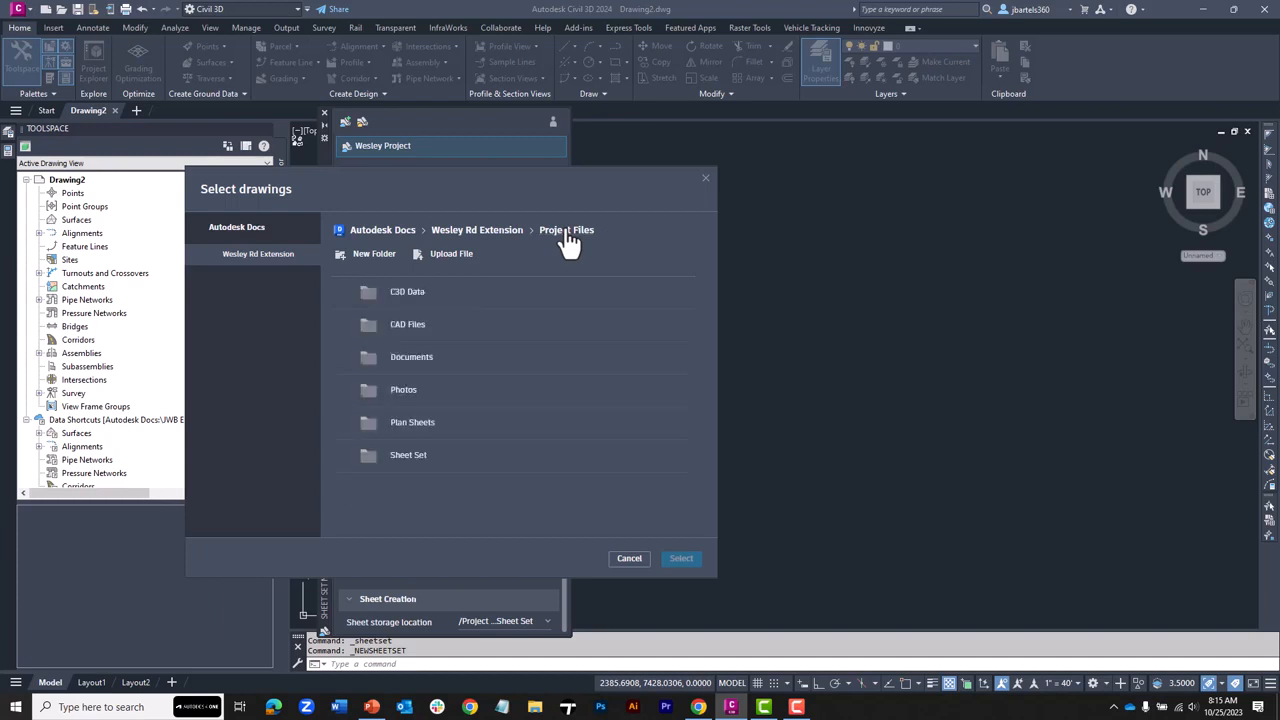
double_click(413, 328)
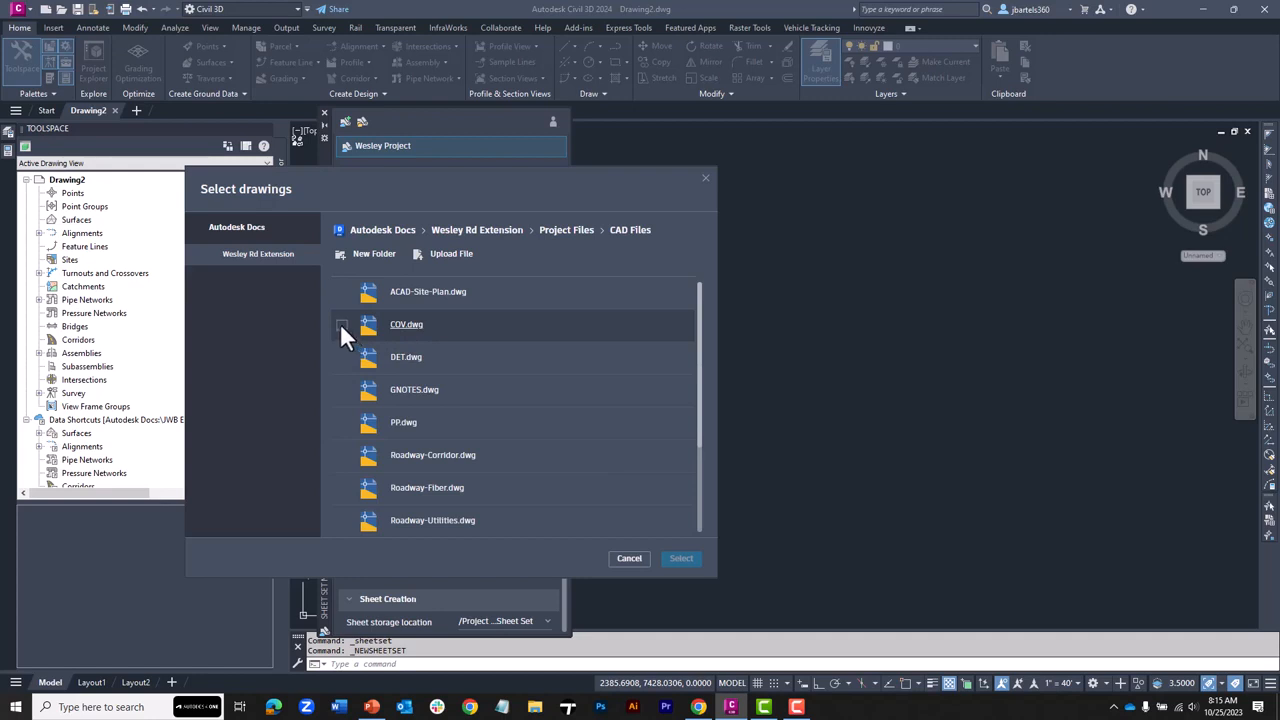
click(341, 325)
click(341, 357)
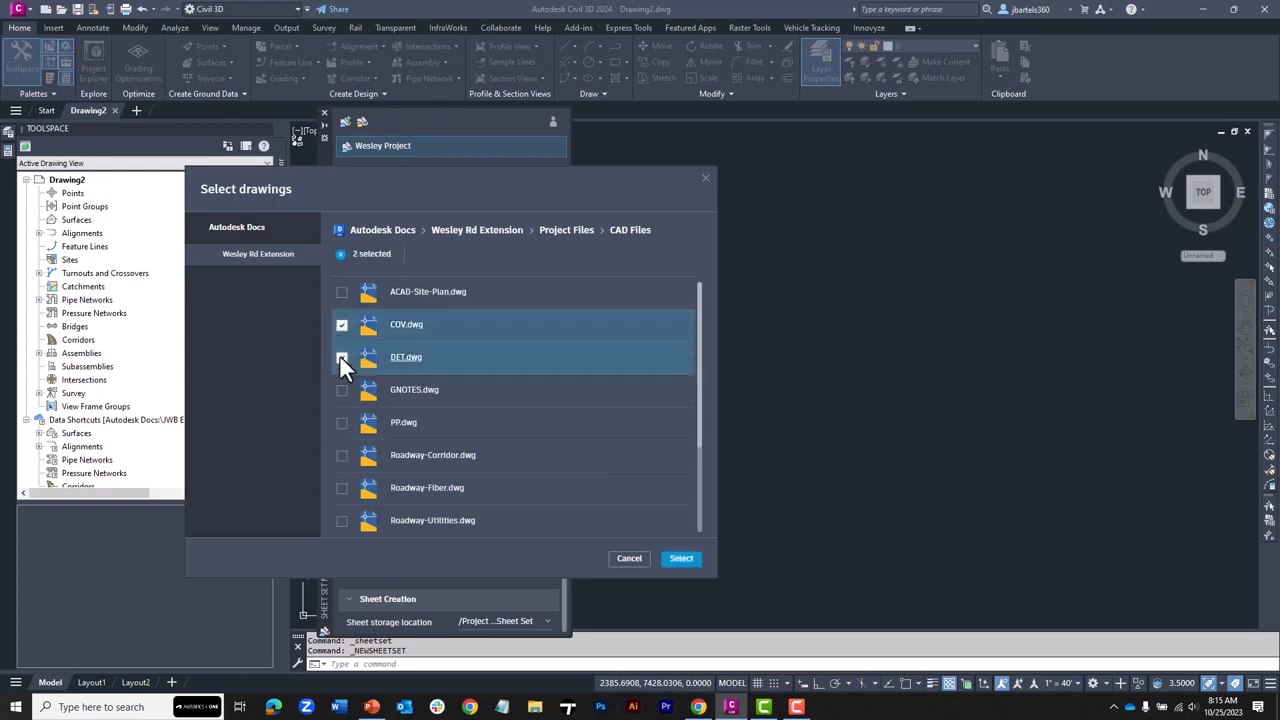
click(341, 389)
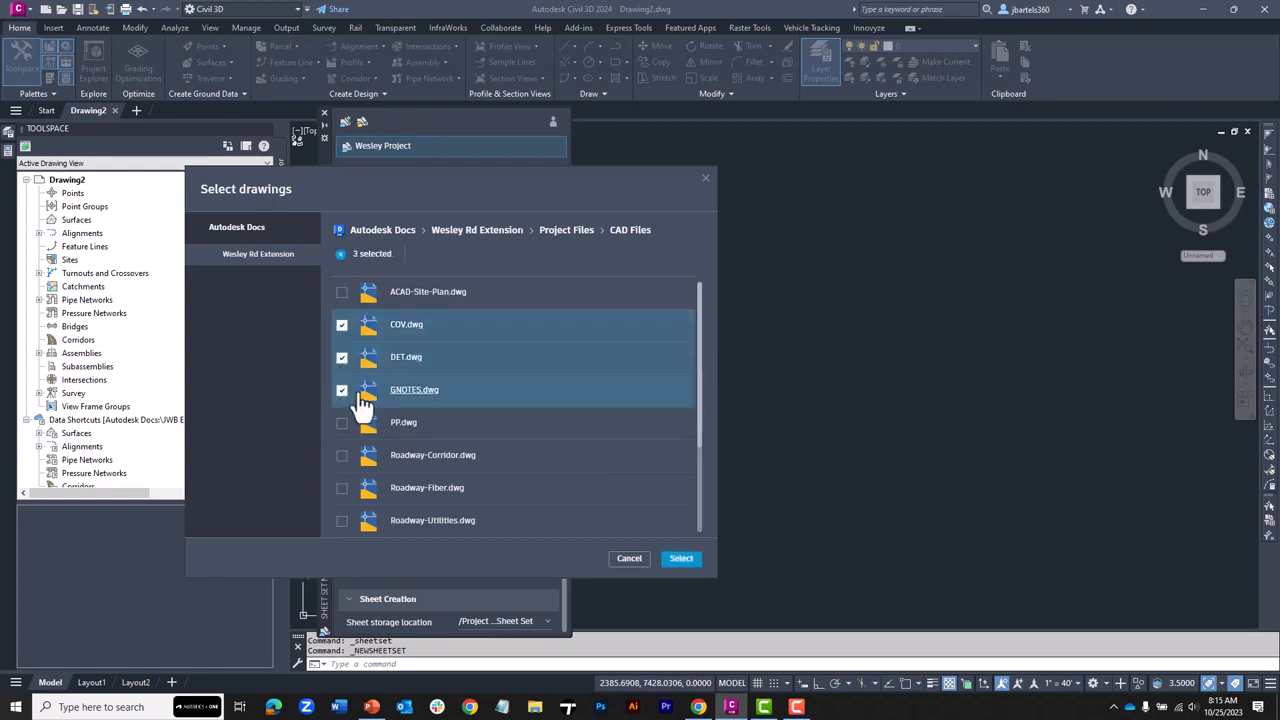
click(680, 560)
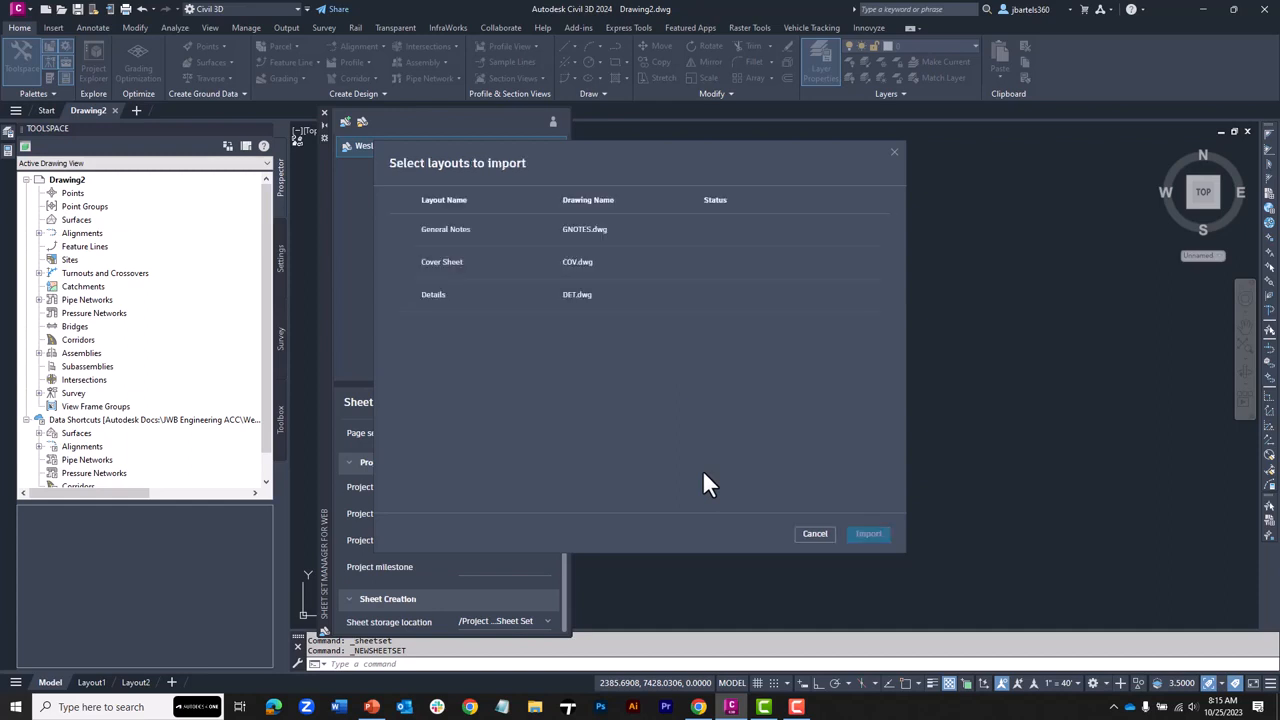
Import the General Notes, Cover Sheet and Details layouts, and move Cover Sheet above General Notes in the sheet set
click(400, 229)
click(400, 262)
click(400, 294)
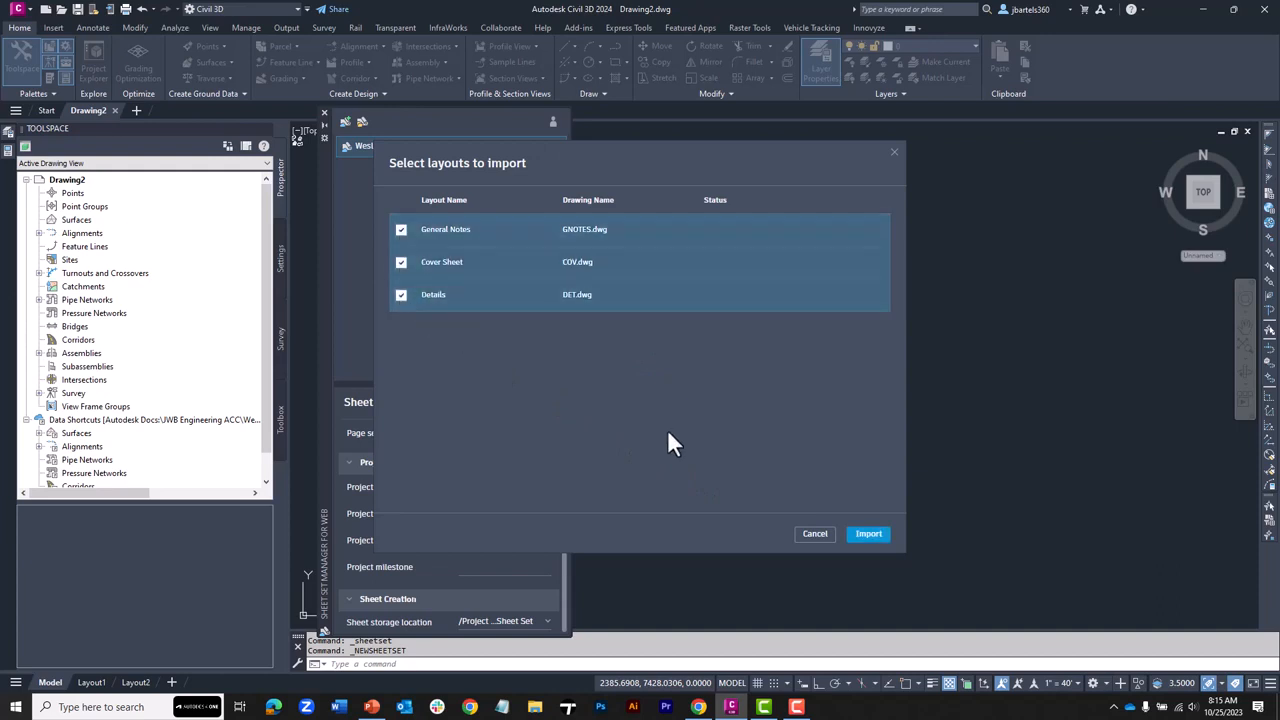
click(863, 534)
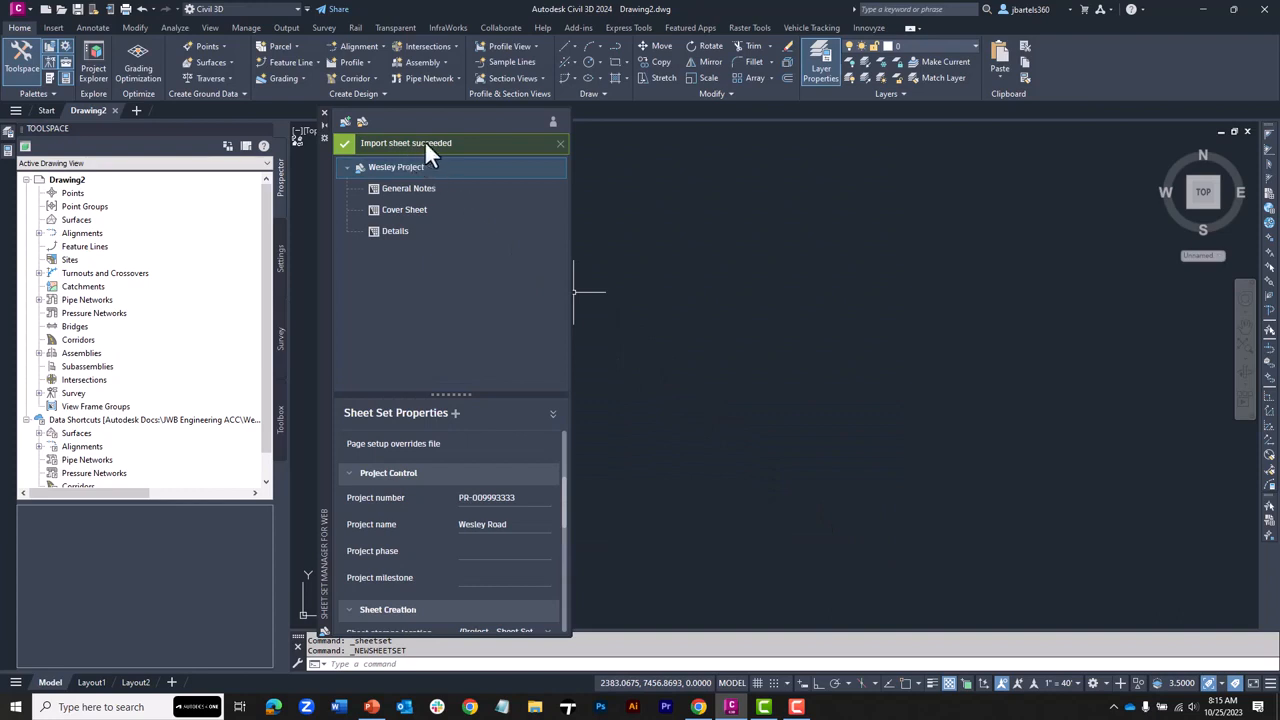
click(561, 145)
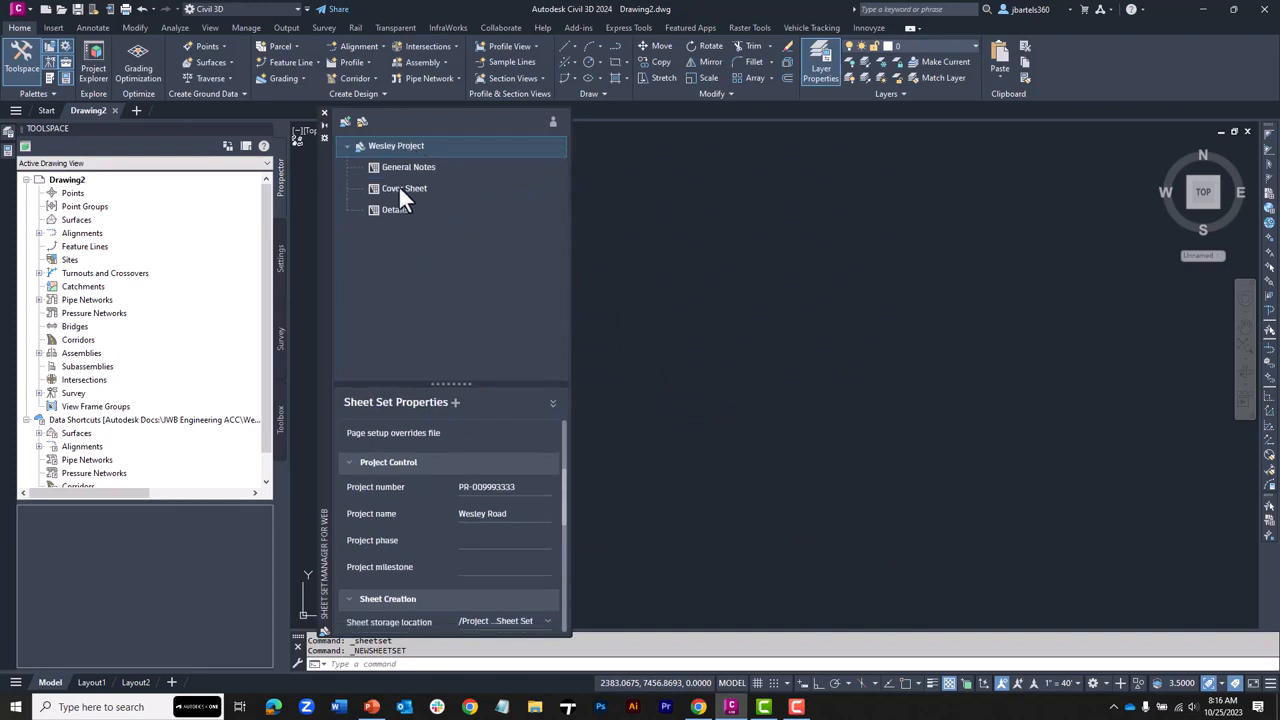
mouse_move(398, 186)
mouse_down()
mouse_move(400, 217)
mouse_move(397, 162)
mouse_up()
Add a subset to the Wesley Project sheet set and name it NEW GROUP
right_click(390, 144)
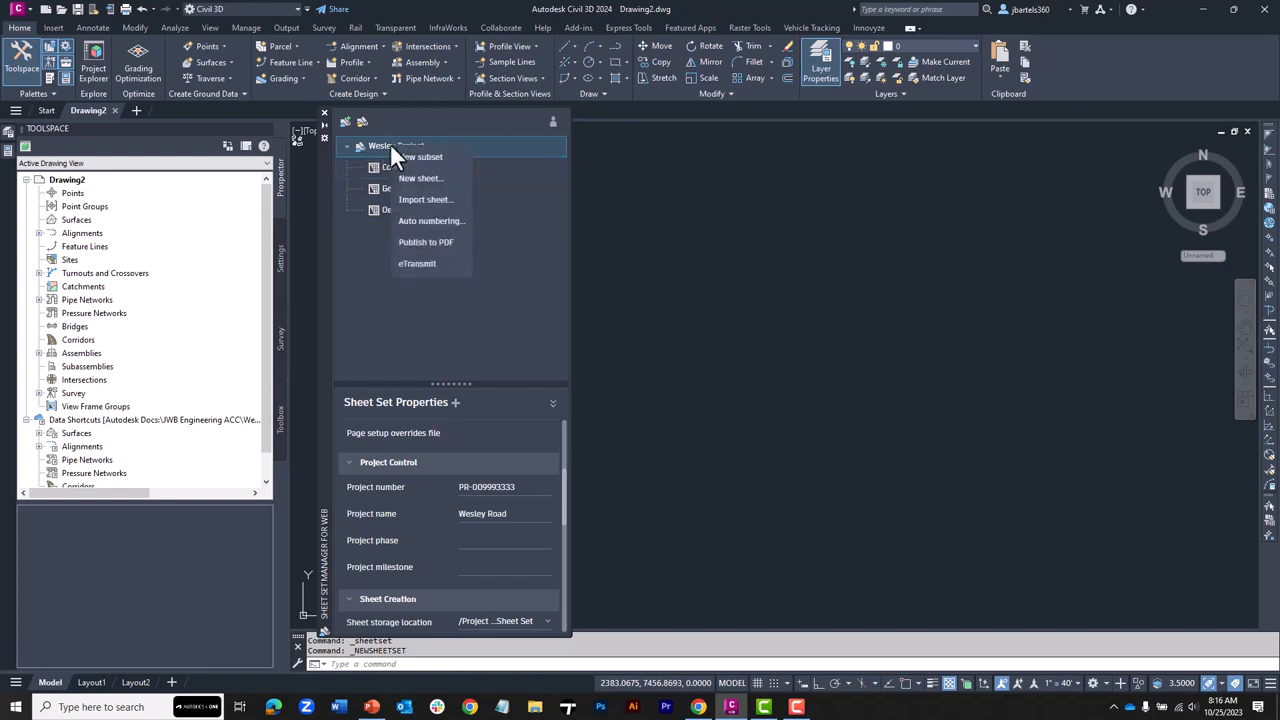
click(416, 157)
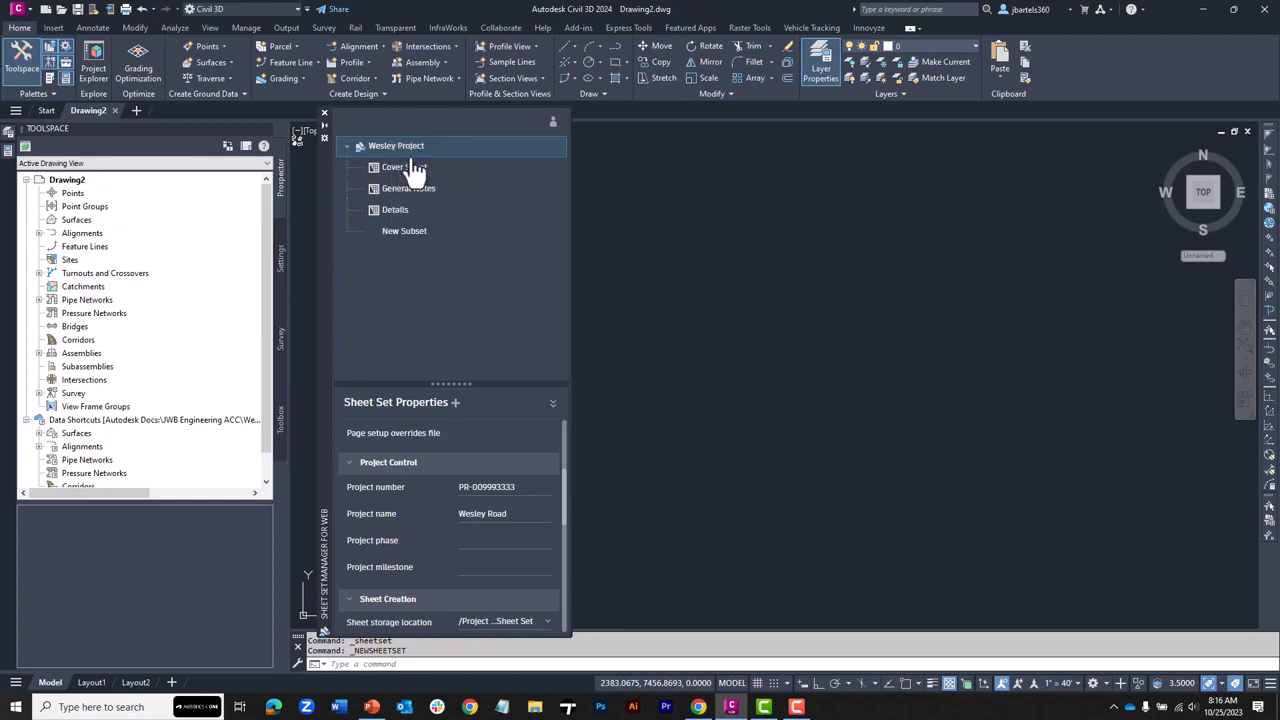
click(411, 233)
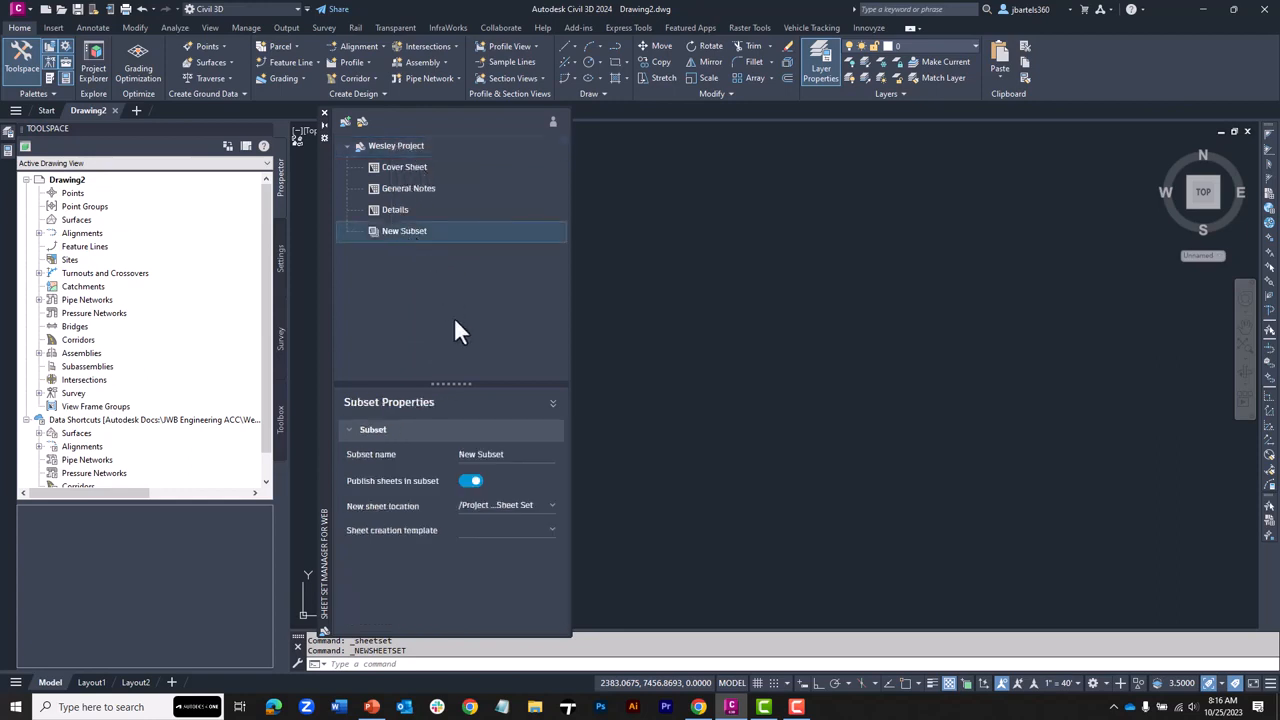
click(512, 453)
text(NEW GROUP)
key(Return)
Move the Cover Sheet into the NEW GROUP subset and return it to the start of the sheet set
drag(397, 168, 401, 235)
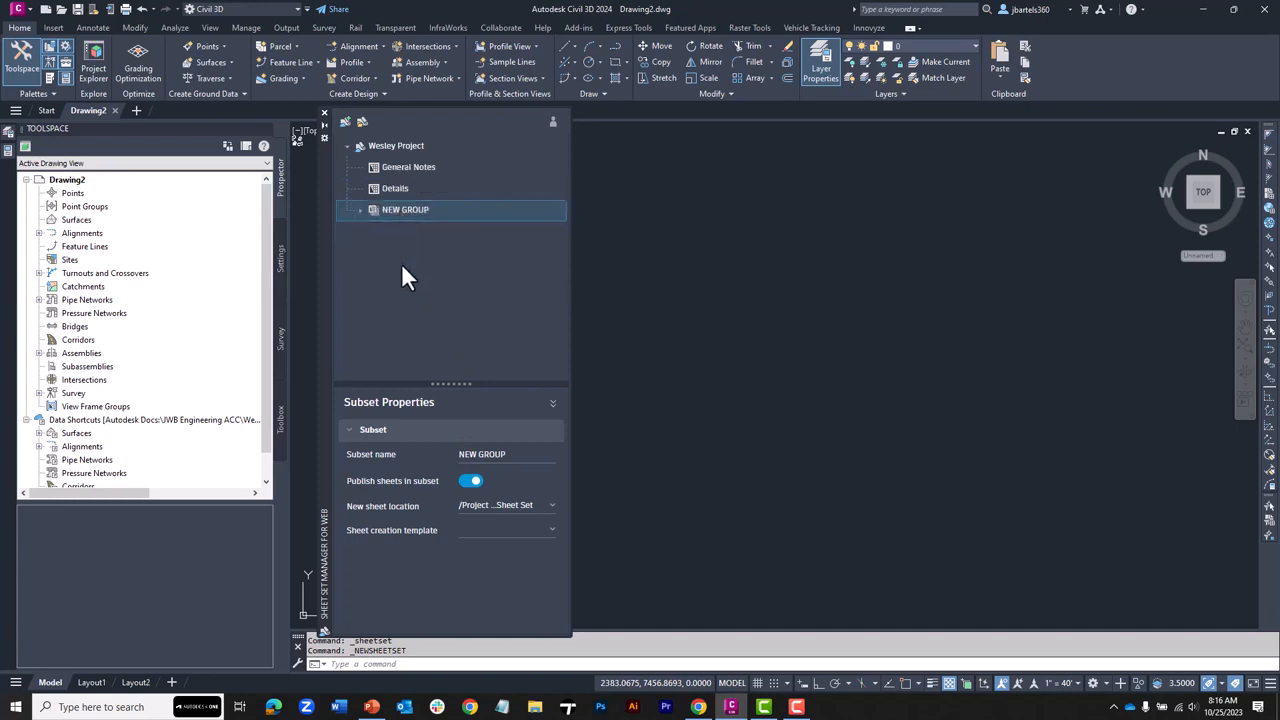
click(361, 210)
drag(399, 230, 404, 164)
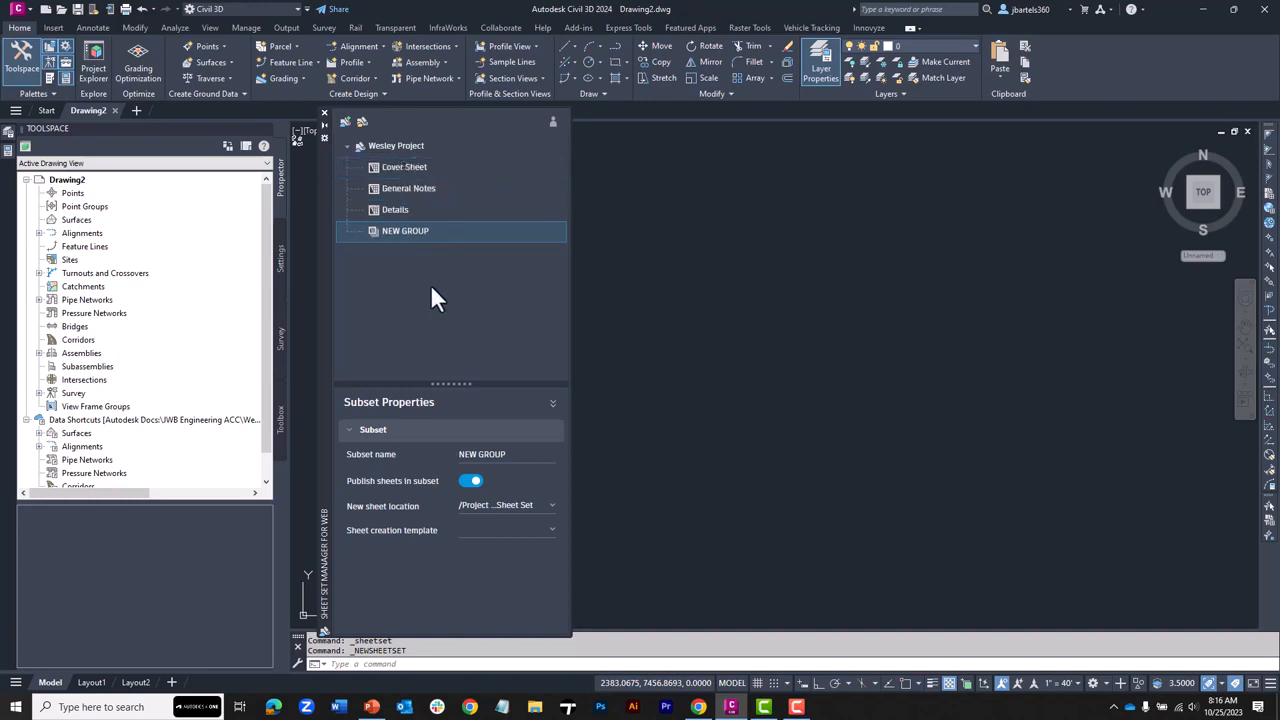
Open the Cover Sheet from the sheet set and inspect the project name and number in its title
double_click(405, 166)
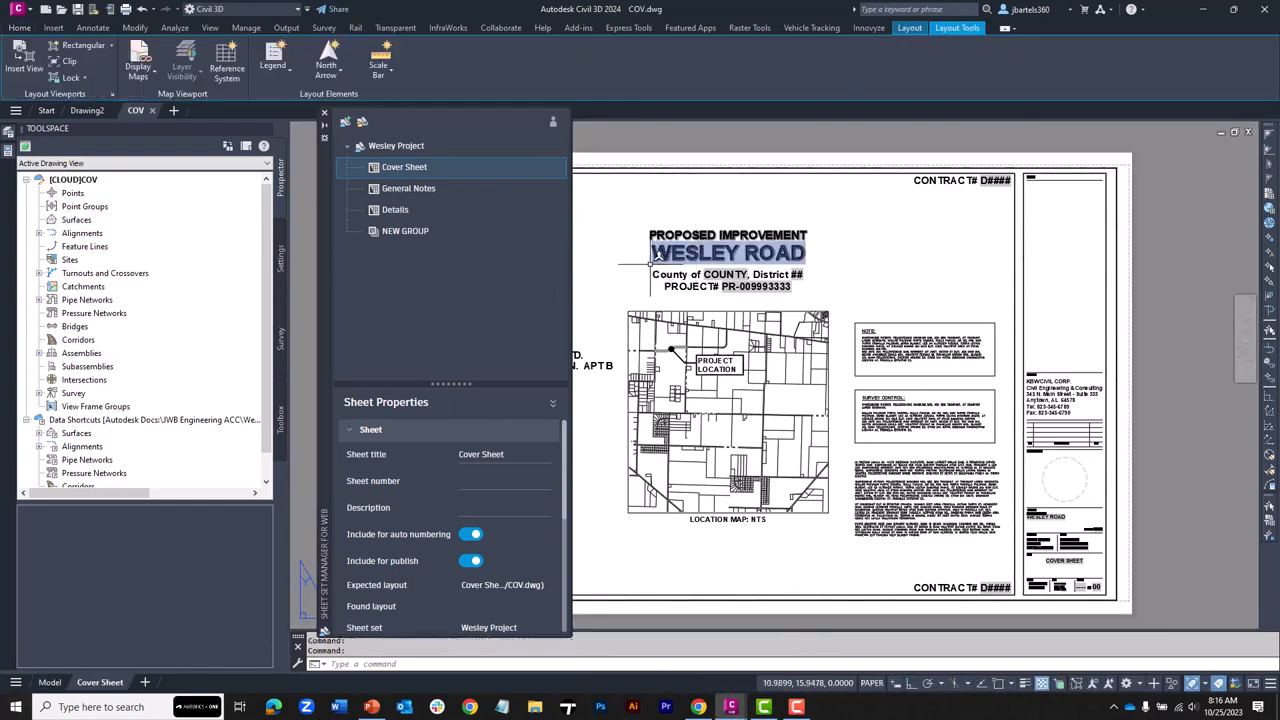
scroll(640, 265, up, 1)
scroll(640, 265, up, 1)
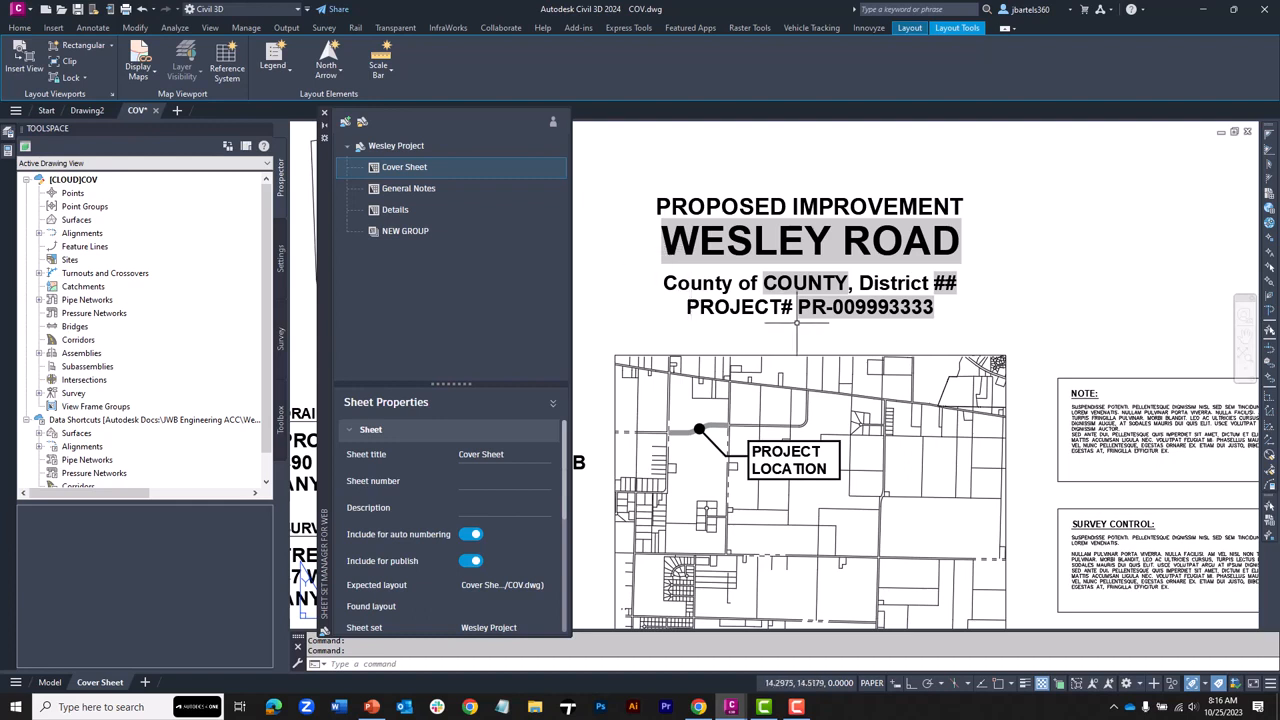
Set the Wesley Project sheet set's County property to DEKALB and regenerate the drawing
click(408, 145)
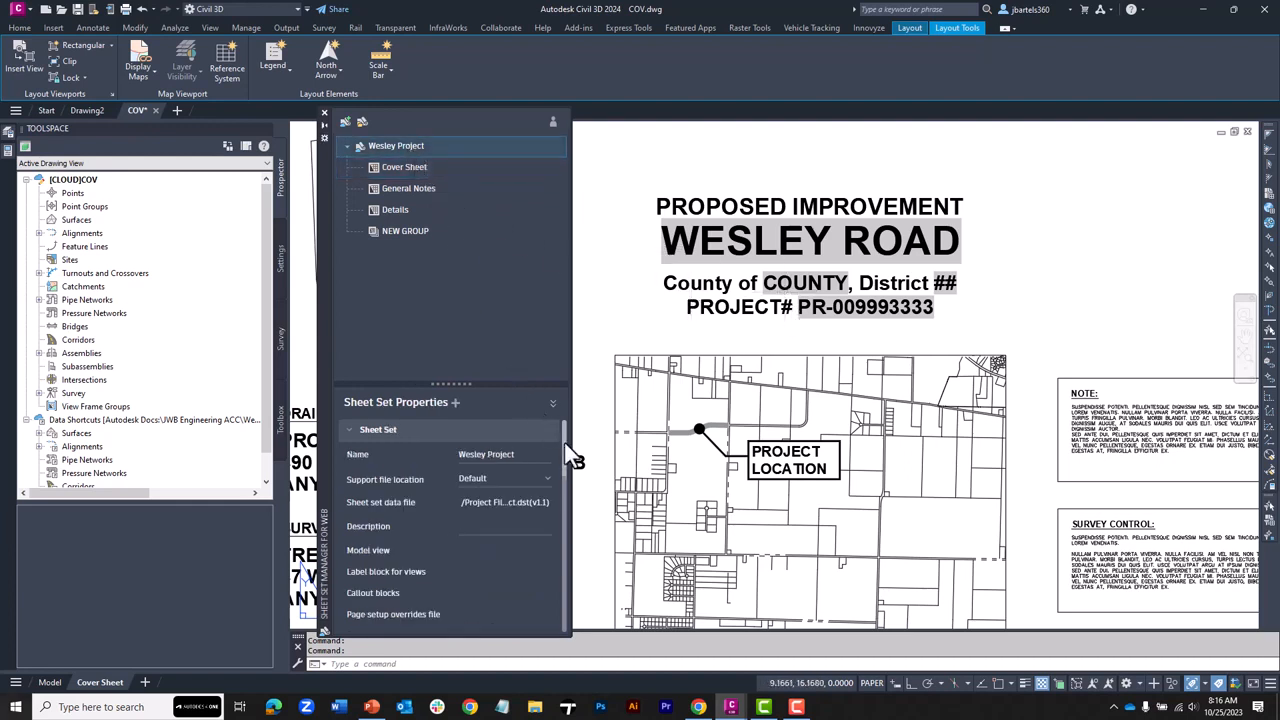
drag(565, 443, 567, 567)
click(467, 530)
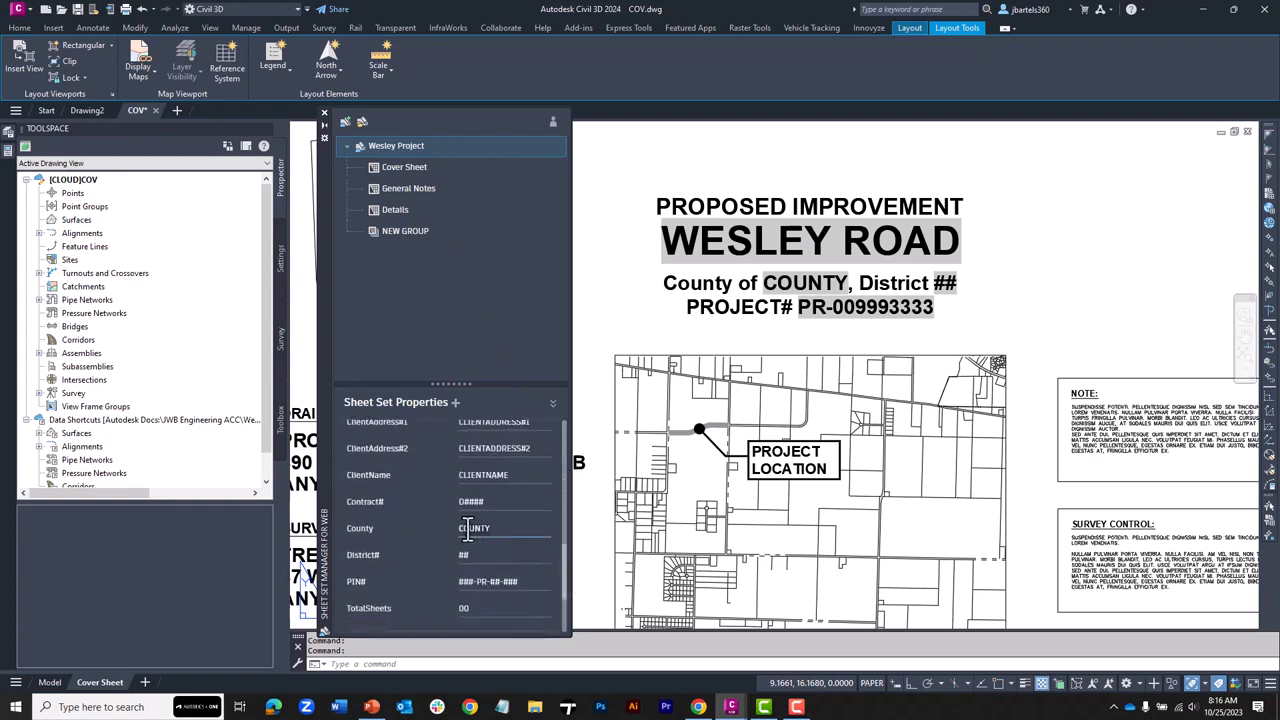
text(D)
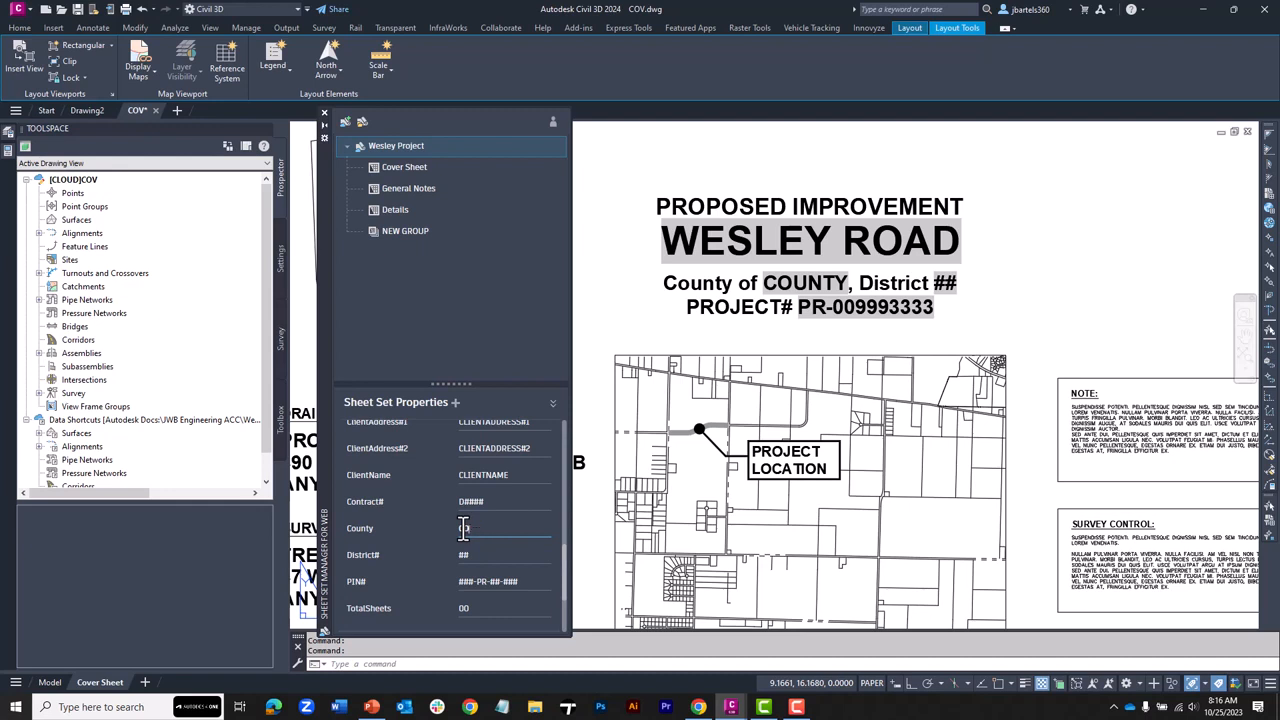
text(OEKALB)
key(Return)
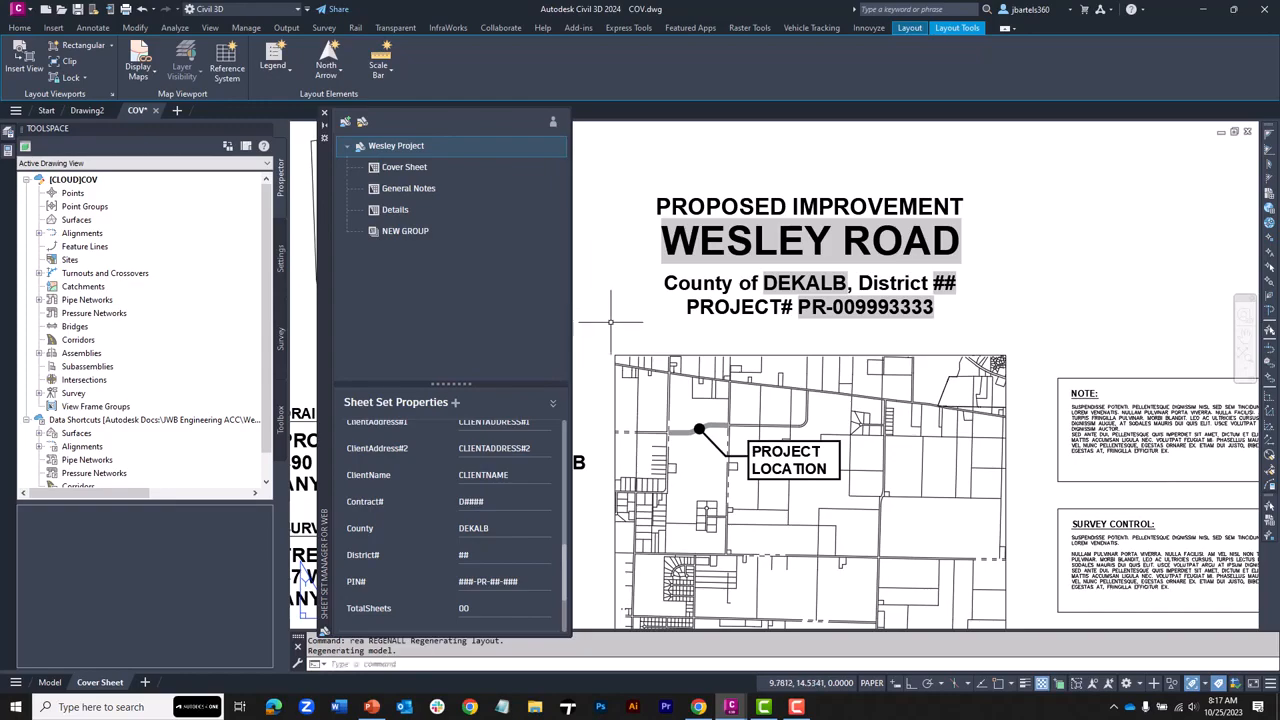
Set the Cover Sheet's sheet number to 1 with Rename and Renumber
middle_drag(1006, 514, 749, 270)
middle_drag(1030, 480, 794, 301)
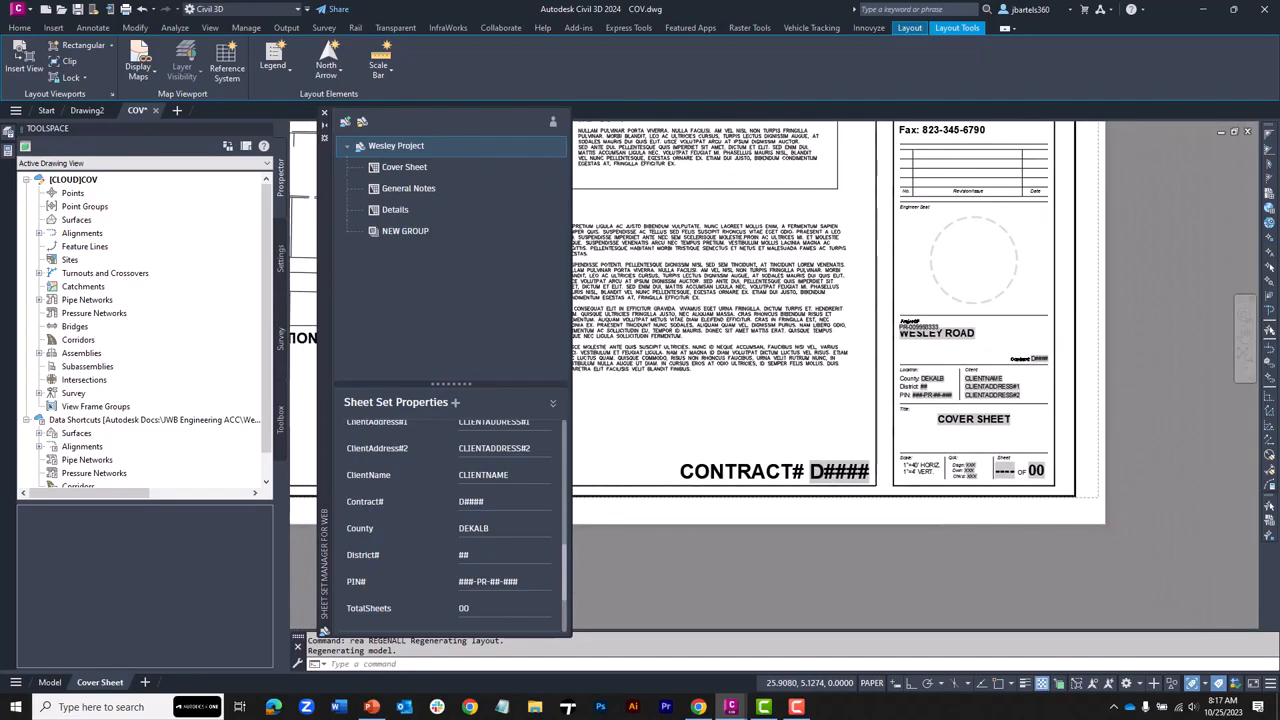
scroll(1020, 505, up, 4)
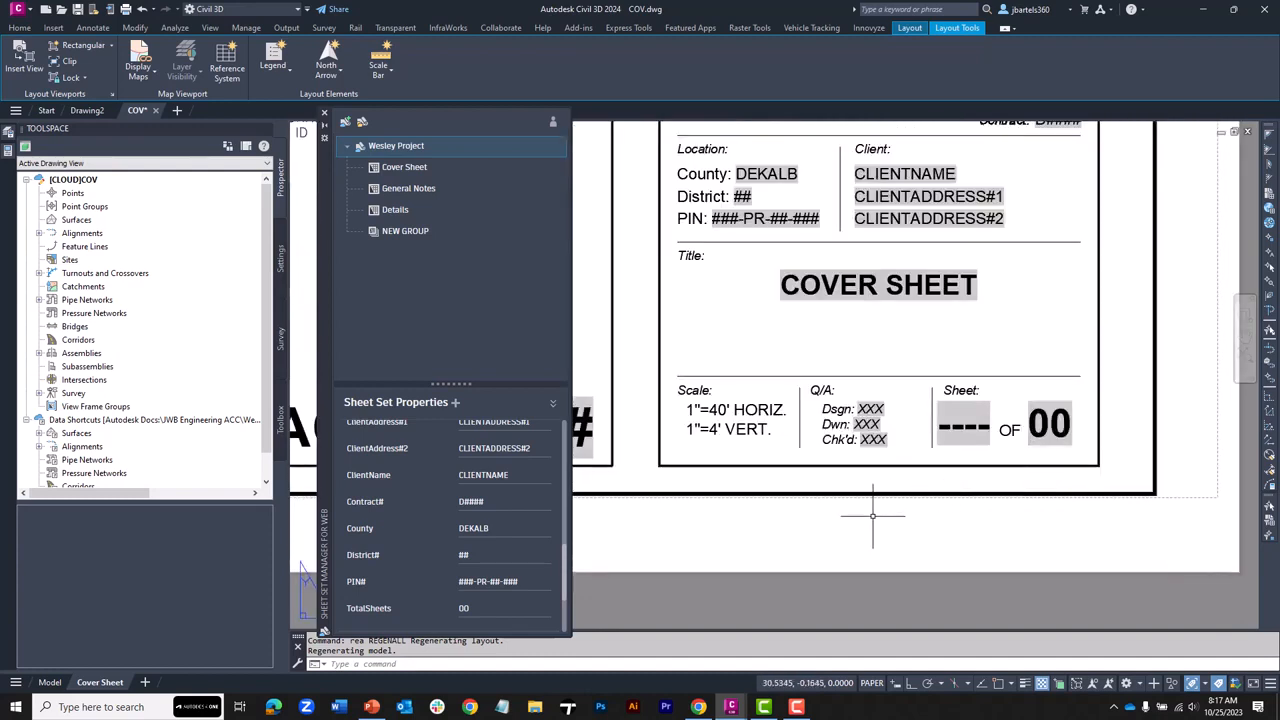
click(402, 167)
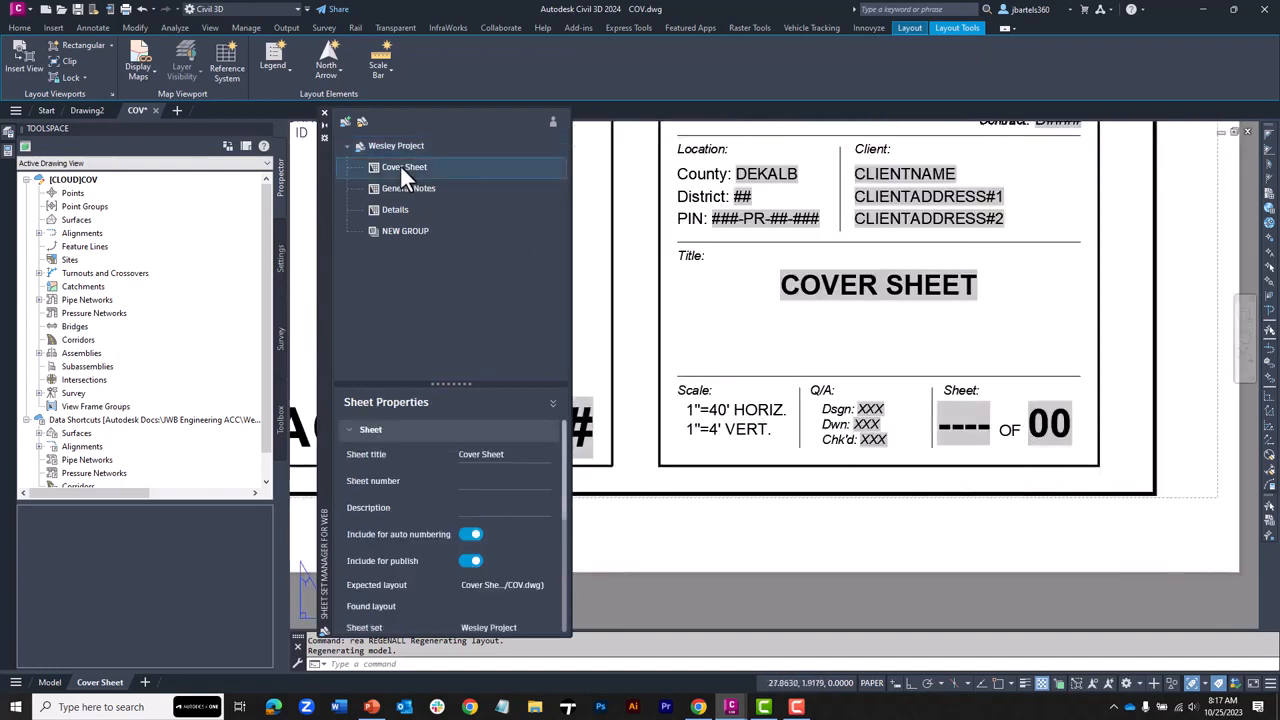
right_click(401, 169)
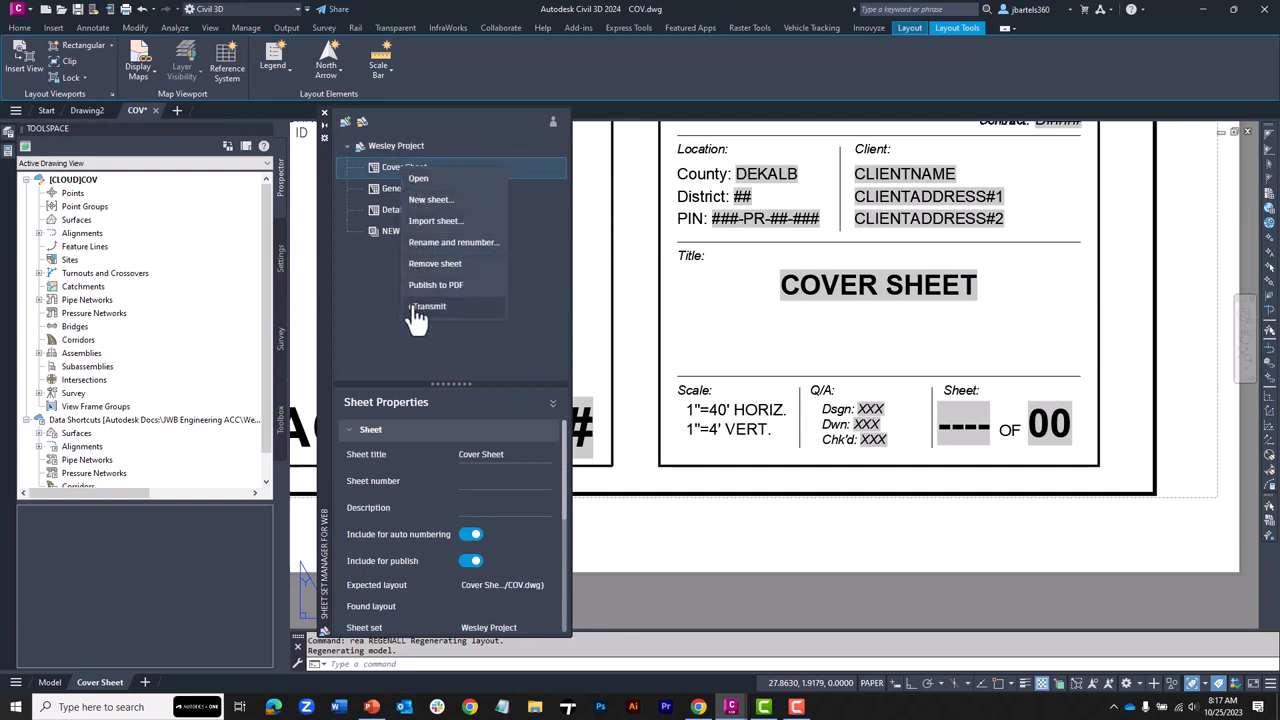
click(422, 242)
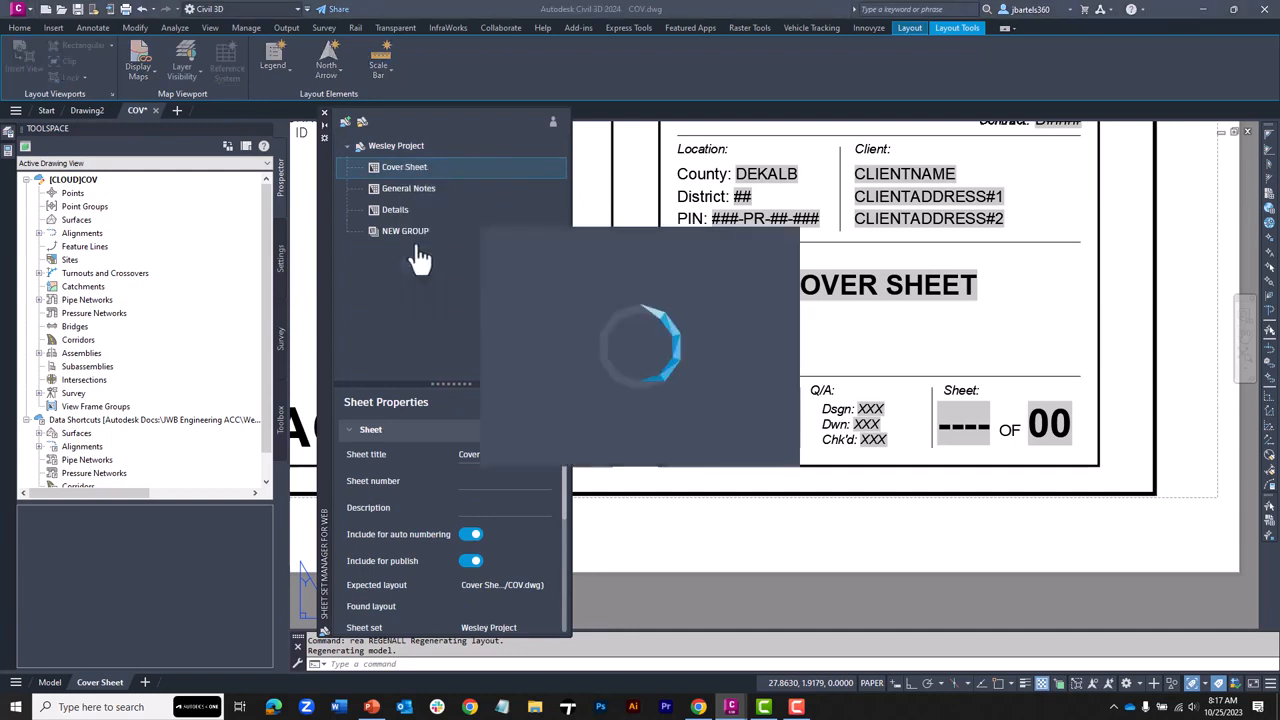
click(596, 295)
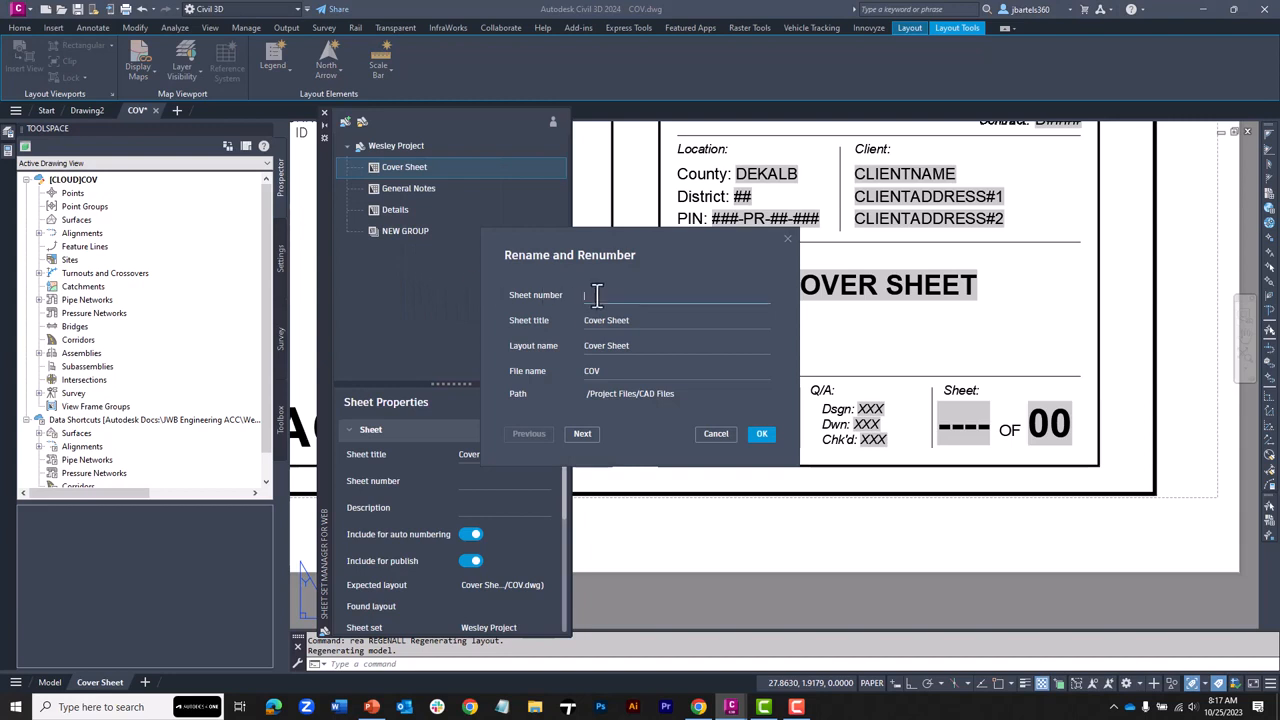
text(1)
Set the General Notes sheet number to 2 and the Details sheet number to 3, and regenerate the cover sheet drawing
click(585, 433)
click(600, 295)
text(2)
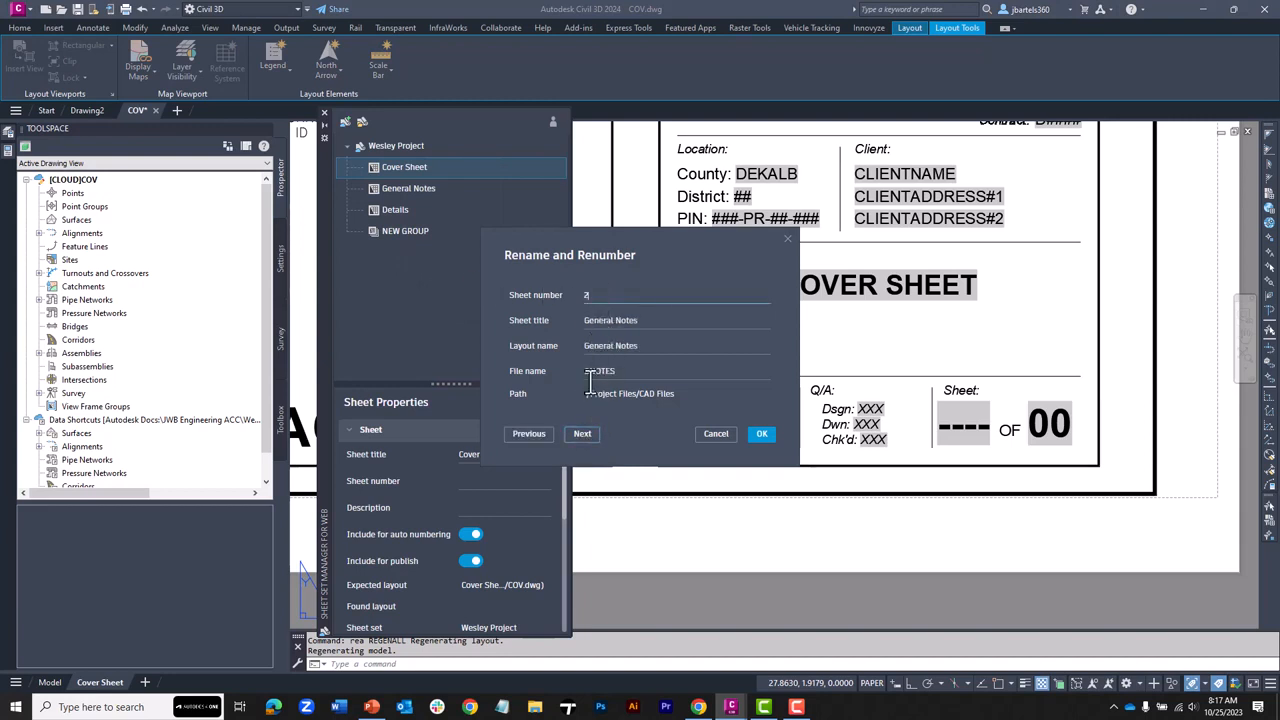
click(585, 433)
click(598, 295)
text(3)
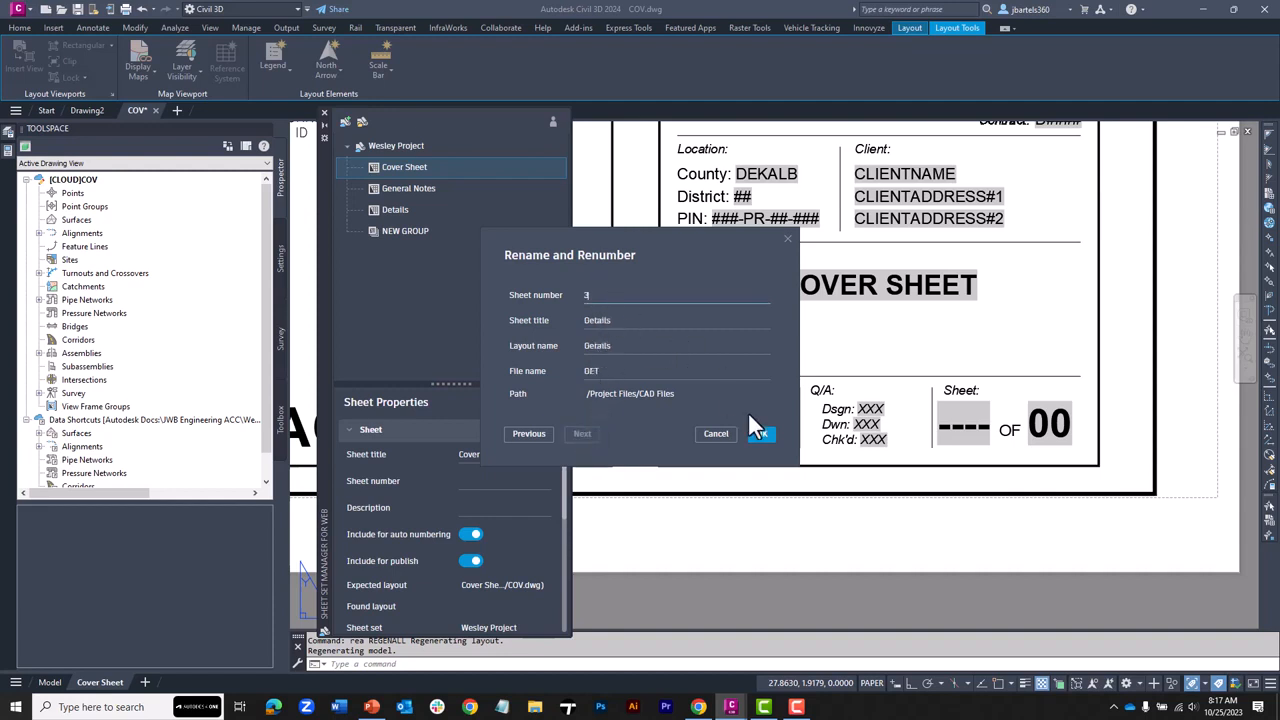
click(759, 432)
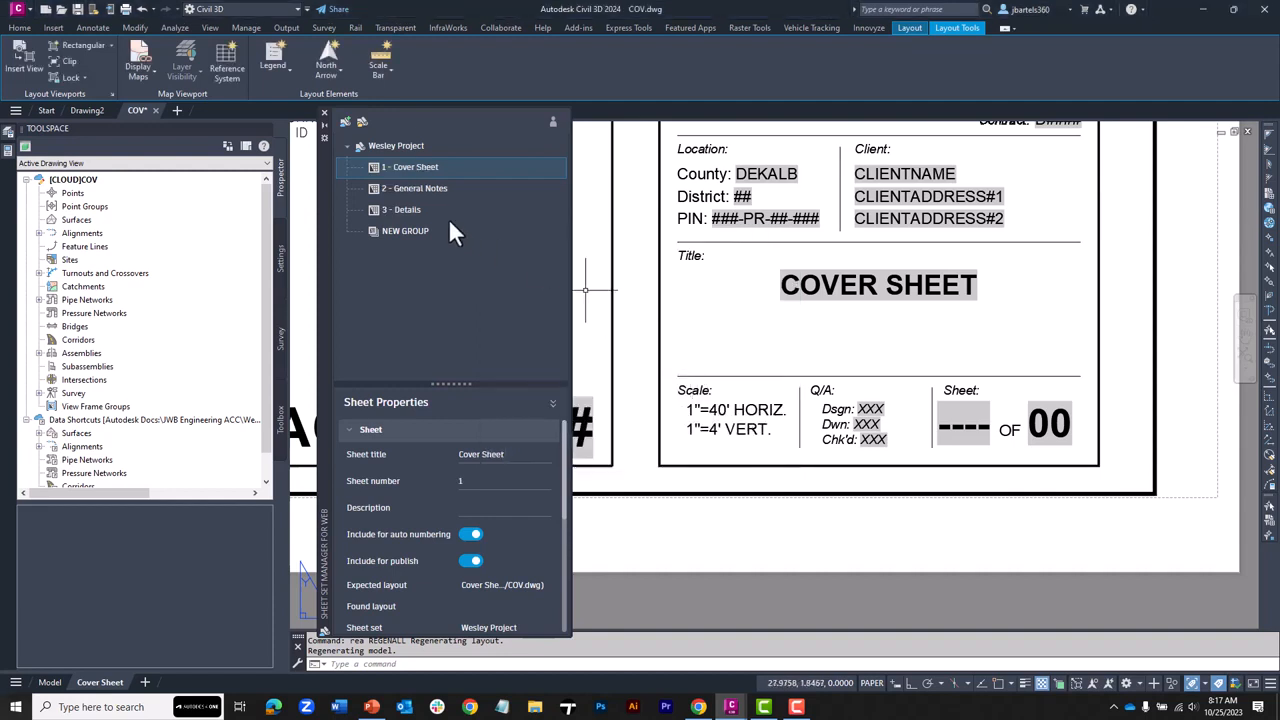
text(rea)
key(Return)
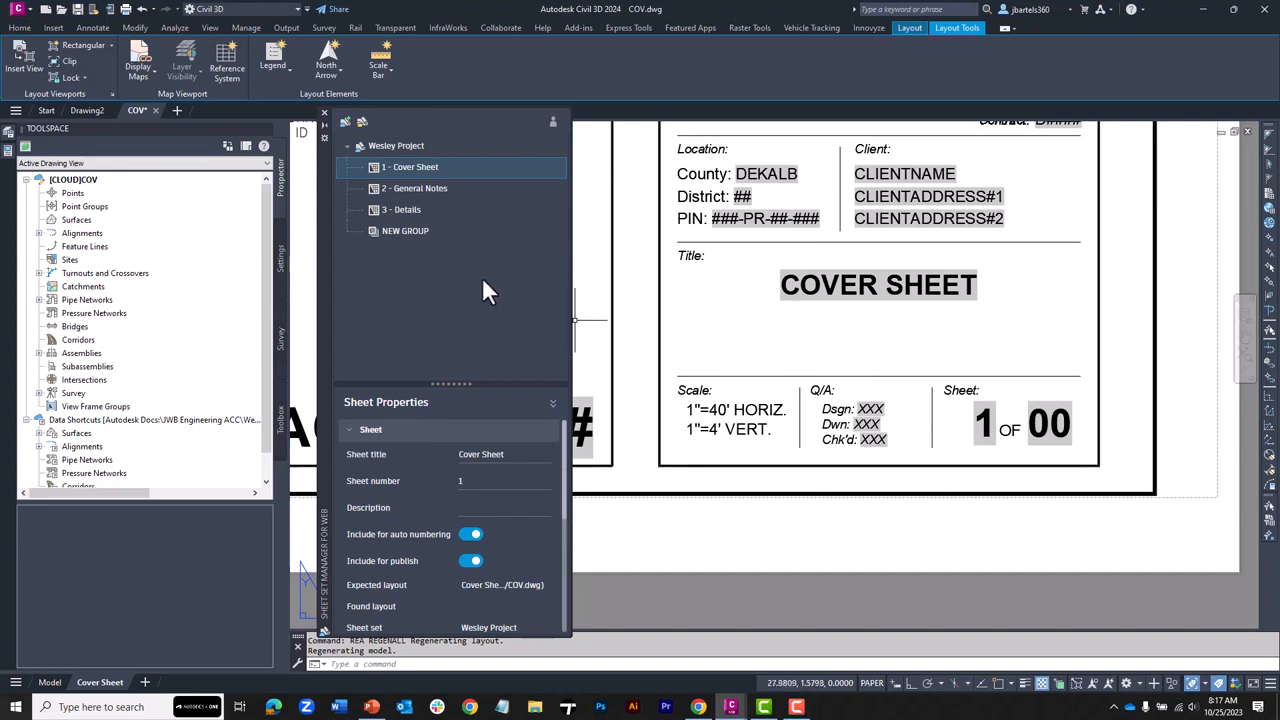
Apply auto numbering to the Wesley Project sheet set with a start number of 10
click(397, 148)
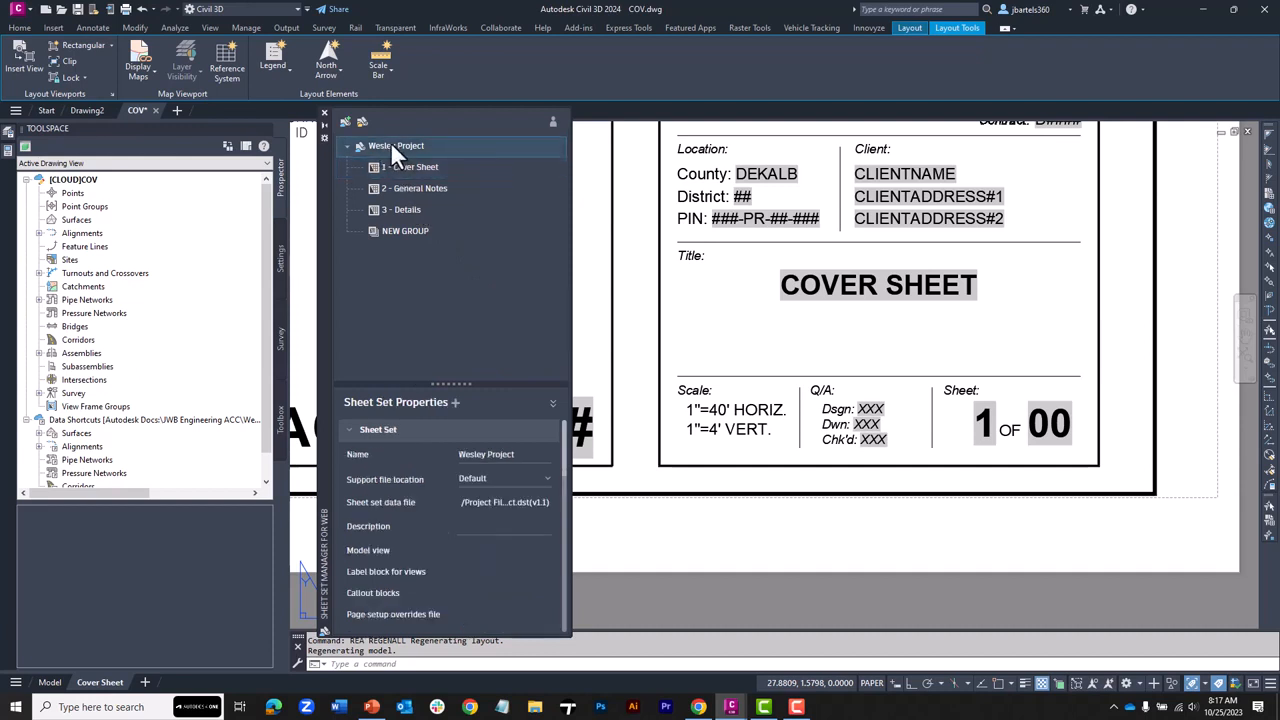
right_click(392, 145)
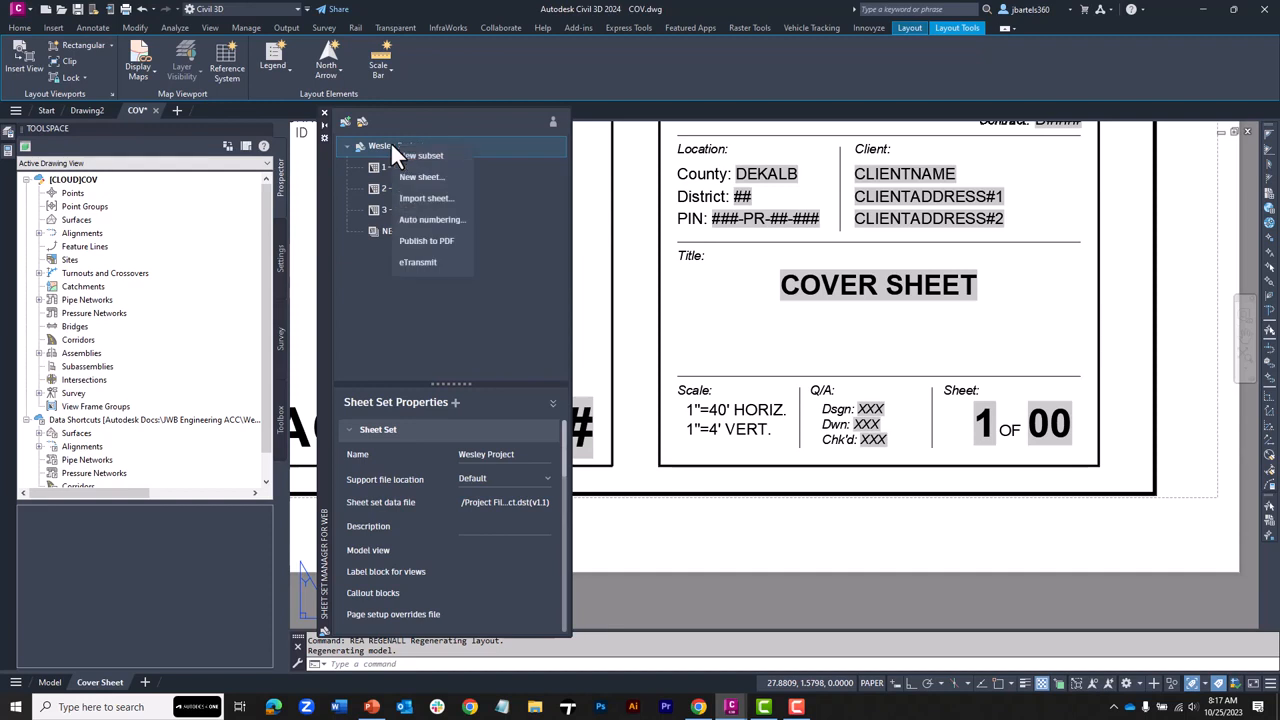
click(416, 221)
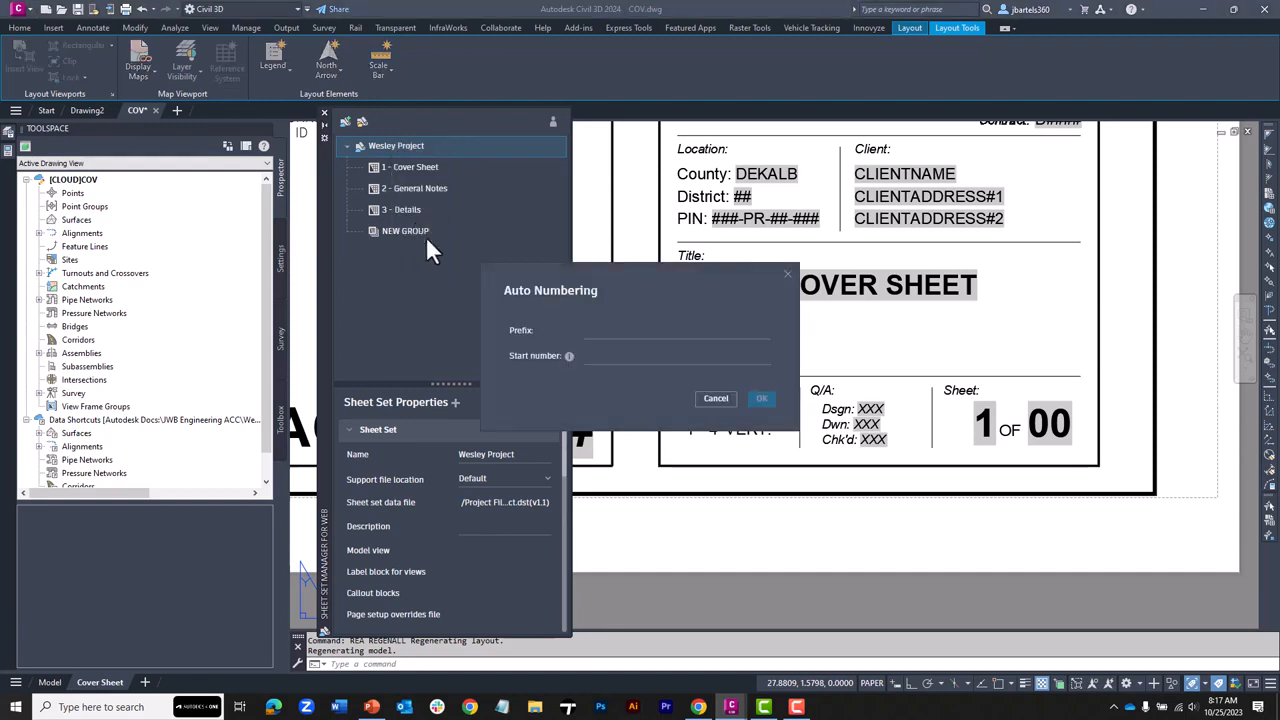
click(603, 356)
text(10)
click(760, 400)
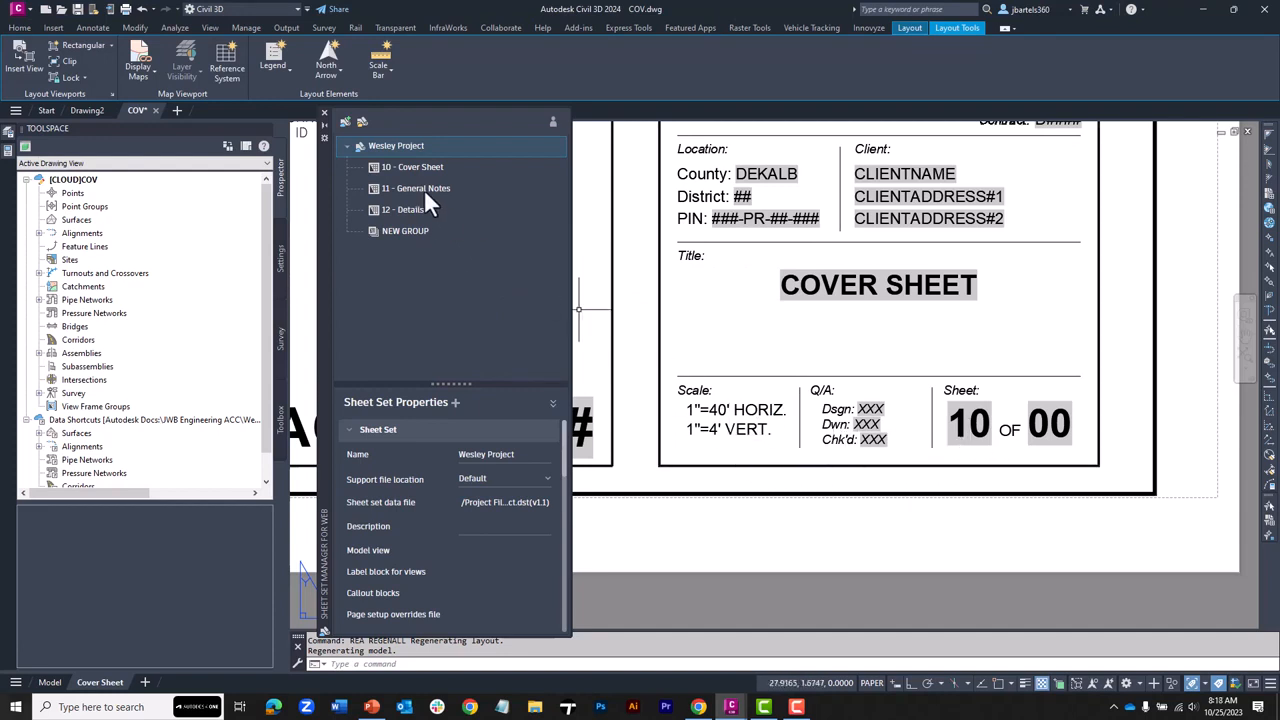
Set the Wesley Project sheet set's support file location to Company CAD Standards > Project Files > Support Files on Autodesk Docs, and save the drawing
right_click(396, 145)
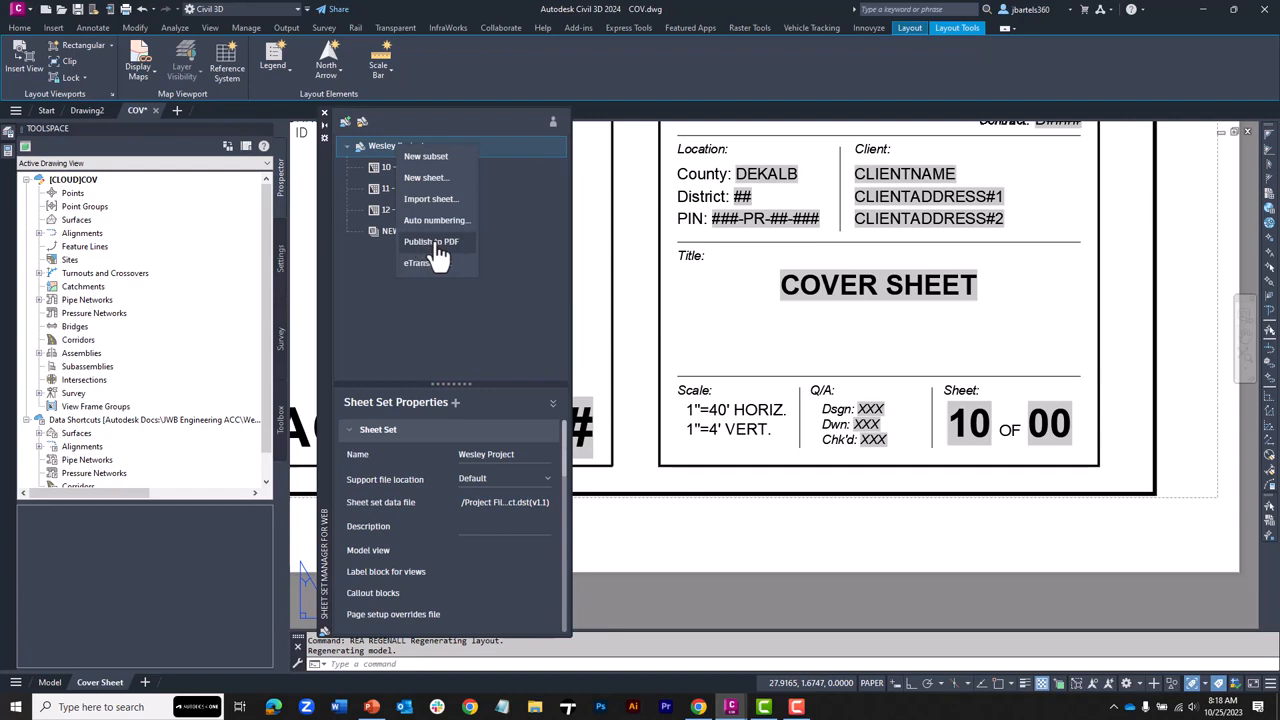
click(501, 264)
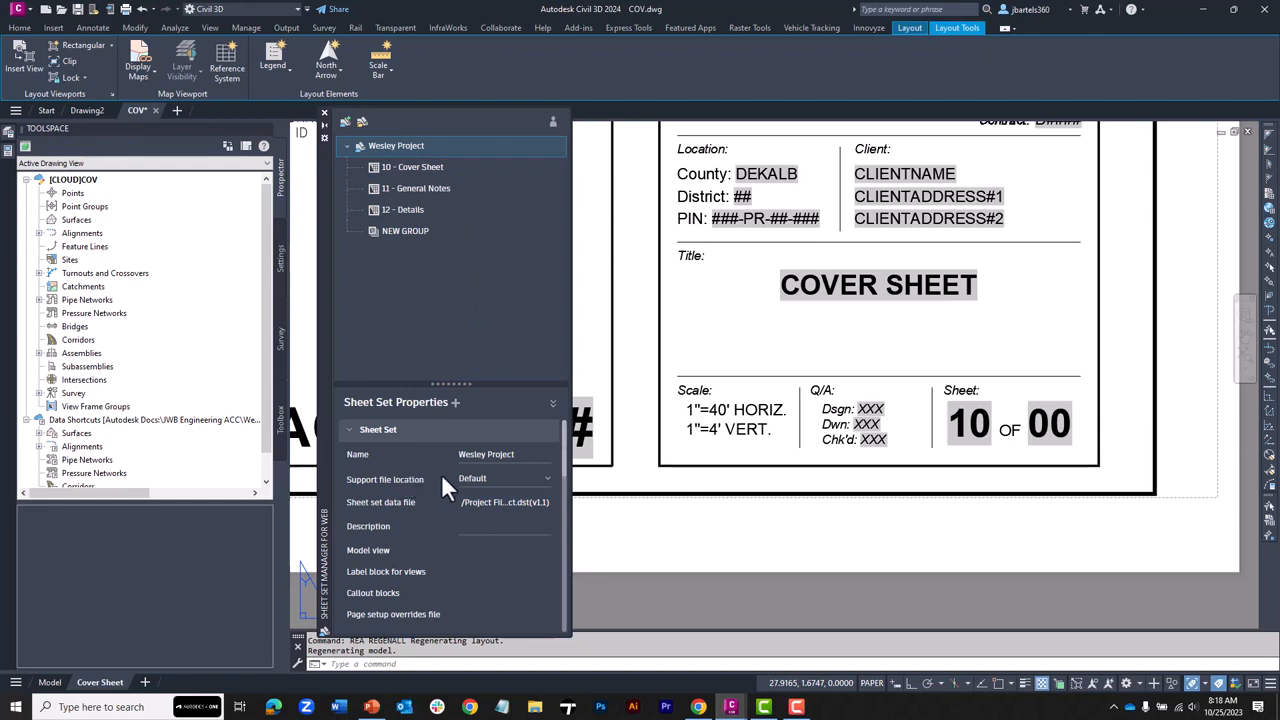
click(522, 482)
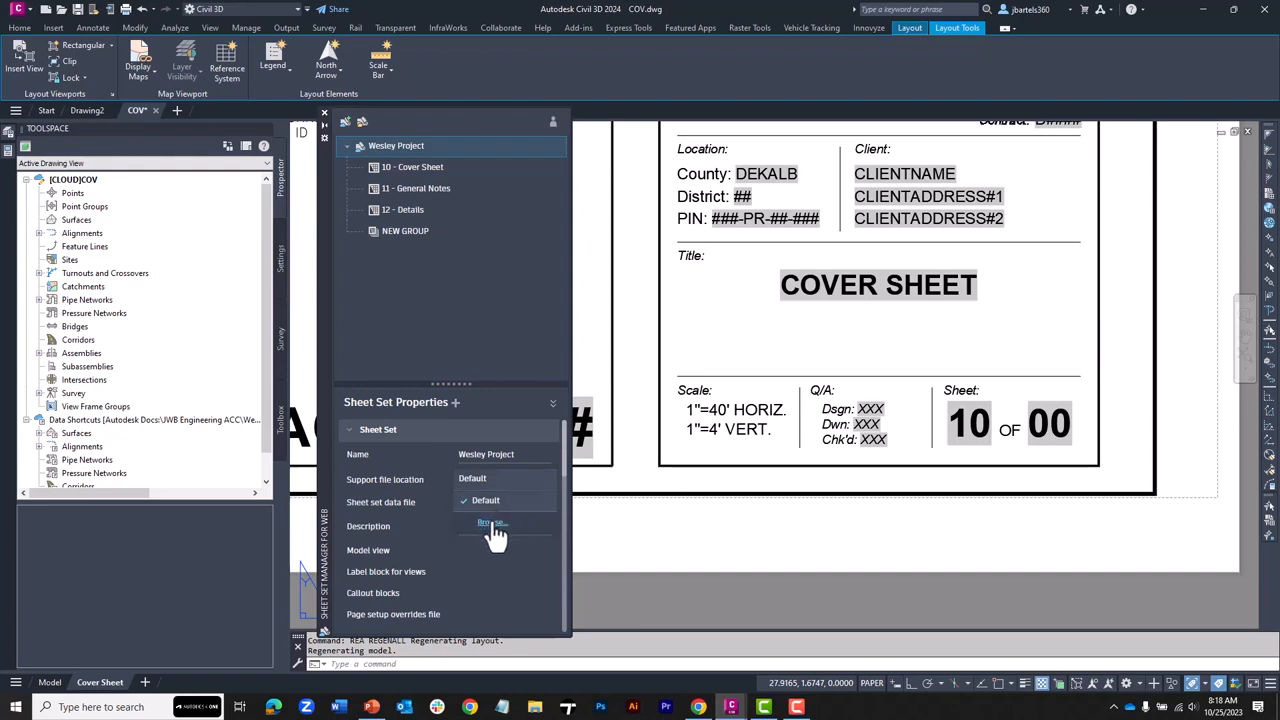
click(492, 524)
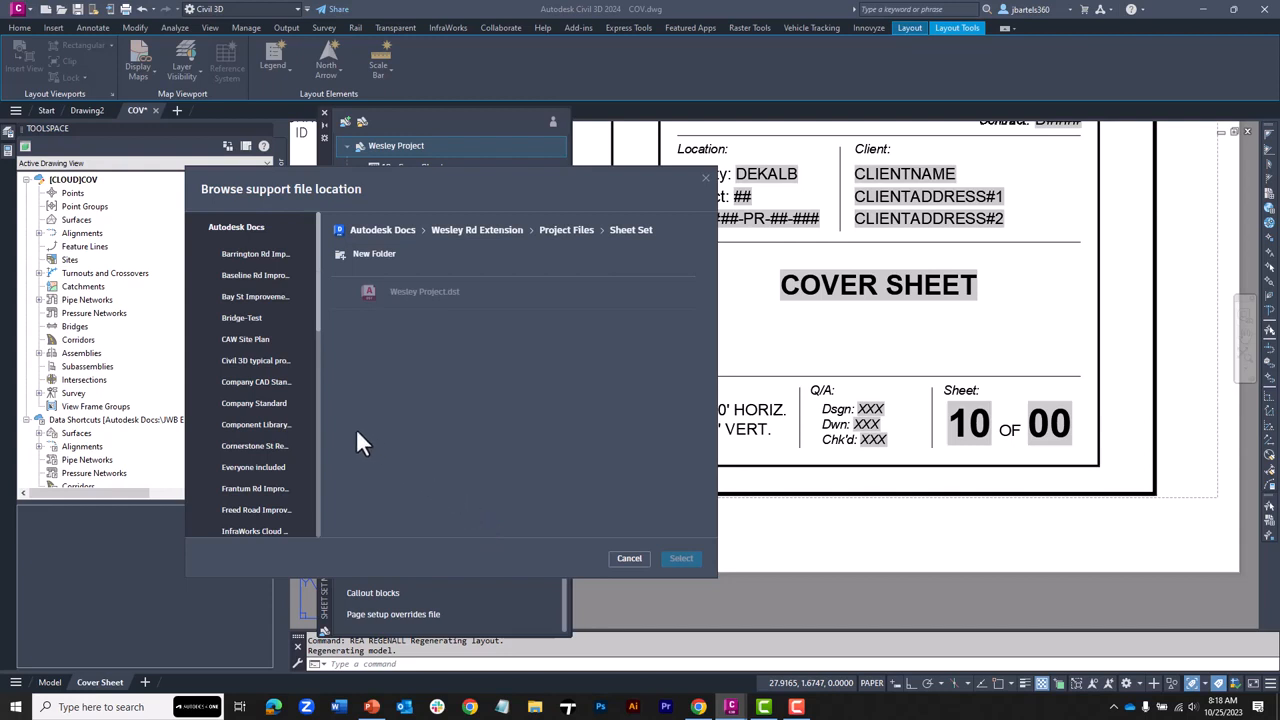
click(277, 384)
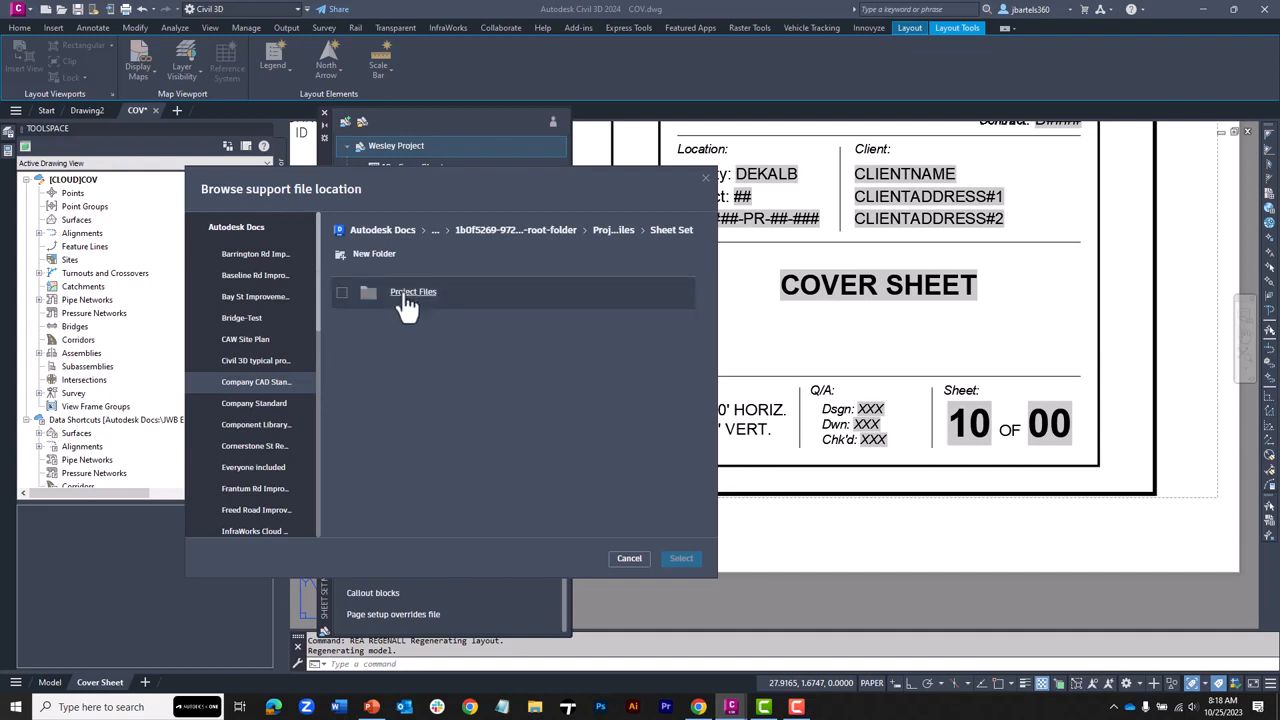
double_click(404, 296)
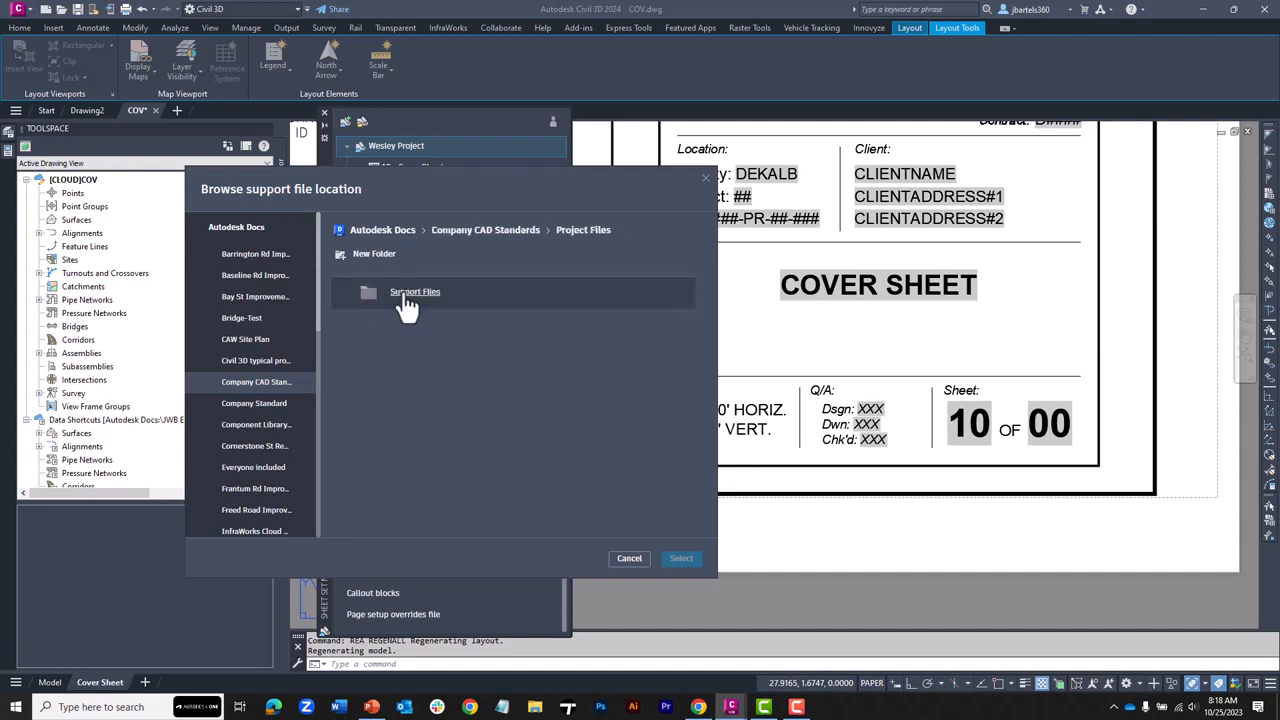
click(341, 296)
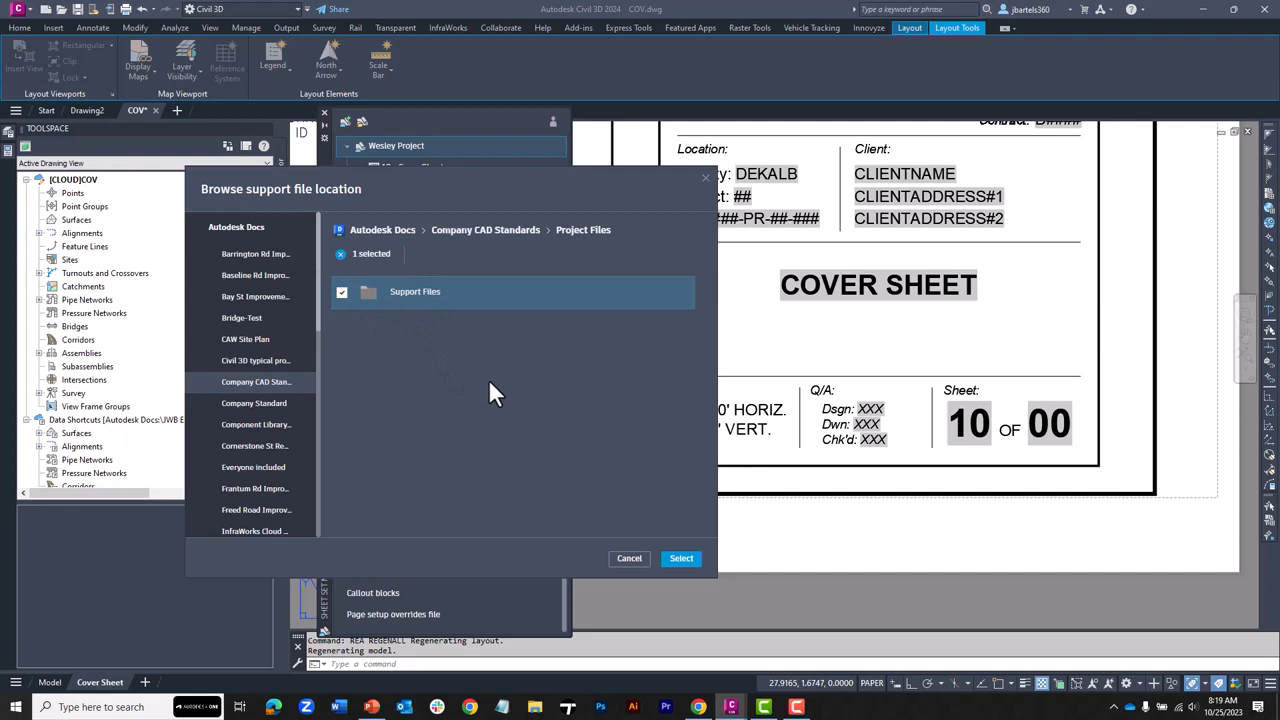
click(681, 559)
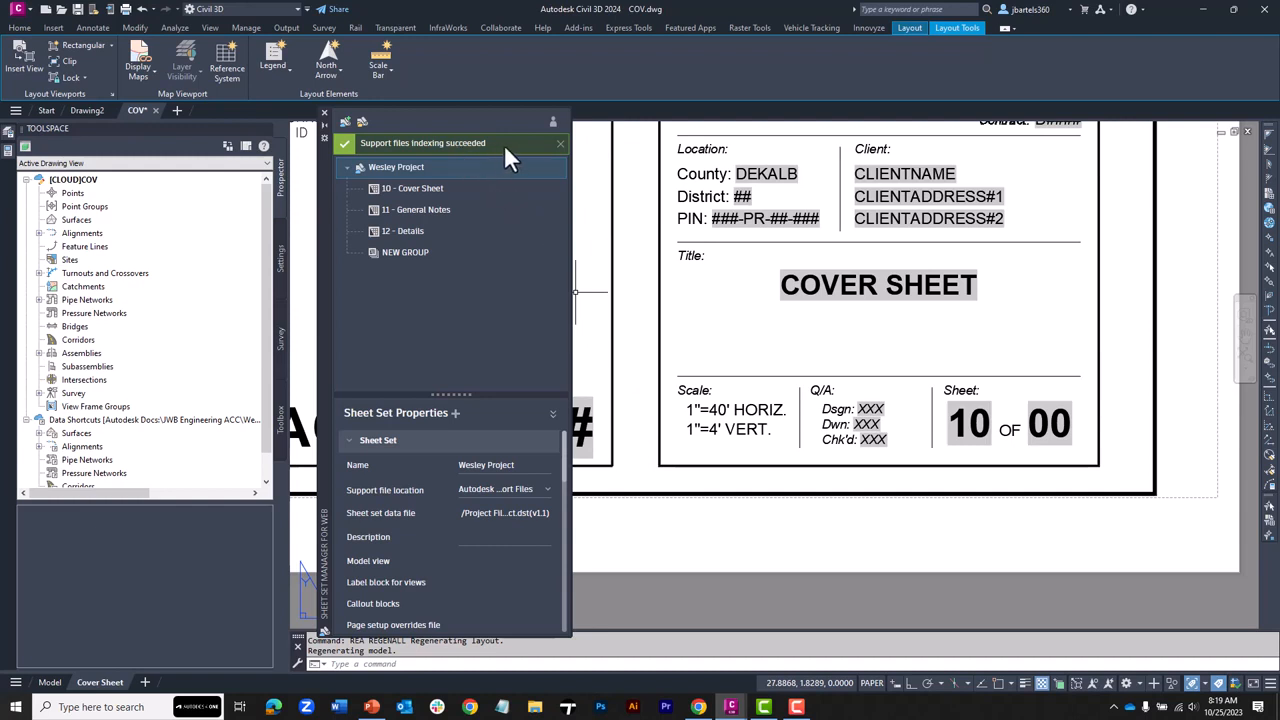
click(560, 144)
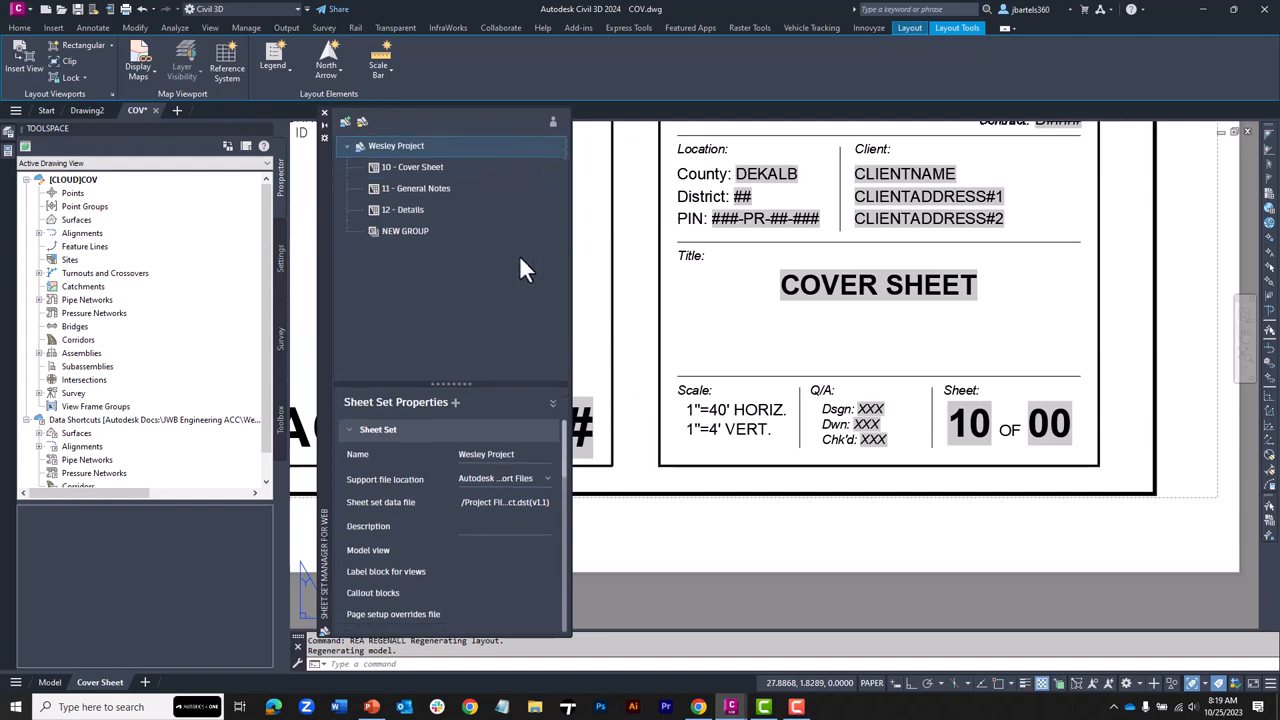
key(ctrl+s)
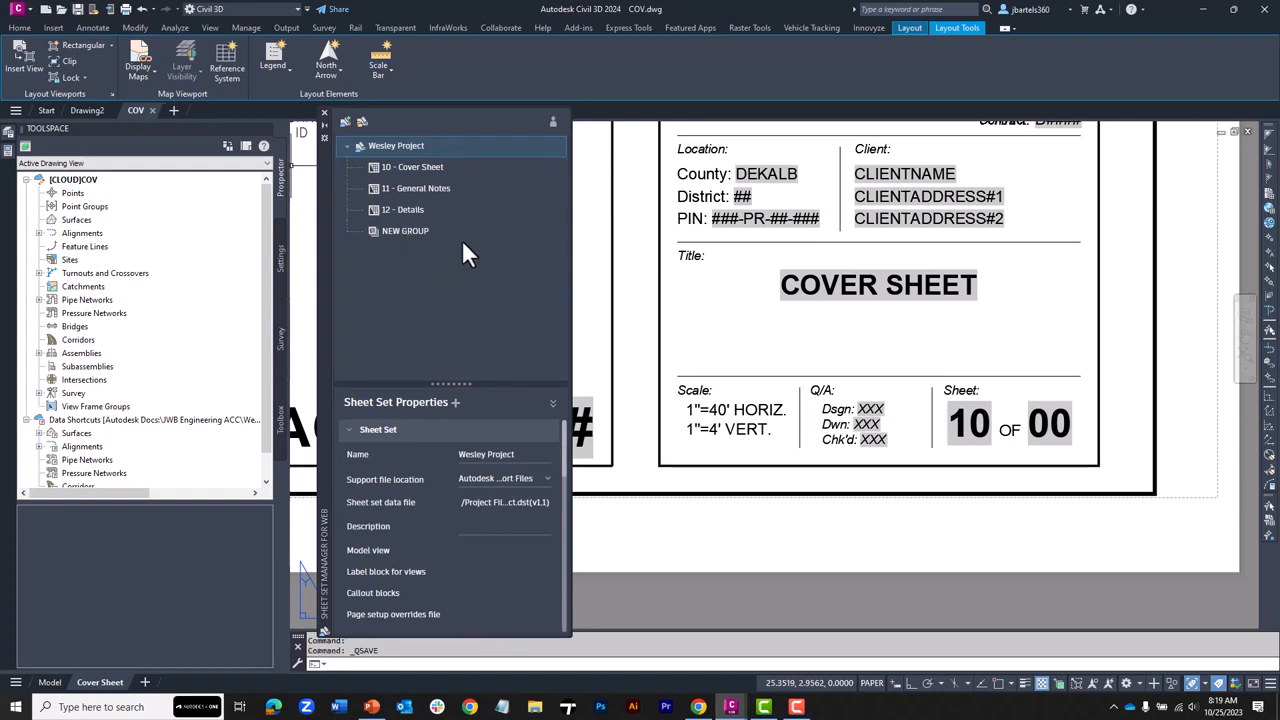
Publish the Wesley Project sheet set as a single multi-page PDF file named Wesley Project in /Project Files/Sheet Set
right_click(404, 147)
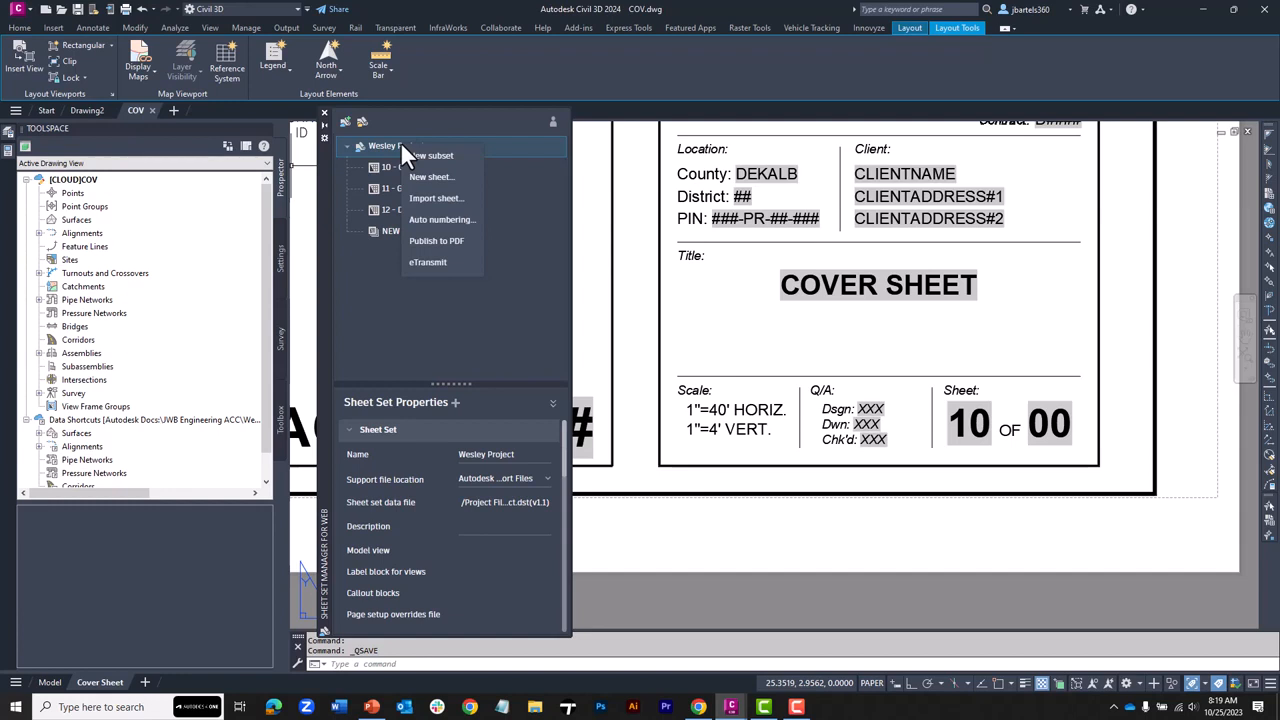
click(426, 242)
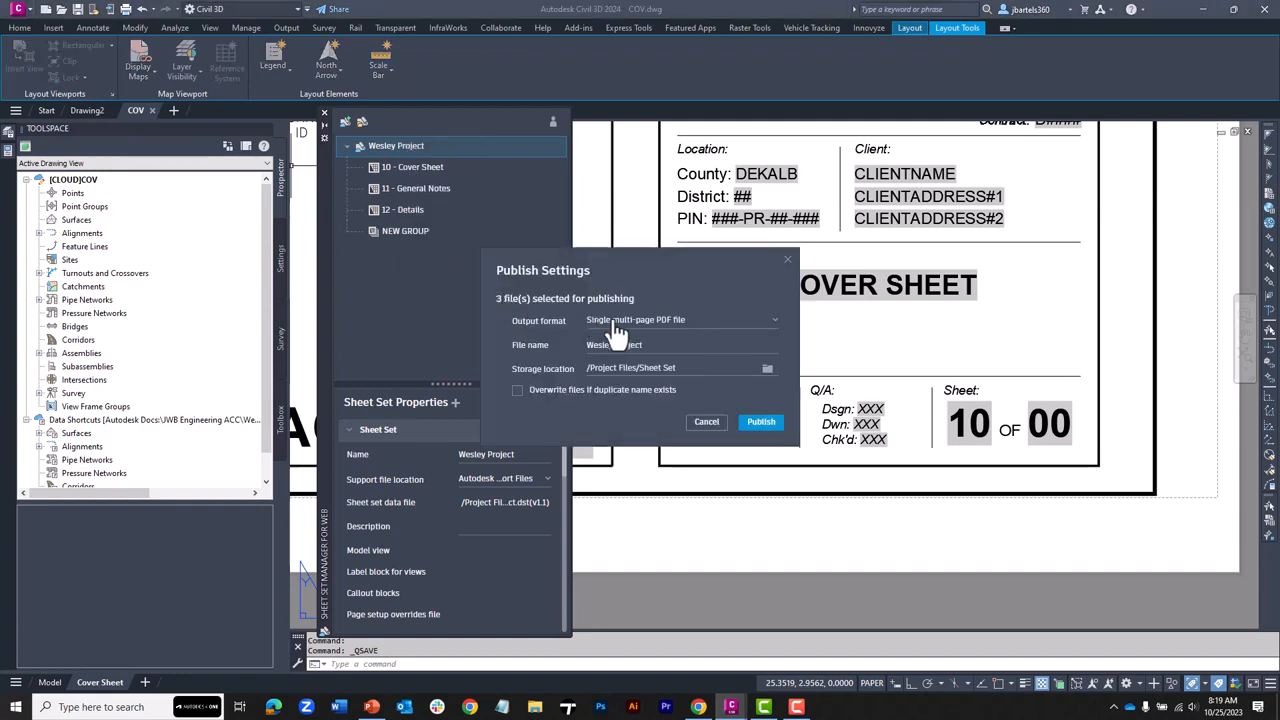
click(693, 321)
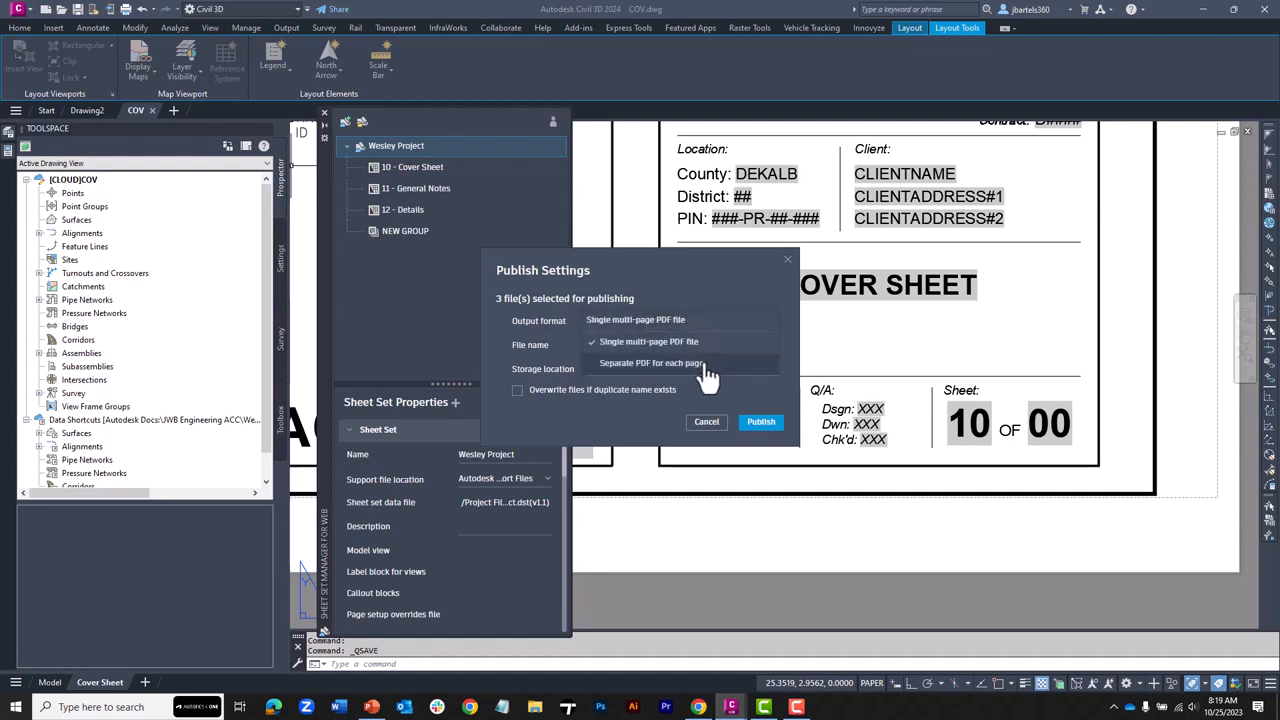
click(701, 340)
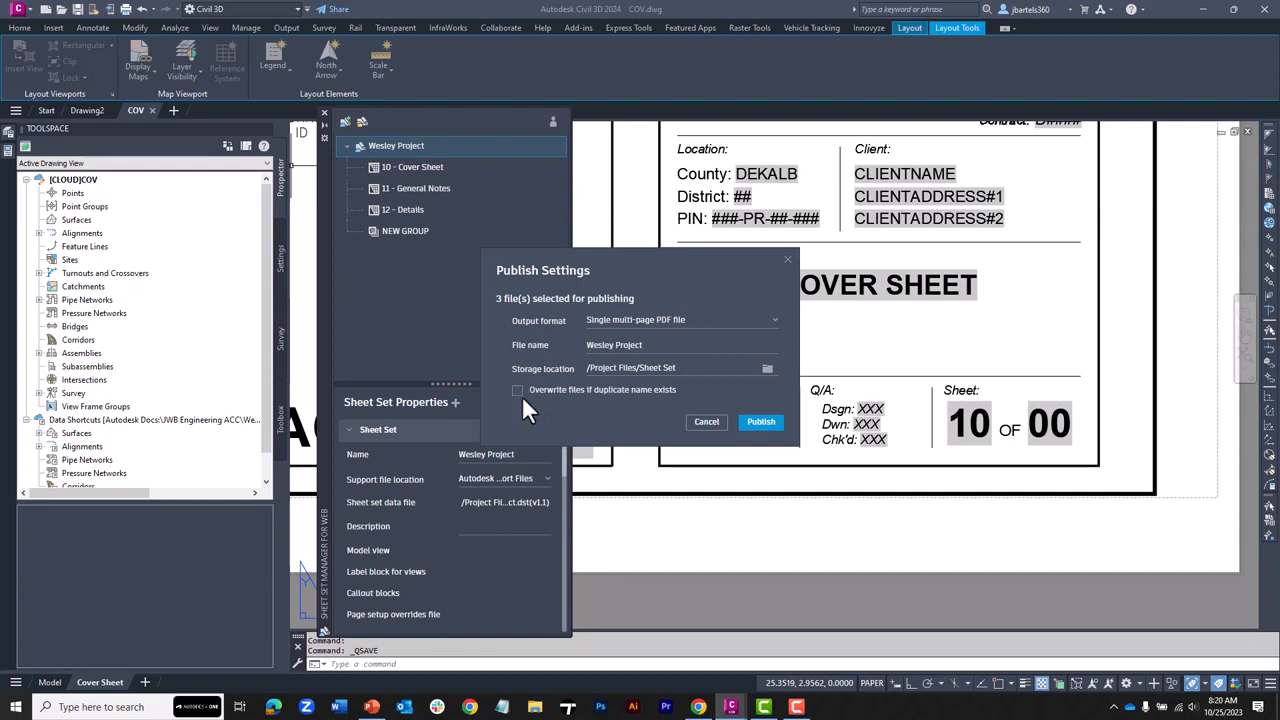
click(744, 417)
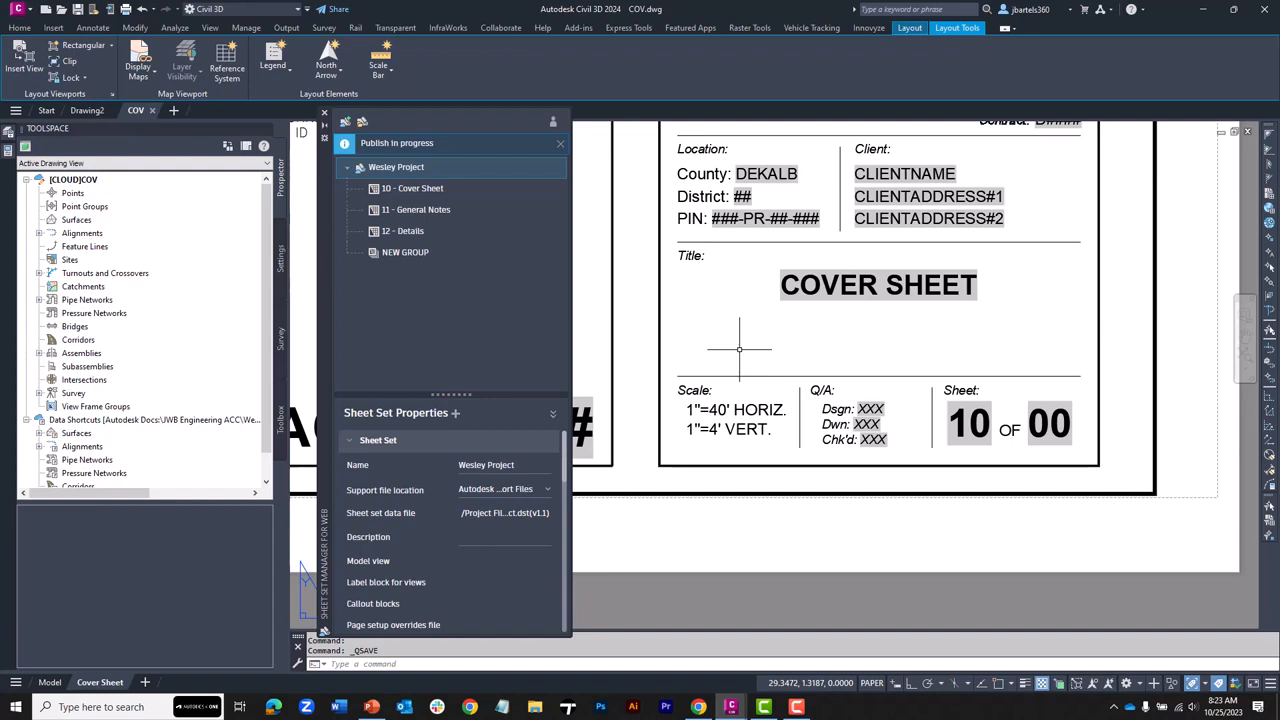
Open the drawing PP.dwg from the project's CAD Files folder
click(60, 9)
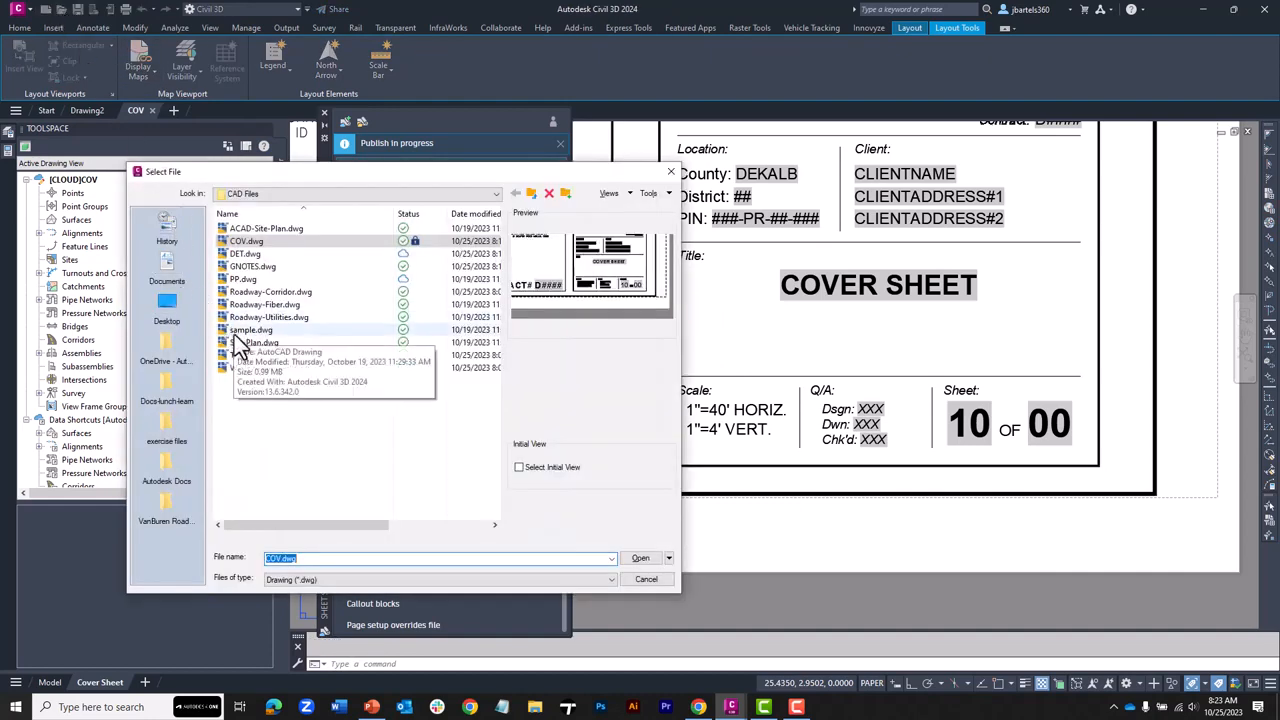
click(243, 279)
click(634, 559)
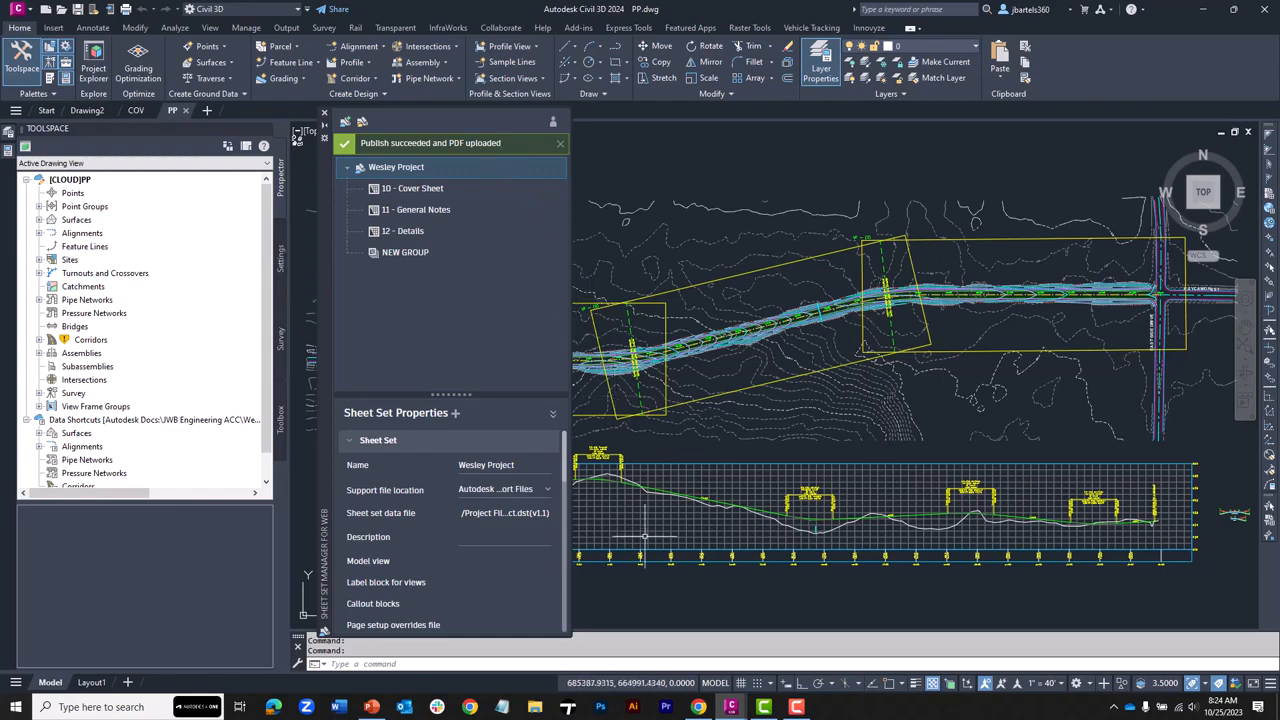
Switch to Autodesk Docs in the browser and review the Details, General Notes and Cover Sheet pages of Wesley Project.pdf in the Sheet Set folder
click(698, 707)
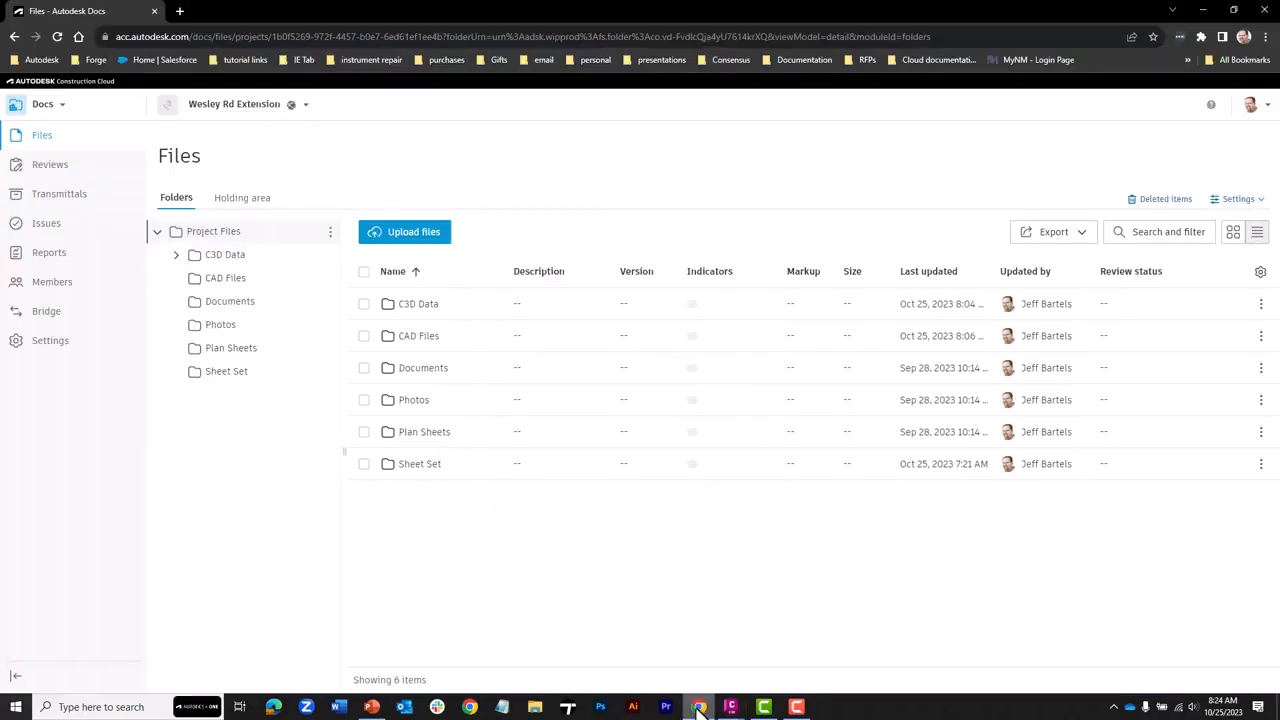
click(419, 464)
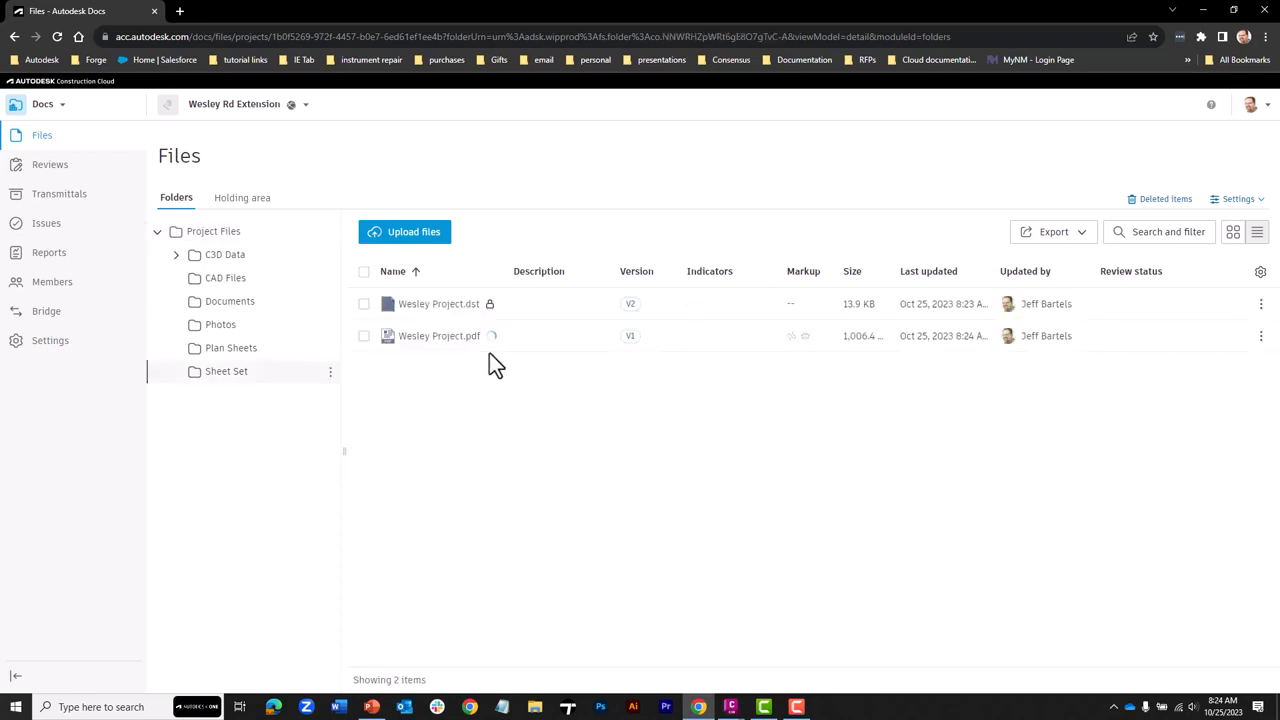
click(433, 340)
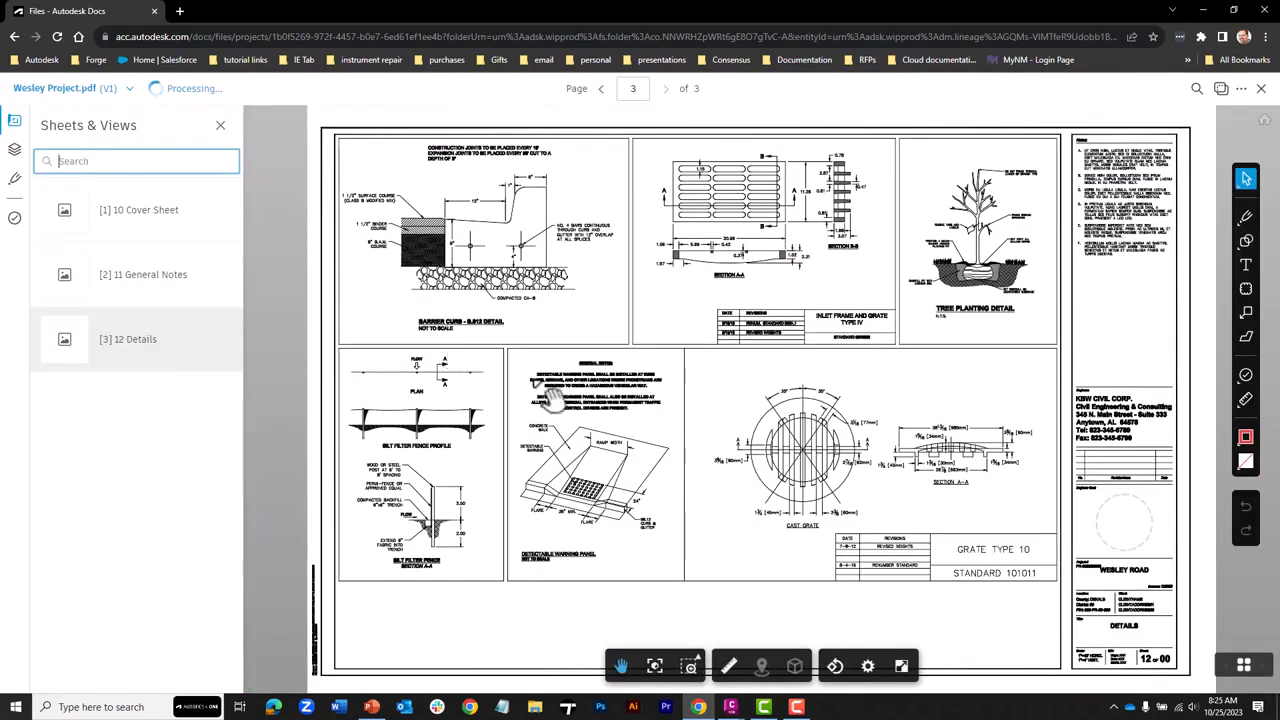
click(157, 285)
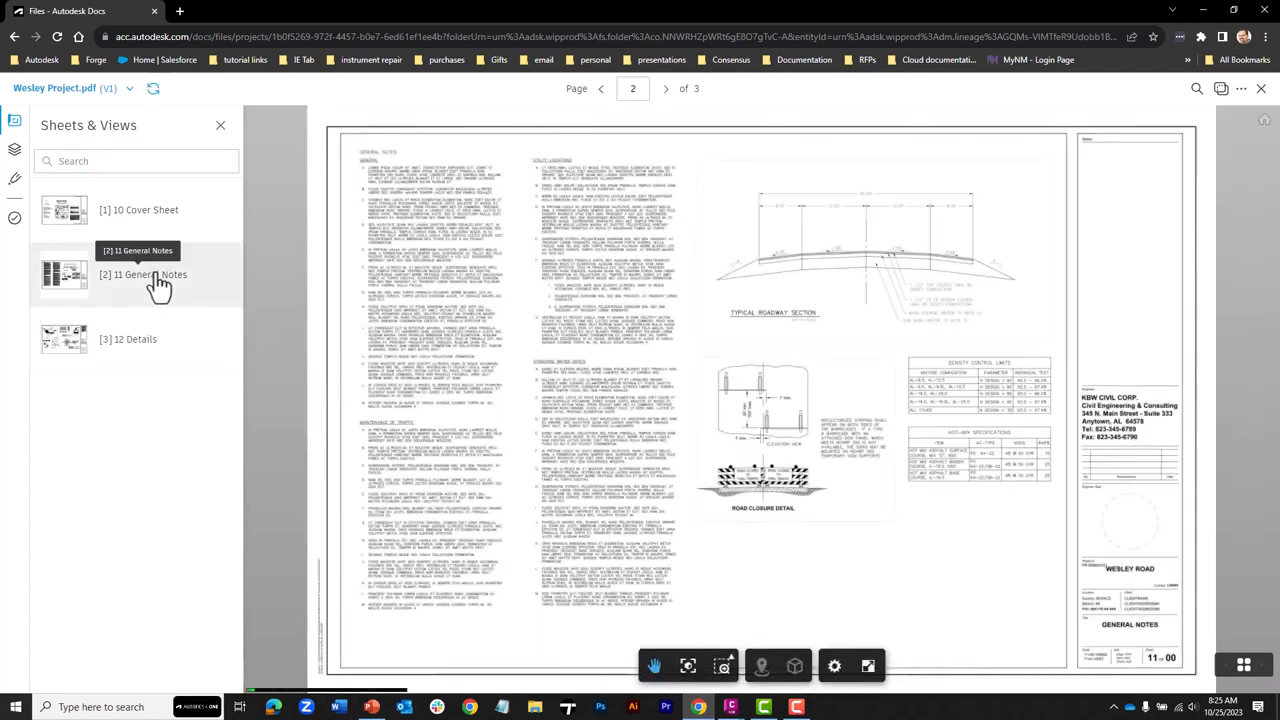
click(143, 226)
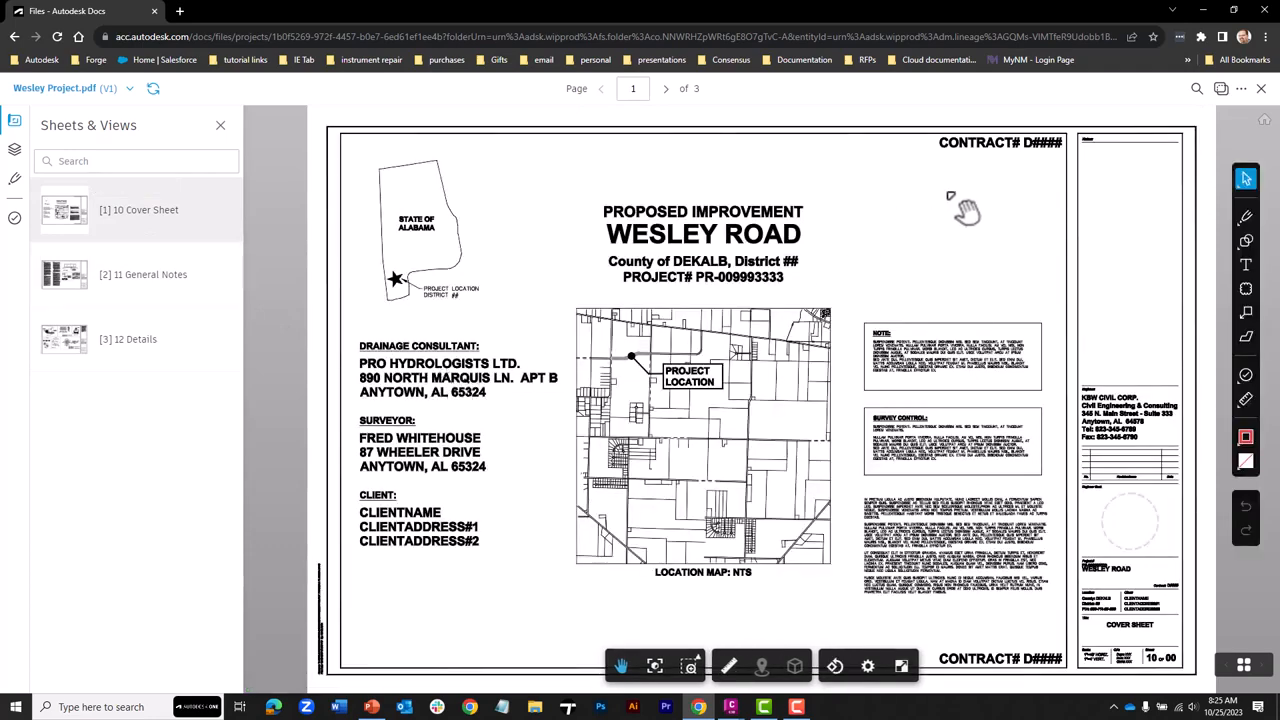
click(1261, 88)
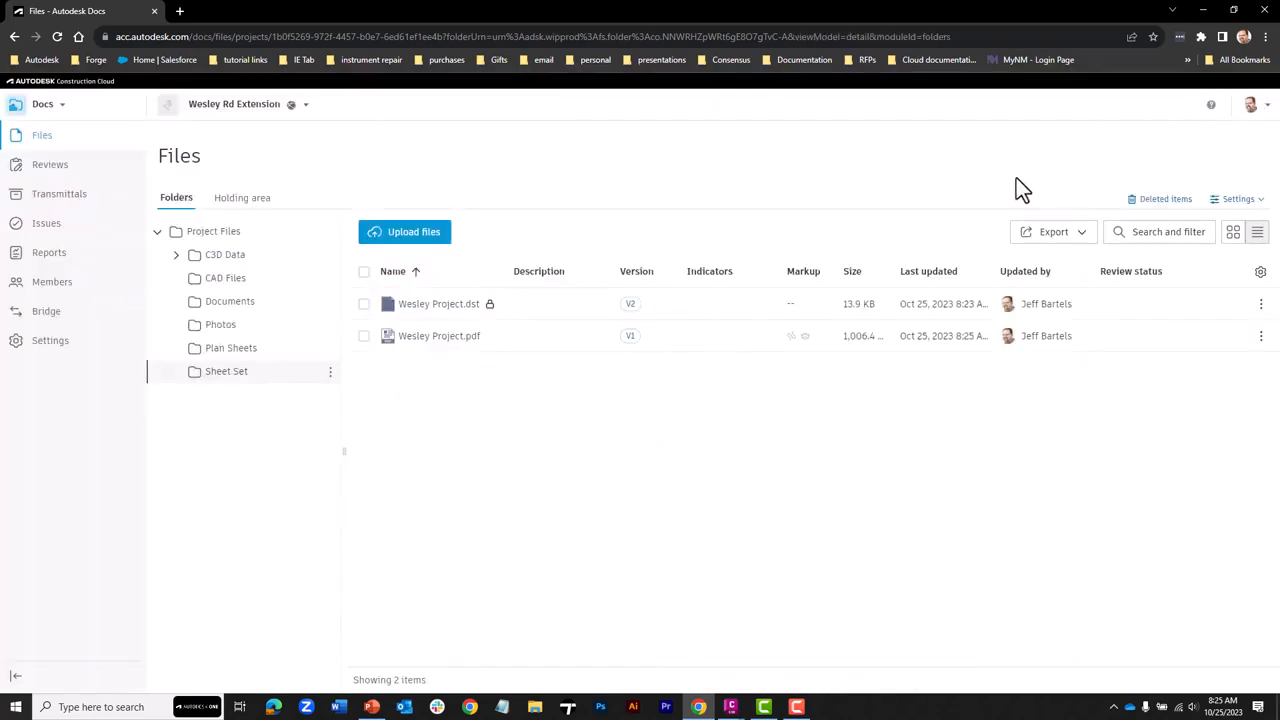
Return to PP.dwg in Civil 3D and start Create Sheets with all layouts placed in the current drawing
mouse_move(735, 708)
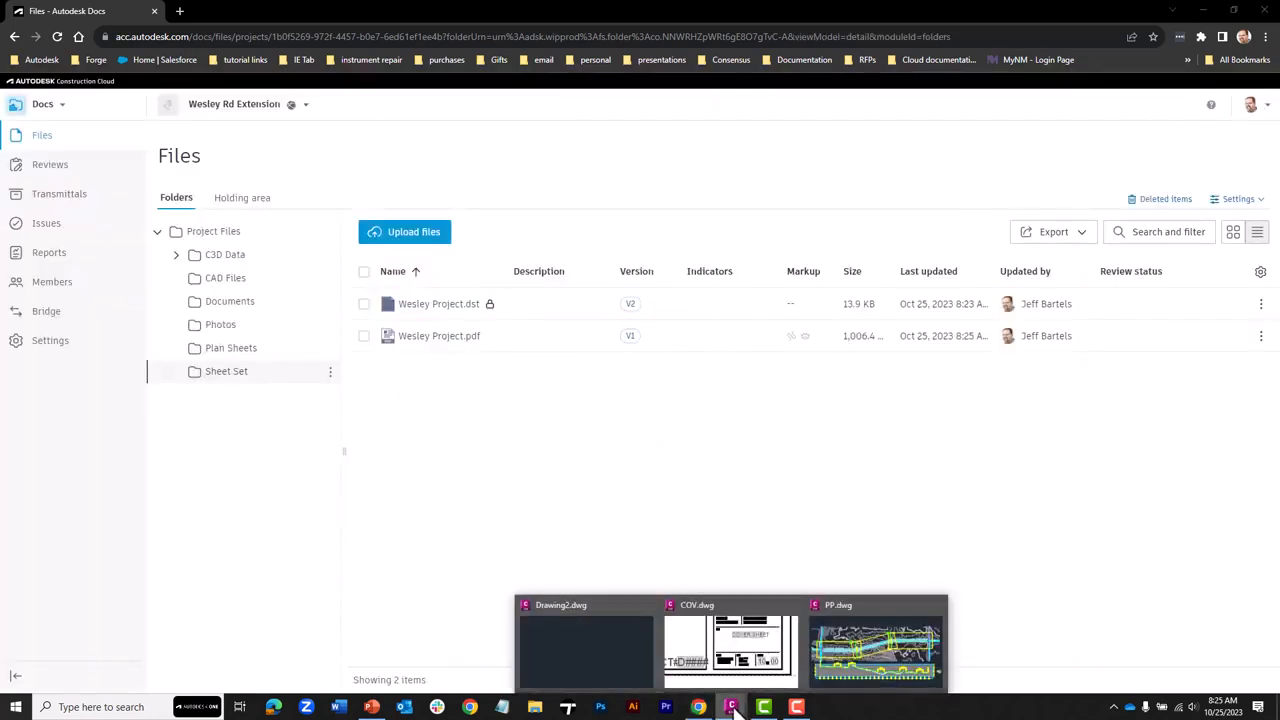
click(845, 660)
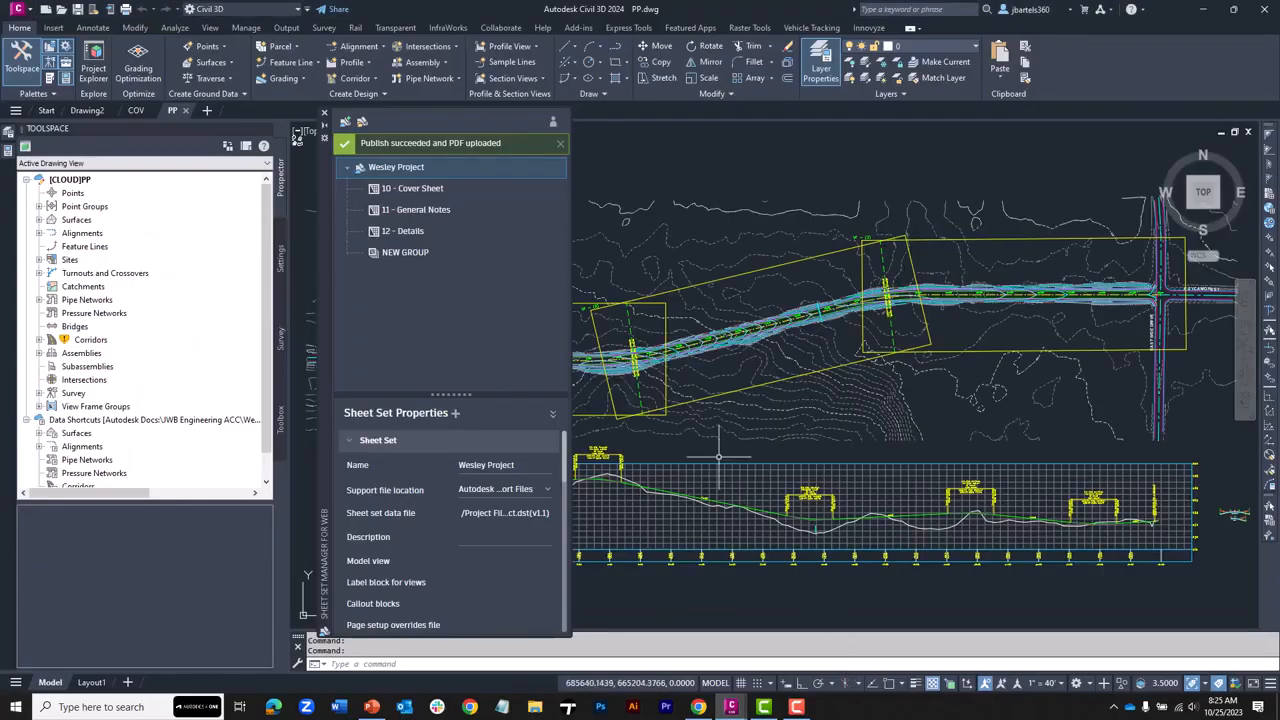
click(560, 144)
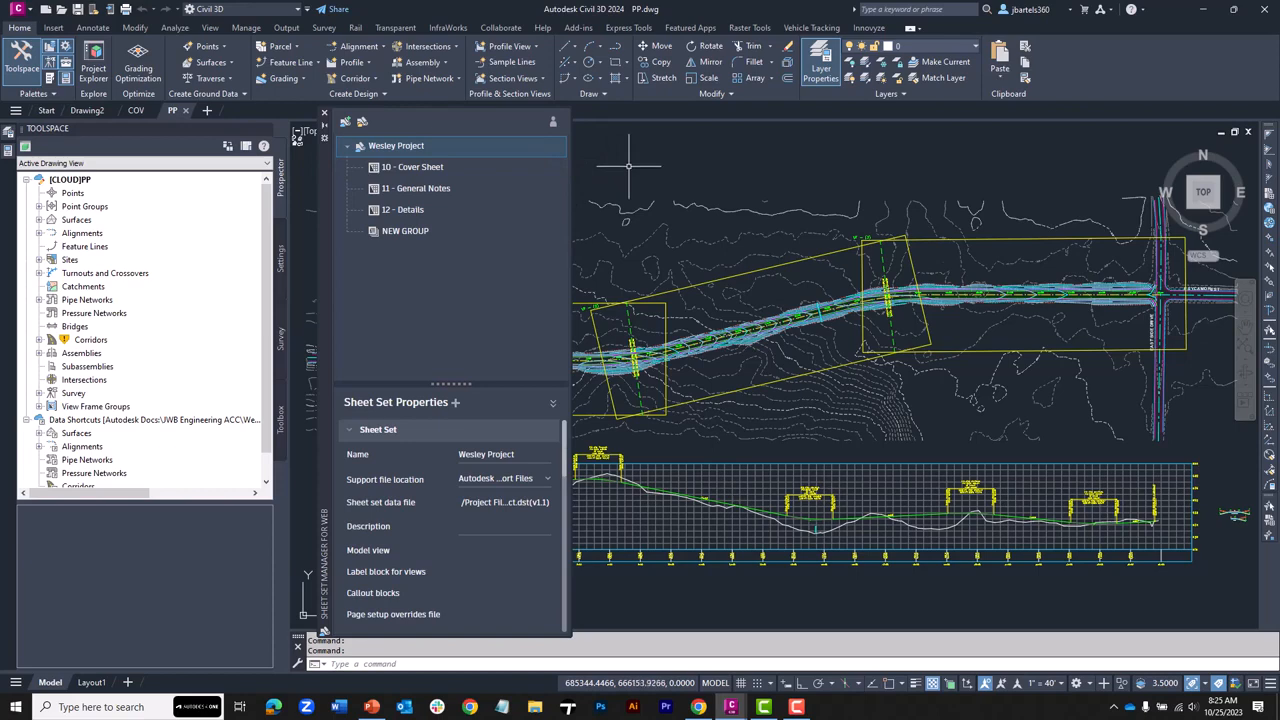
click(287, 27)
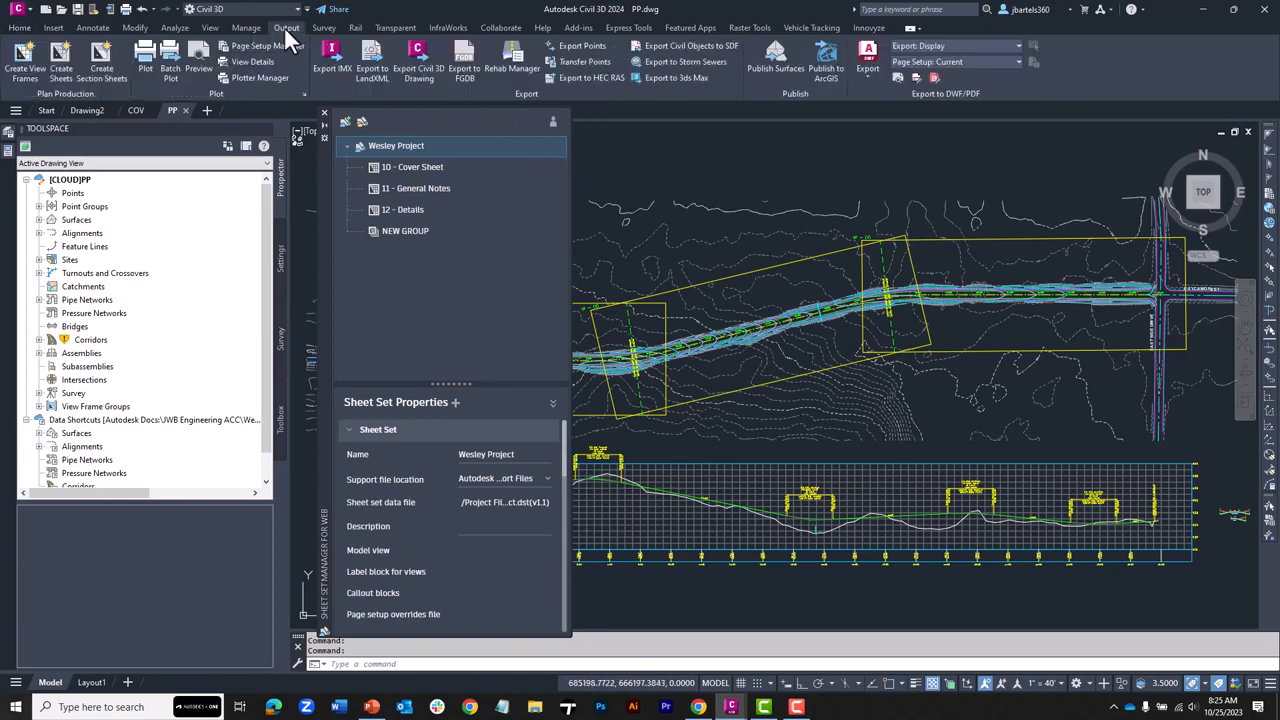
click(57, 56)
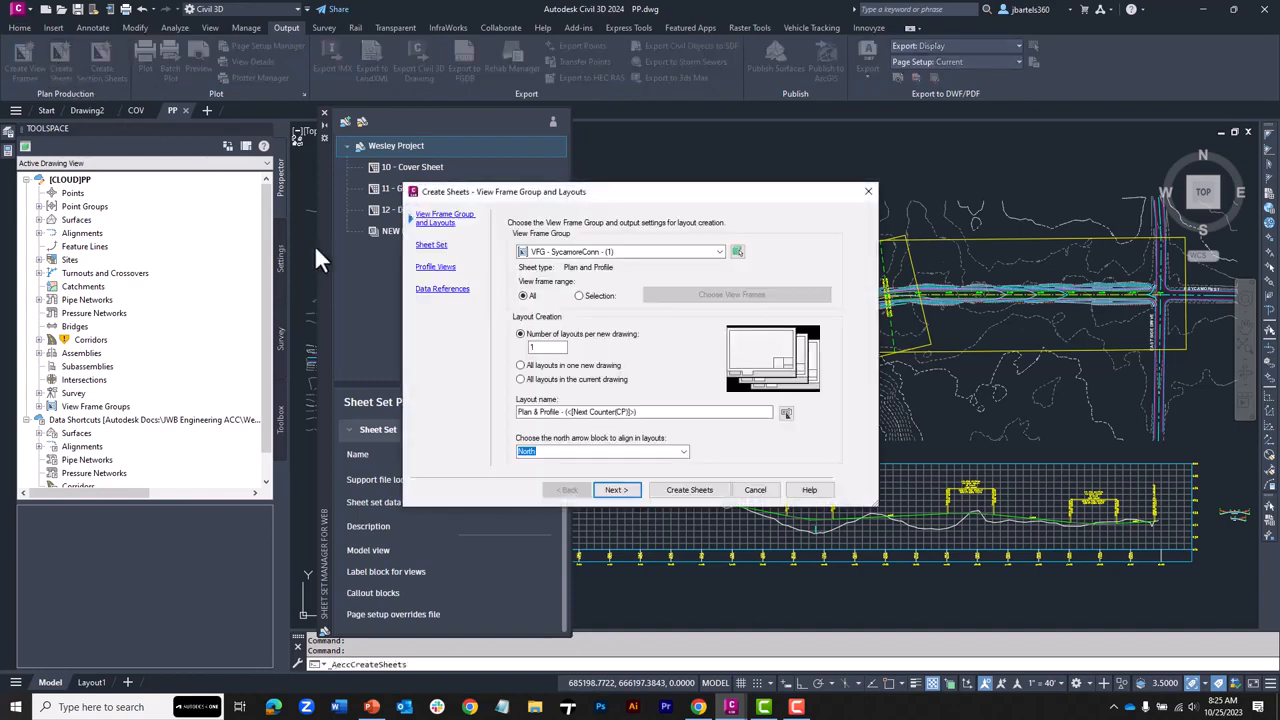
click(520, 379)
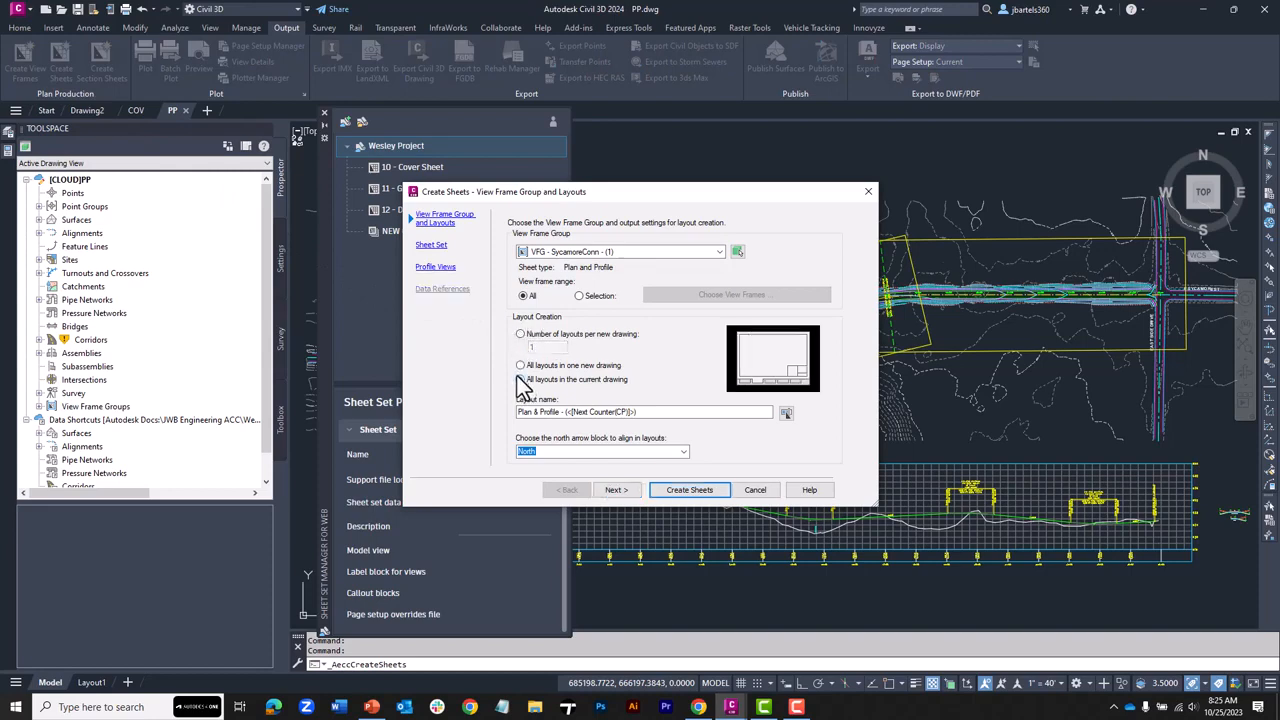
click(615, 489)
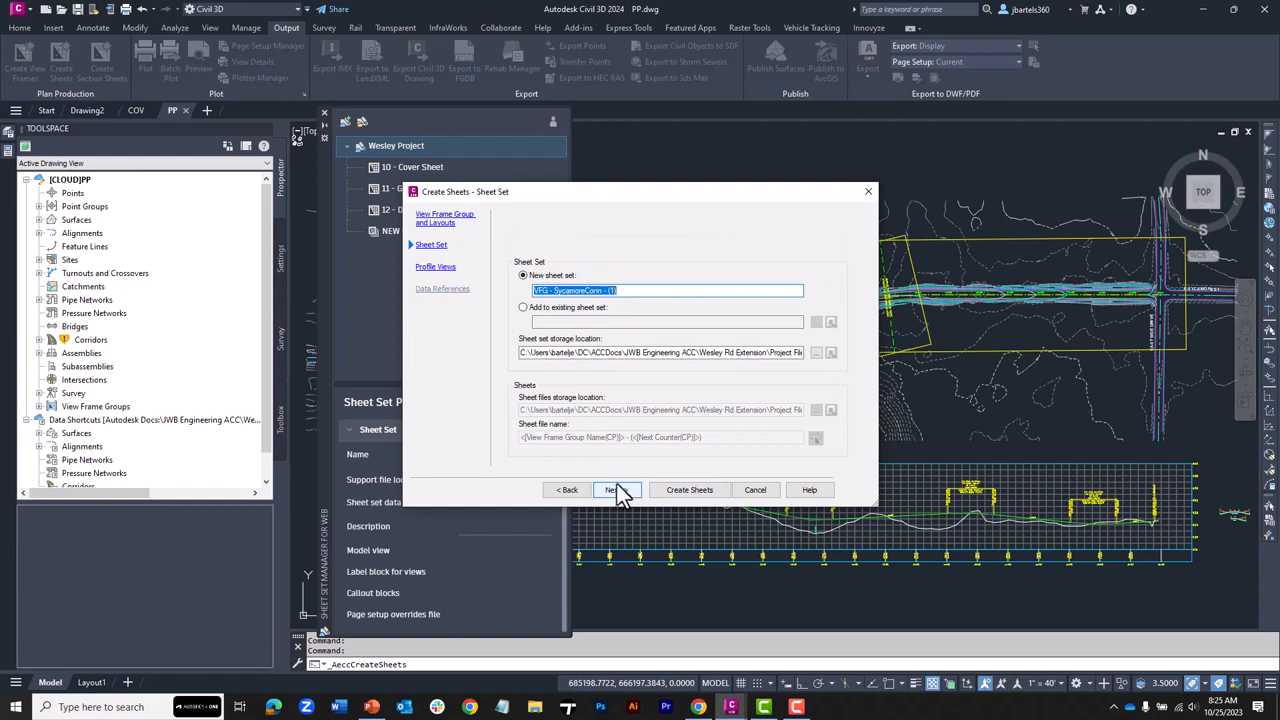
Add the new sheets to the existing sheet set Wesley Project.dst from Wesley Rd Extension/Project Files/Sheet Set on Autodesk Docs
click(523, 308)
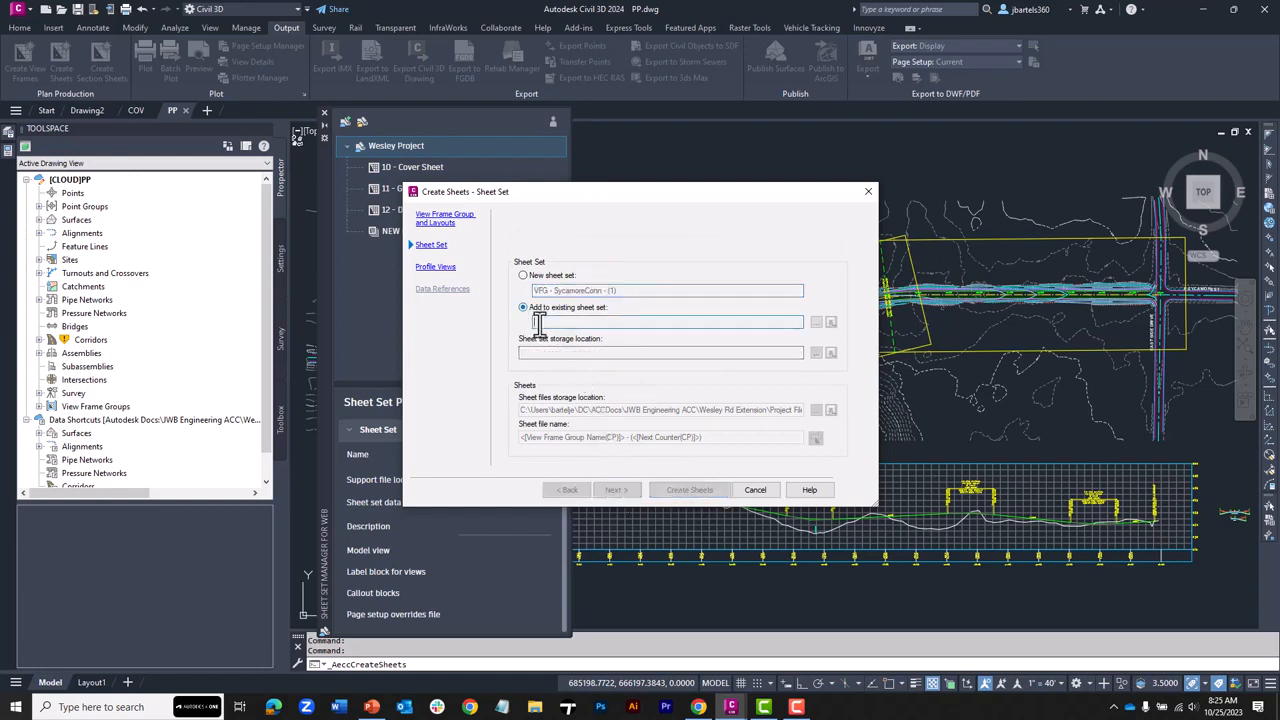
click(815, 323)
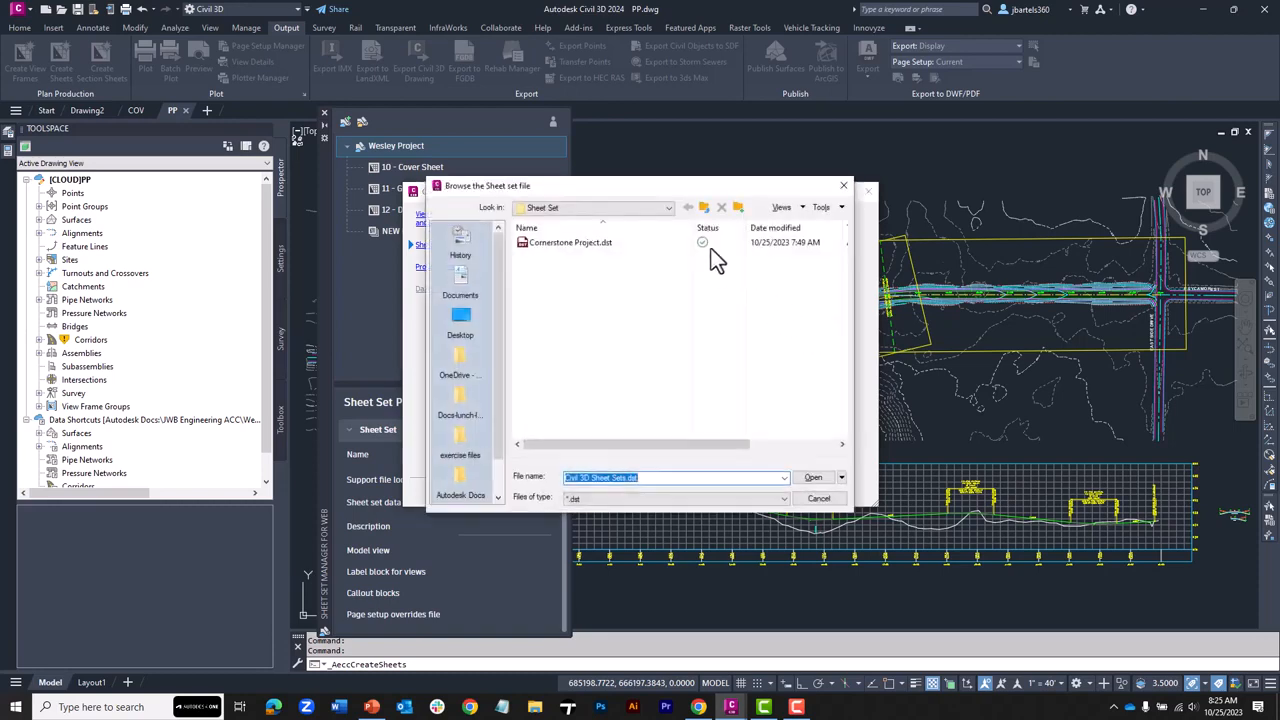
click(669, 208)
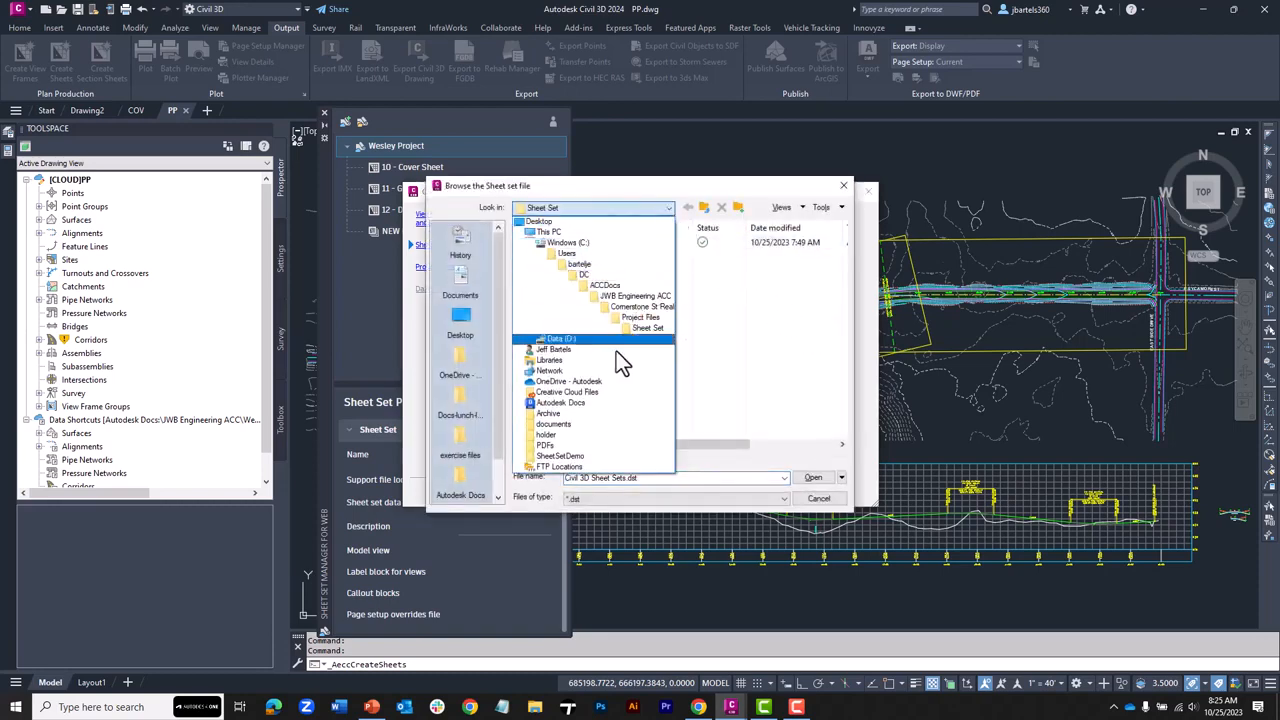
click(605, 402)
double_click(581, 243)
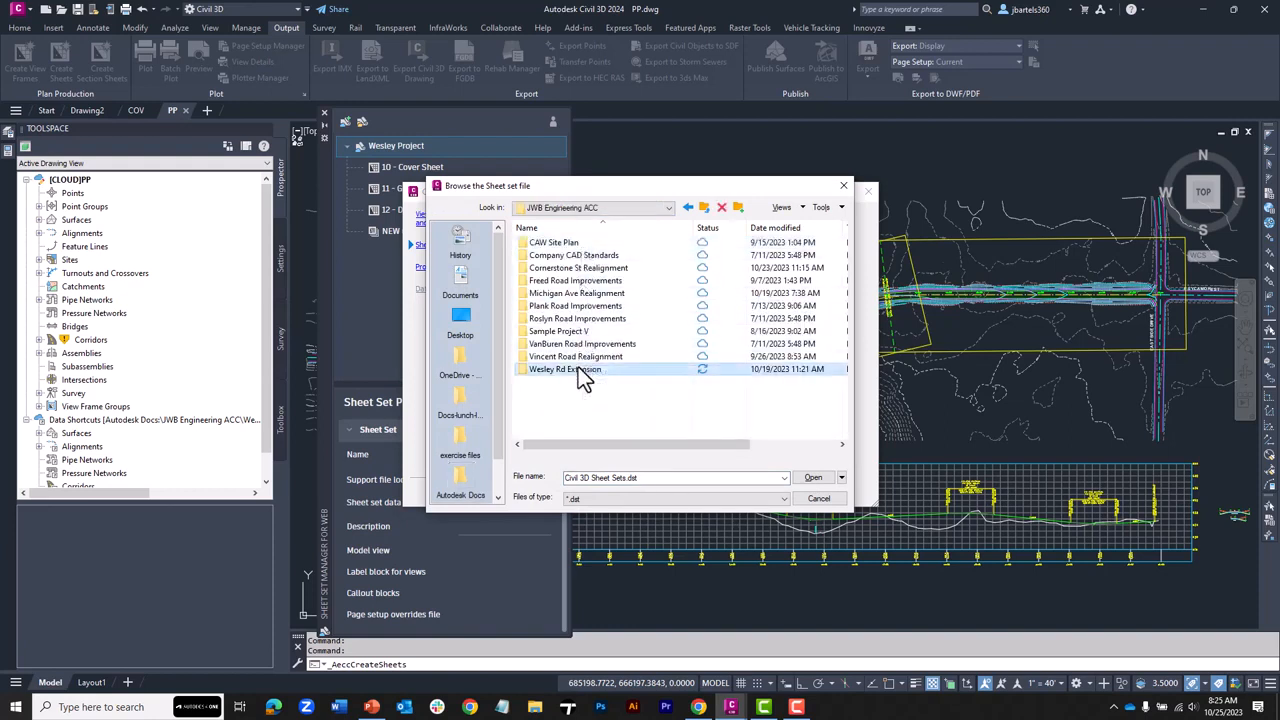
double_click(580, 368)
double_click(562, 244)
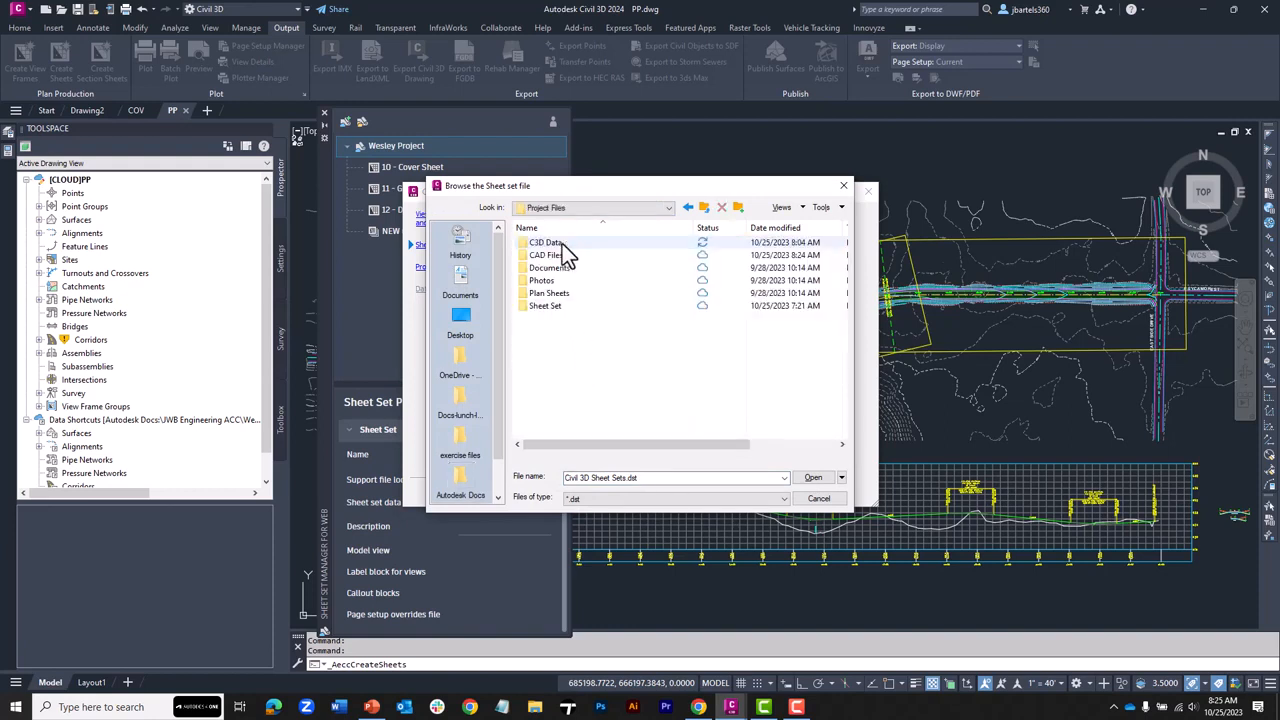
double_click(556, 307)
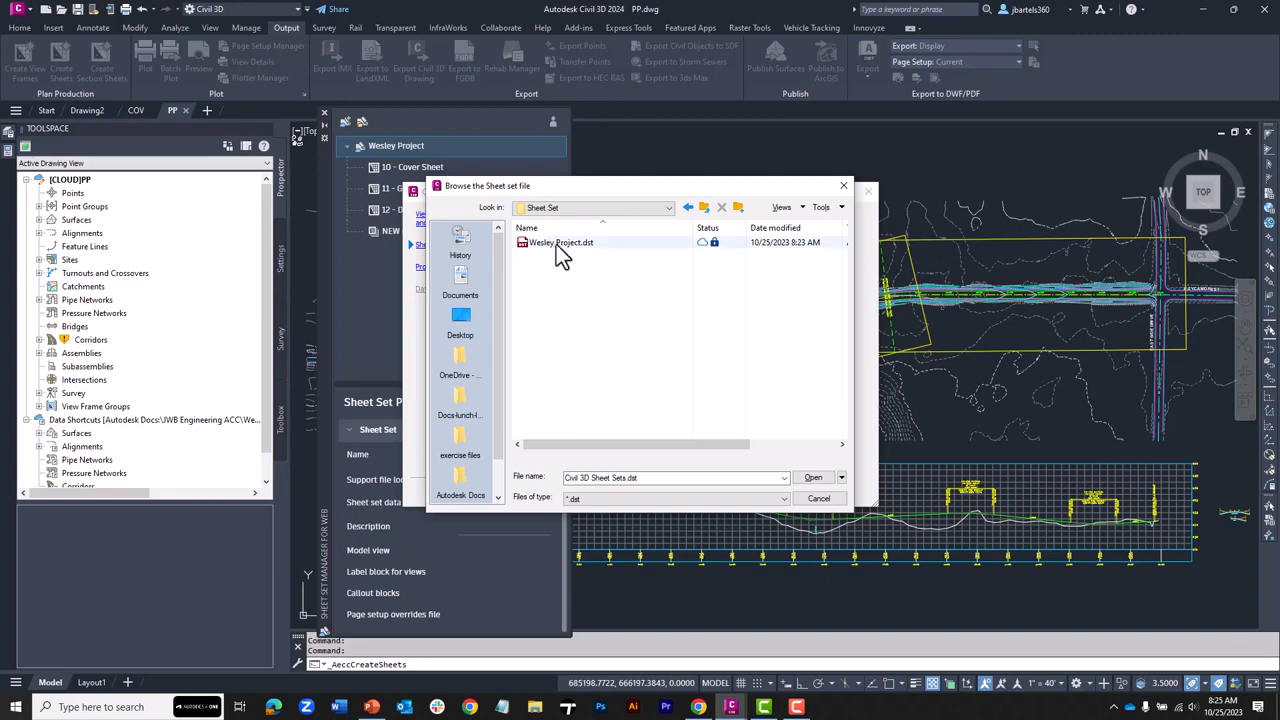
click(556, 244)
click(812, 479)
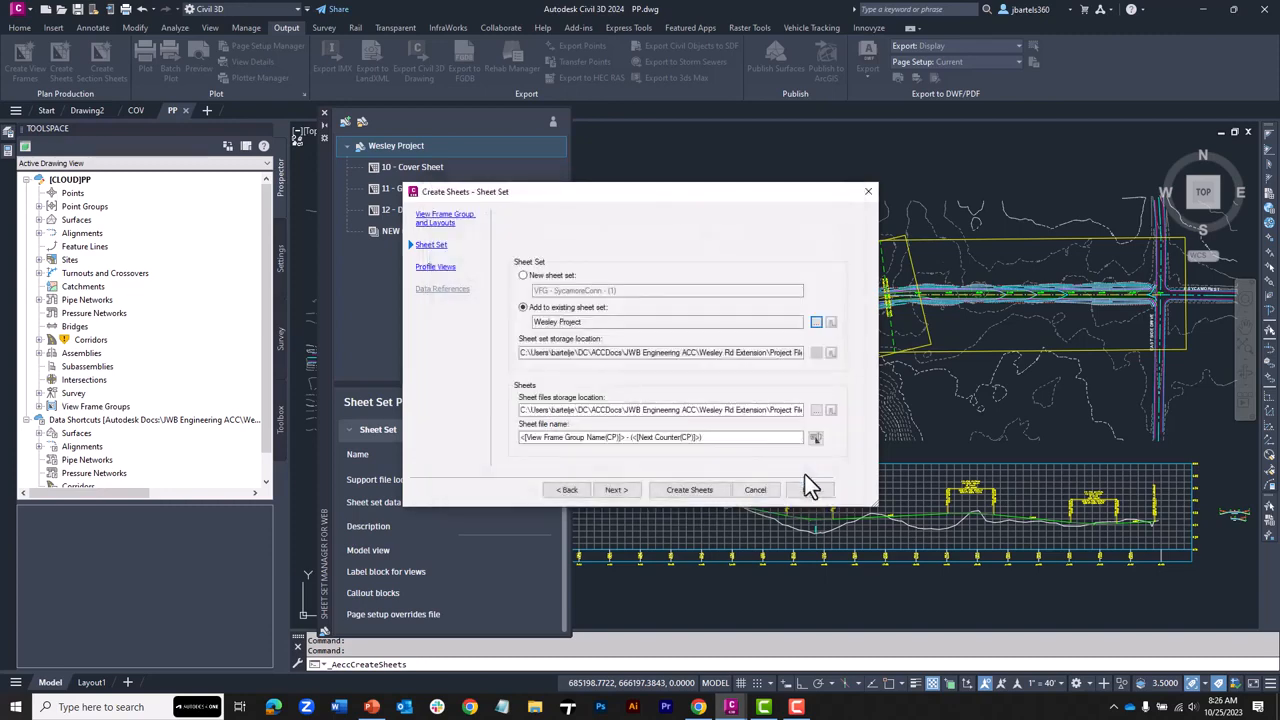
Choose custom profile view settings for the sheets and turn off Split profile view in the Profile View Wizard
click(622, 489)
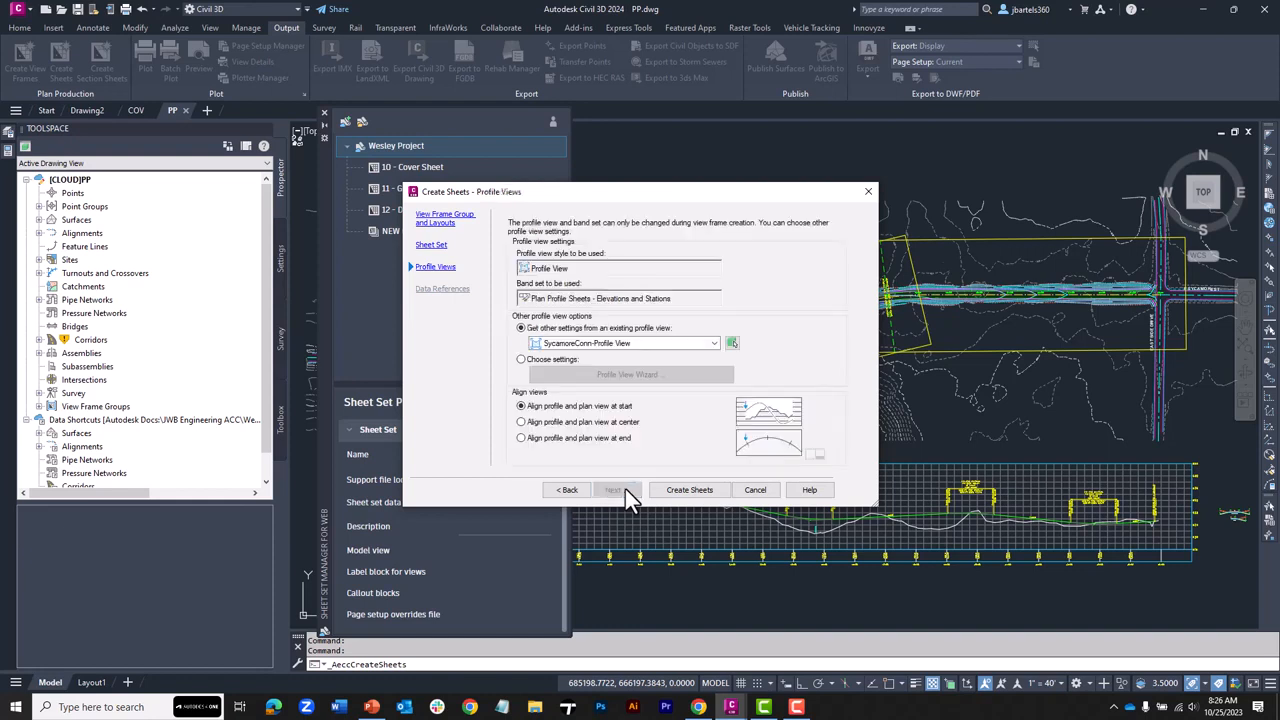
click(520, 359)
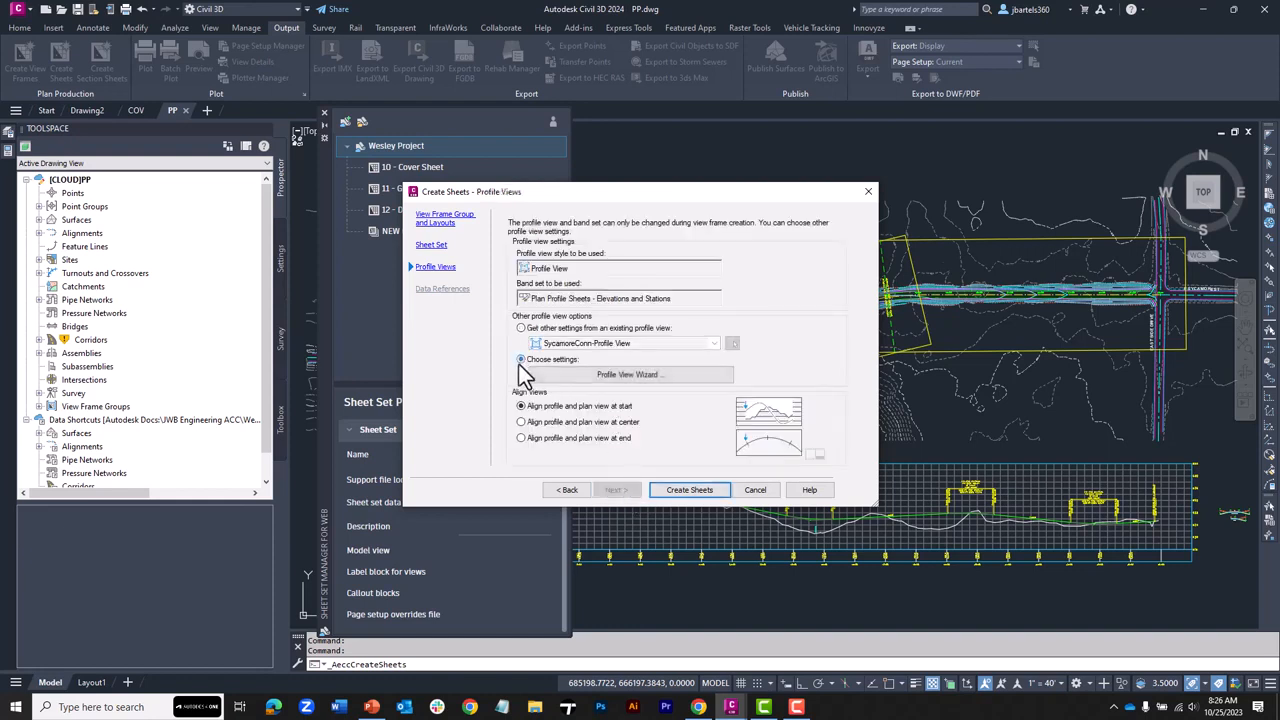
click(567, 372)
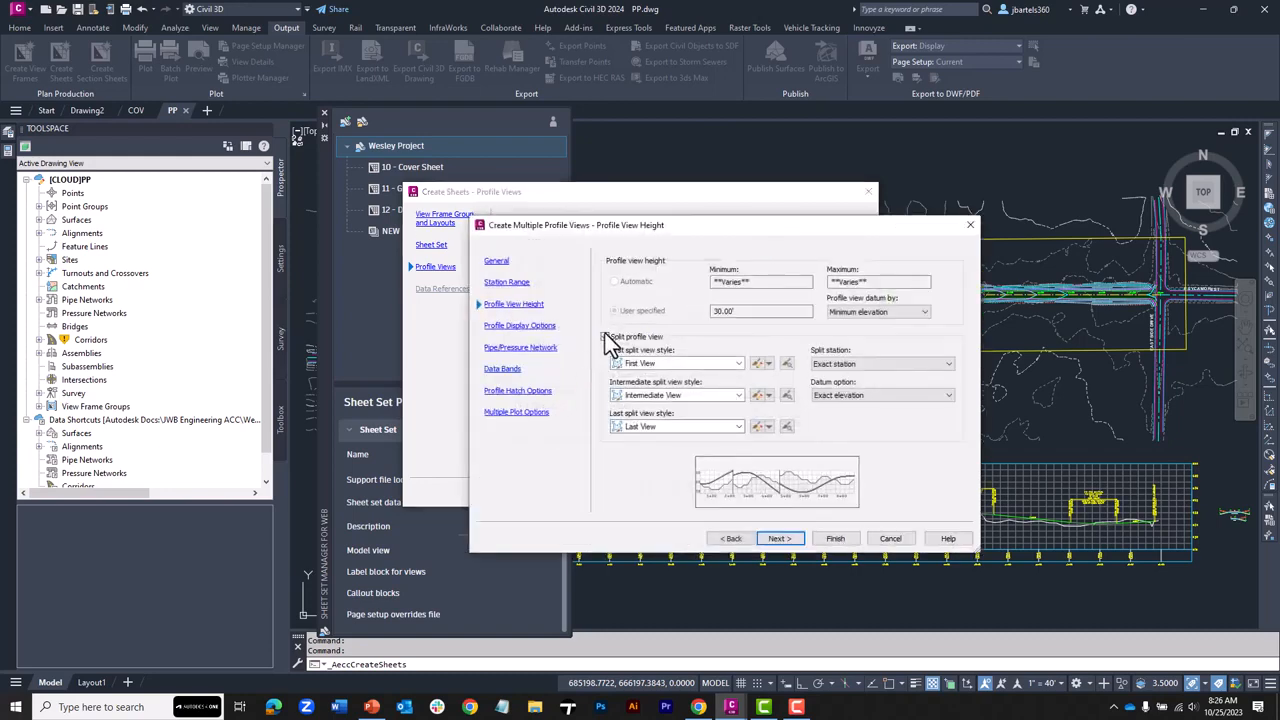
click(605, 337)
click(780, 539)
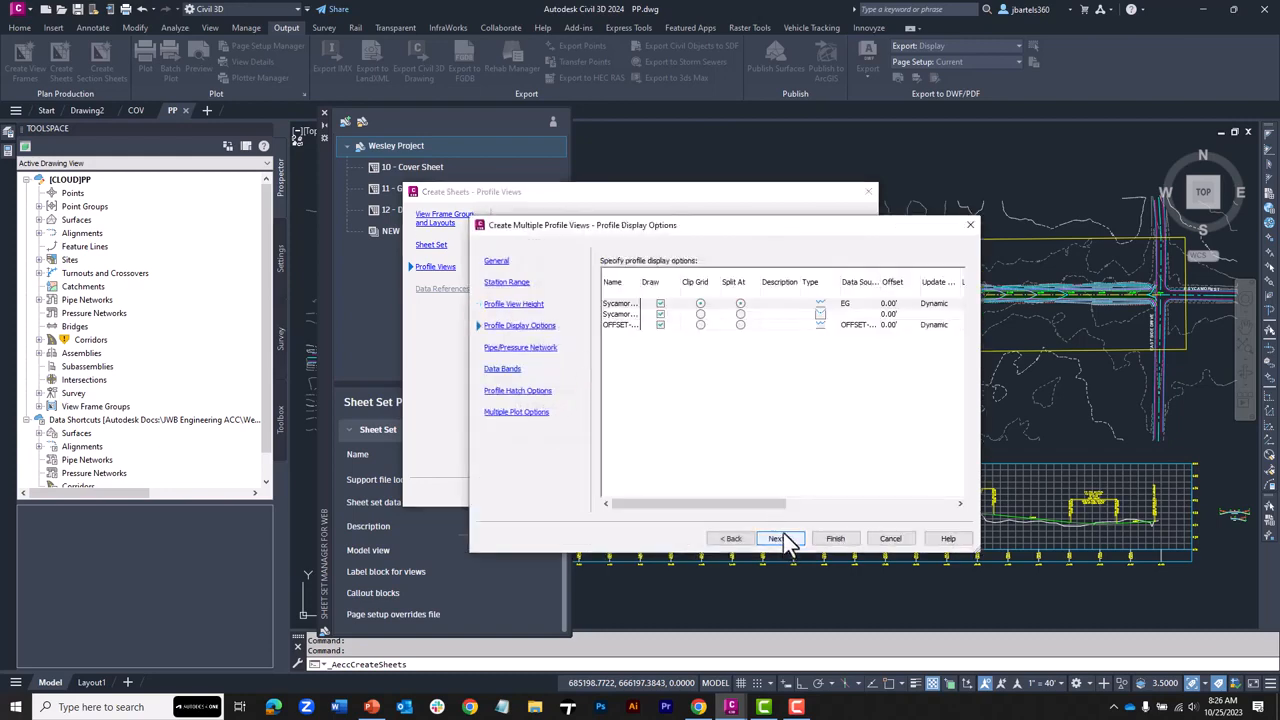
Set the label set to _No Labels for the existing ground profile and the OFFSET surface profile
drag(749, 504, 818, 504)
drag(858, 508, 868, 508)
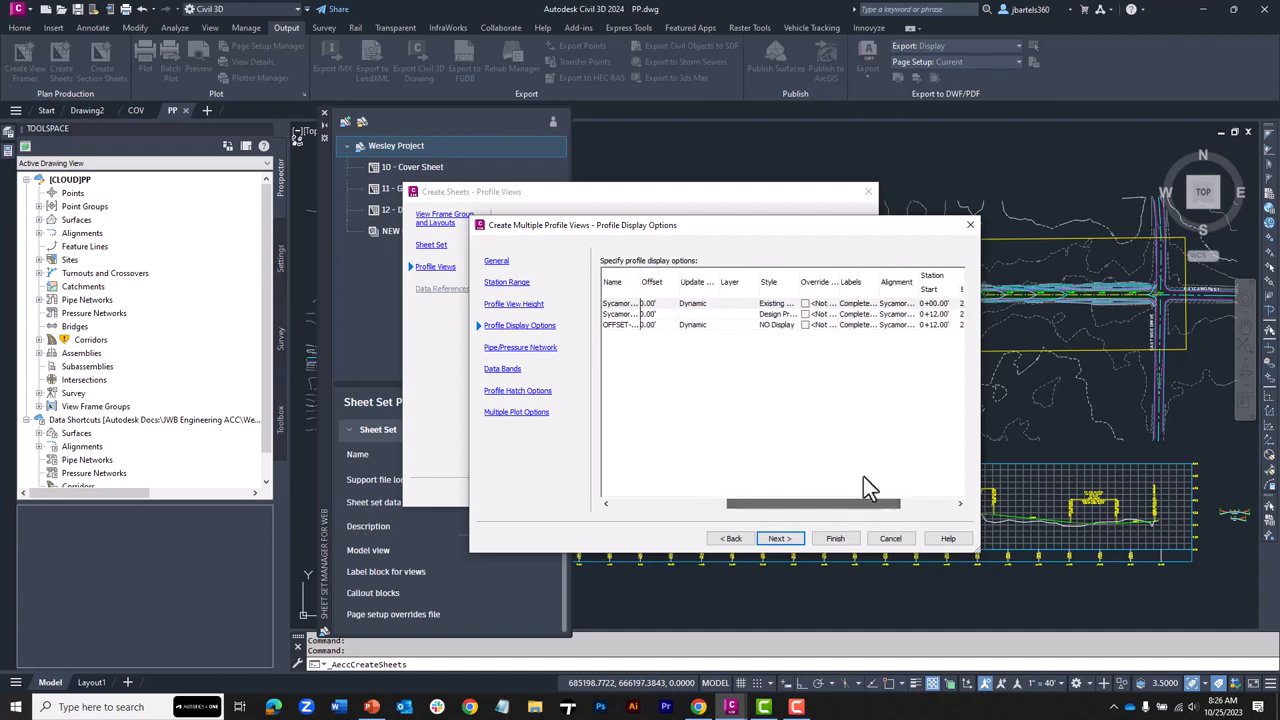
click(856, 314)
click(500, 206)
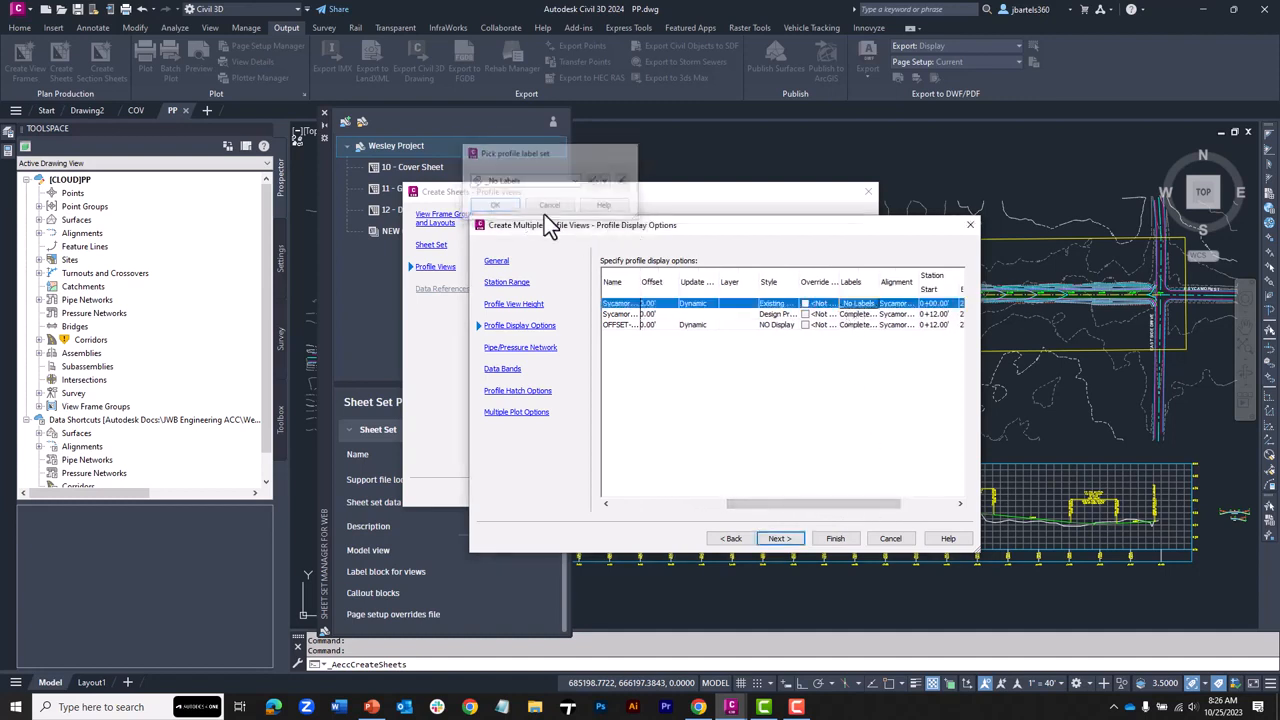
click(855, 325)
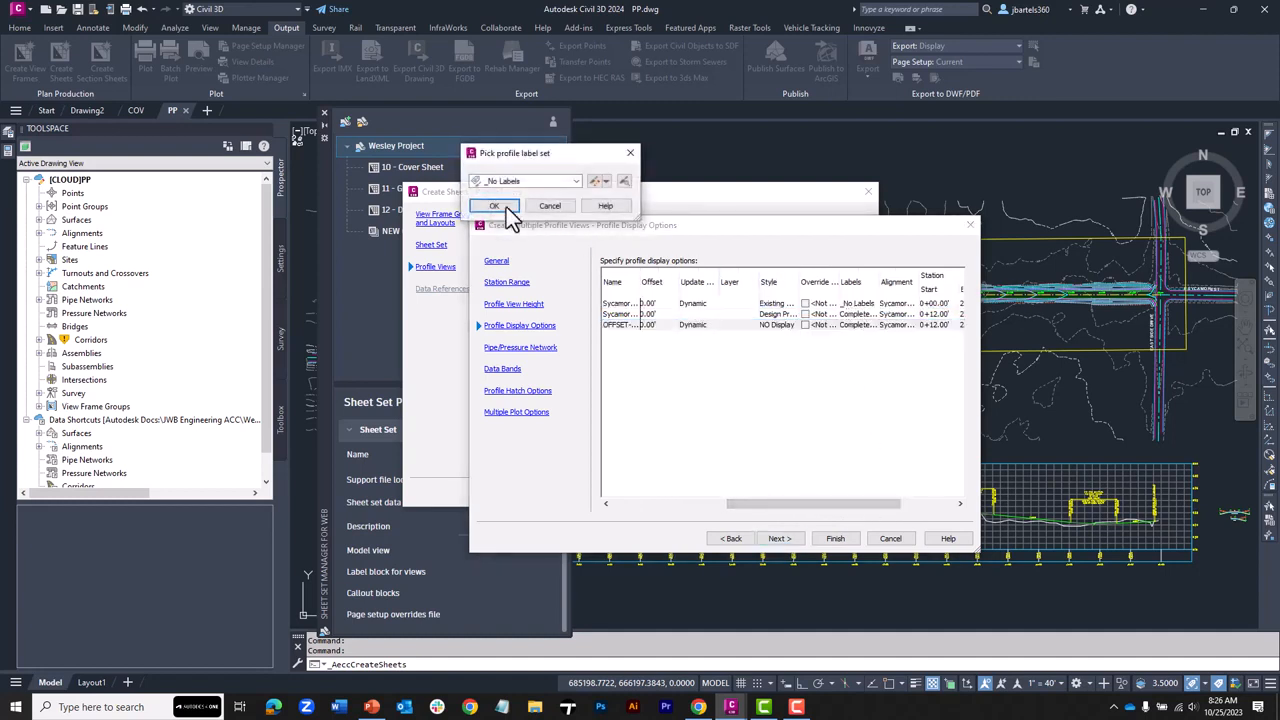
click(500, 206)
click(780, 539)
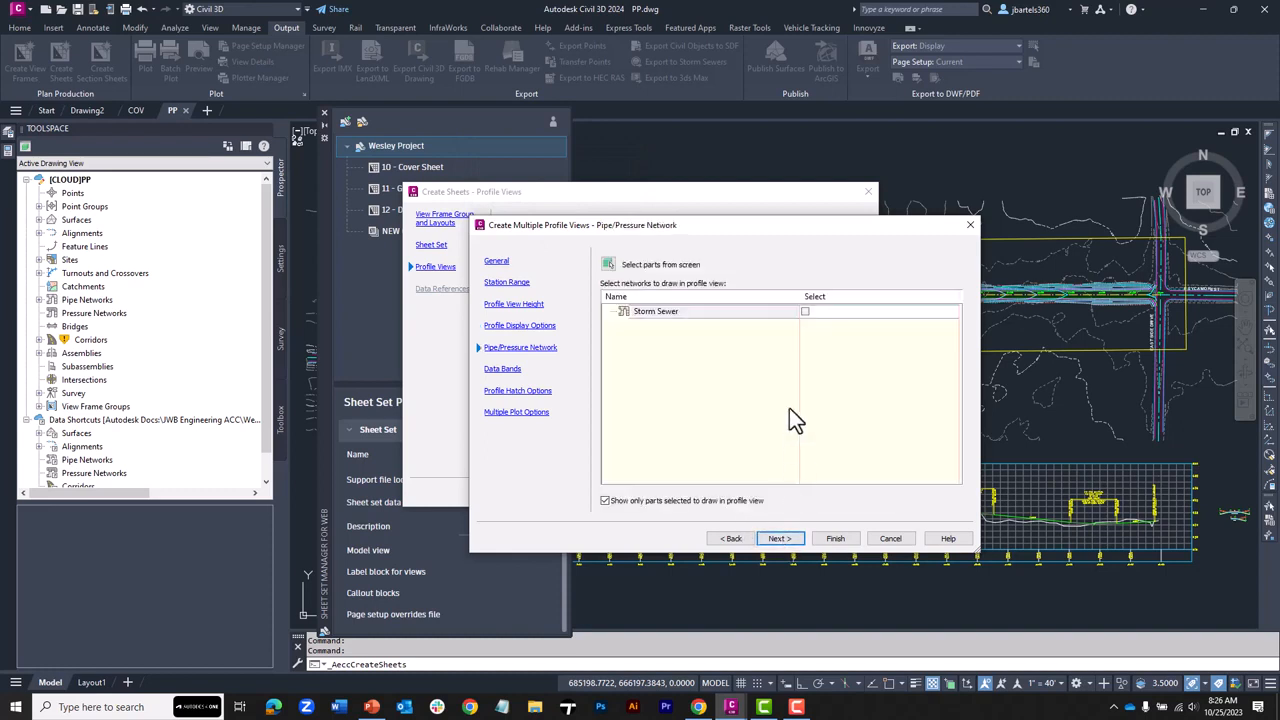
Include the Storm Sewer network in the profile views and set Profile2 of the elevations band to SycamoreConn-FG, completing the wizard
click(805, 311)
click(780, 539)
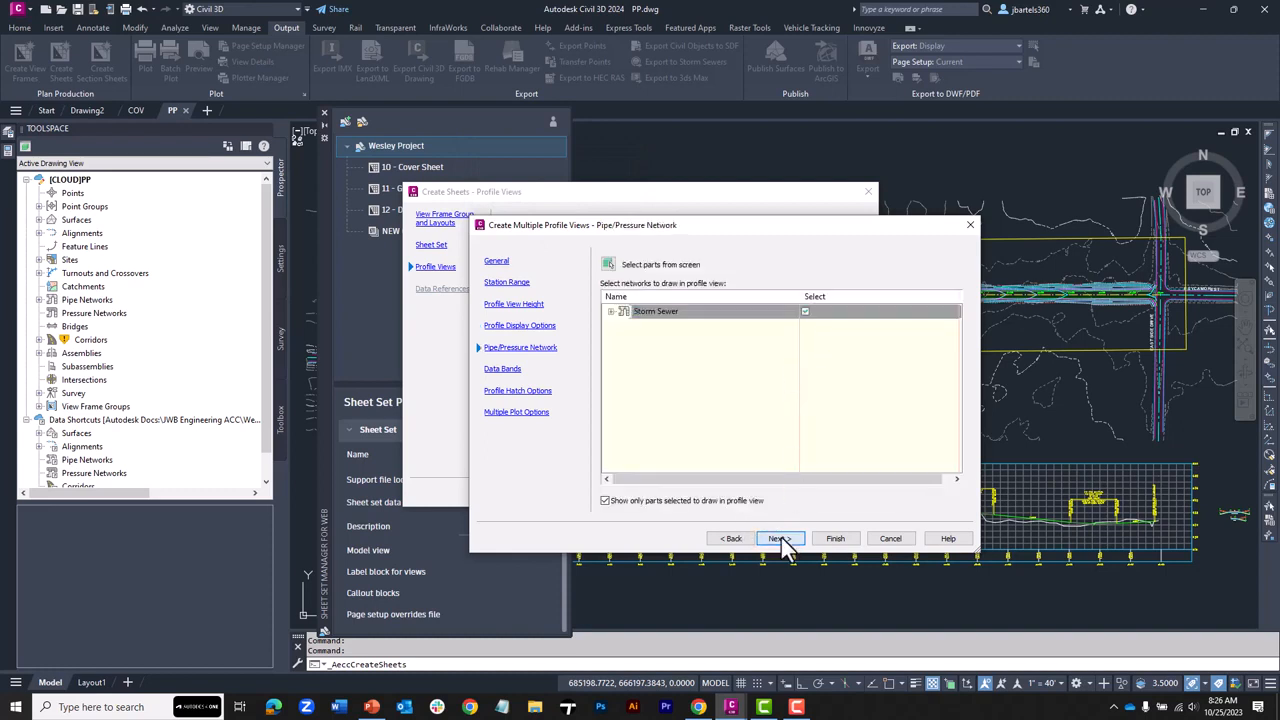
click(800, 431)
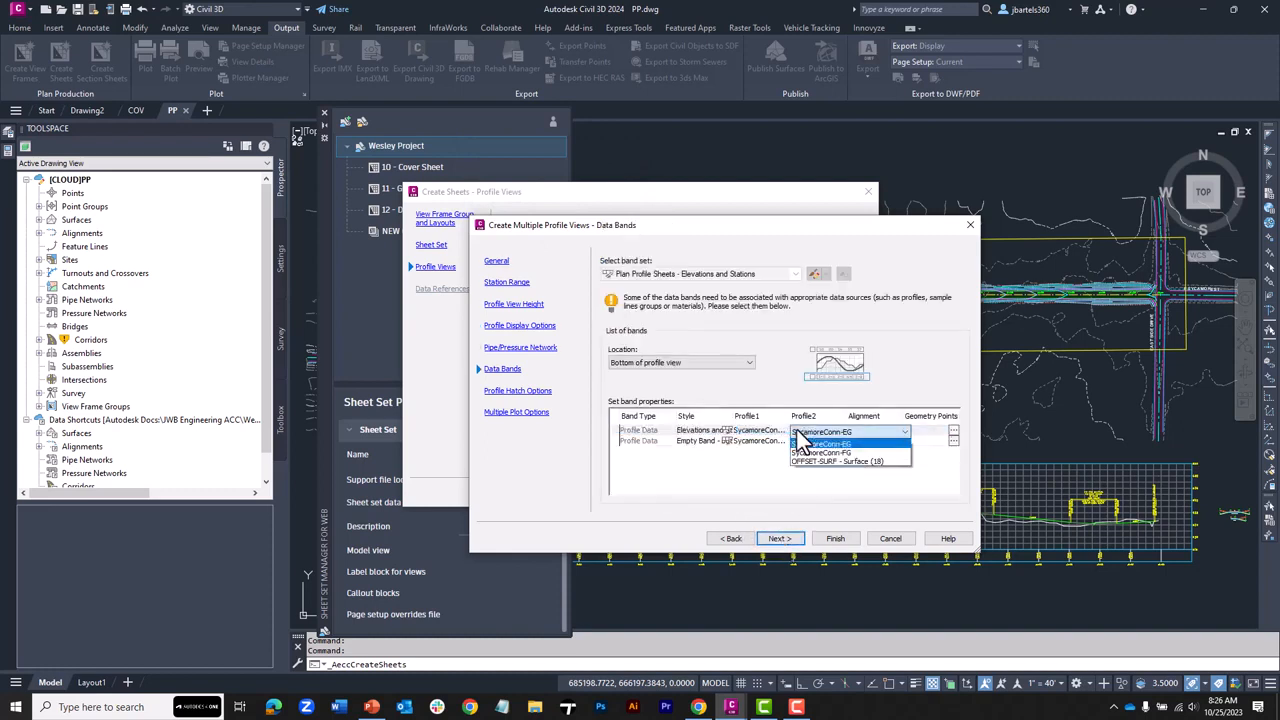
click(815, 452)
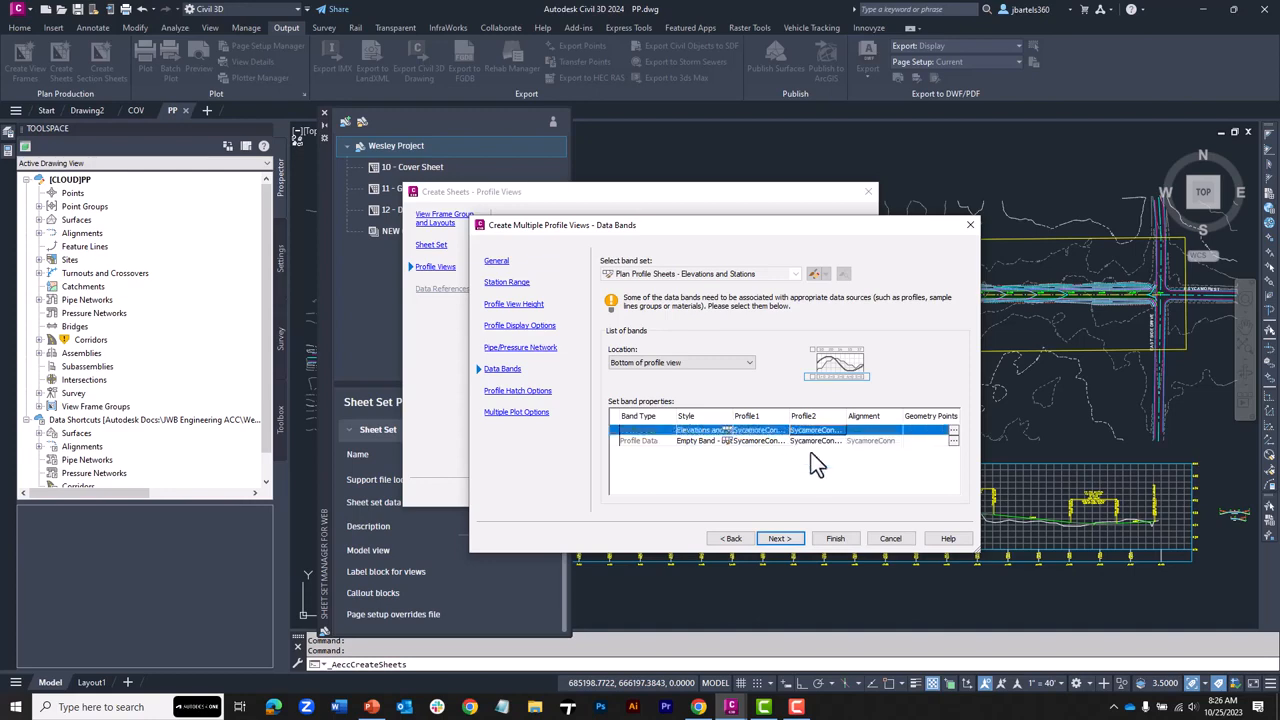
click(778, 539)
click(779, 539)
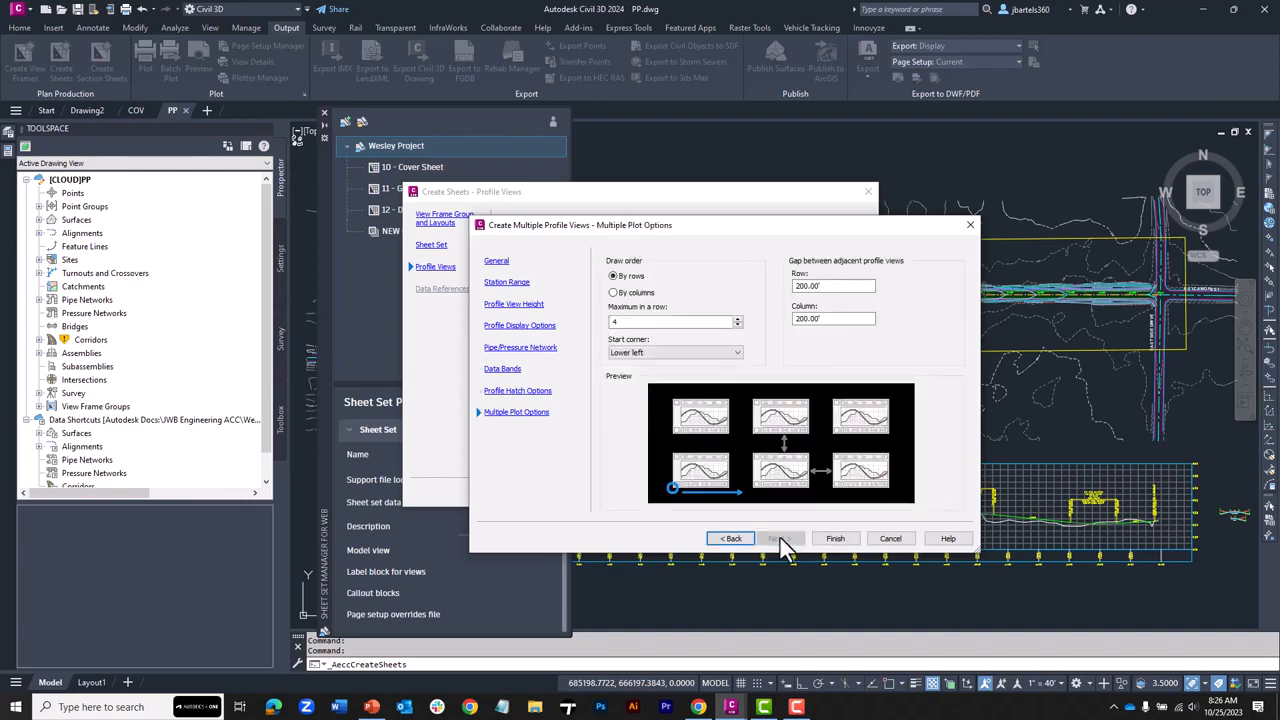
click(832, 543)
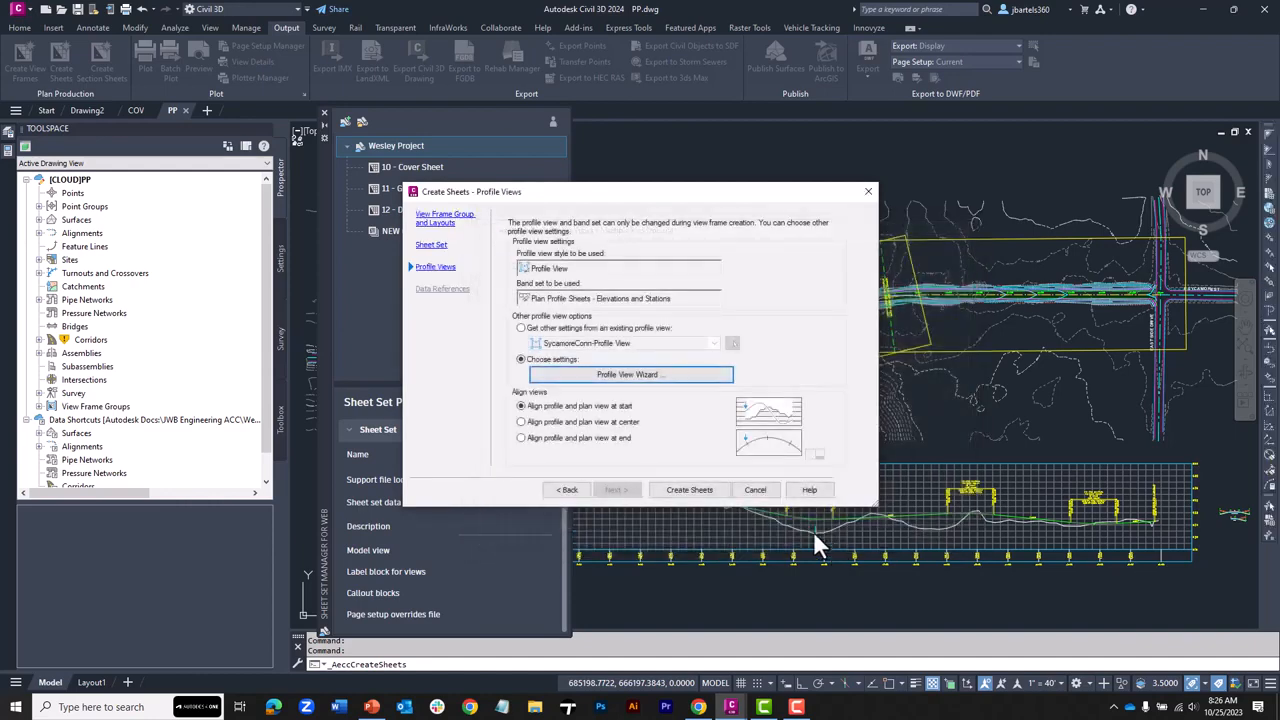
Create the sheets, allowing the drawing to be saved, and place the profile view origin in the empty area above the plan
click(701, 489)
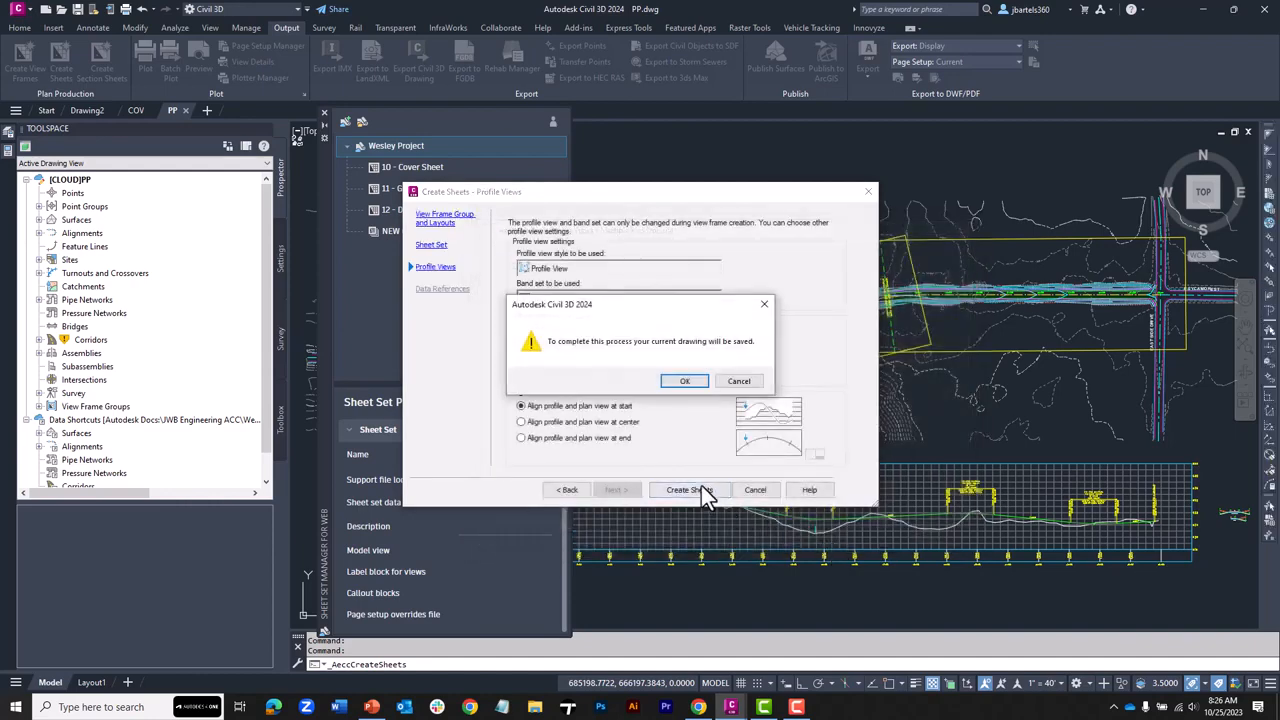
click(683, 381)
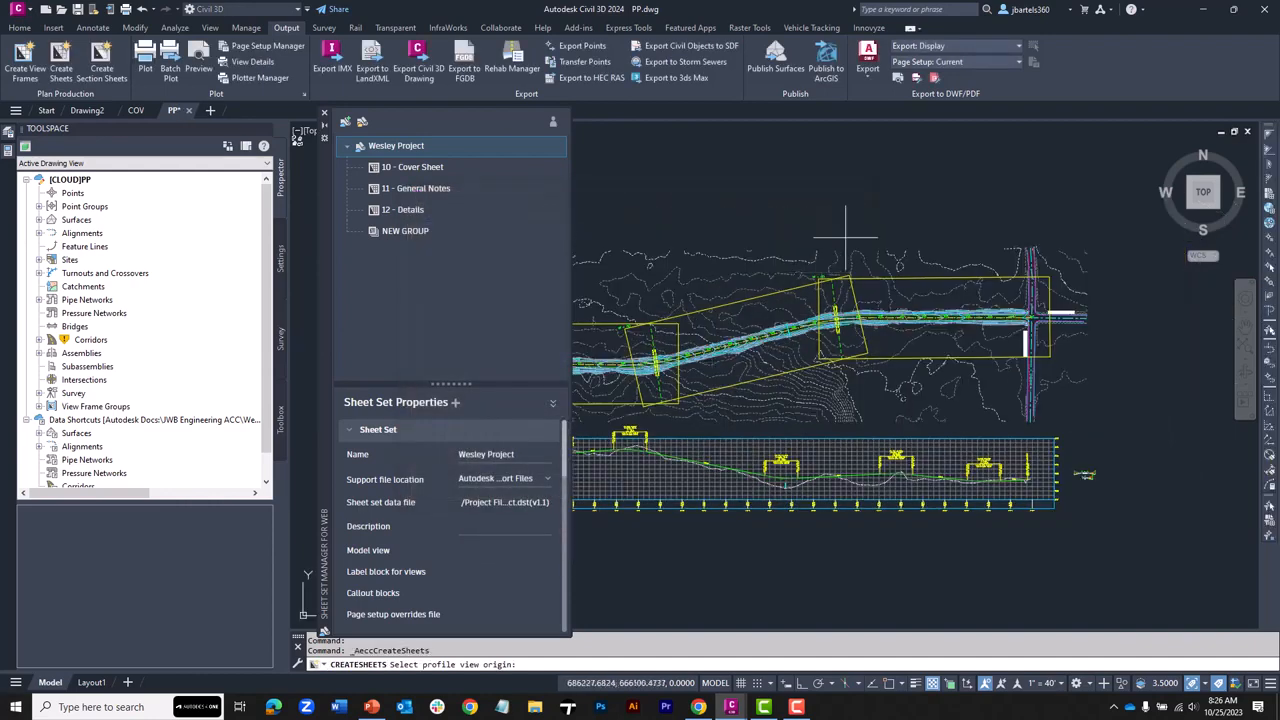
click(873, 192)
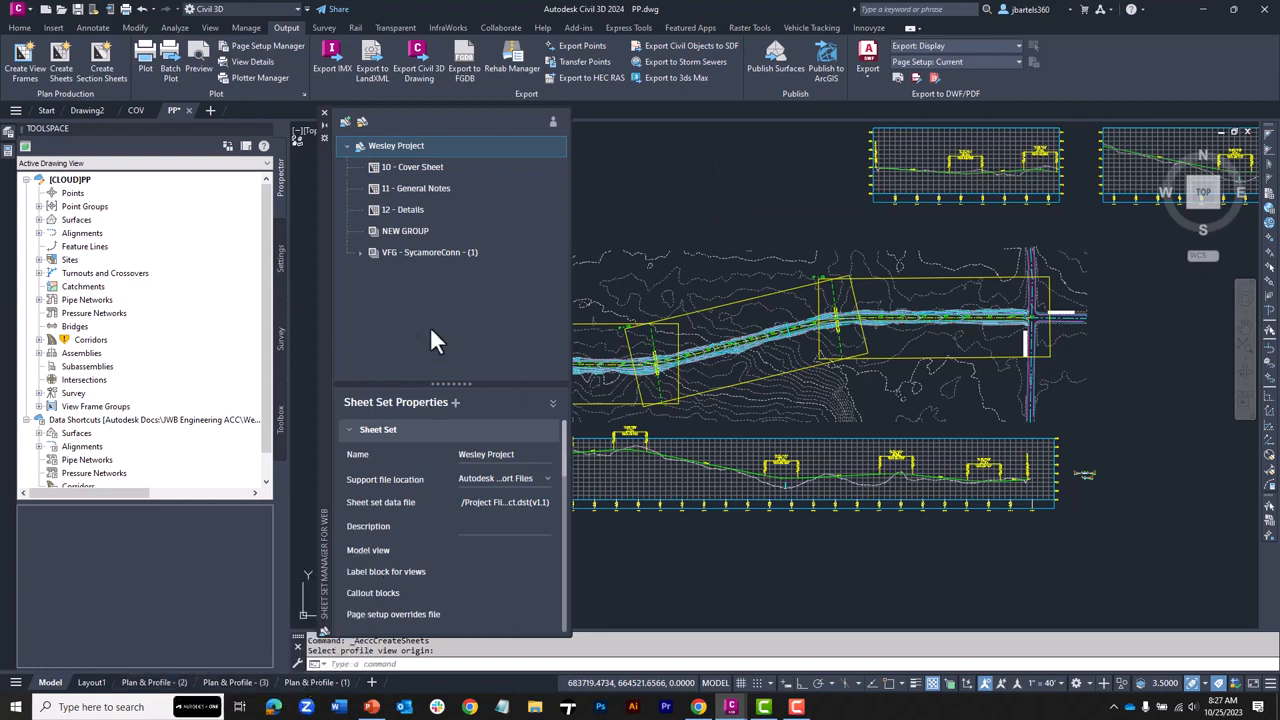
Expand the VFG - SycamoreConn - (1) subset, open its sheet Plan & Profile - (1), and examine the profile and title block
click(426, 253)
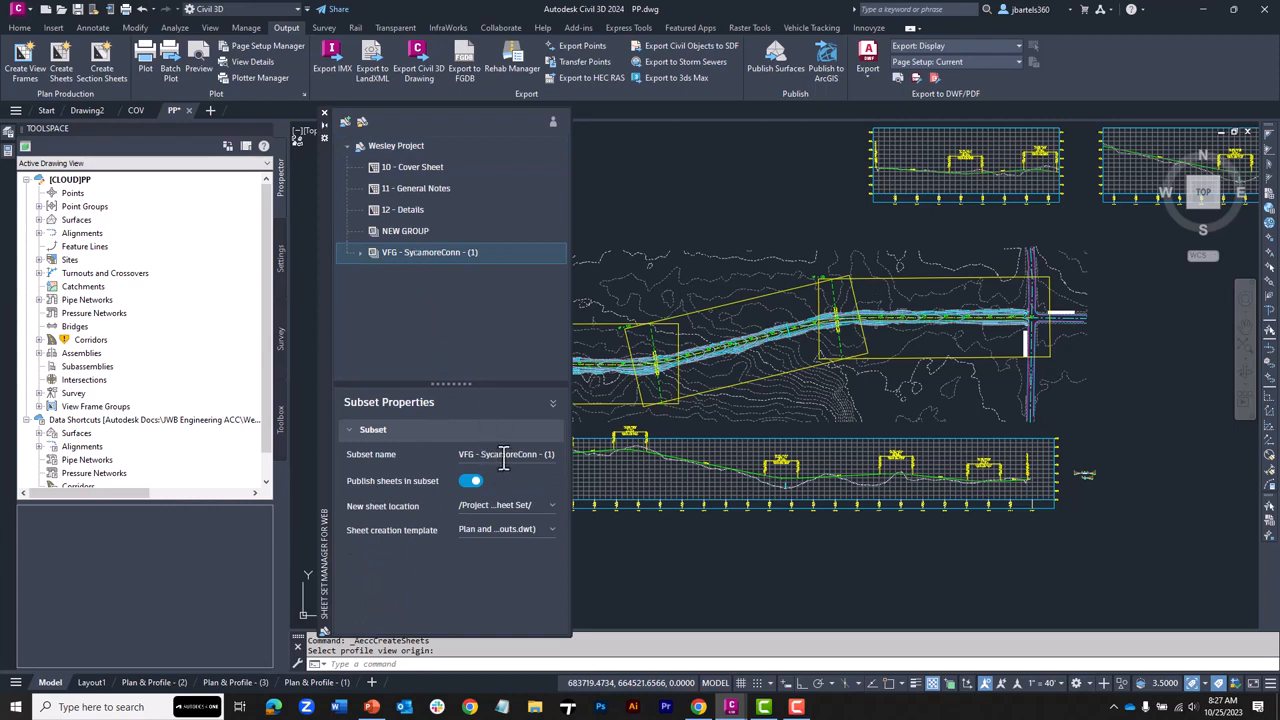
click(360, 253)
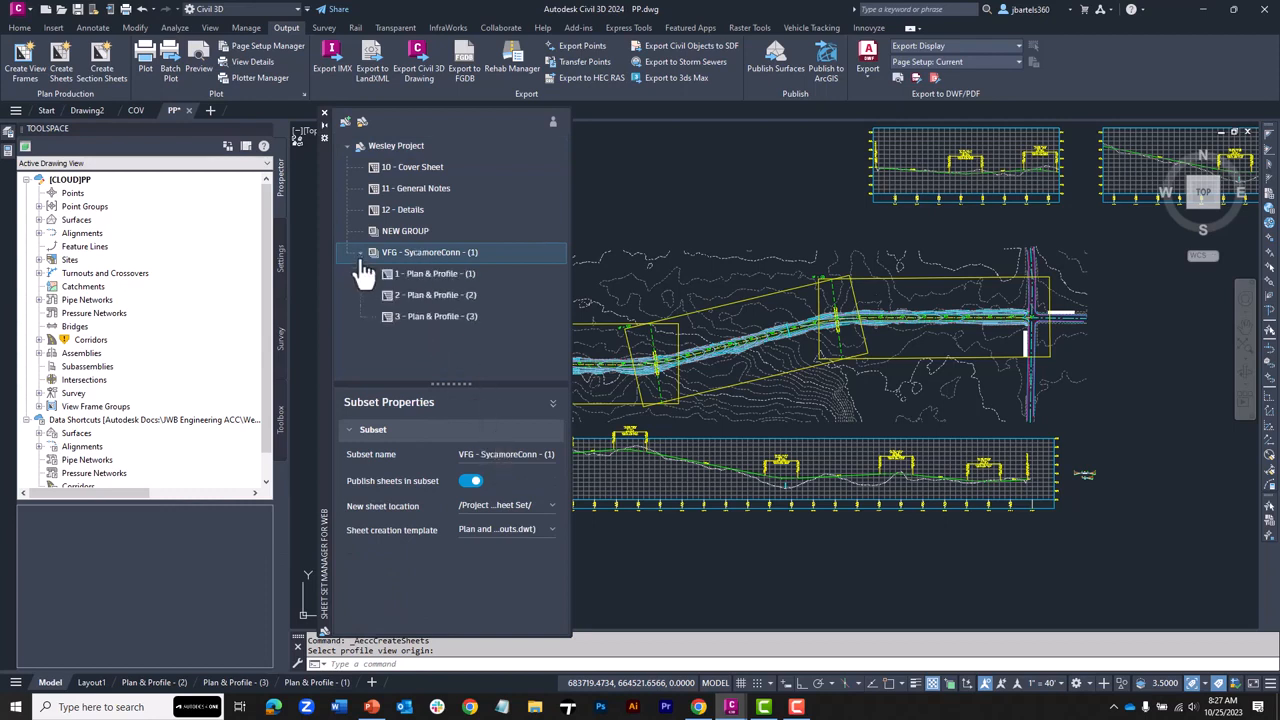
double_click(415, 276)
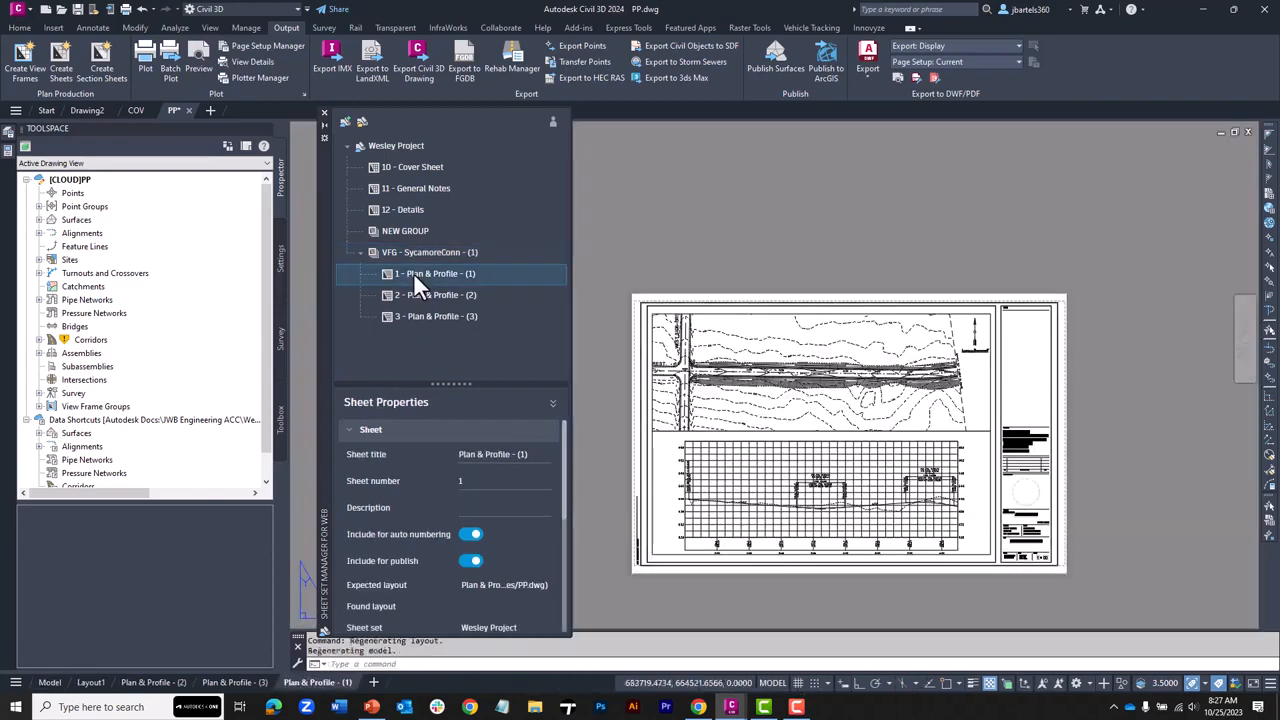
scroll(860, 478, up, 5)
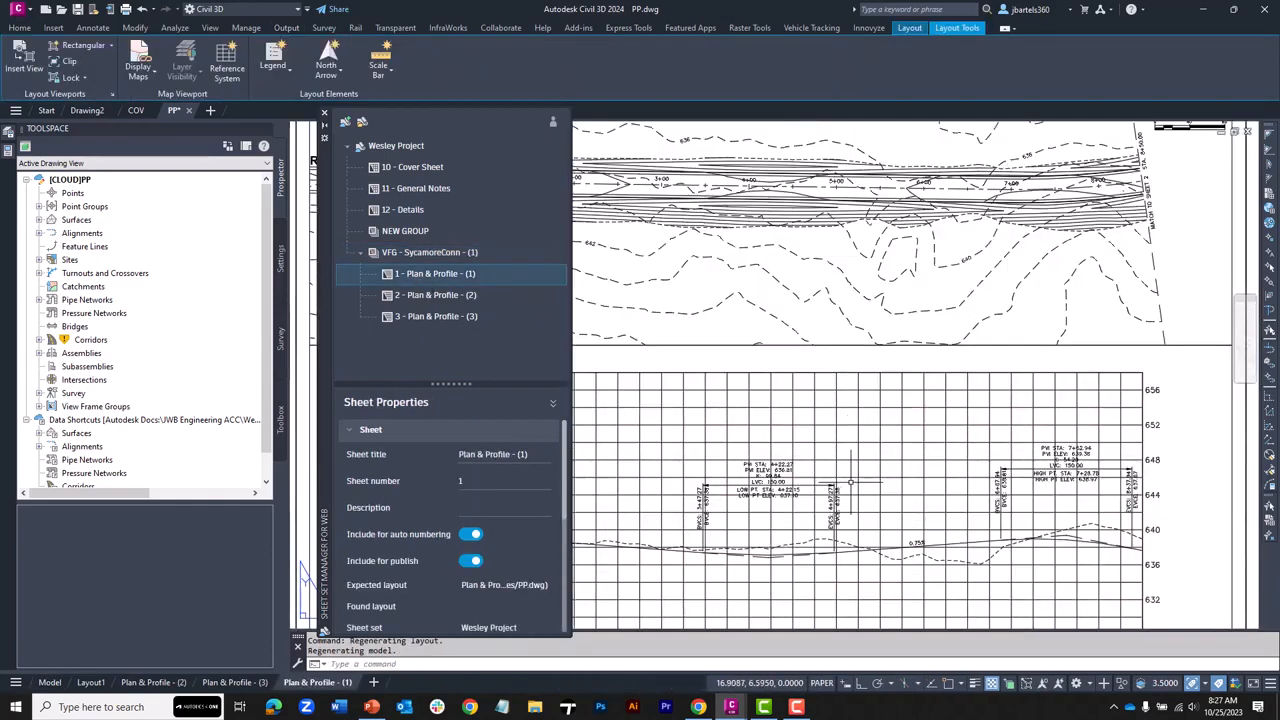
middle_drag(913, 375, 690, 273)
middle_drag(818, 444, 884, 458)
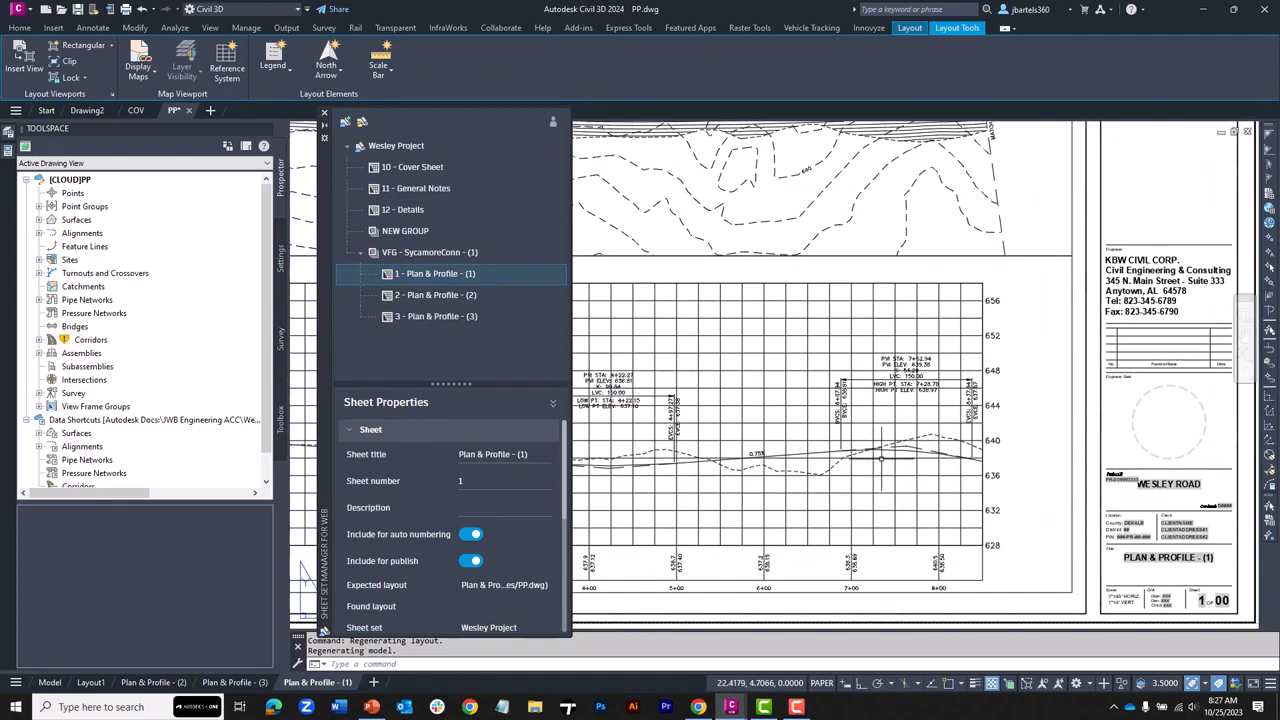
Open the sheet Plan & Profile - (2) and examine its plan, profile, and the title and sheet number in the title block
double_click(446, 294)
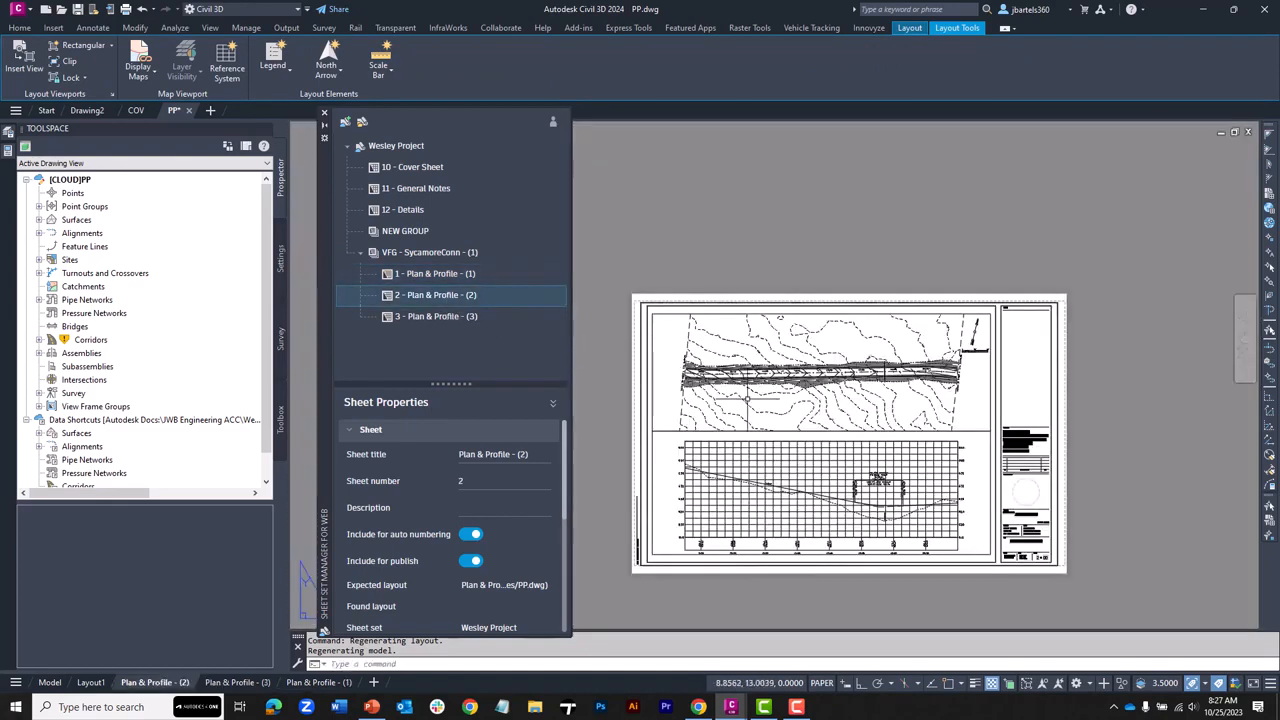
scroll(768, 458, up, 4)
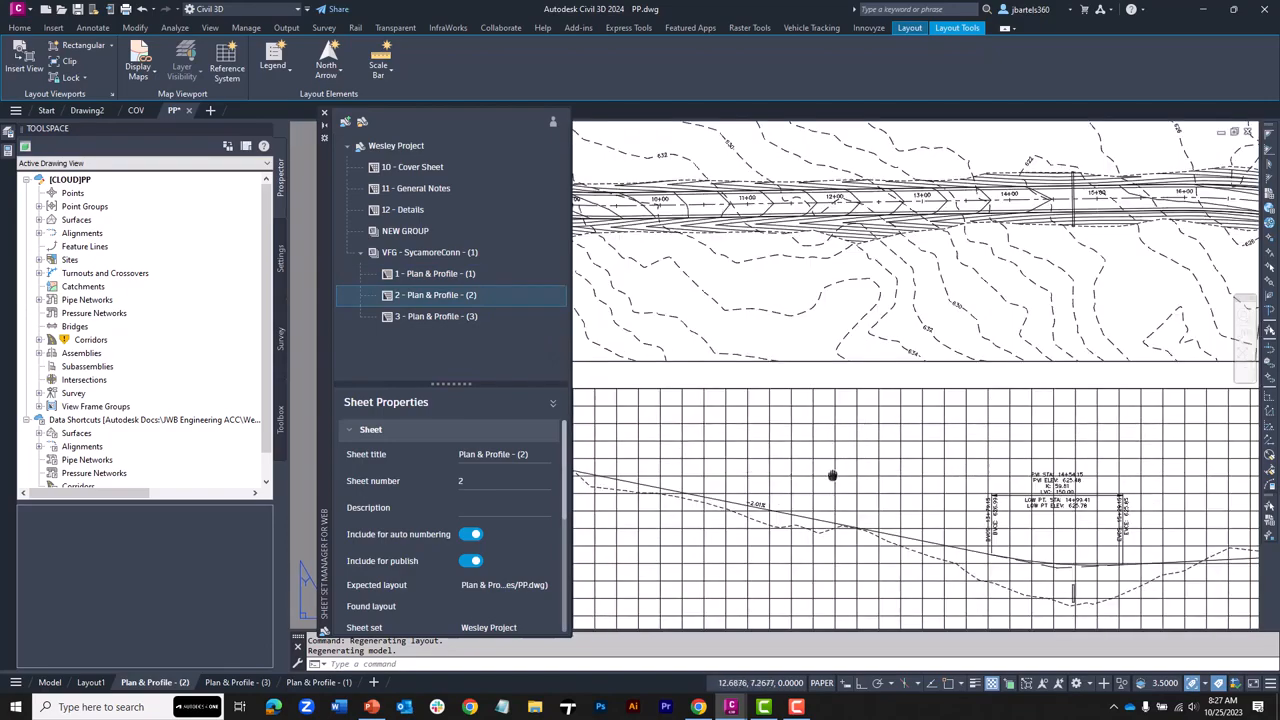
middle_drag(828, 468, 668, 349)
scroll(810, 340, down, 3)
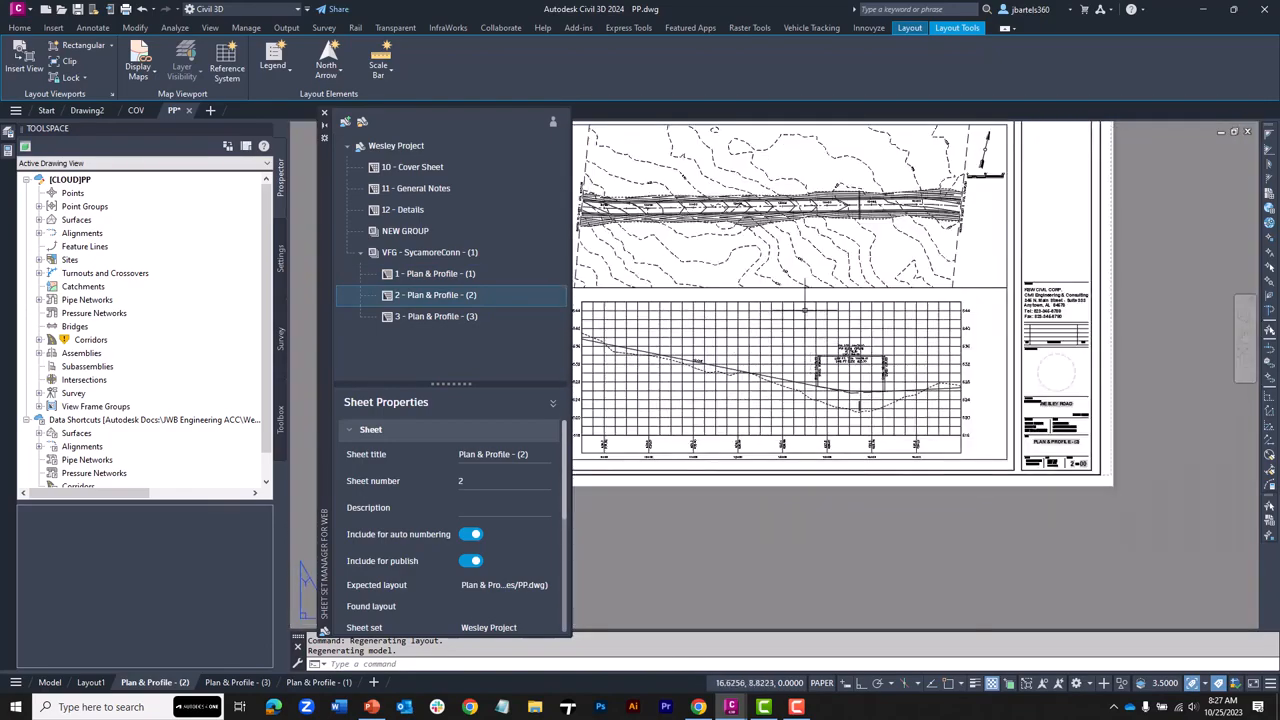
middle_drag(787, 280, 829, 366)
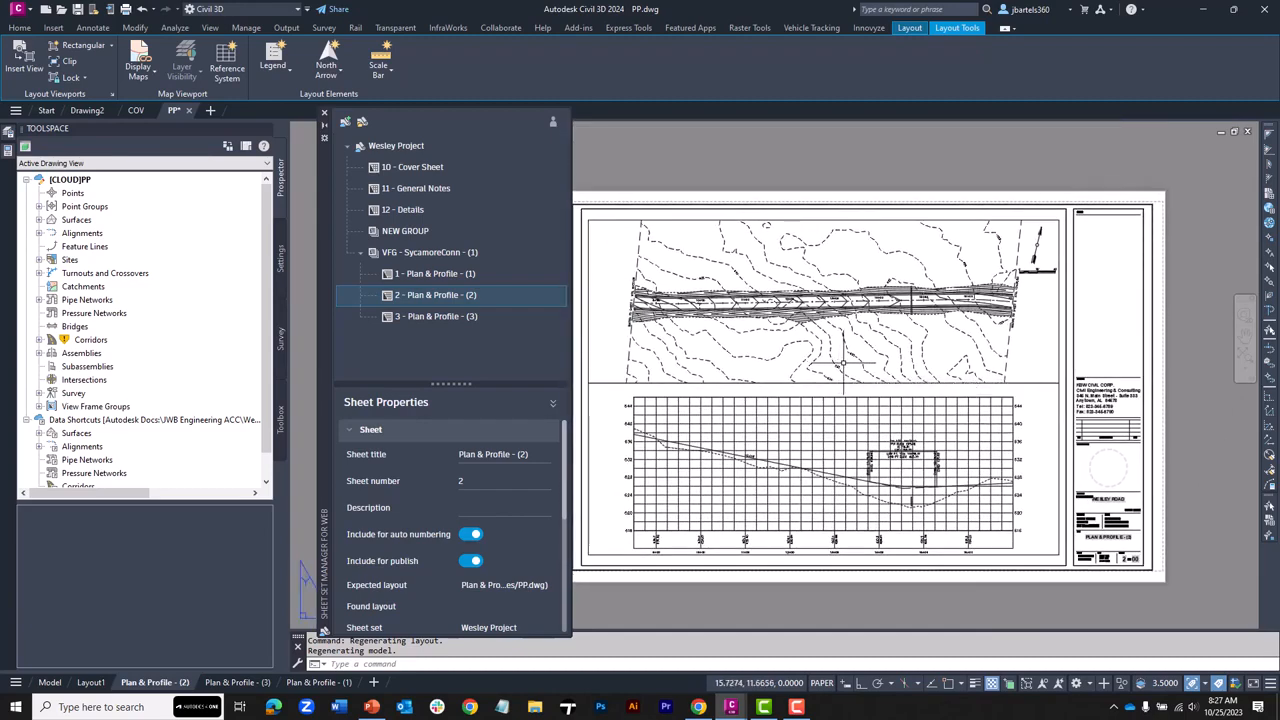
scroll(1147, 570, up, 6)
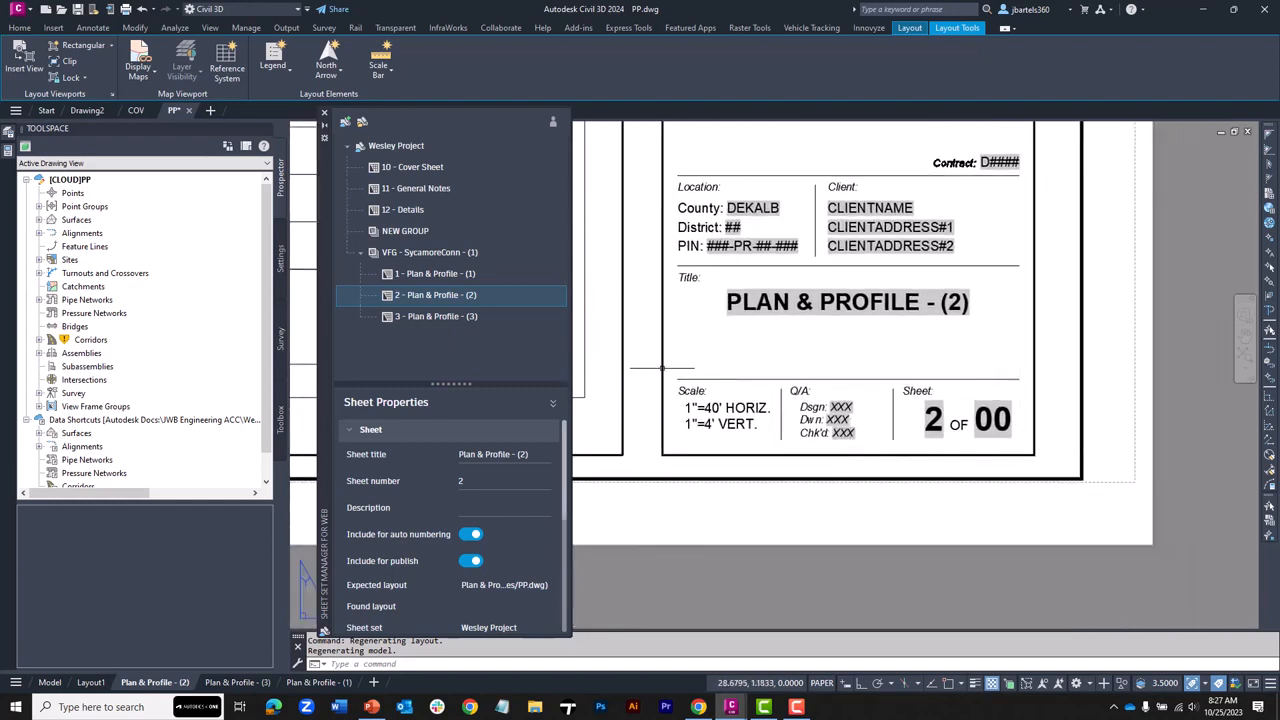
Renumber the sheets in the VFG - SycamoreConn - (1) subset with auto numbering, using start number 50 and no prefix
click(412, 252)
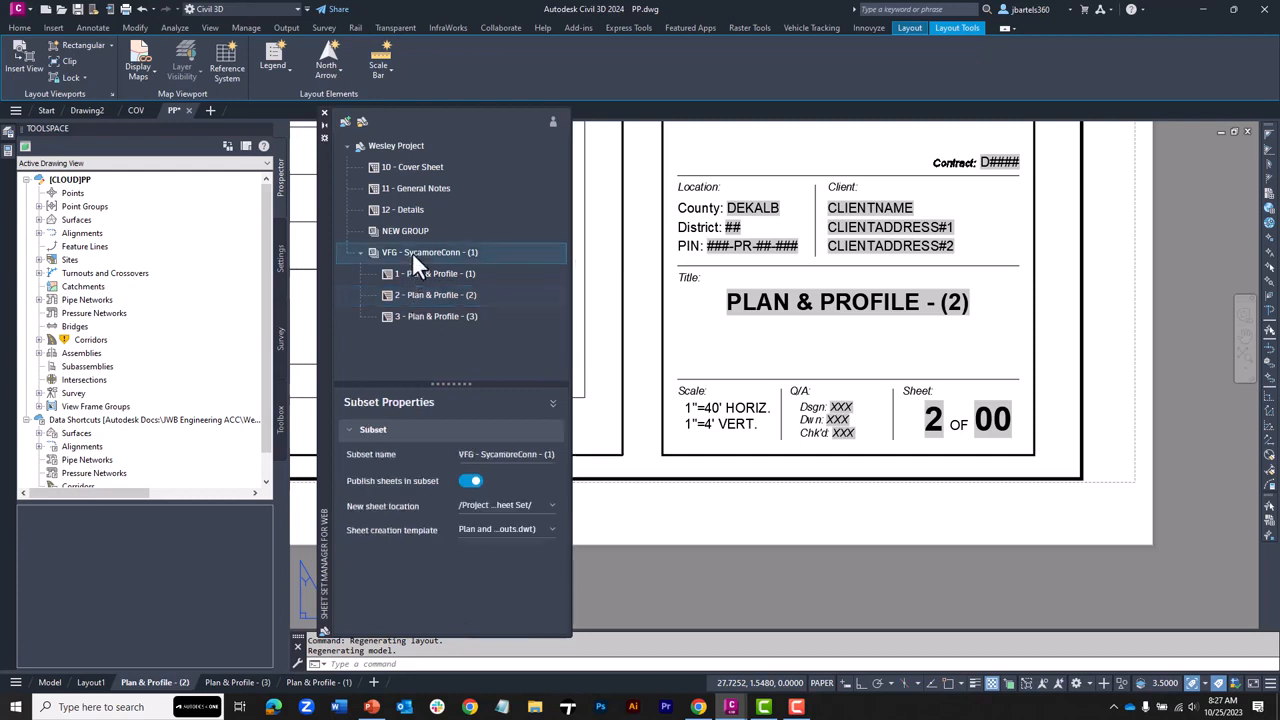
right_click(412, 252)
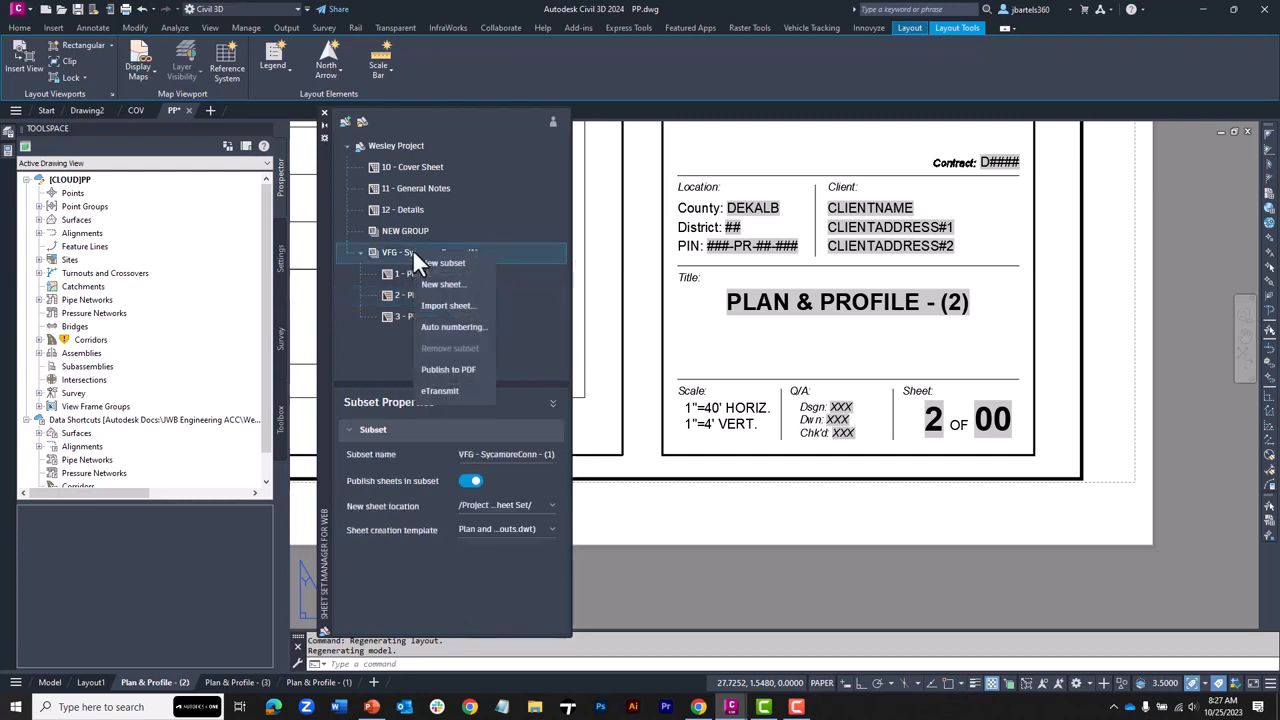
click(438, 330)
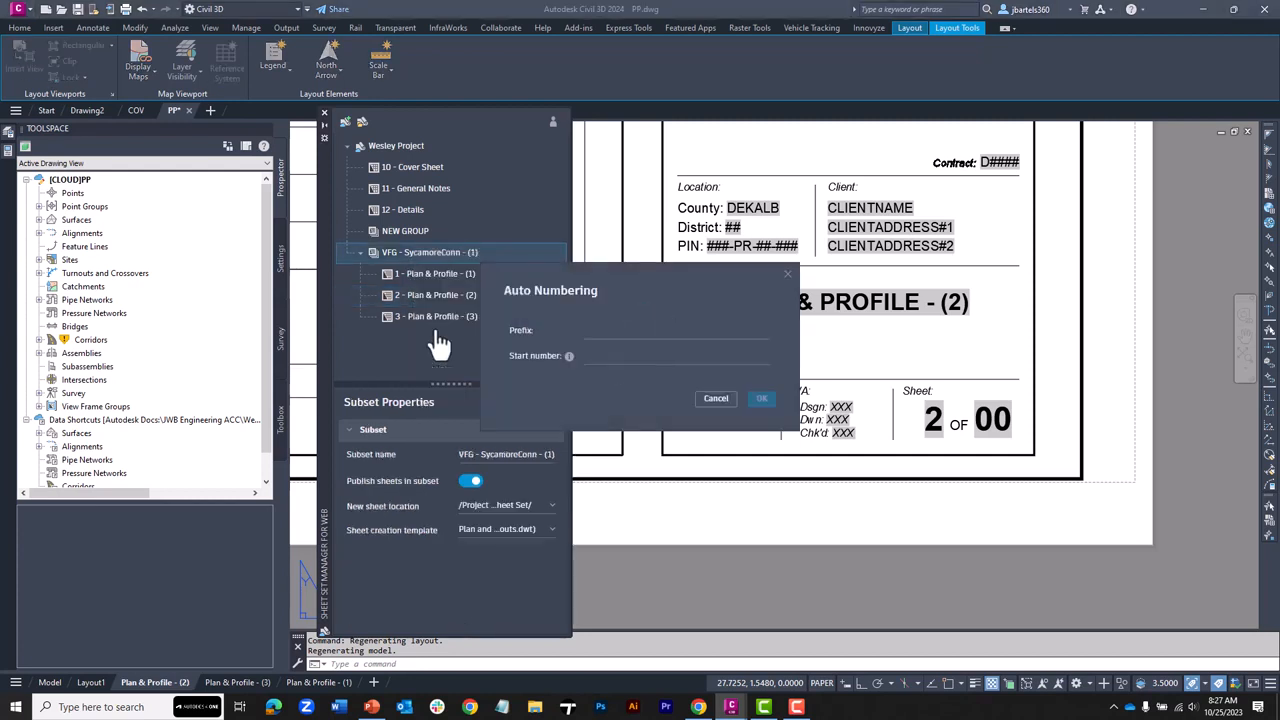
click(599, 358)
text(50)
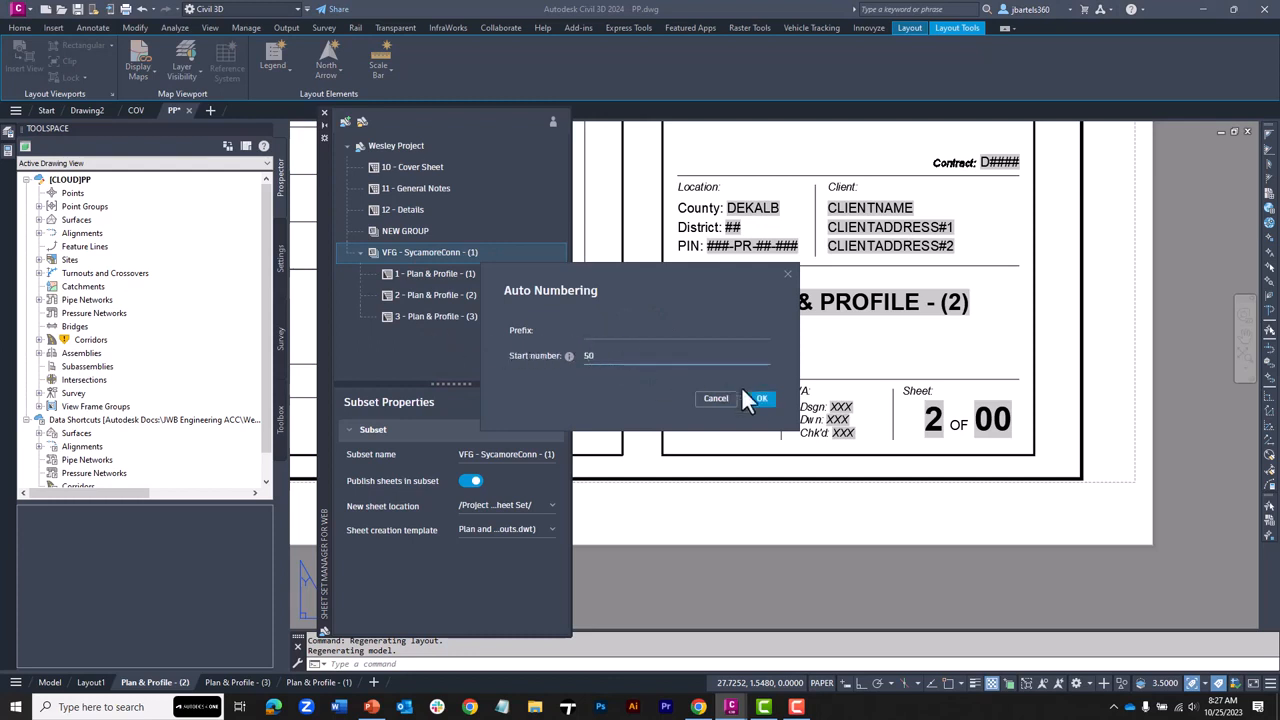
click(761, 398)
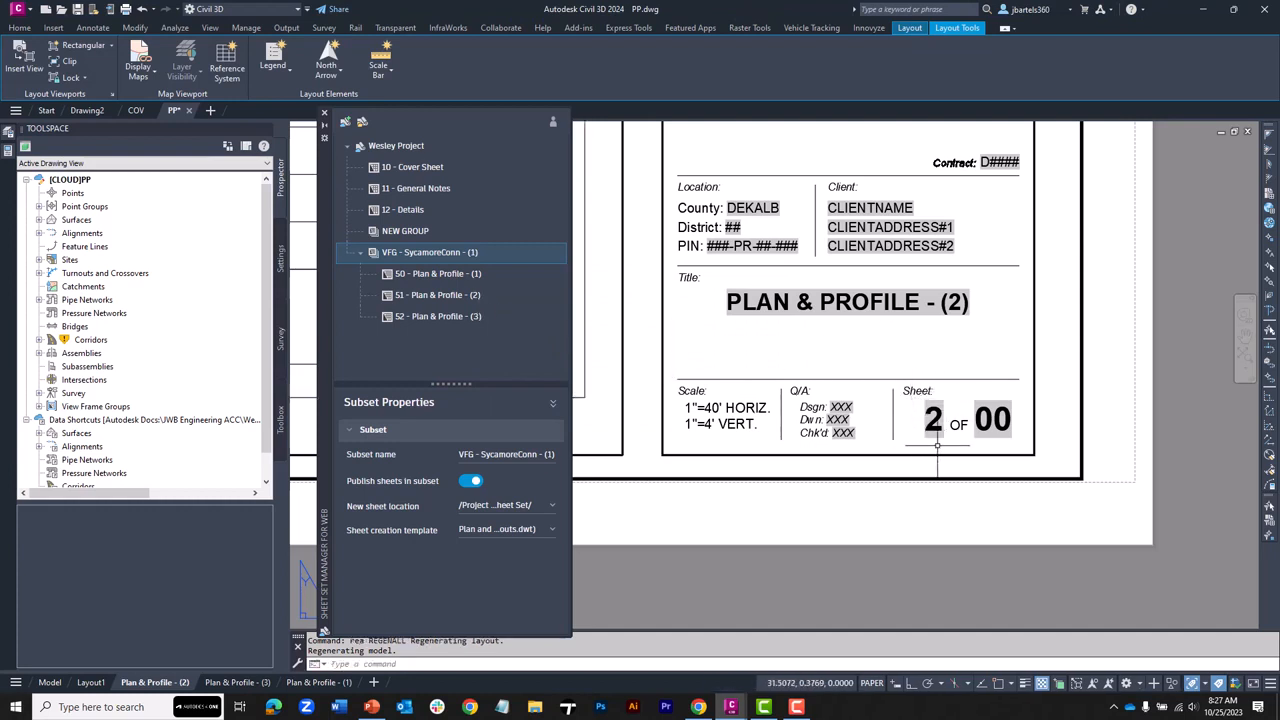
Save the drawing and publish the VFG - SycamoreConn - (1) subset as a single multi-page PDF to /Project Files/Sheet Set
scroll(920, 452, down, 3)
middle_drag(792, 225, 791, 430)
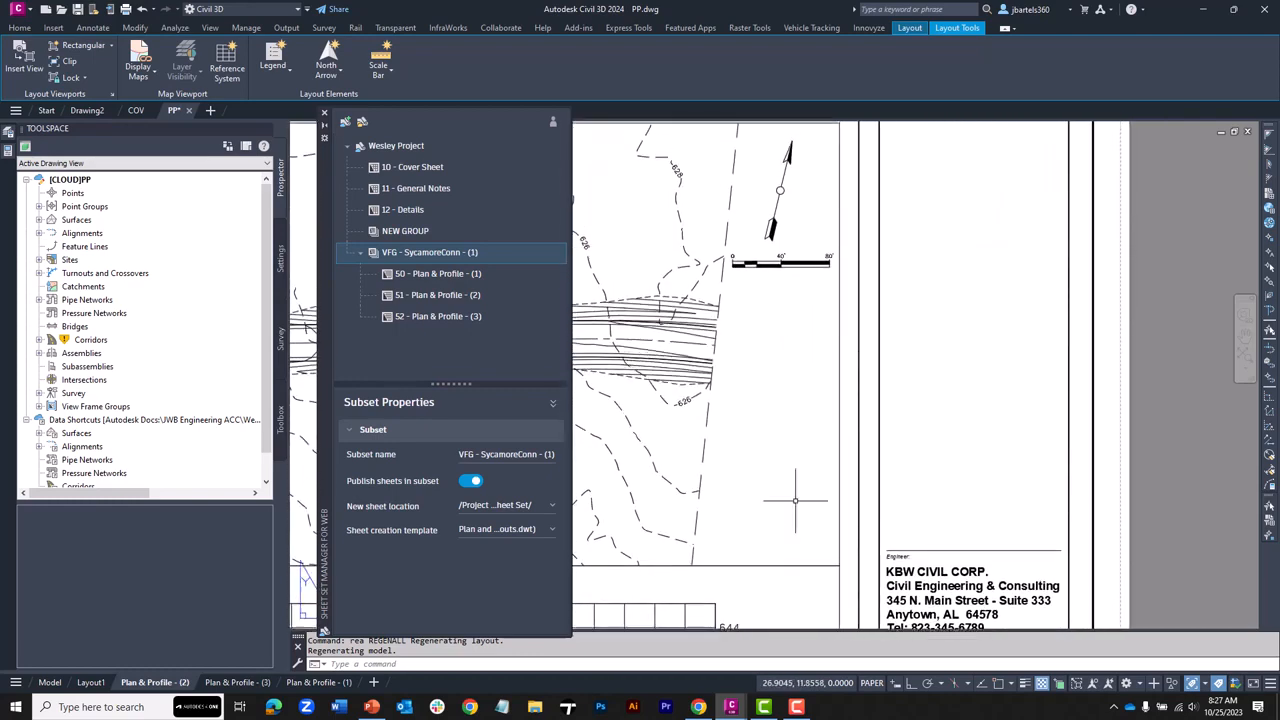
scroll(730, 349, up, 3)
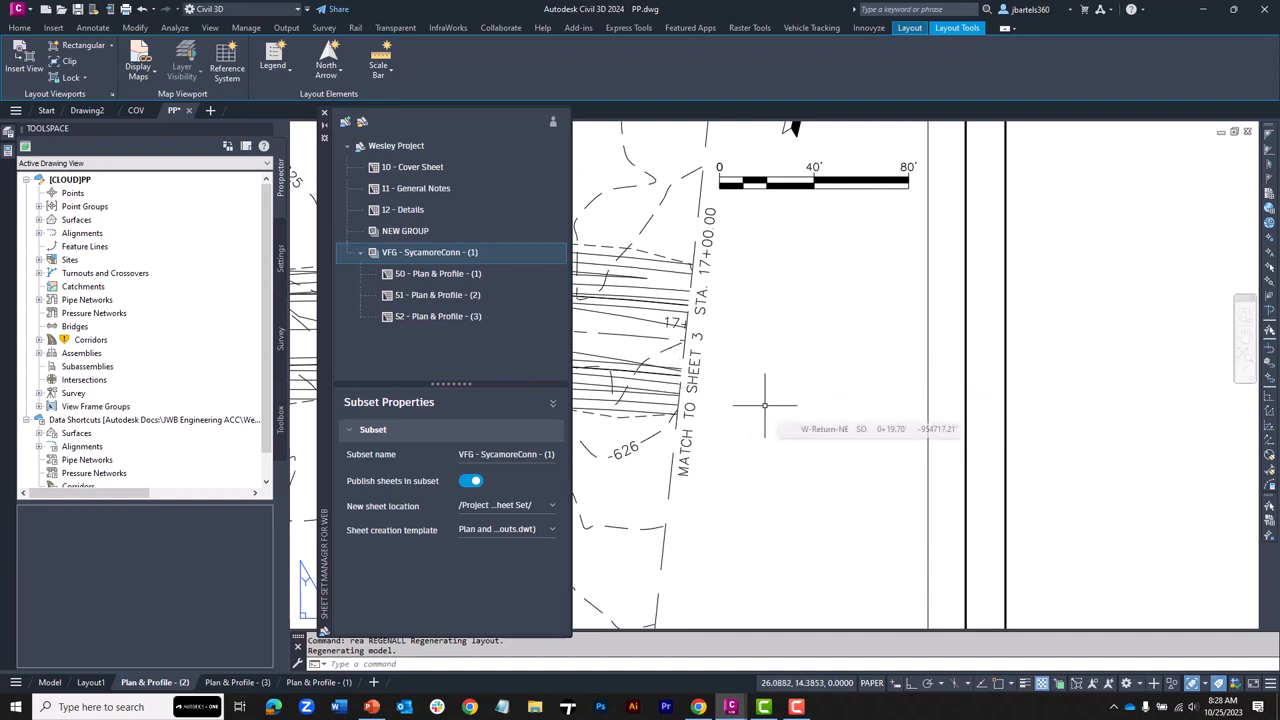
click(79, 10)
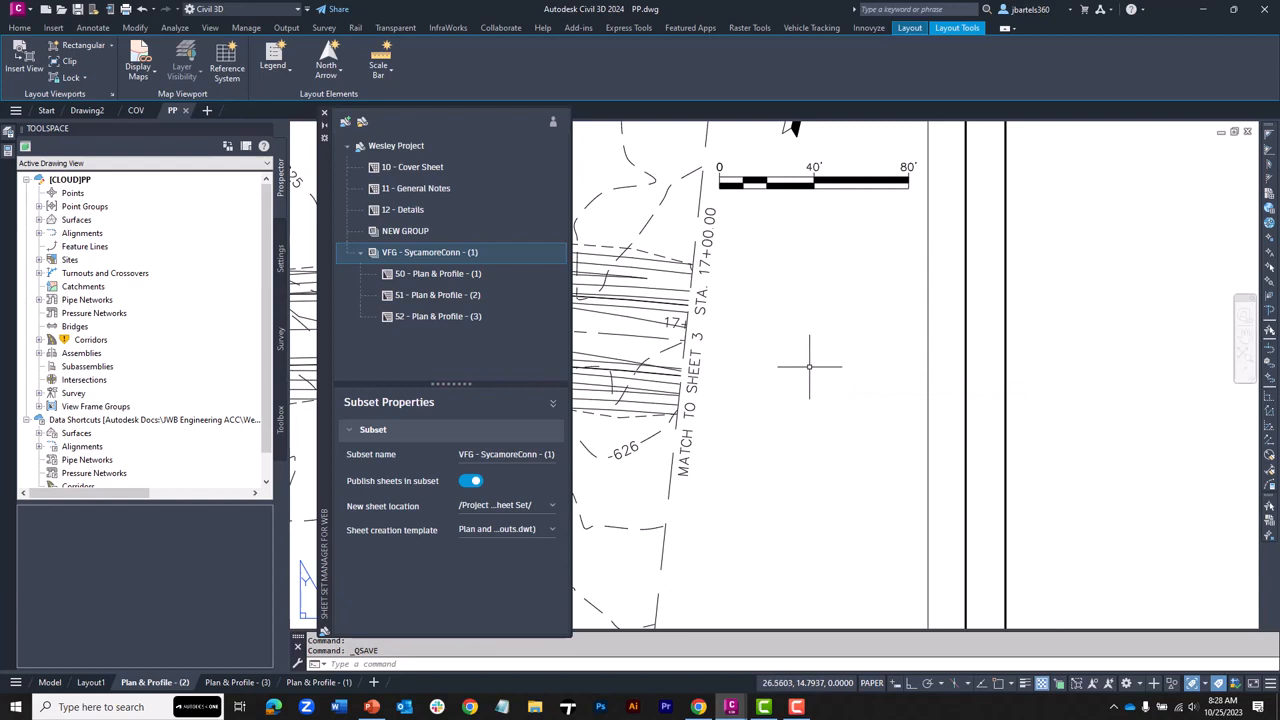
right_click(419, 253)
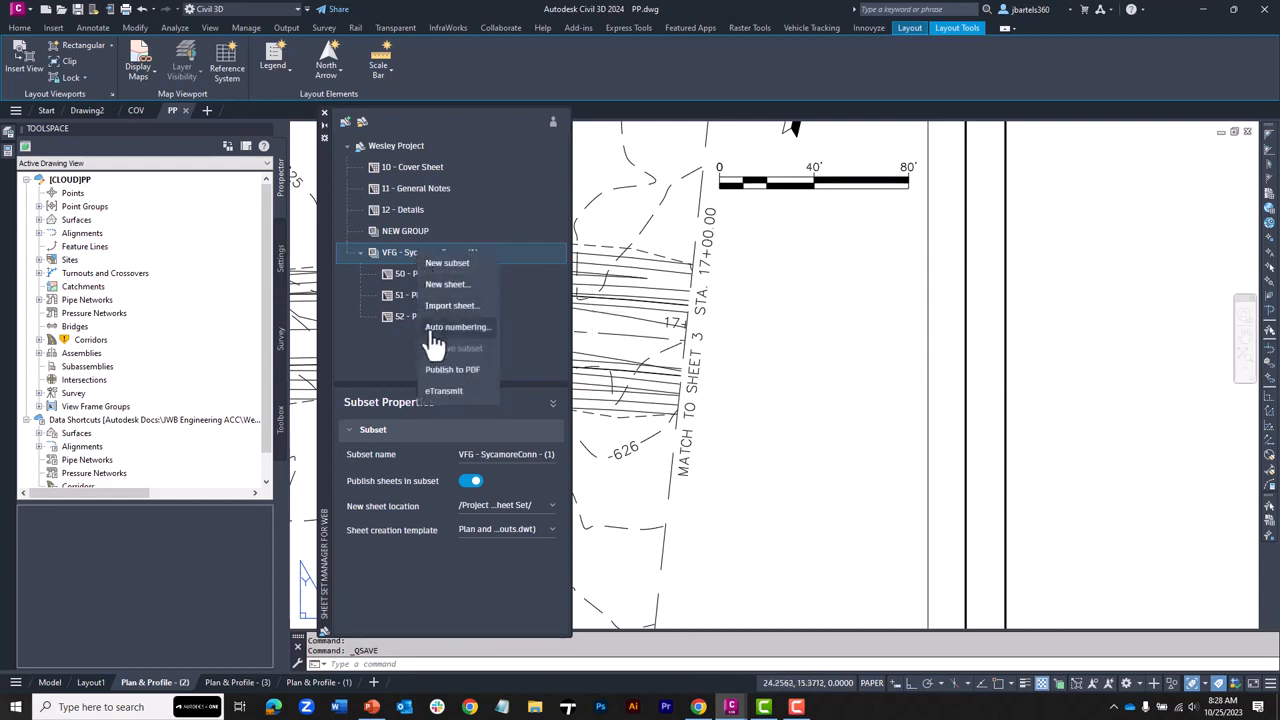
click(441, 370)
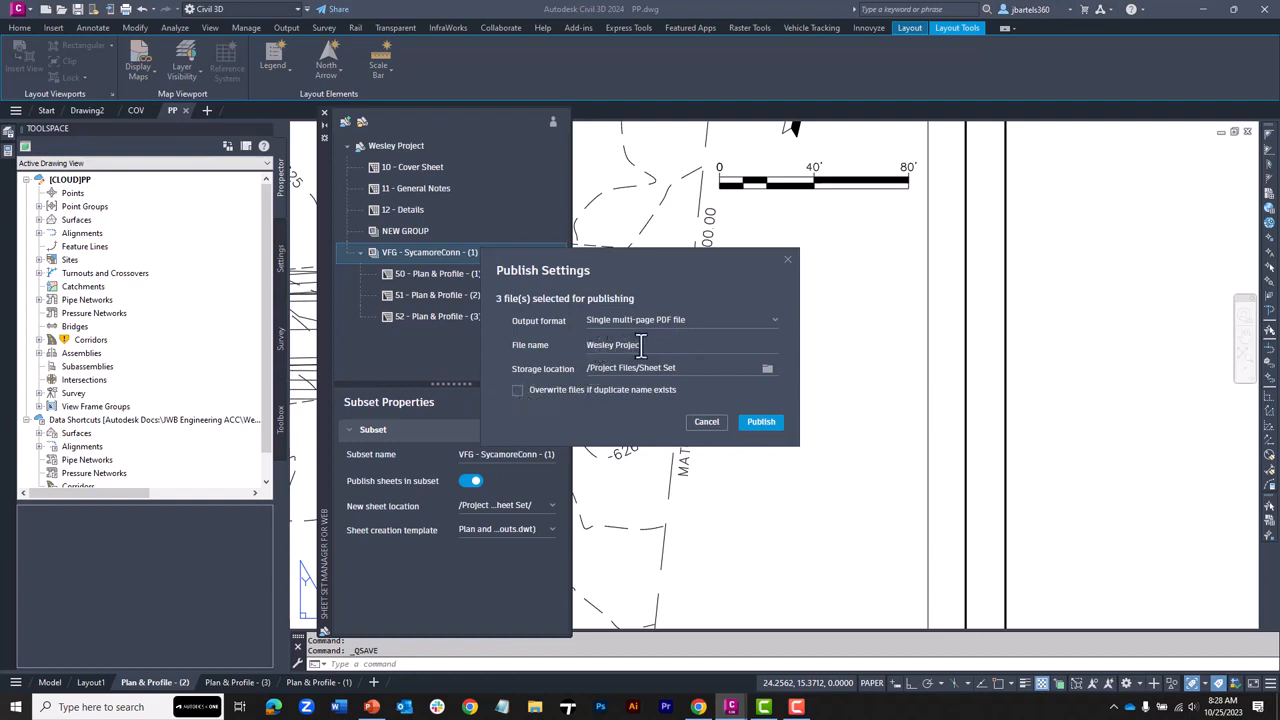
click(760, 422)
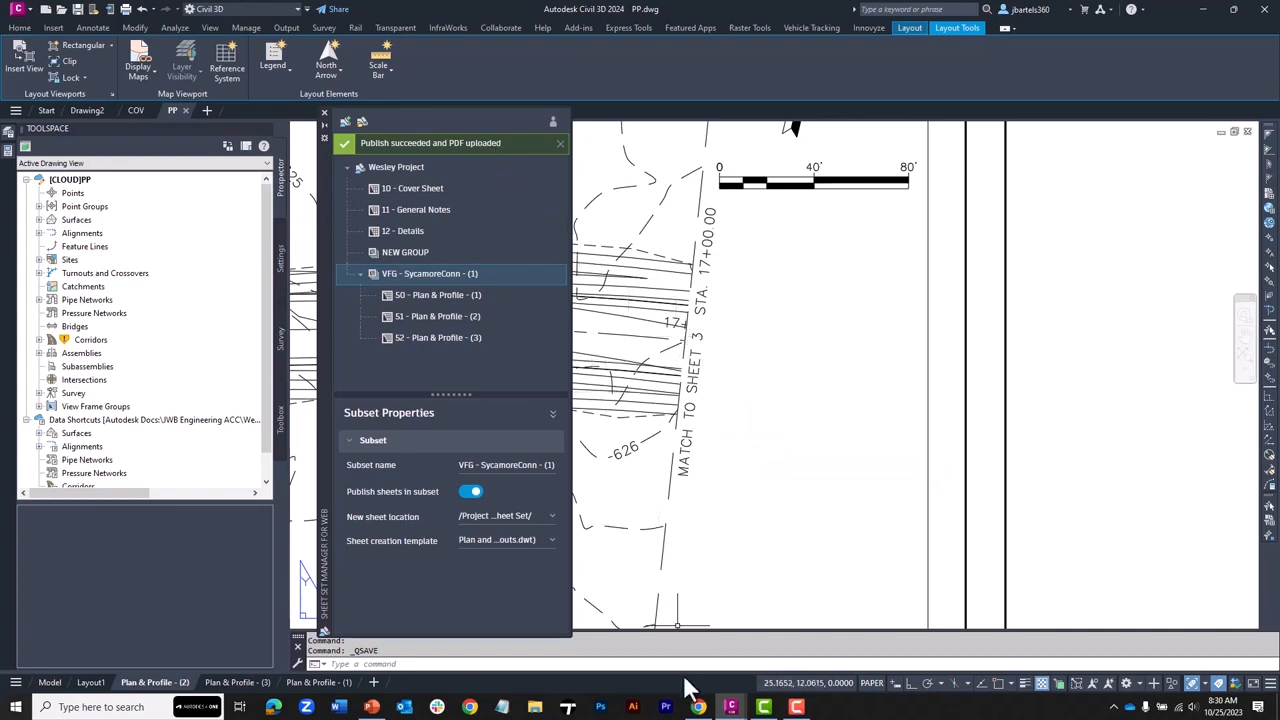
Switch to Autodesk Docs in the browser, open Wesley Project (1).pdf, and examine the sheet number in the first sheet's title block
click(698, 707)
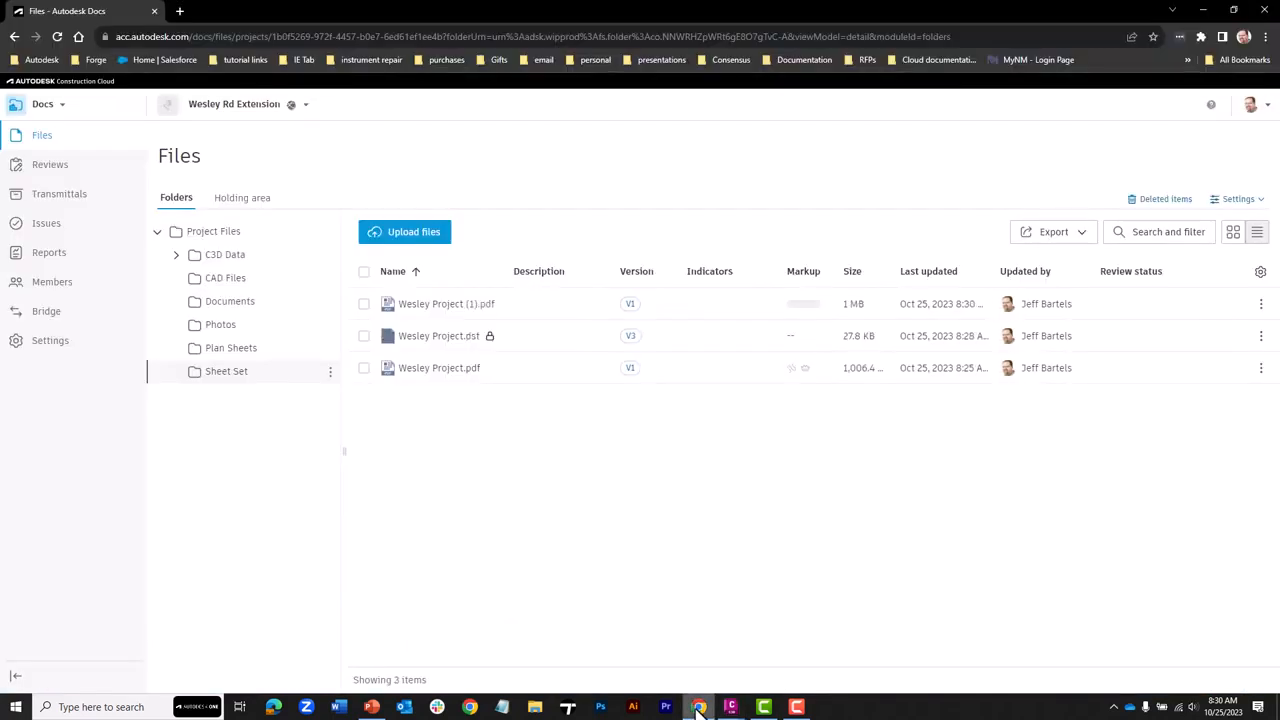
click(441, 305)
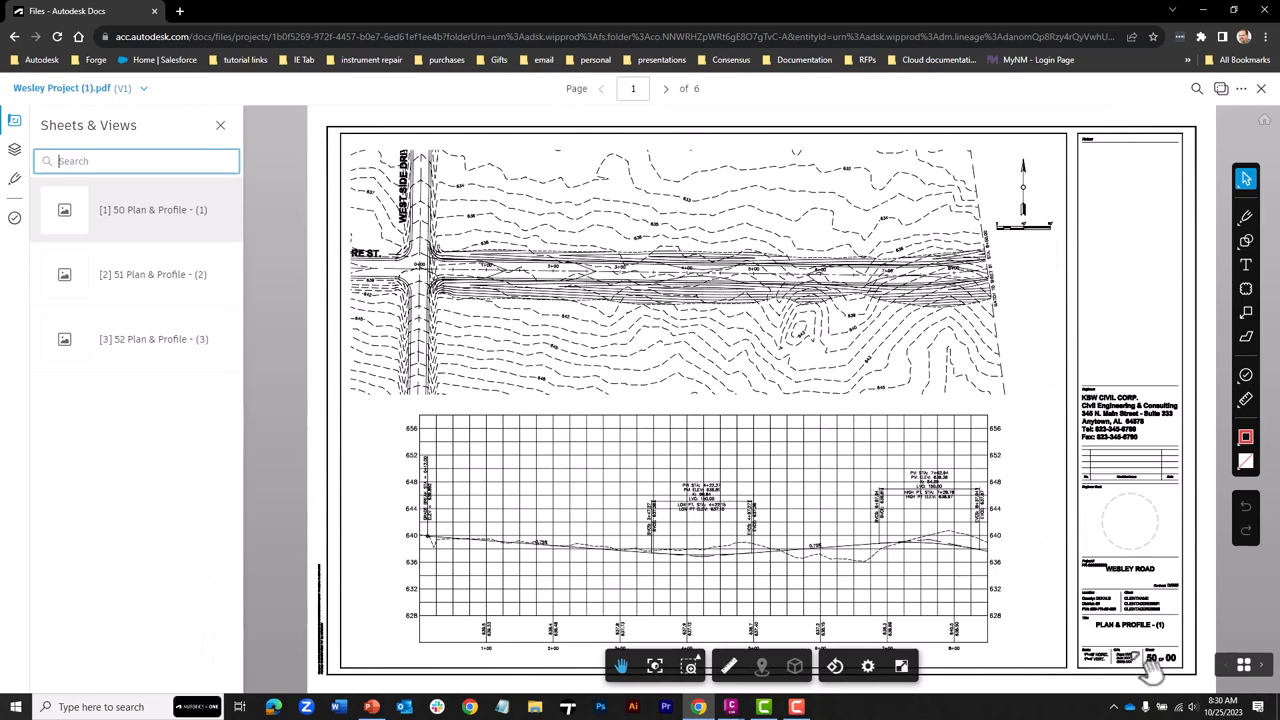
scroll(1152, 670, up, 2)
scroll(1155, 675, up, 5)
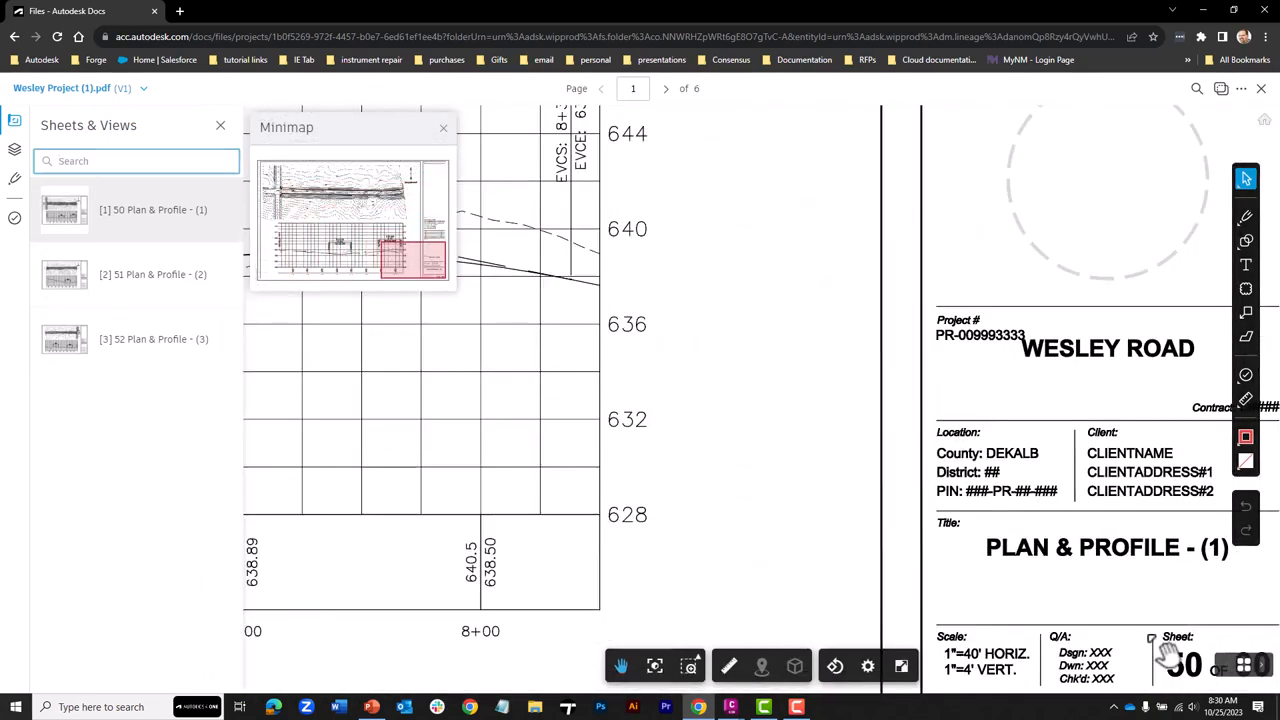
drag(1057, 508, 974, 447)
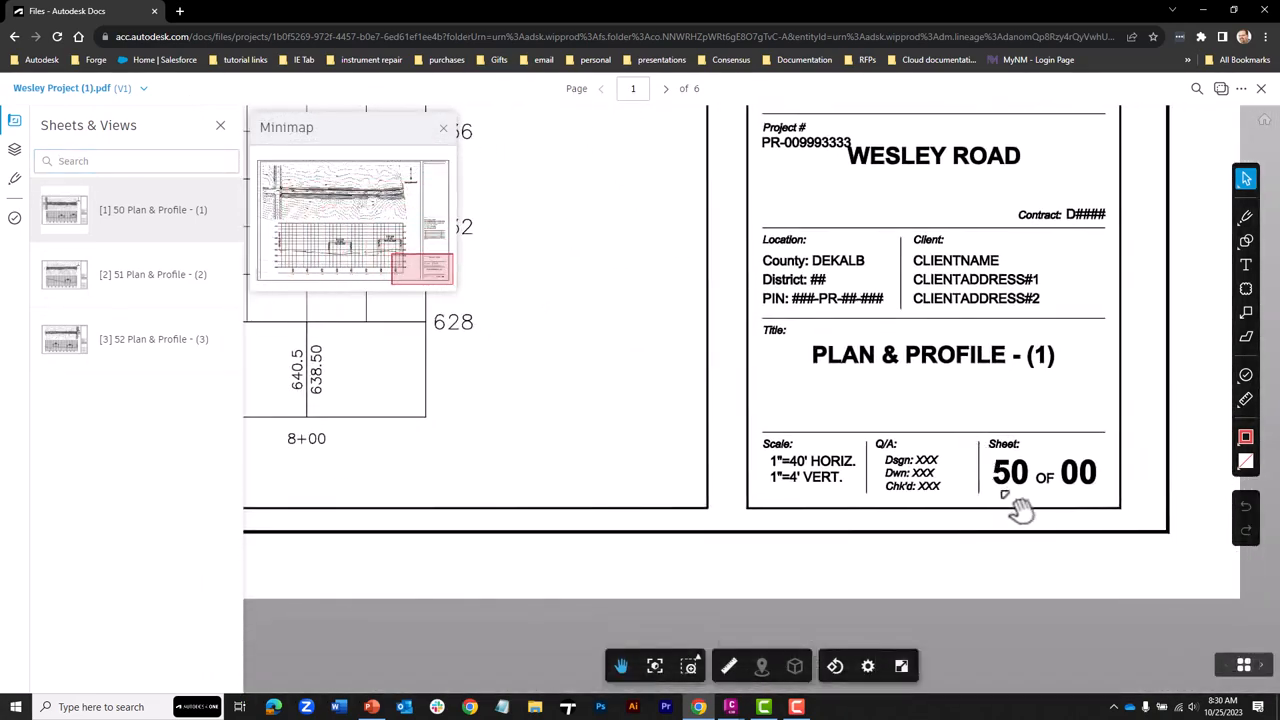
Examine the match line label at the end of the plan view on the first sheet of the published PDF
scroll(727, 340, down, 5)
drag(686, 206, 703, 520)
drag(688, 276, 690, 397)
scroll(635, 318, up, 4)
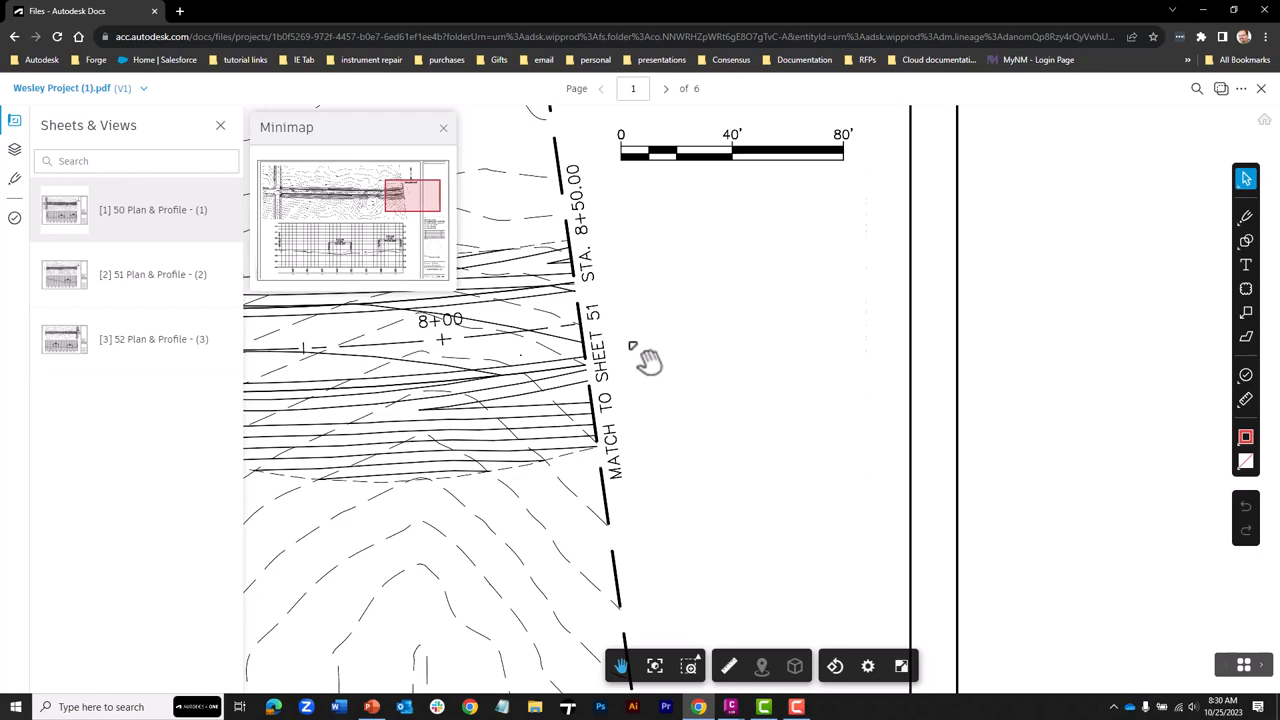
mouse_move(371, 708)
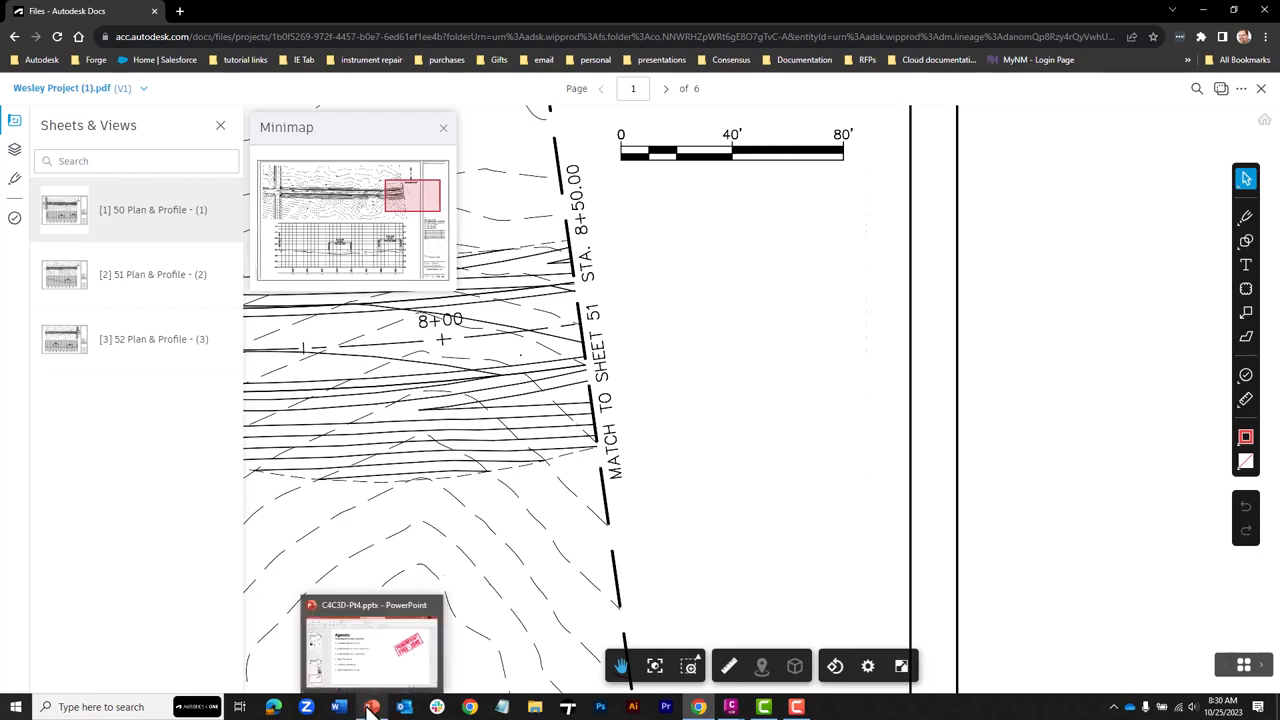